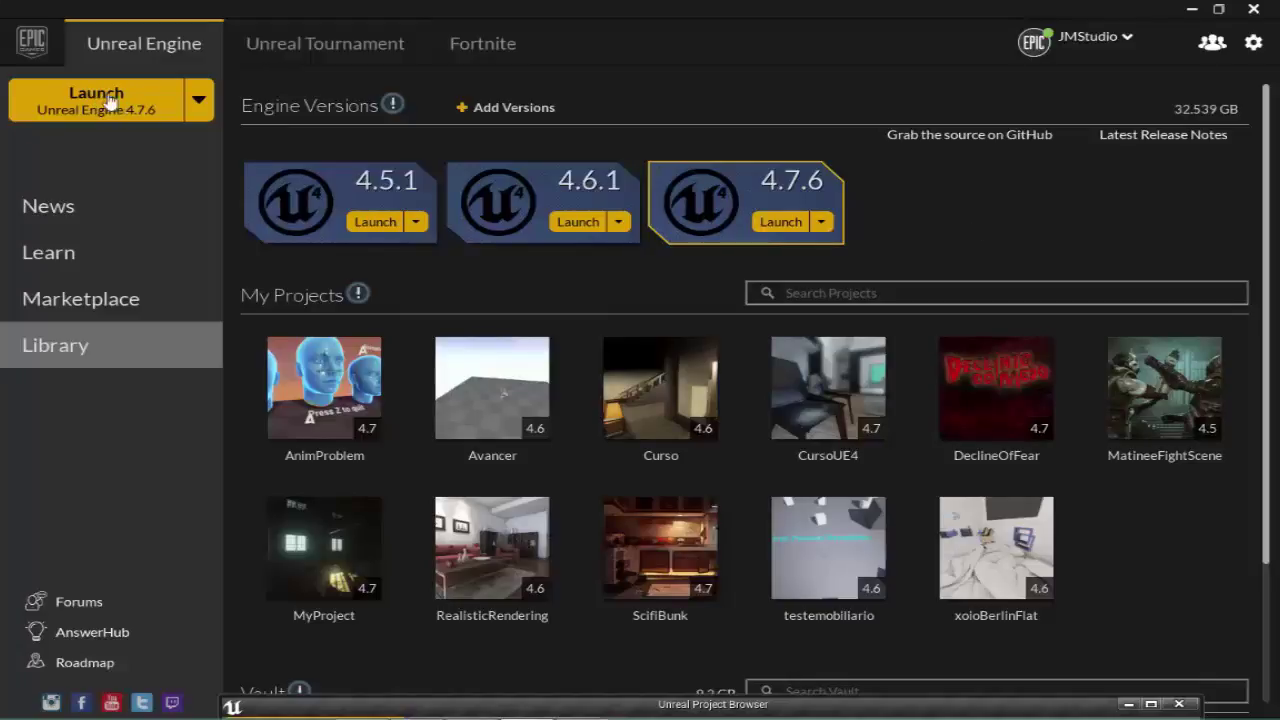
- Move the Project Browser up into full view and switch to the New Project tab
mouse_move(602, 548)
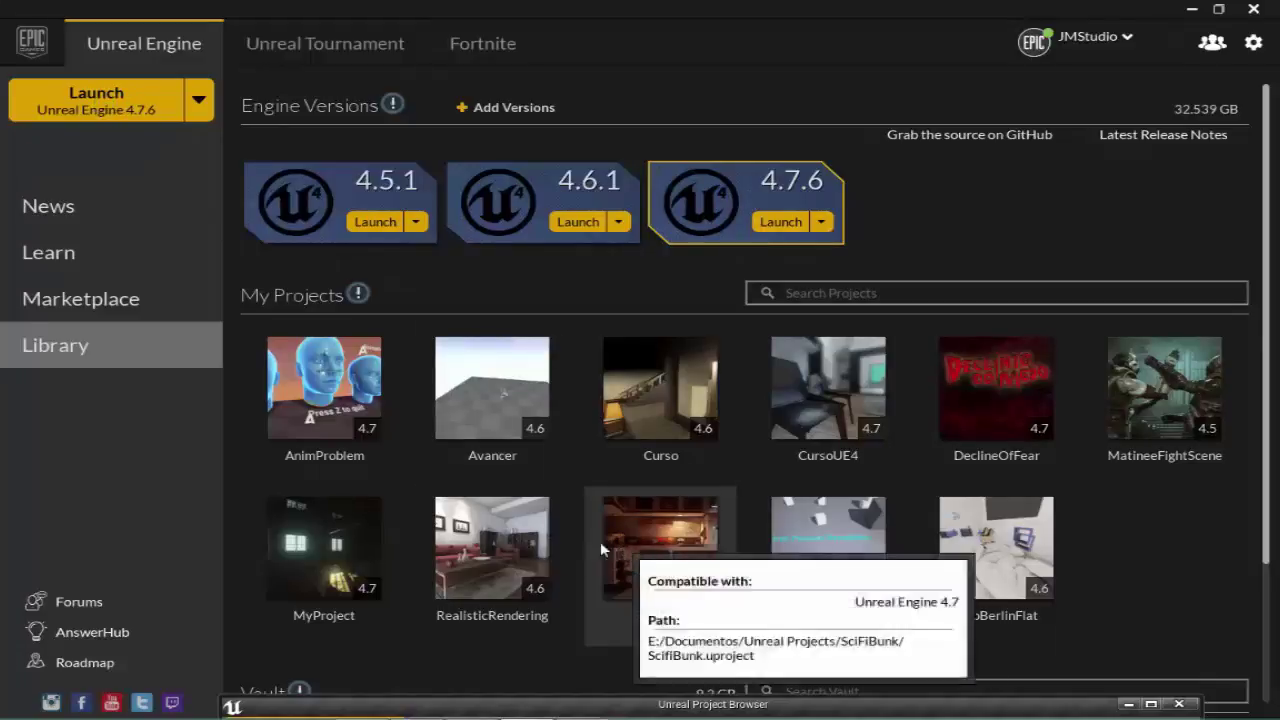
drag(560, 704, 588, 80)
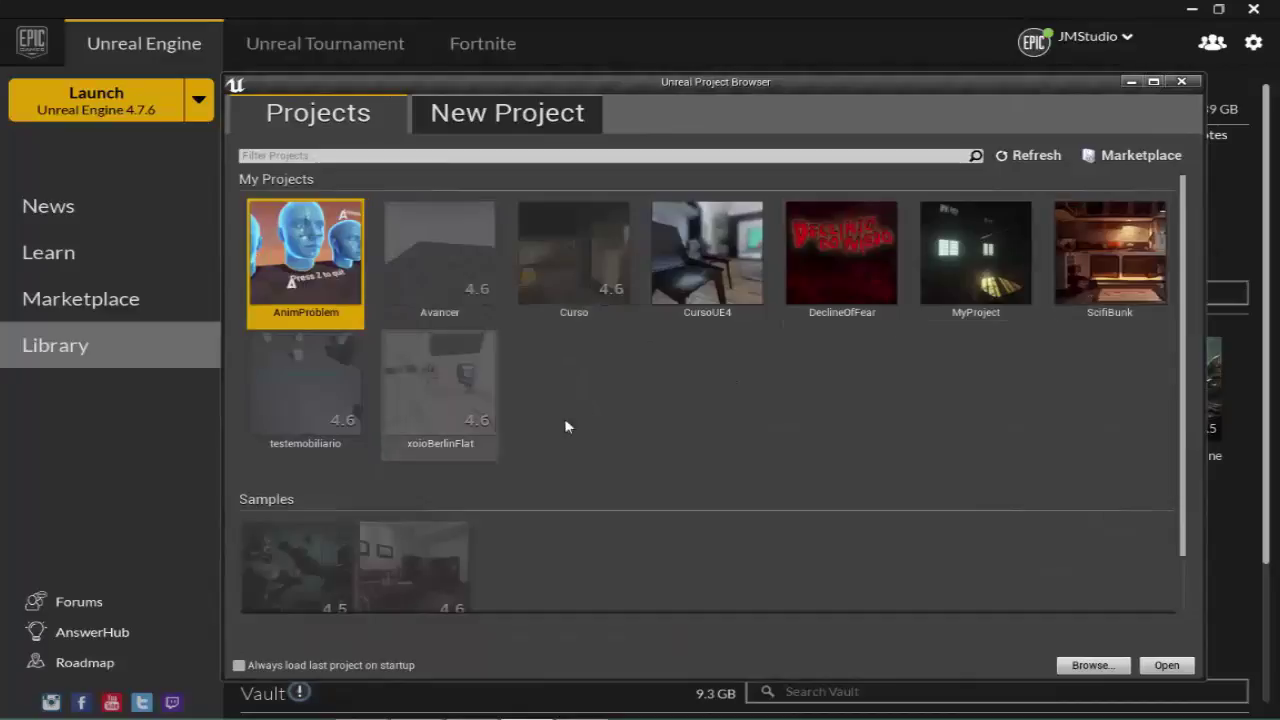
scroll(1074, 423, down, 1)
scroll(891, 410, up, 1)
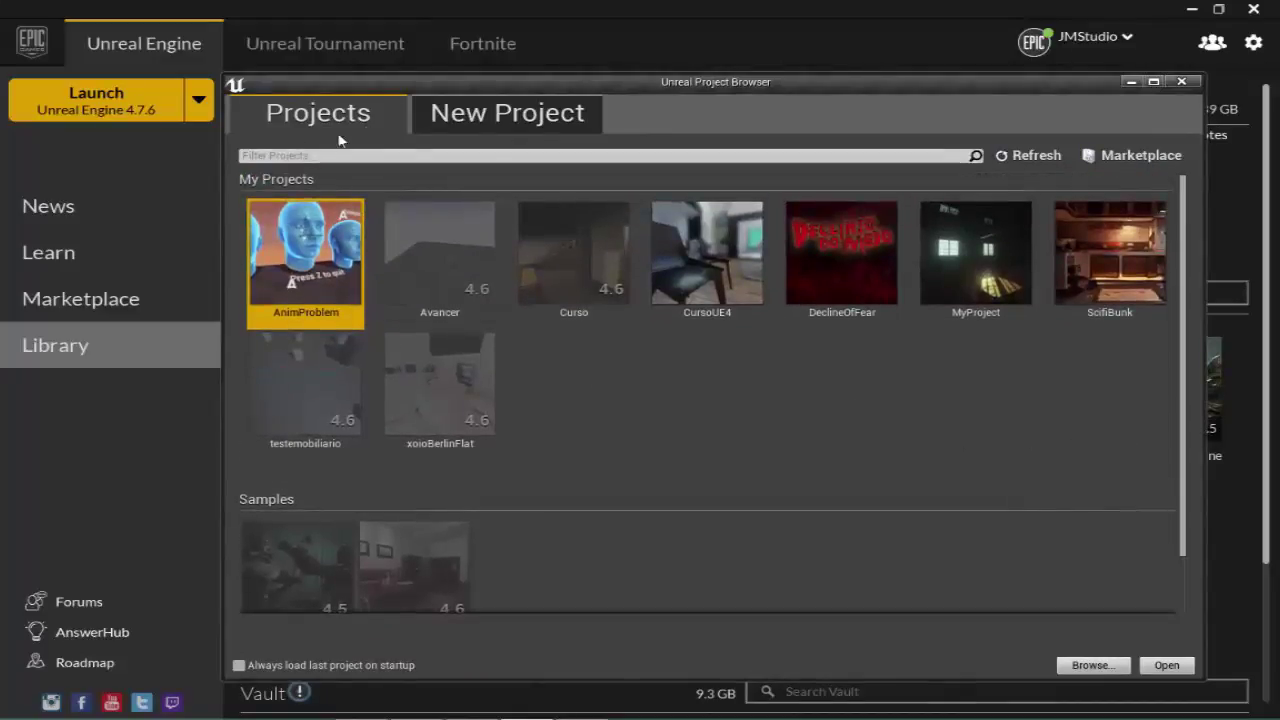
click(472, 117)
- Preview the top-row templates: Blank, First Person, Flying, Puzzle, Rolling and Side Scroller
drag(733, 88, 744, 69)
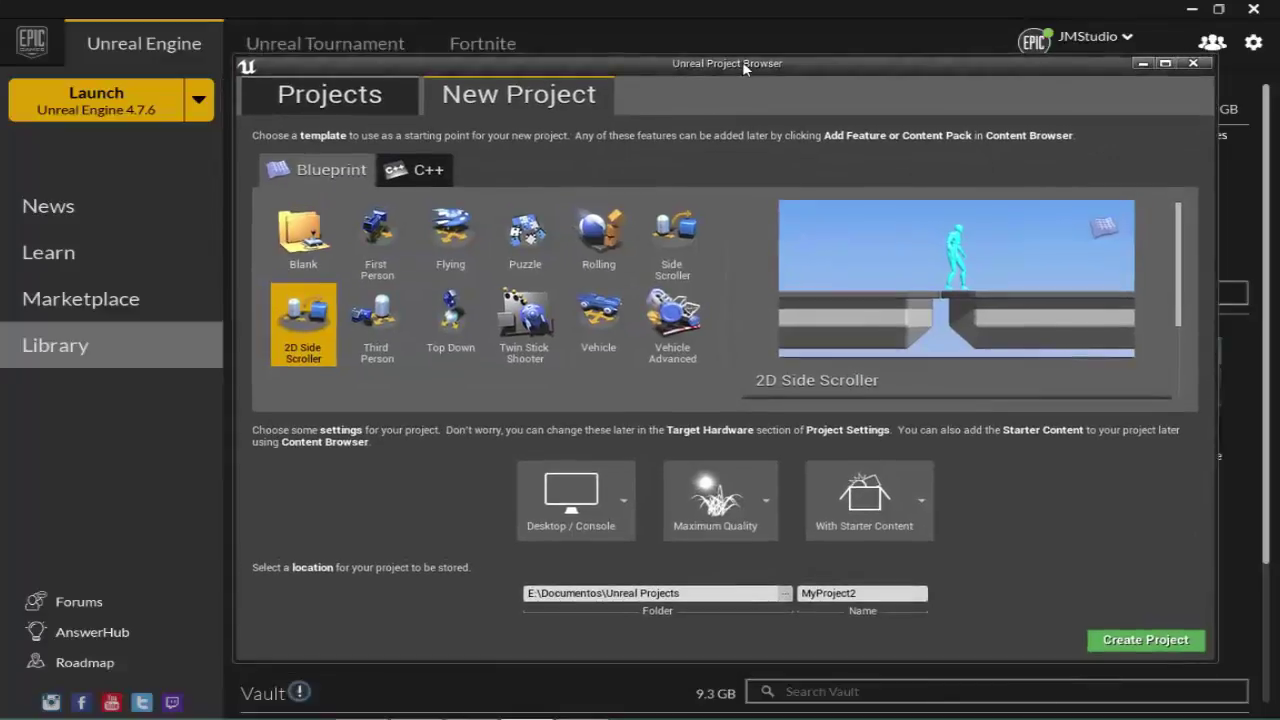
click(305, 228)
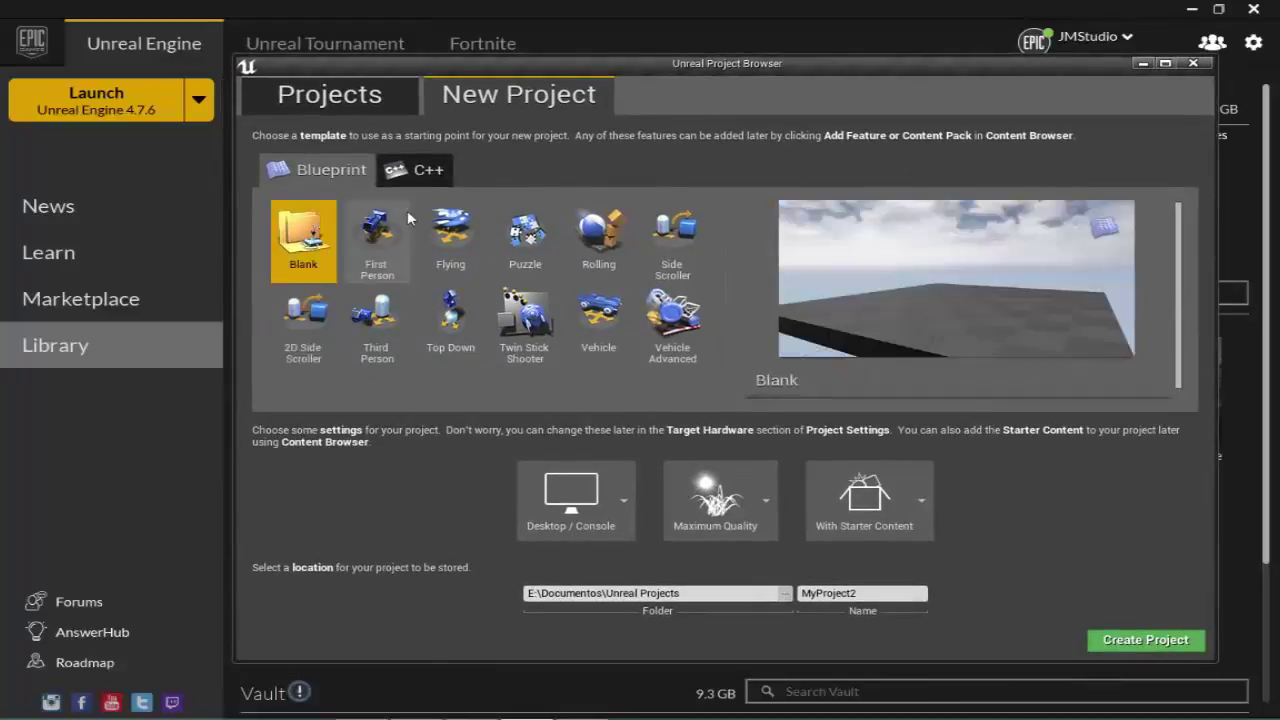
click(377, 228)
click(450, 228)
click(525, 230)
click(600, 236)
click(671, 237)
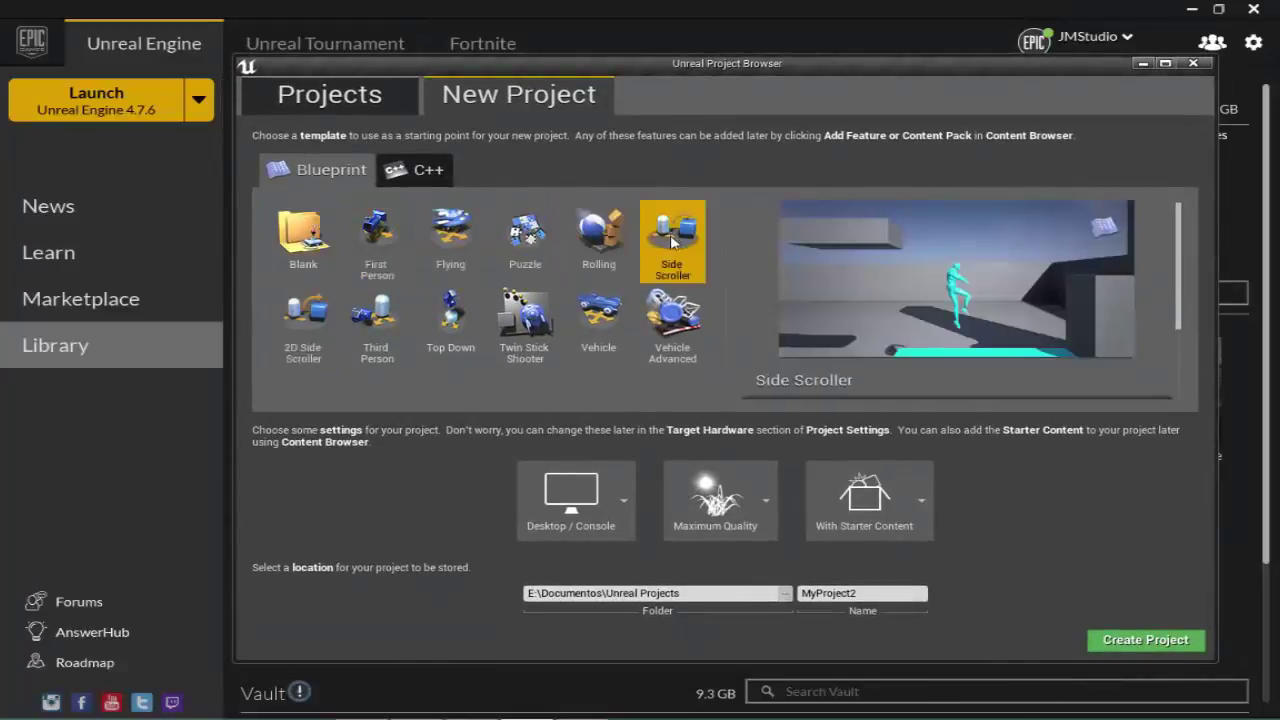
click(454, 242)
click(525, 230)
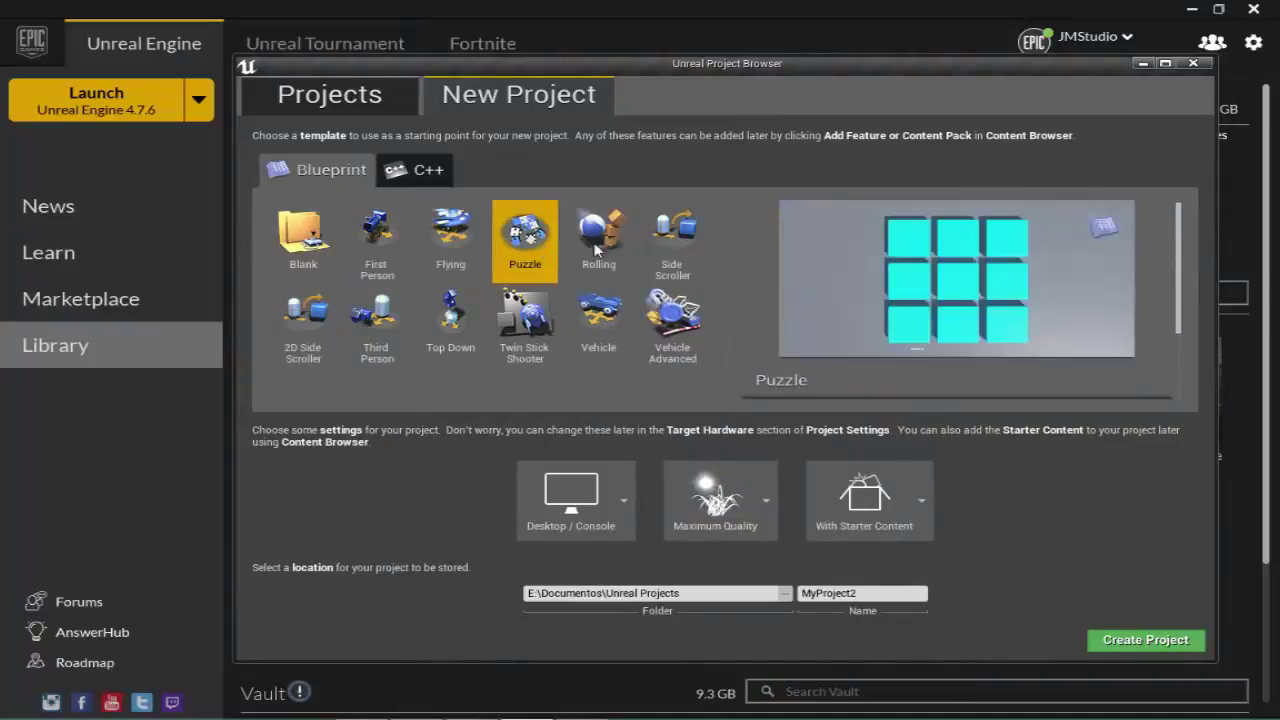
click(600, 236)
click(677, 240)
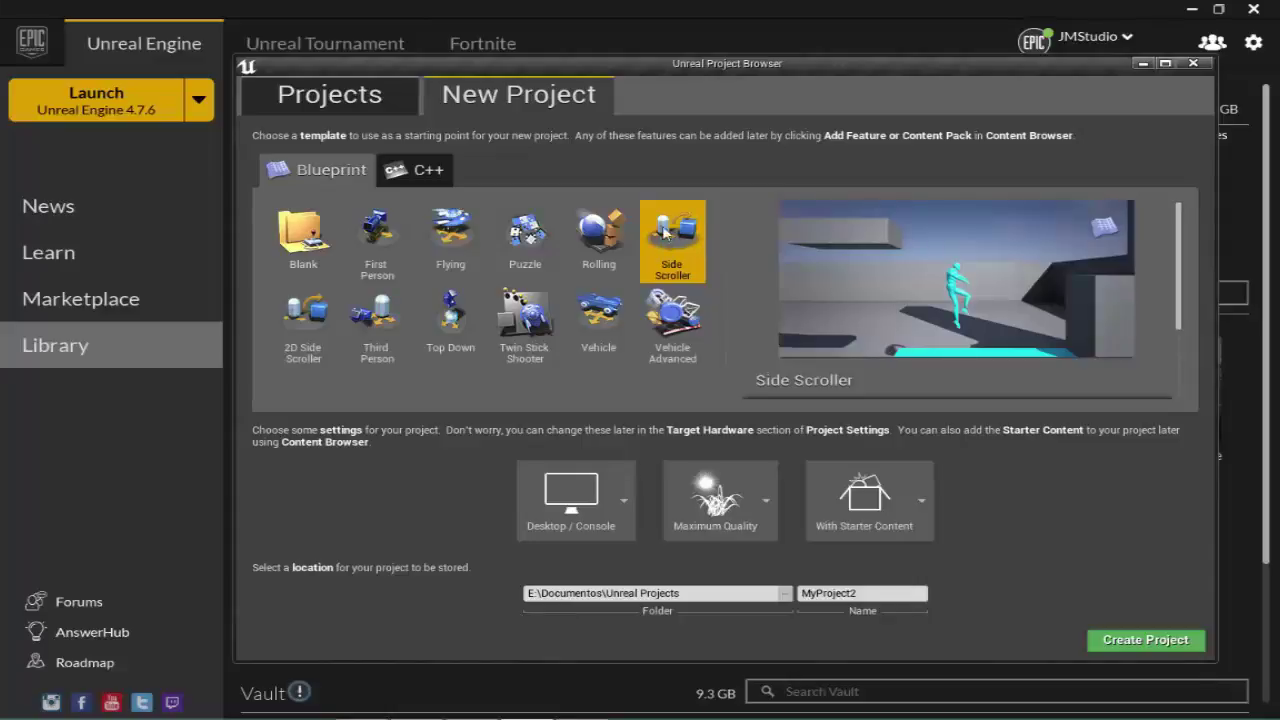
- Preview Vehicle, Twin Stick Shooter, Top Down, Third Person and 2D Side Scroller, then choose Blank
click(676, 318)
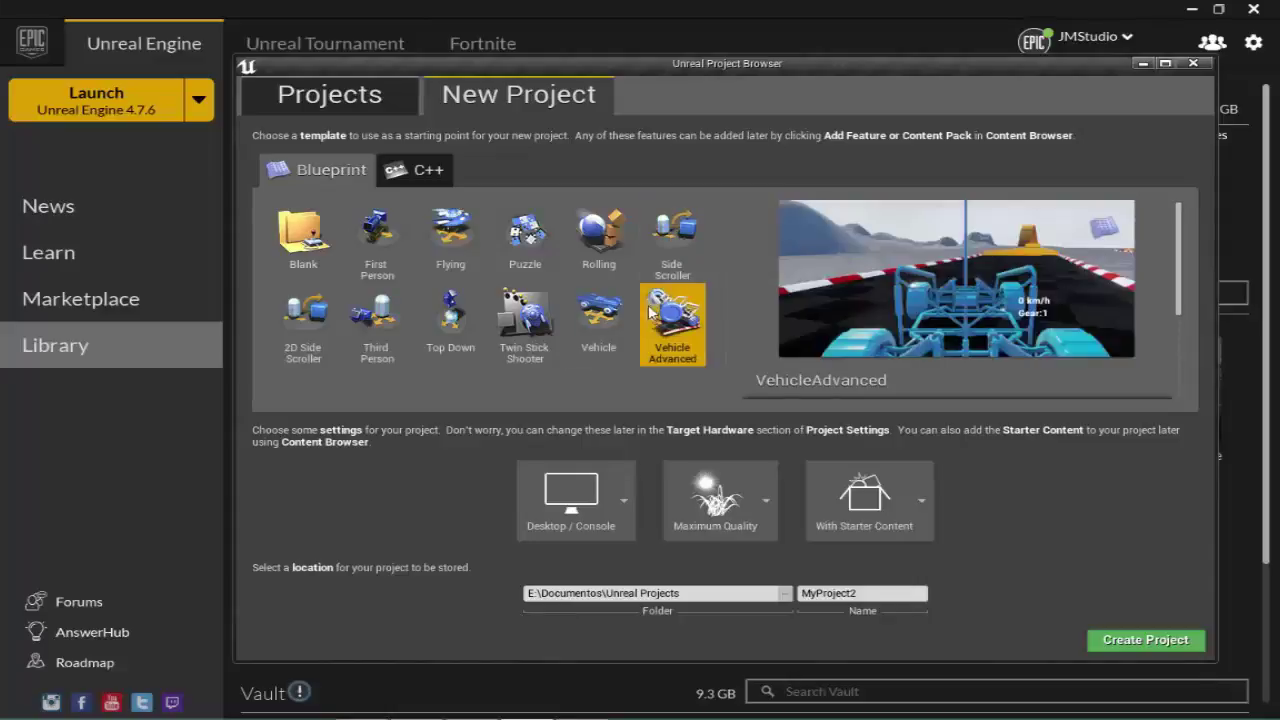
click(598, 316)
click(524, 318)
click(450, 316)
click(367, 318)
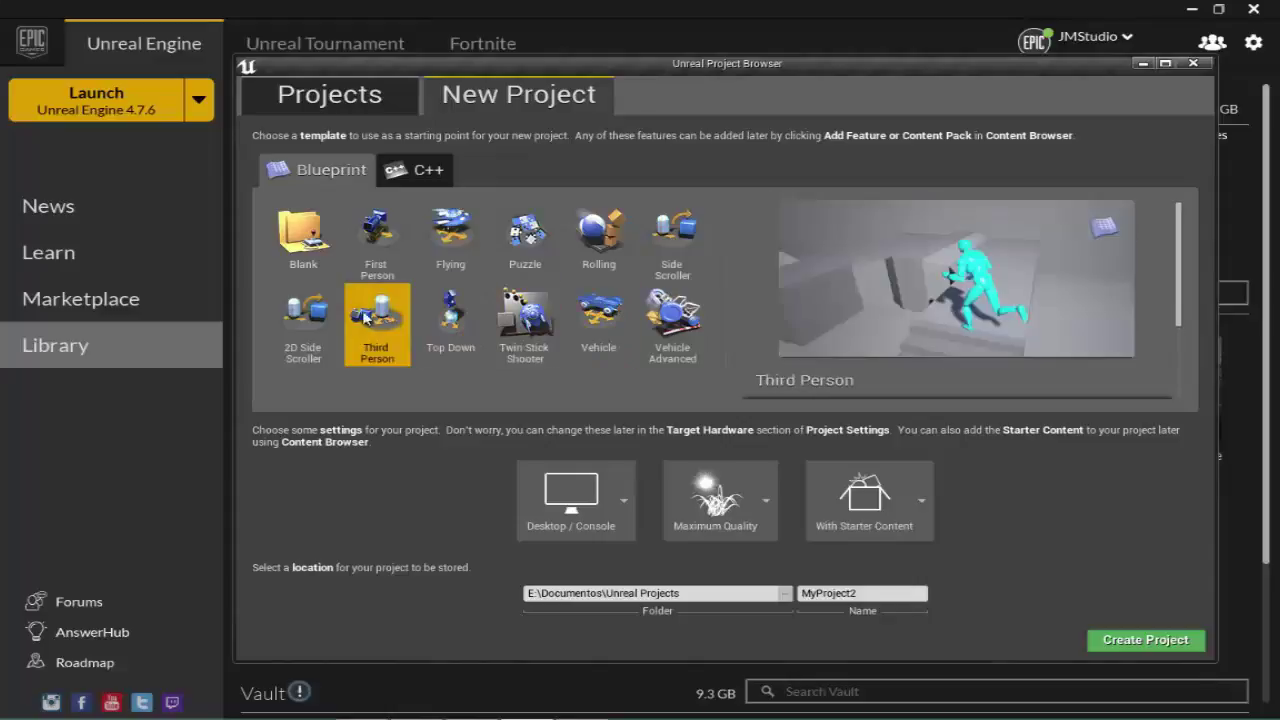
click(318, 314)
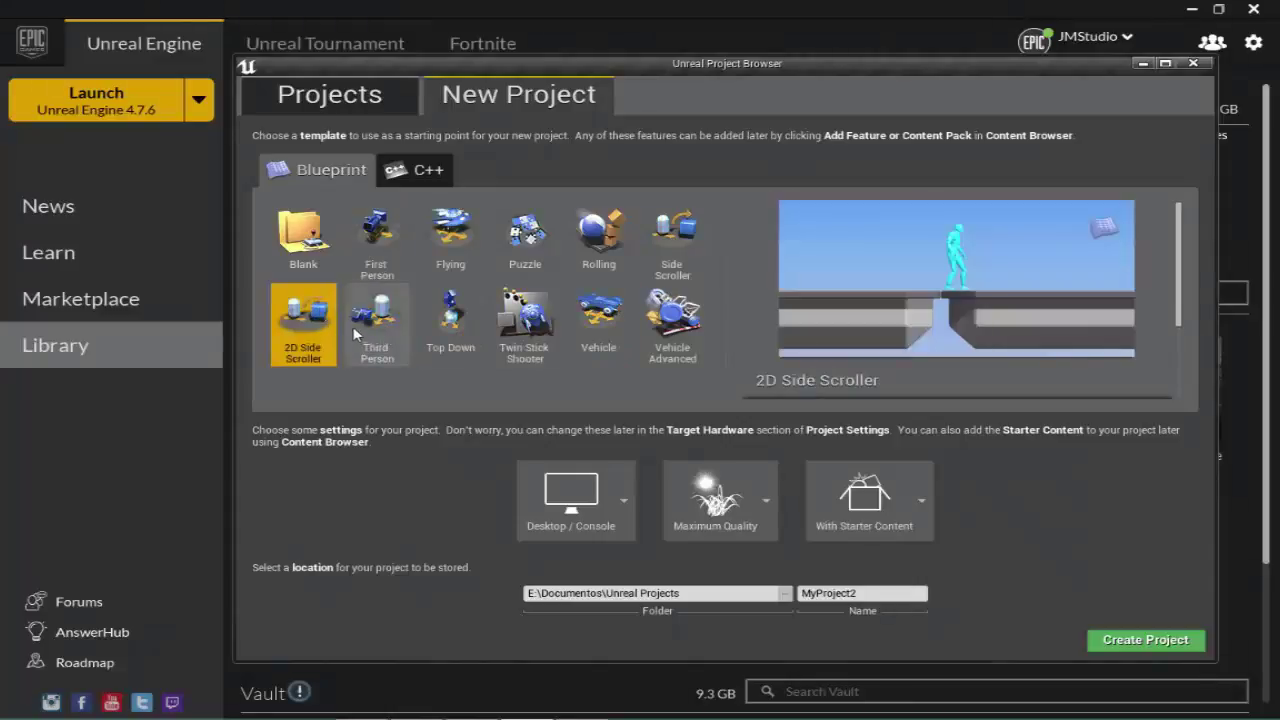
click(677, 238)
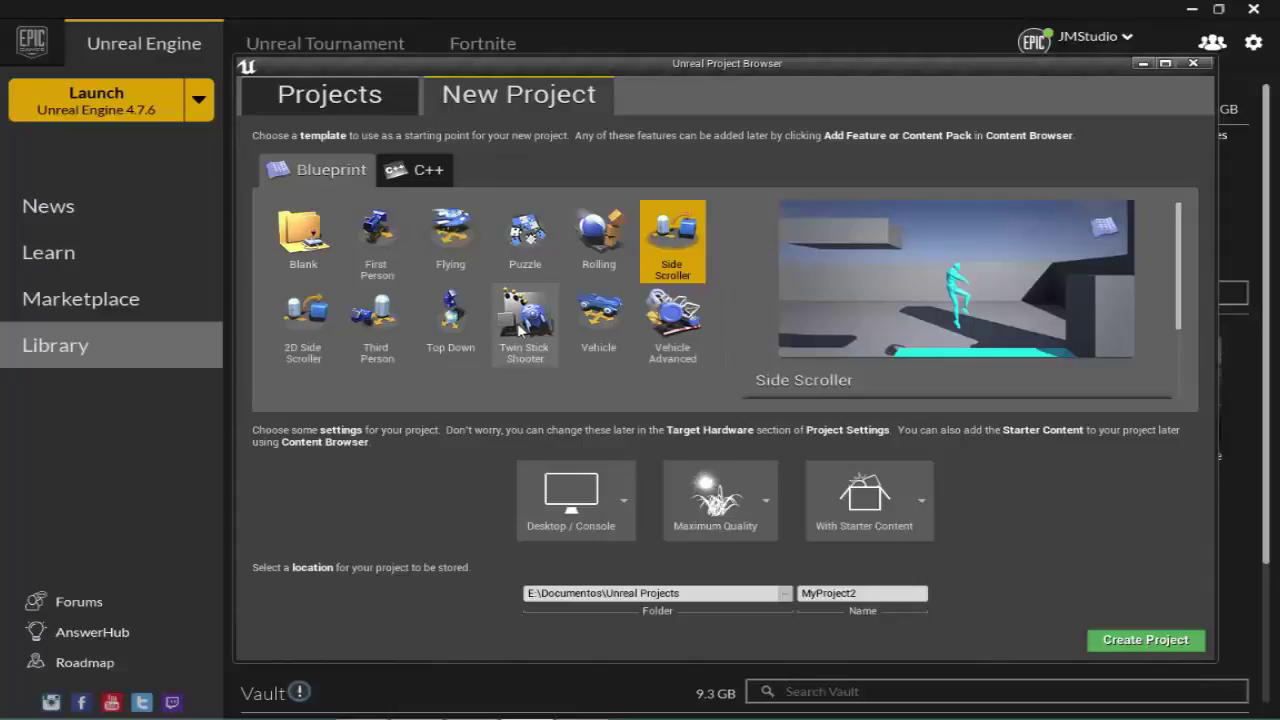
click(291, 247)
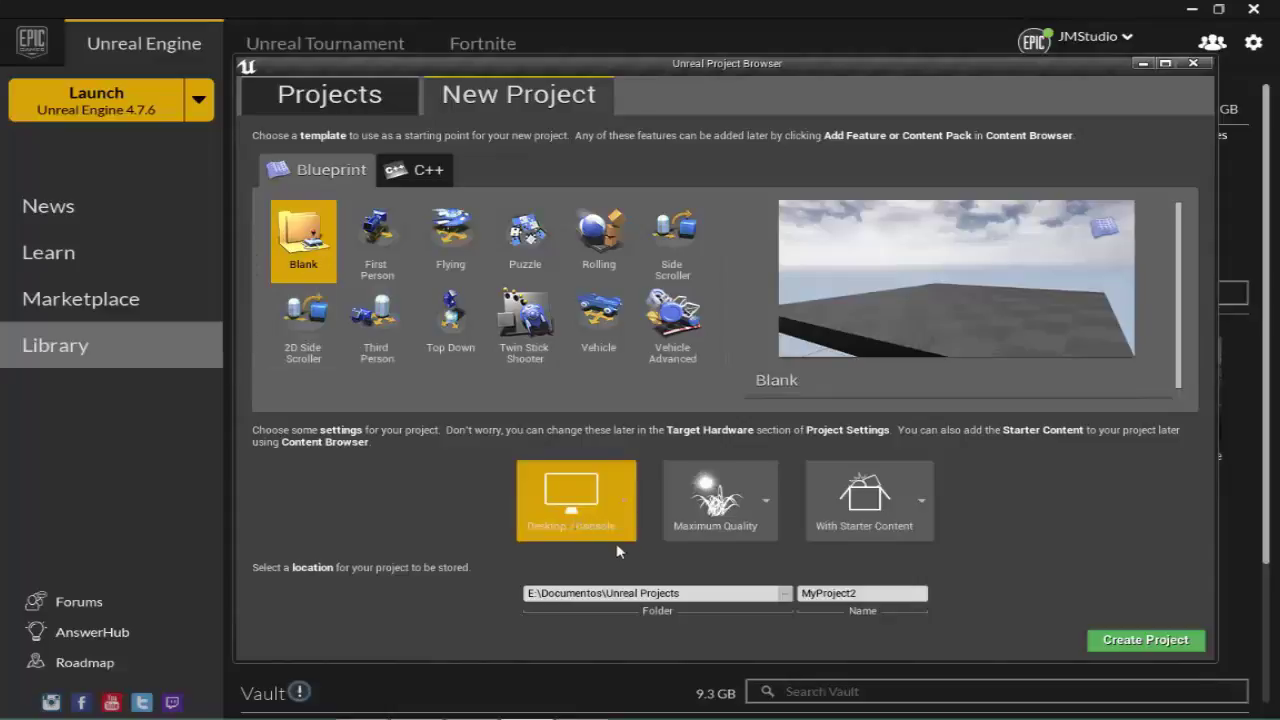
- Set the project's starter content option to No Starter Content
click(922, 507)
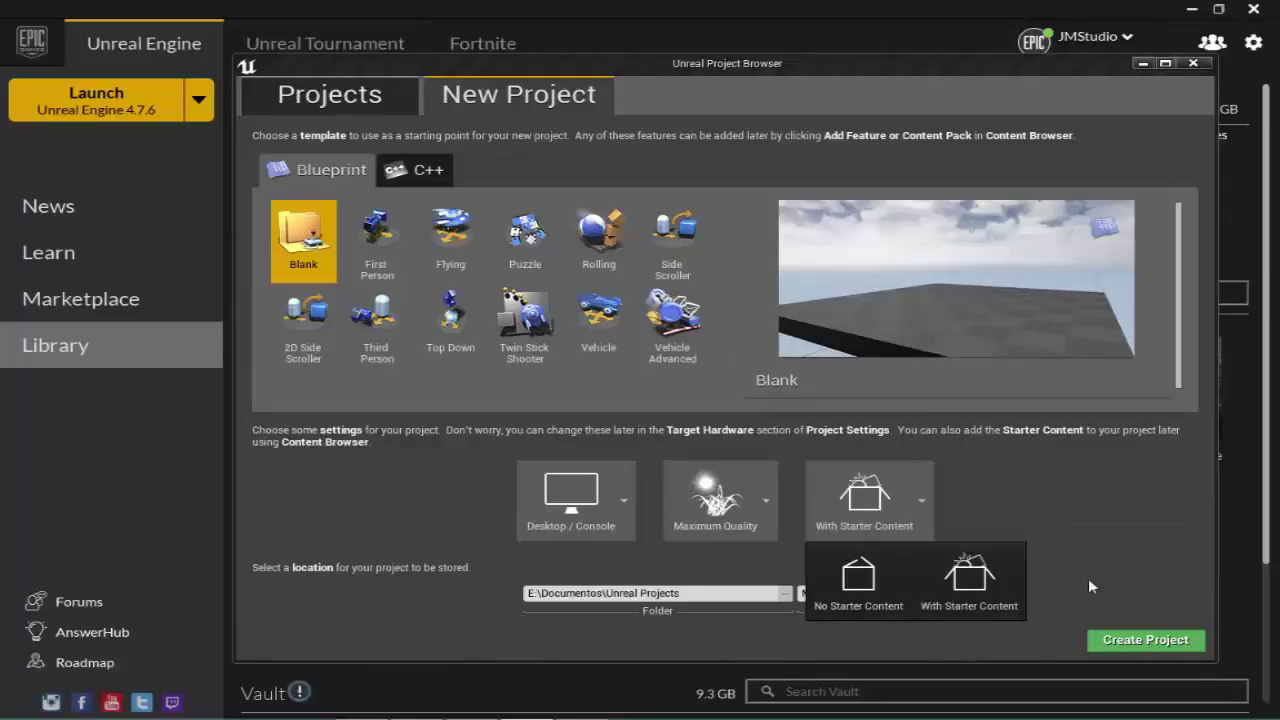
click(1085, 546)
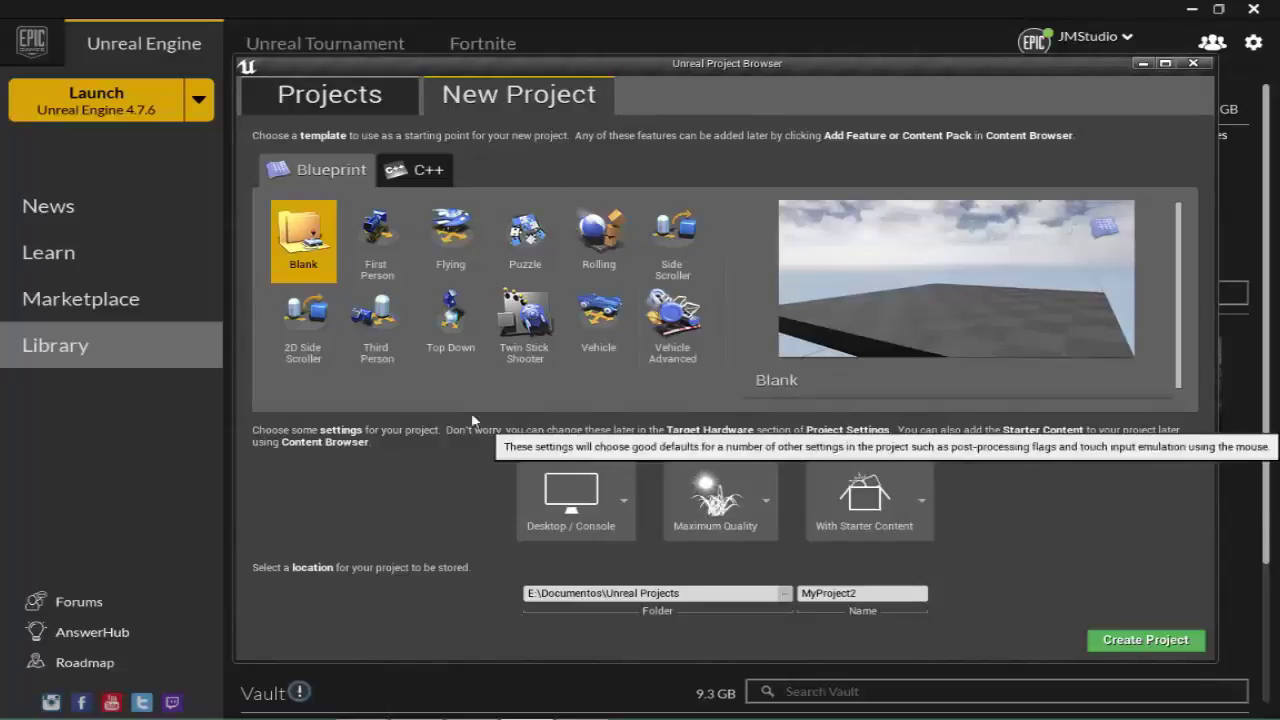
click(930, 500)
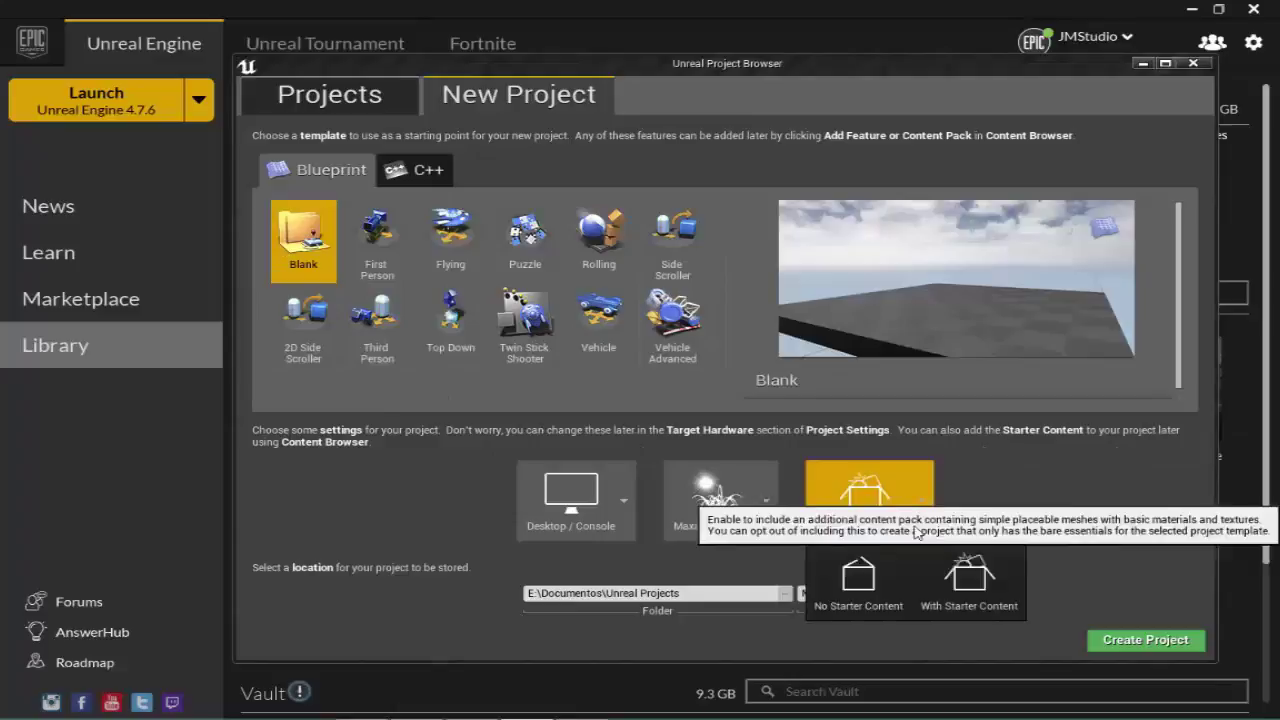
click(858, 585)
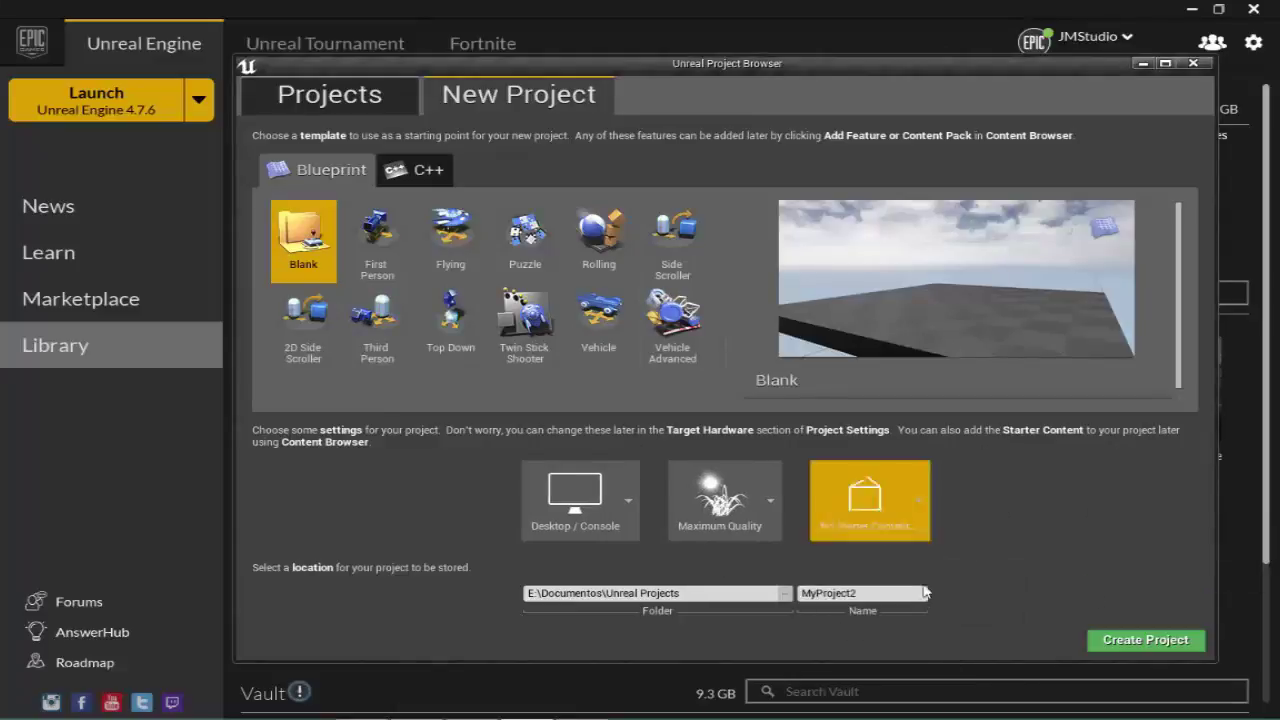
click(925, 500)
click(975, 580)
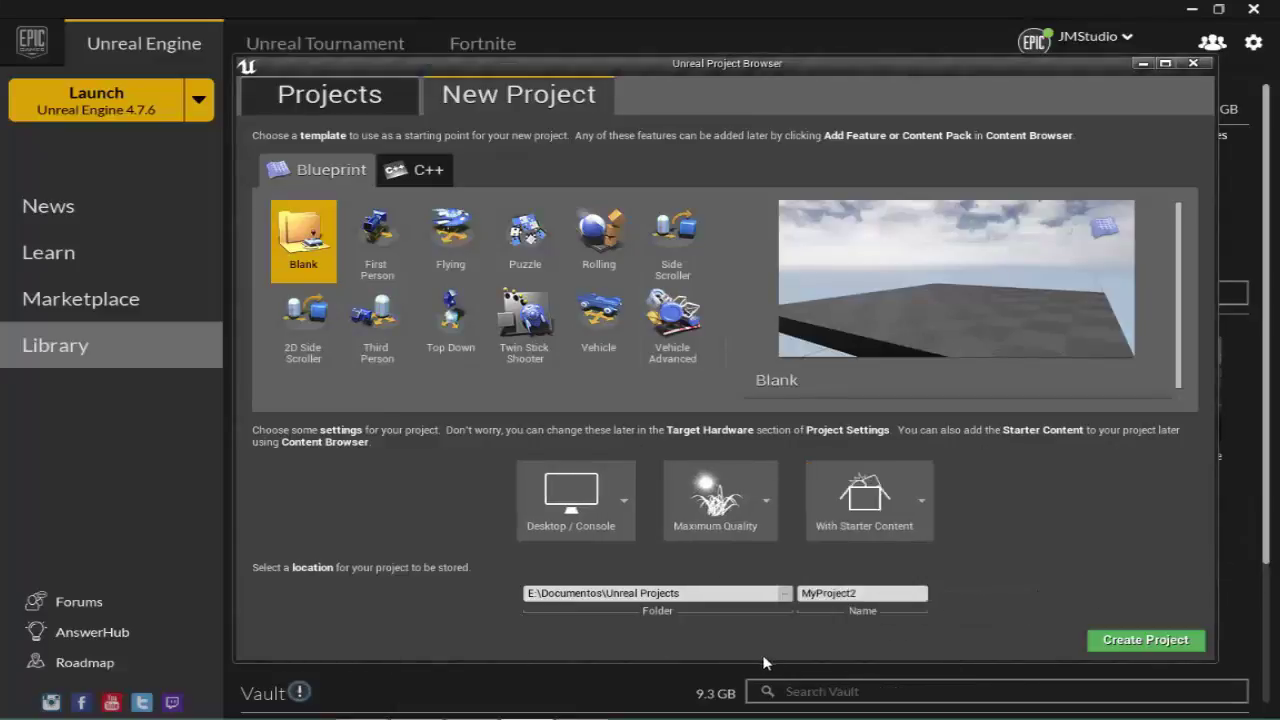
click(870, 498)
click(905, 580)
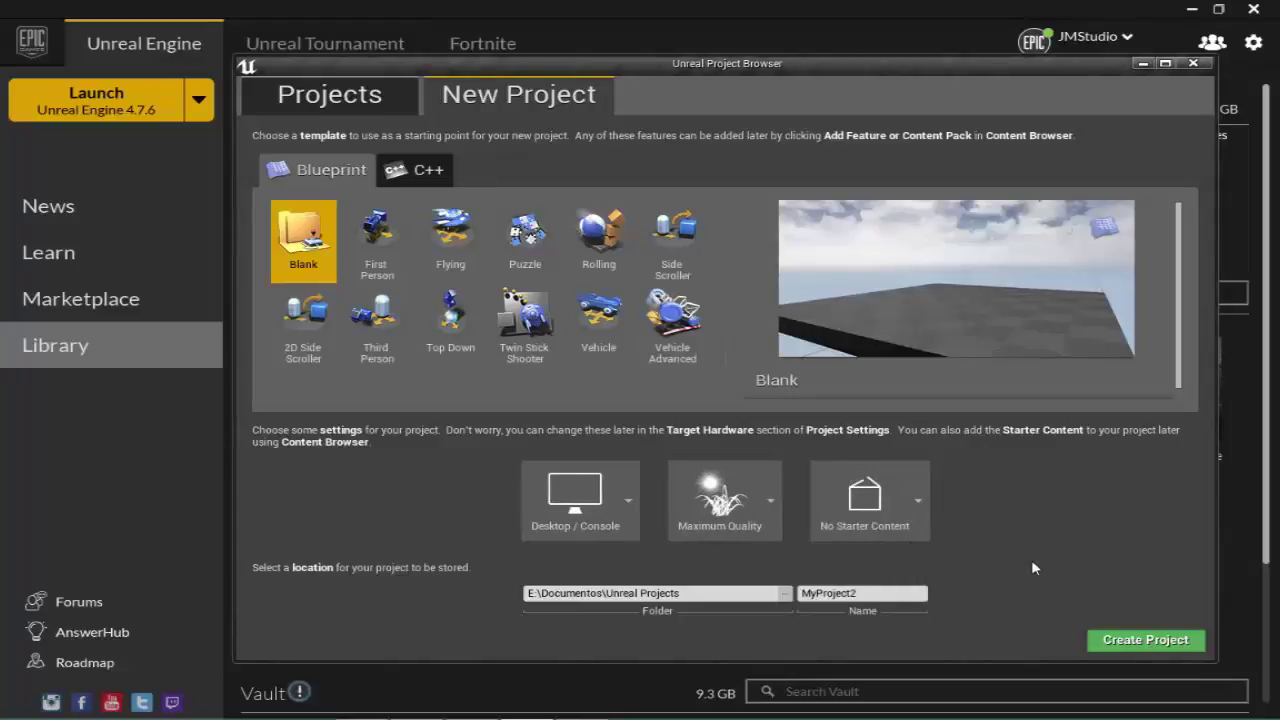
- Keep Maximum Quality and Desktop / Console, and select the E:\Documentos\Unreal Projects folder path
click(722, 500)
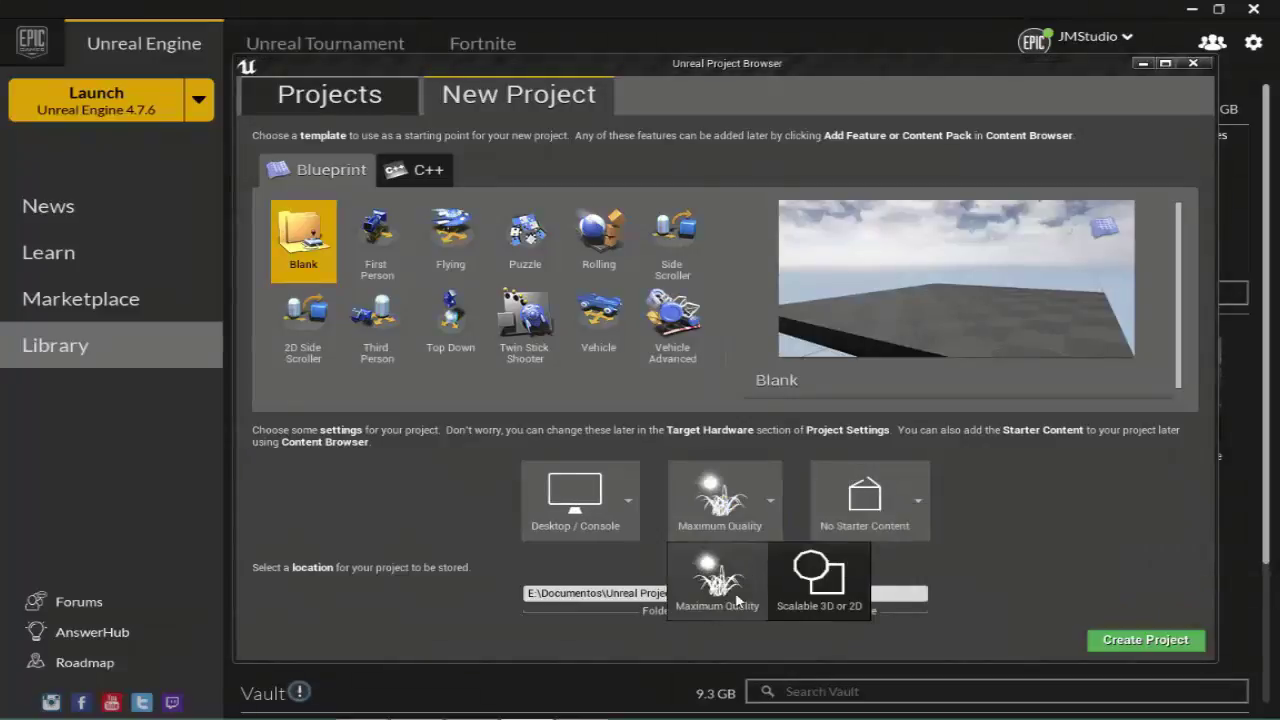
click(745, 567)
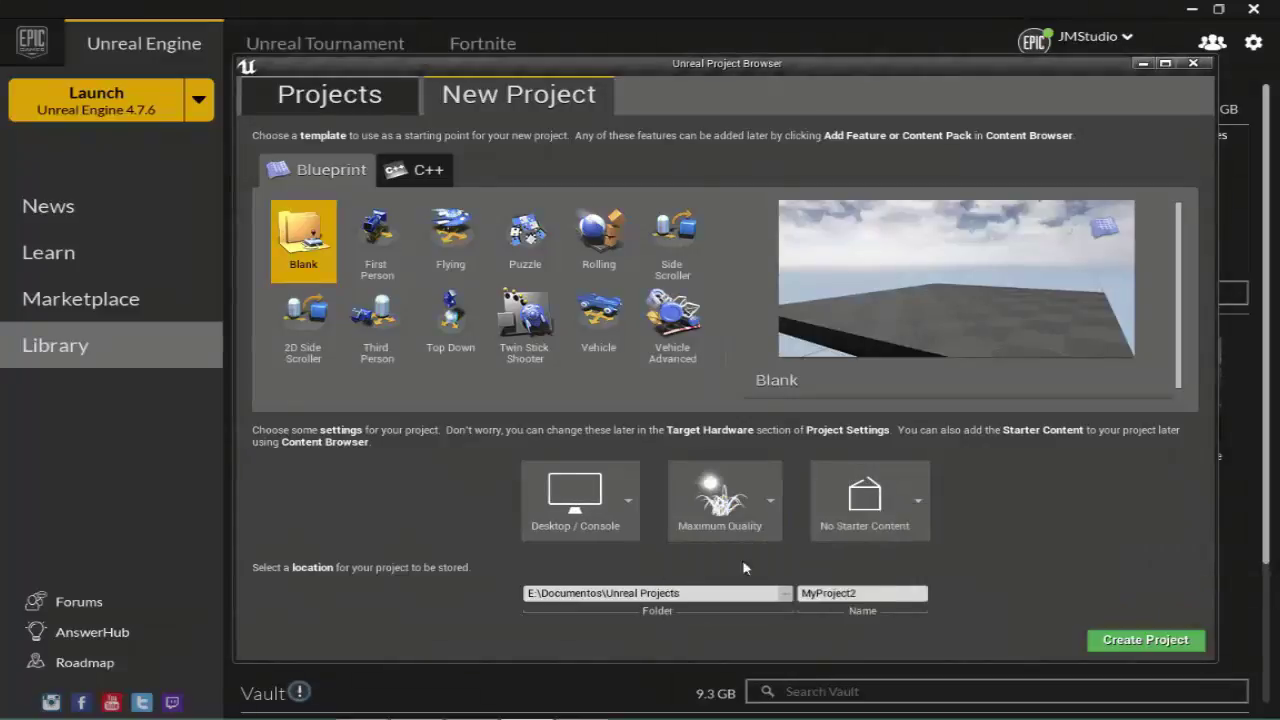
click(628, 503)
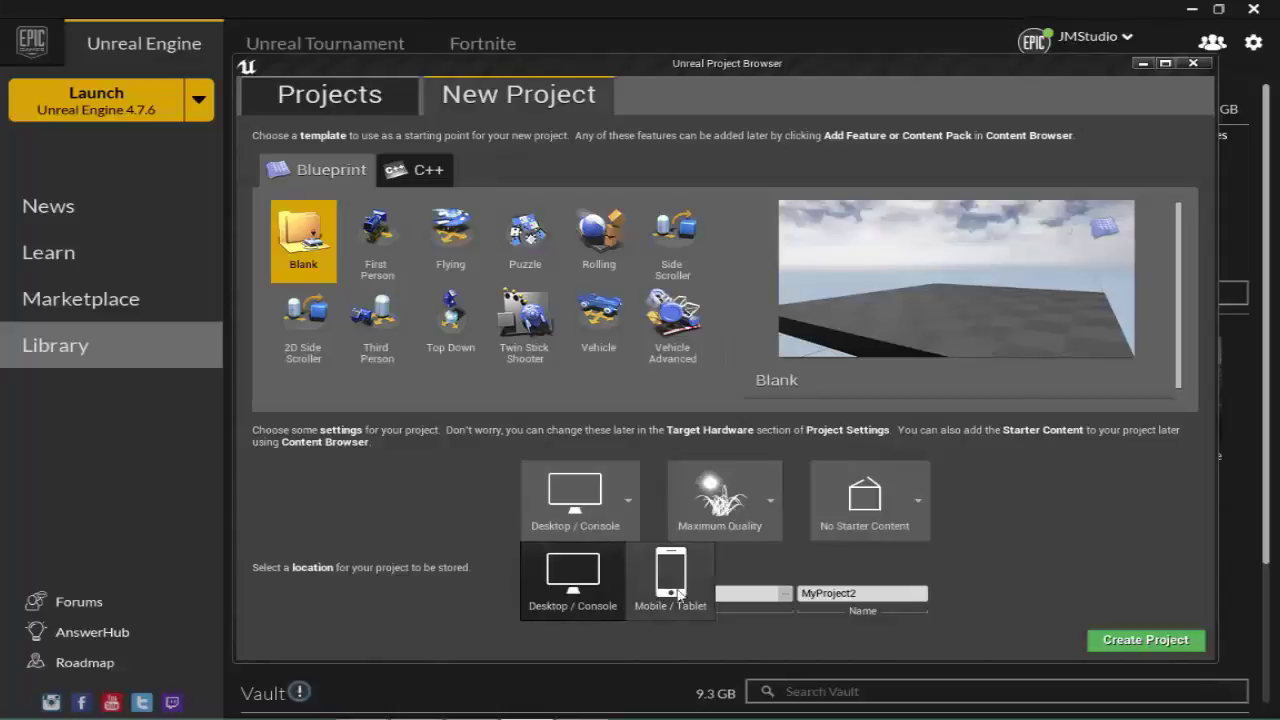
click(1026, 508)
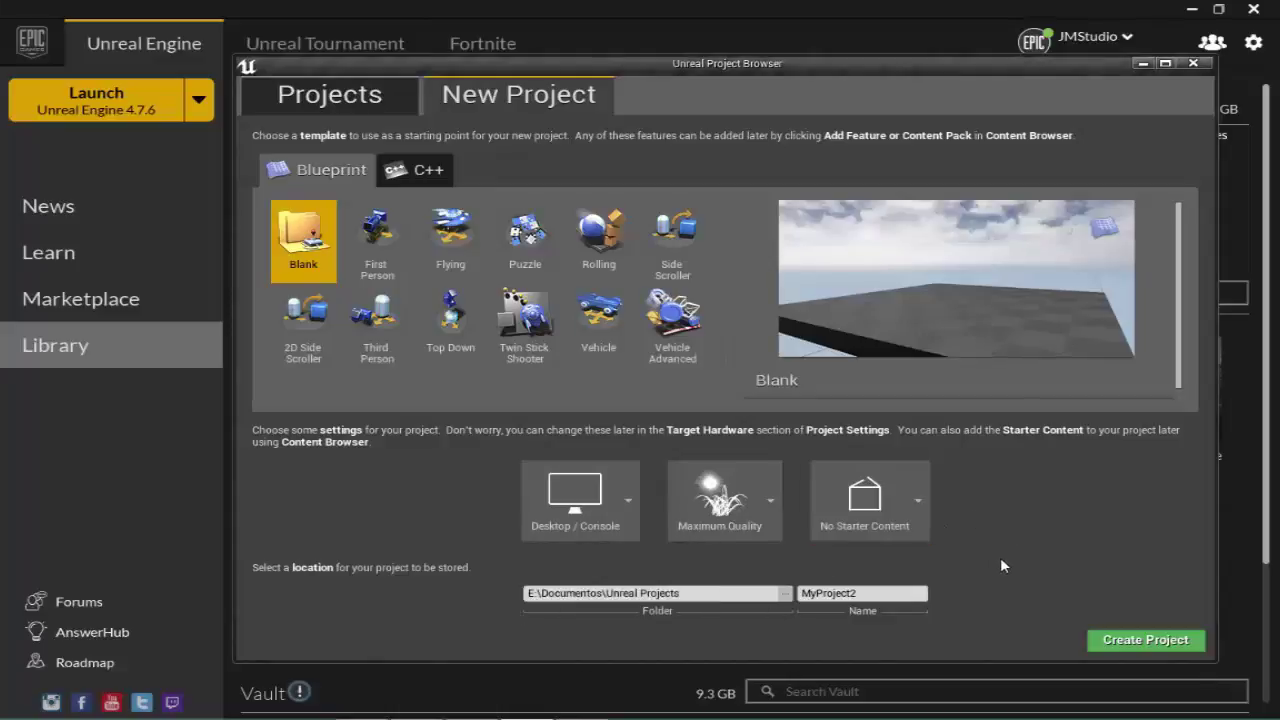
double_click(689, 594)
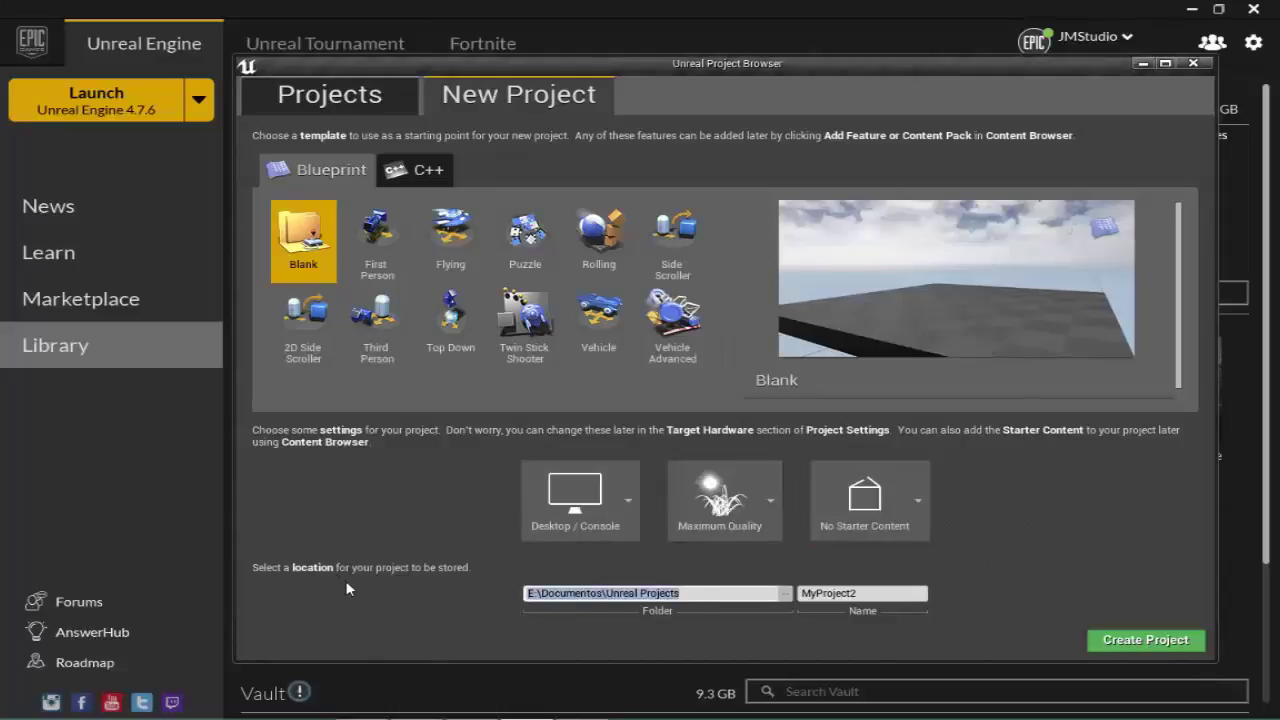
double_click(643, 593)
- Check the MyProject2 name and folder path, then preview First Person through 2D Side Scroller templates
key(Tab)
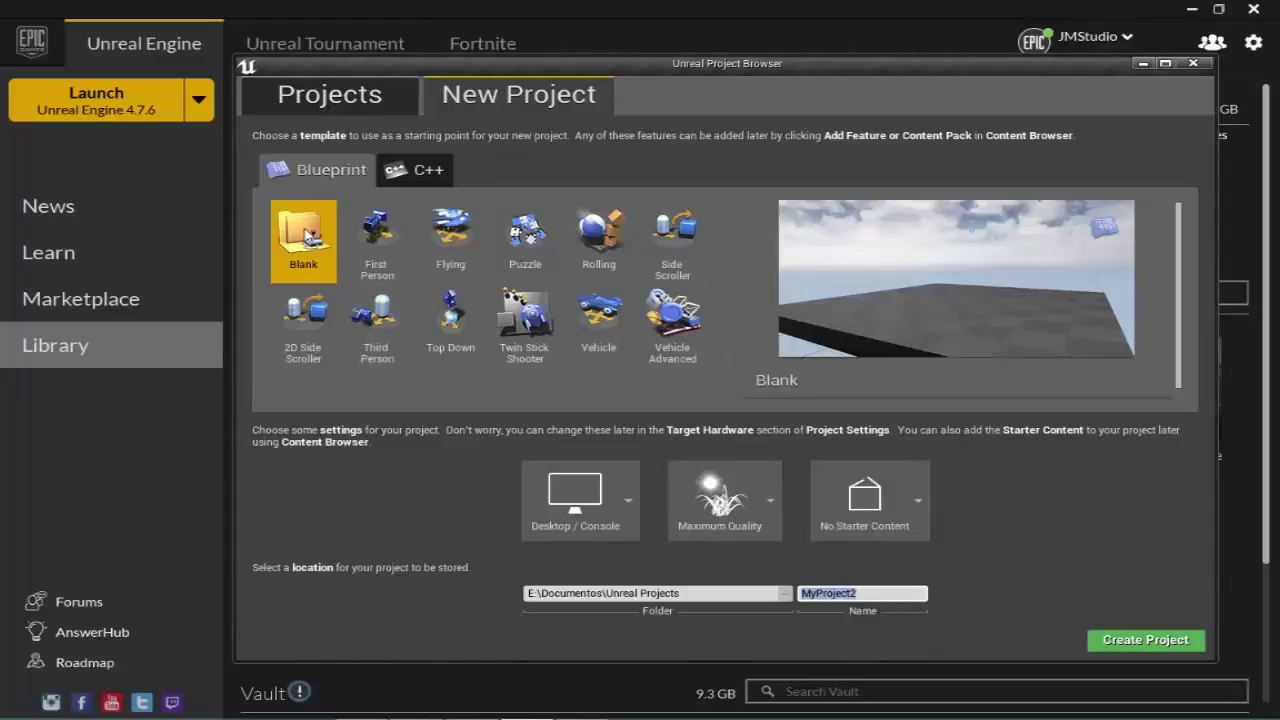
click(307, 234)
click(491, 603)
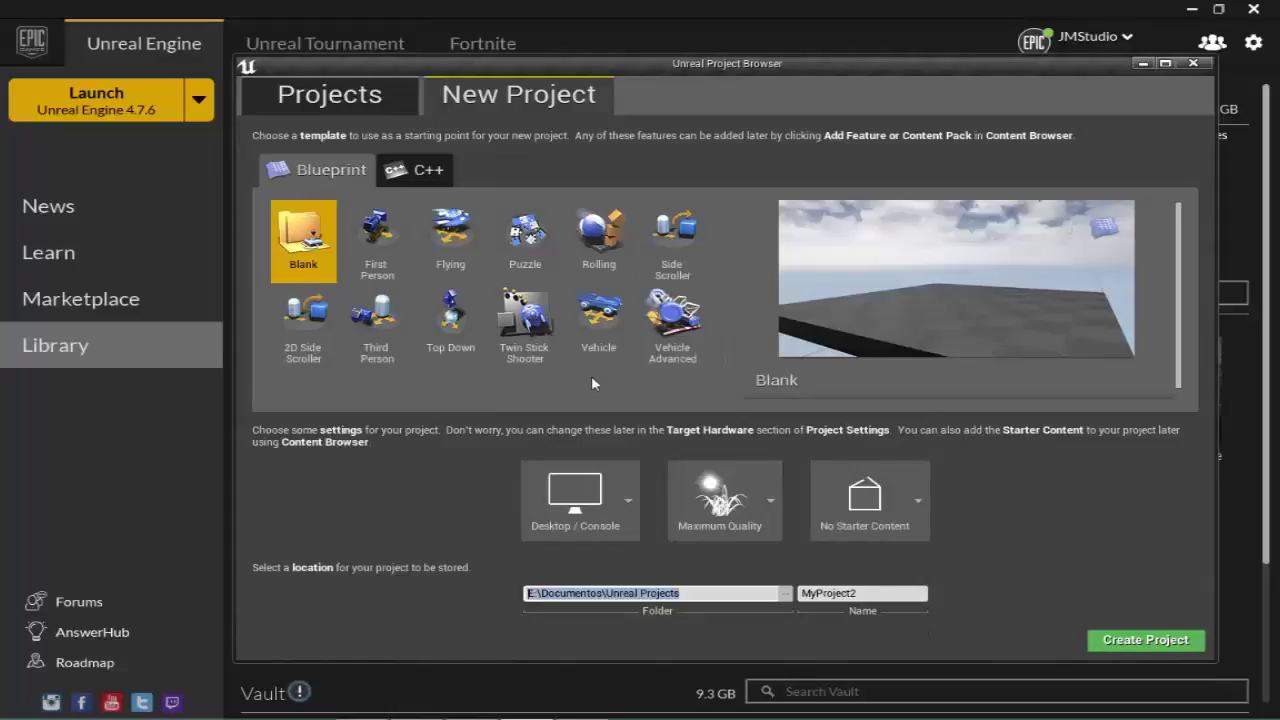
click(376, 235)
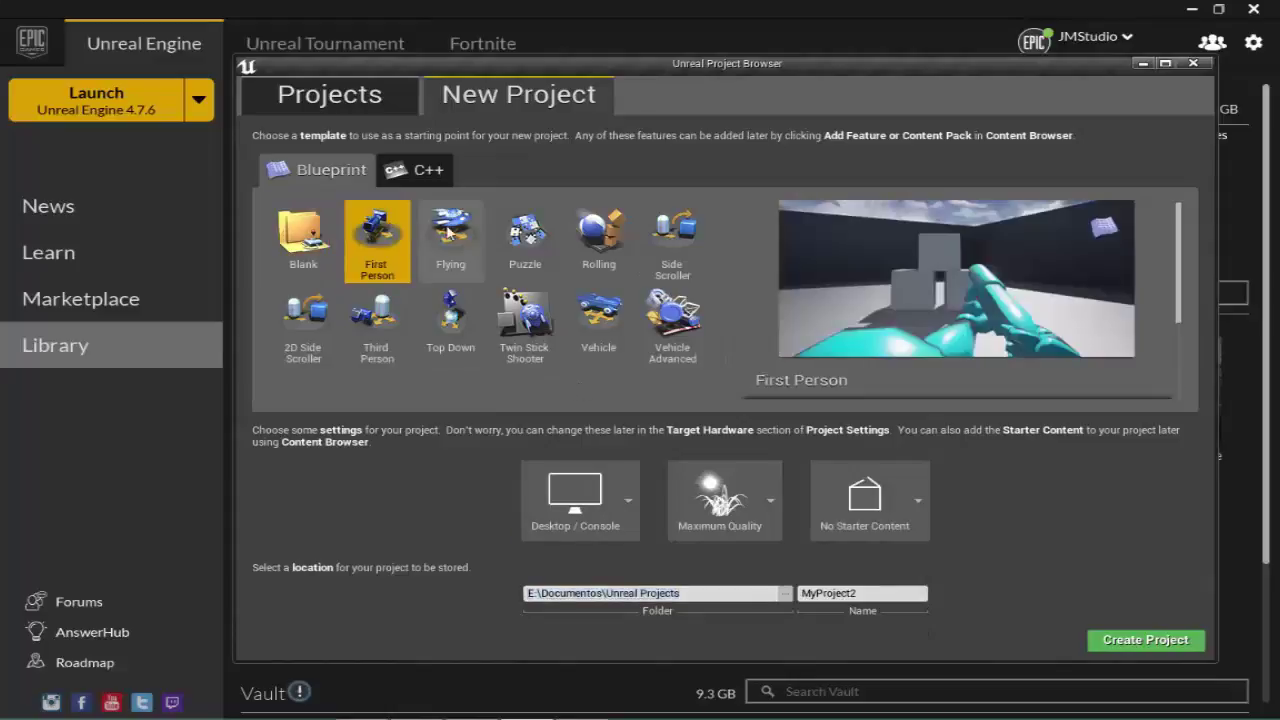
click(515, 241)
click(606, 240)
click(674, 238)
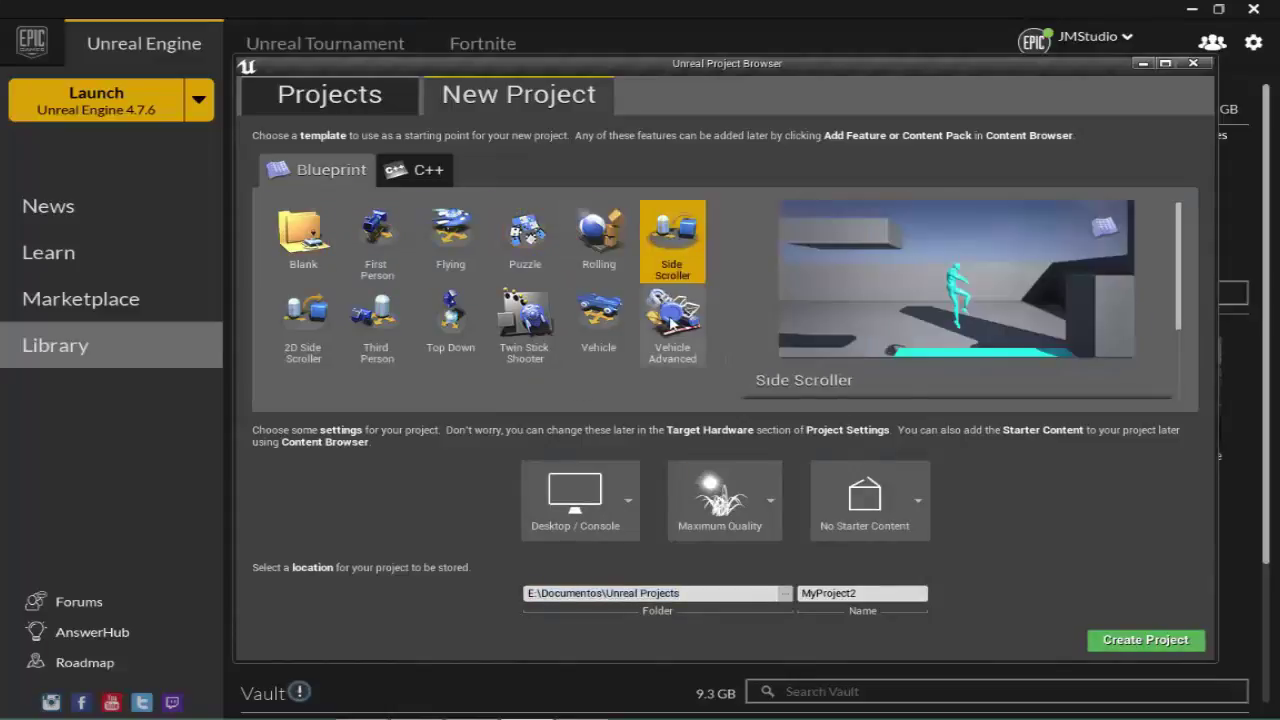
click(674, 320)
click(602, 316)
click(450, 318)
click(377, 318)
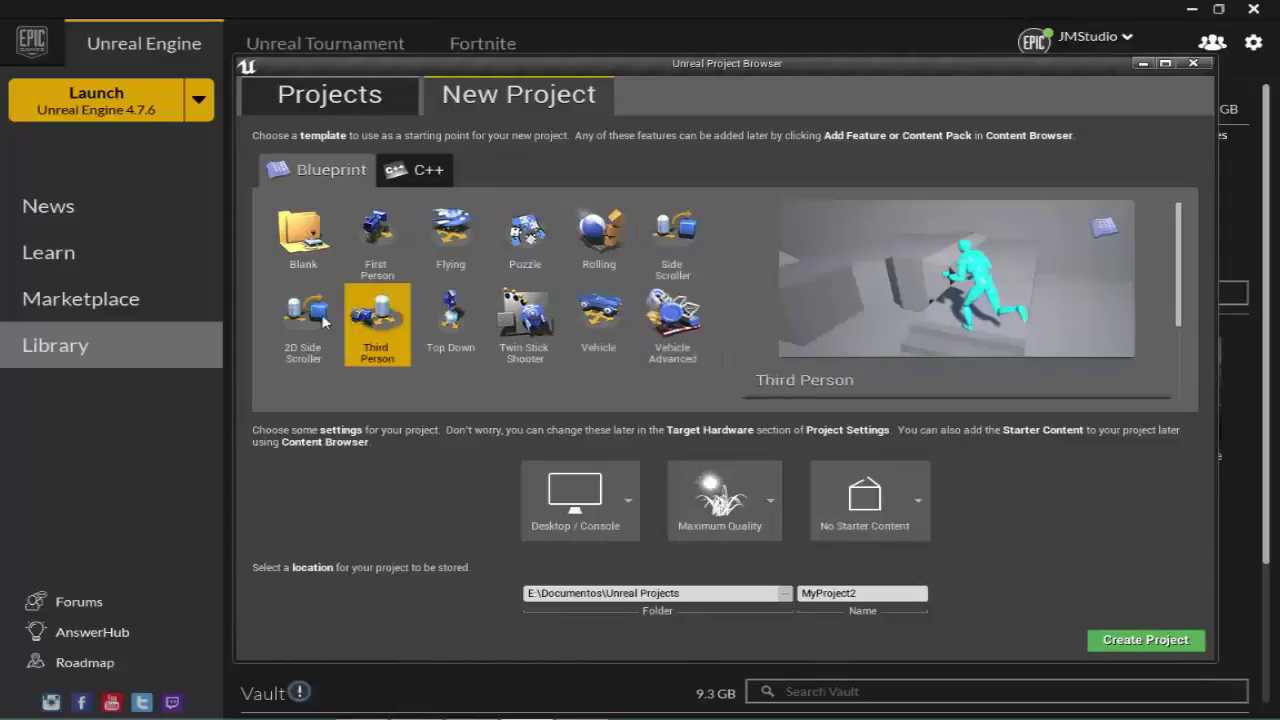
click(314, 318)
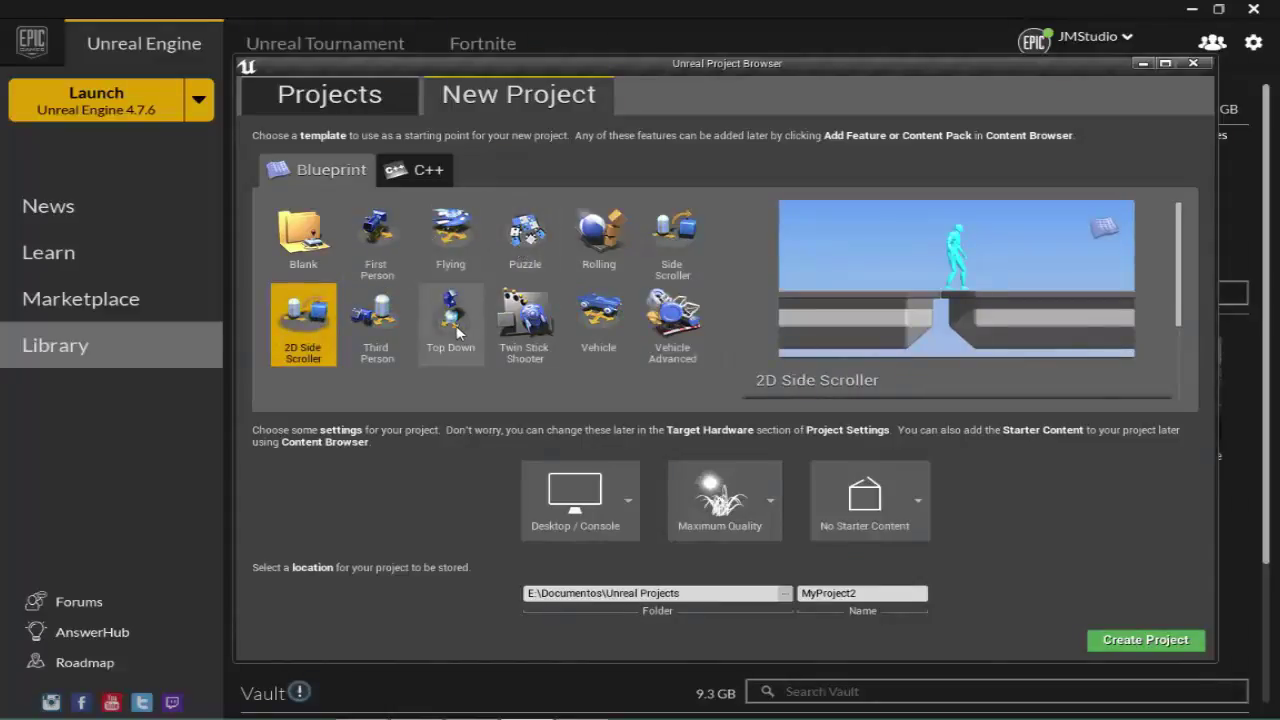
- Preview First Person, Flying, Puzzle, Rolling, Side Scroller and Vehicle Advanced again, then choose Blank
click(386, 262)
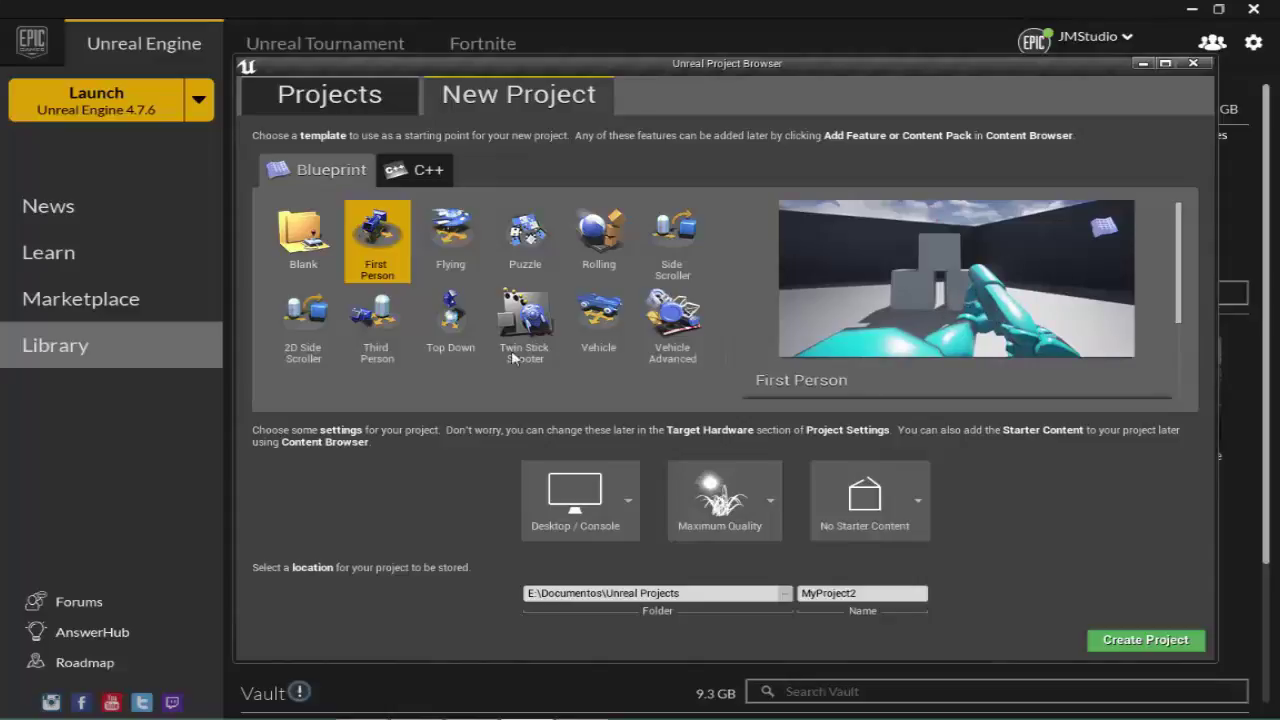
click(452, 234)
click(526, 232)
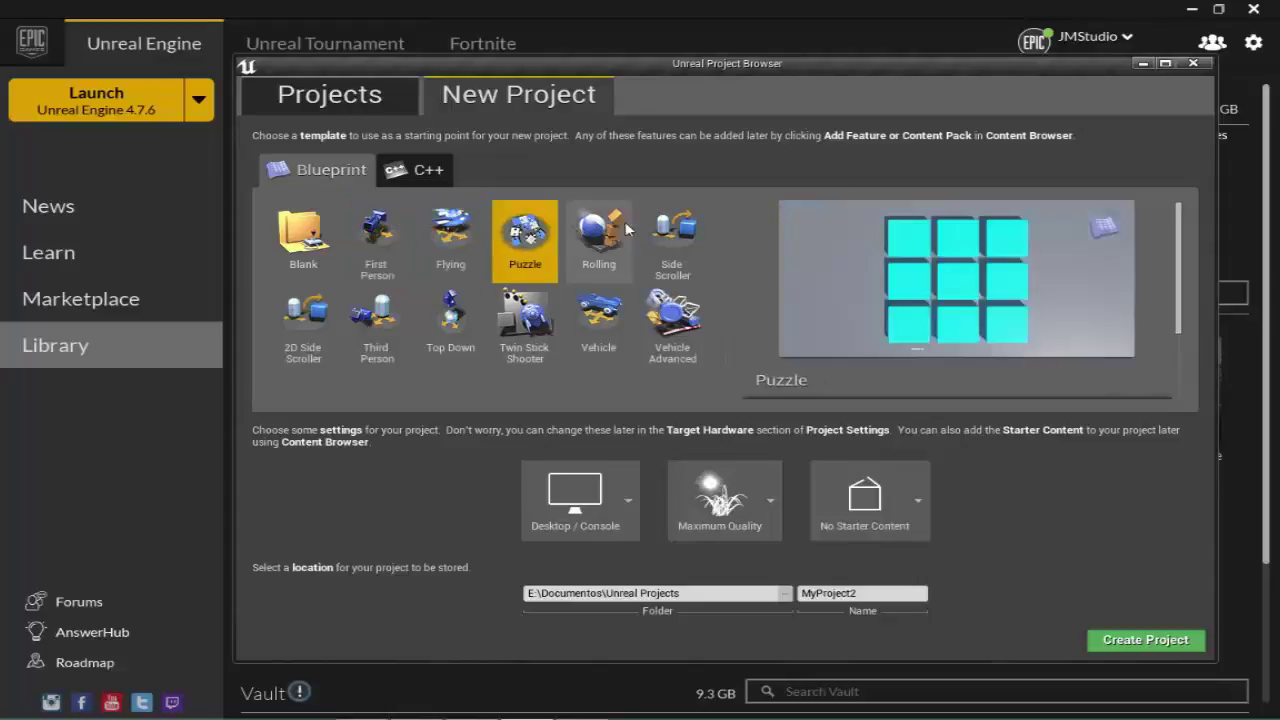
click(600, 250)
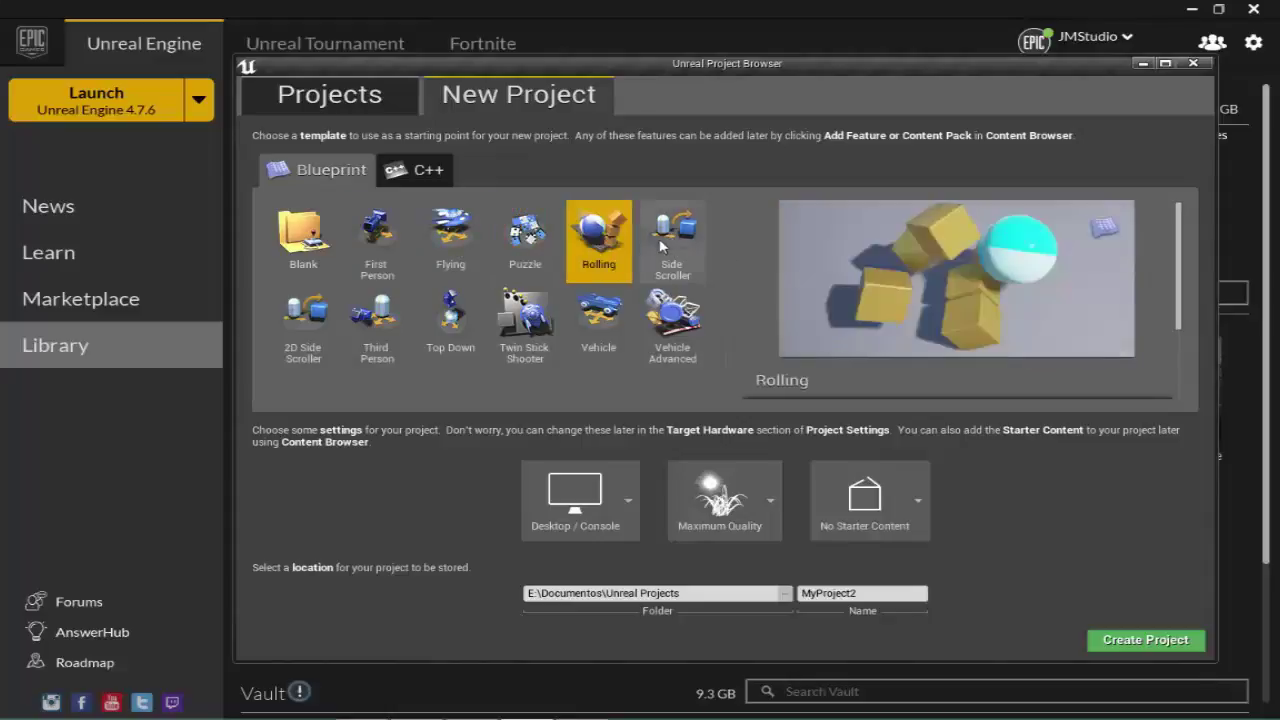
click(672, 245)
click(660, 350)
click(318, 250)
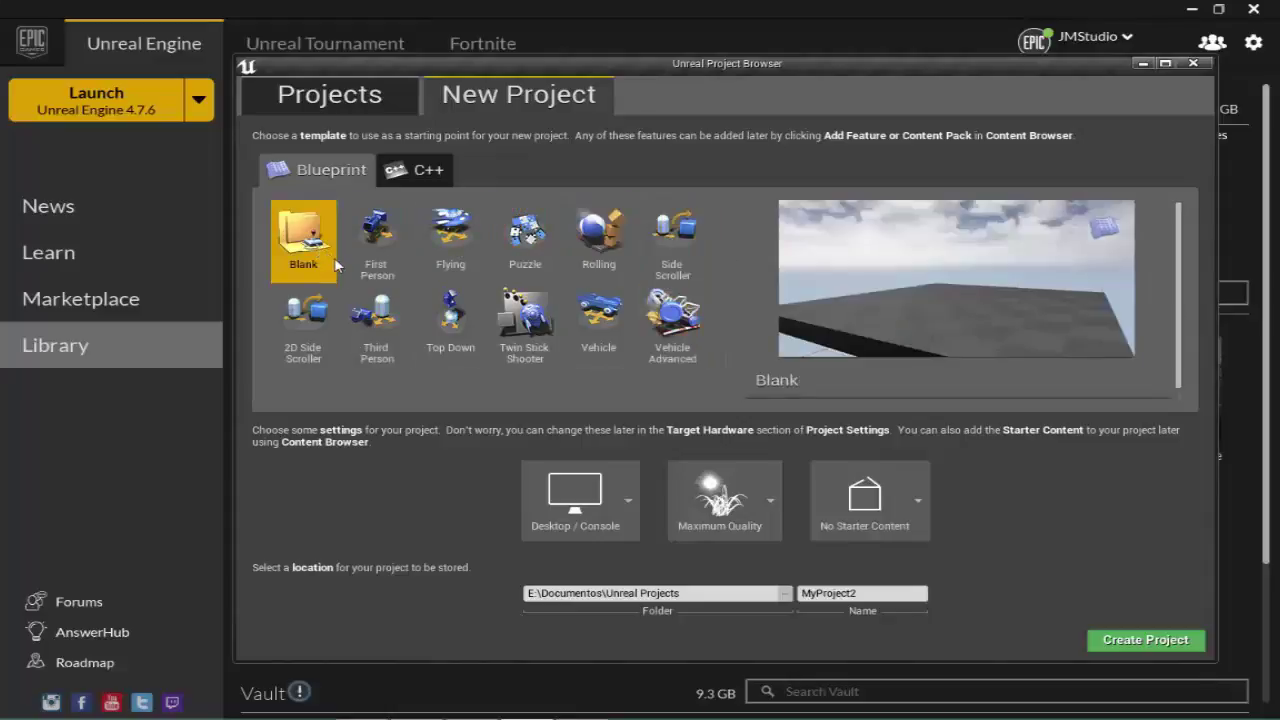
- View the C++ templates and their missing-compiler error, then return to Blueprint
click(406, 172)
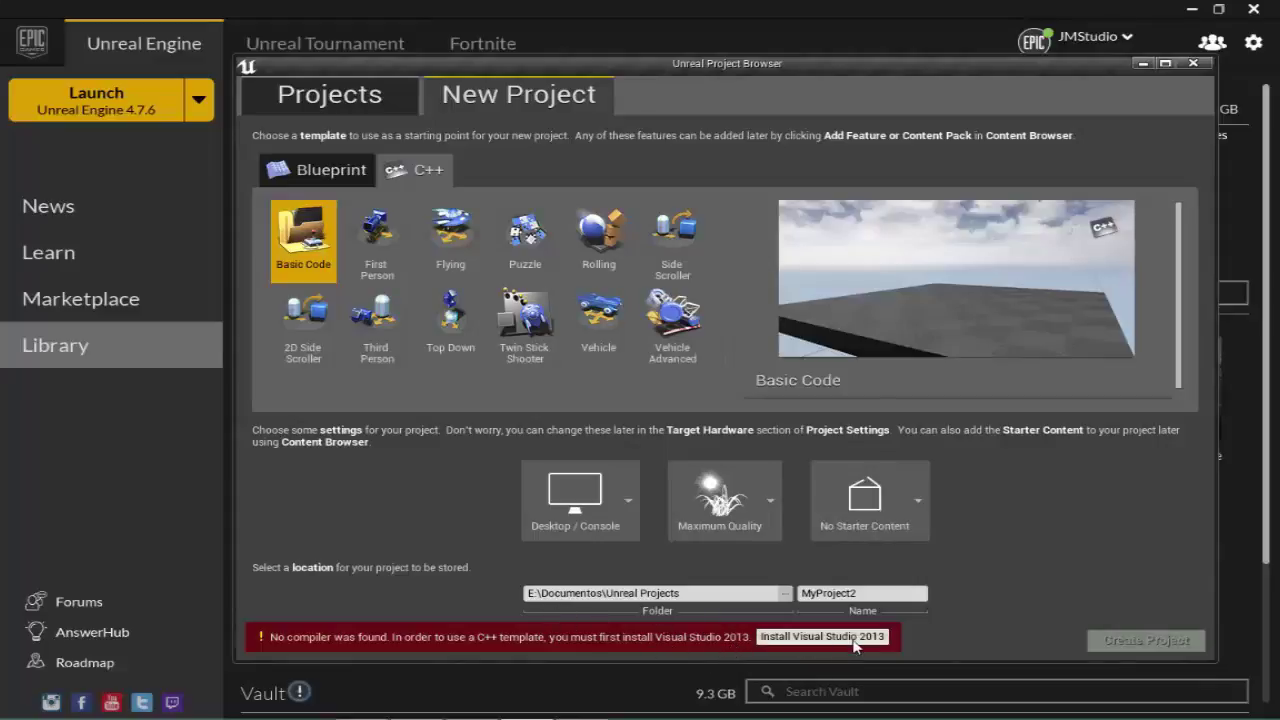
click(316, 170)
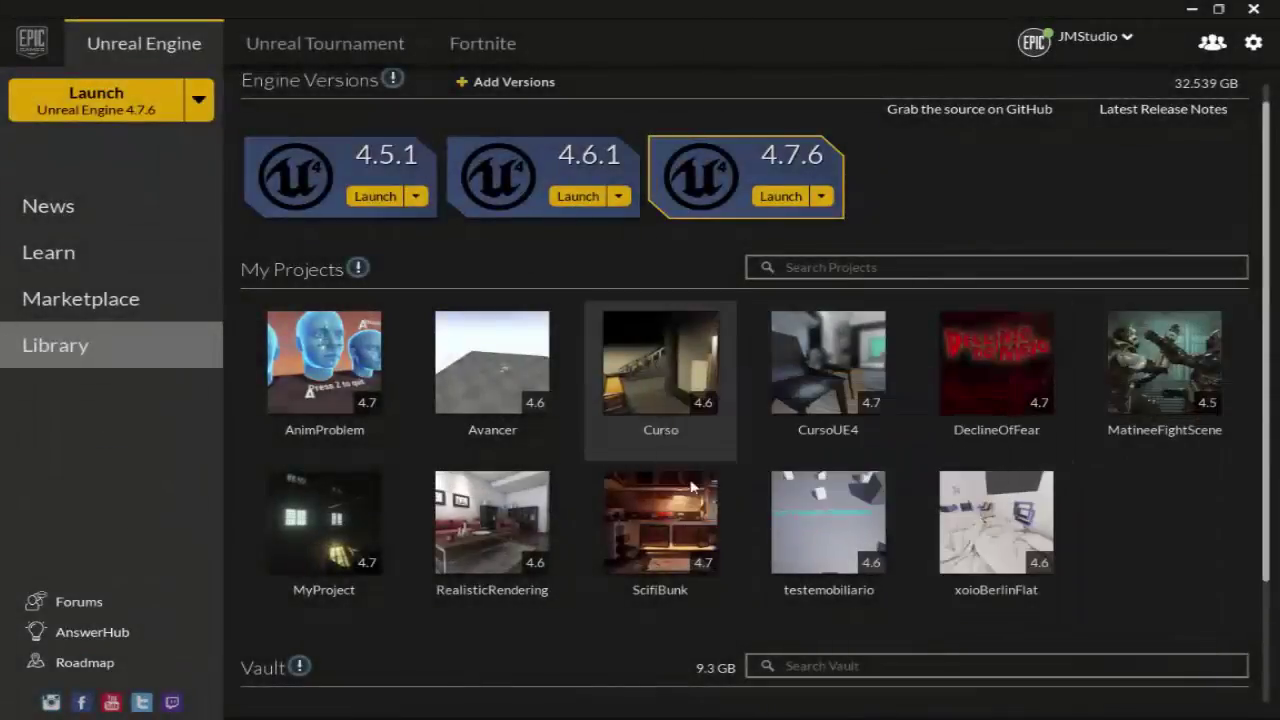
- Launch the Curso project from the Library's My Projects tiles
mouse_move(709, 408)
mouse_move(855, 390)
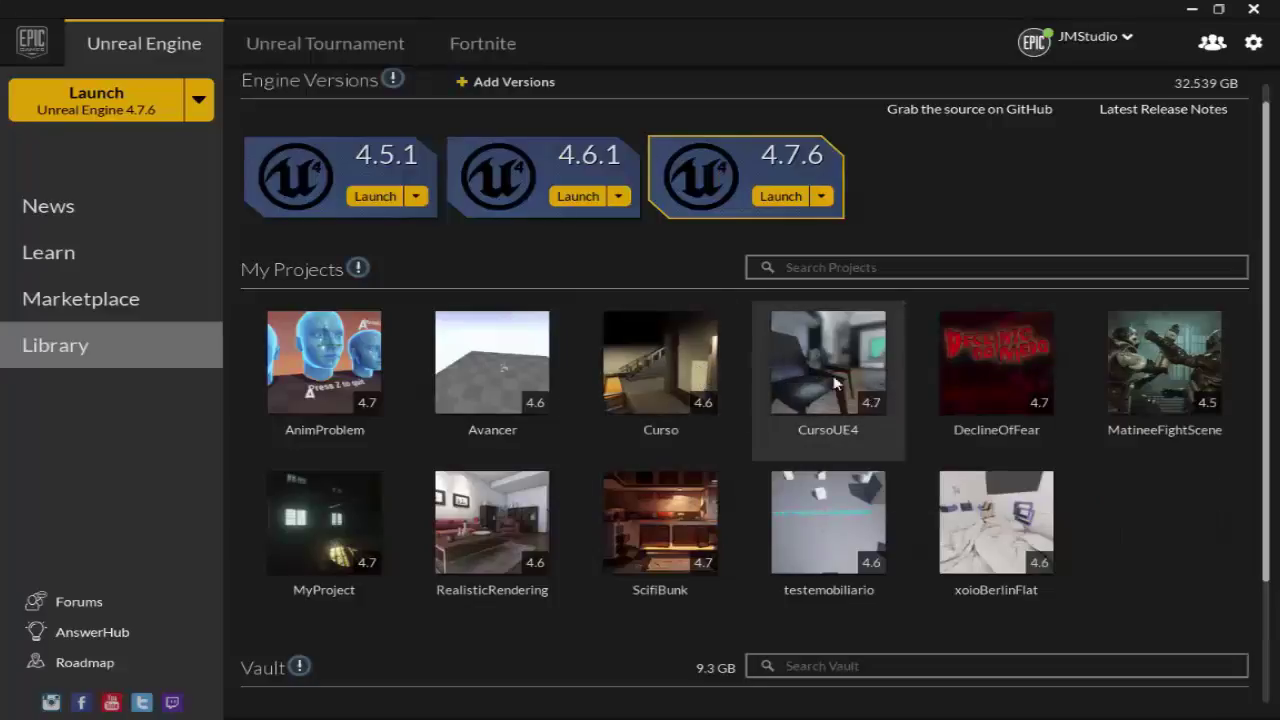
mouse_move(663, 364)
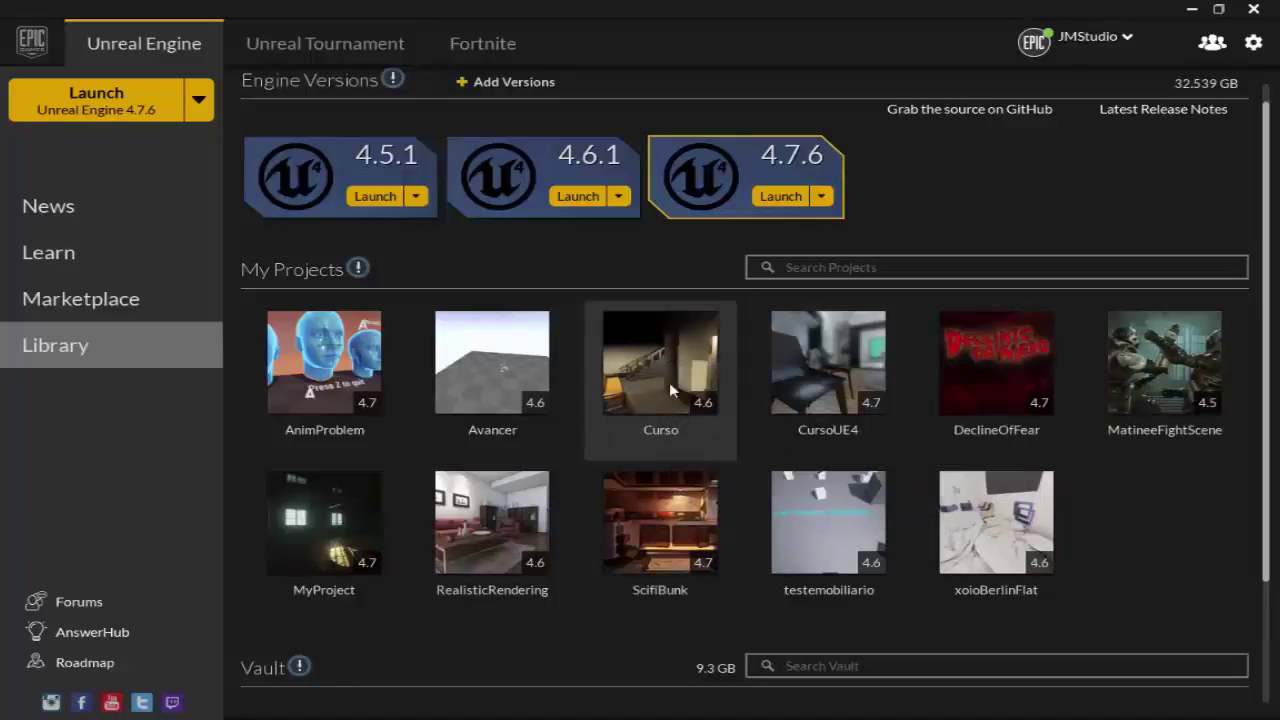
click(667, 367)
double_click(667, 367)
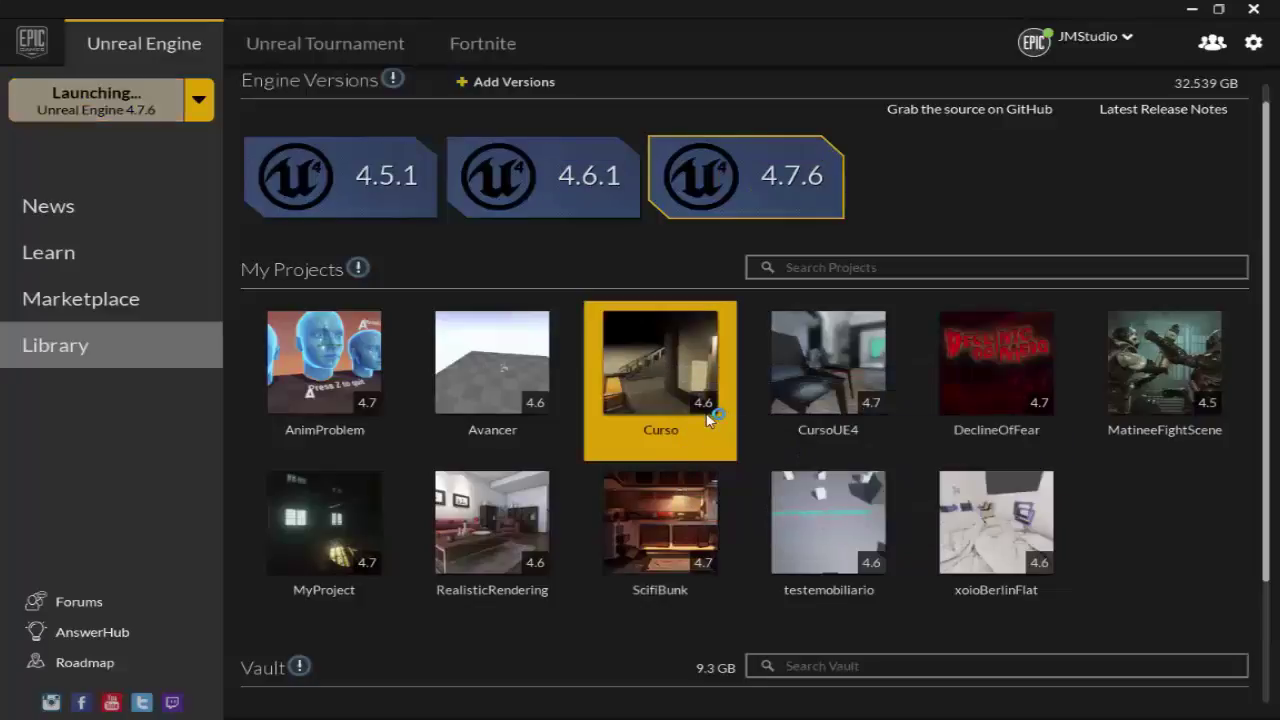
- Fly through the Projeto level's rooms and select the box brush wall behind the bench
mouse_move(668, 385)
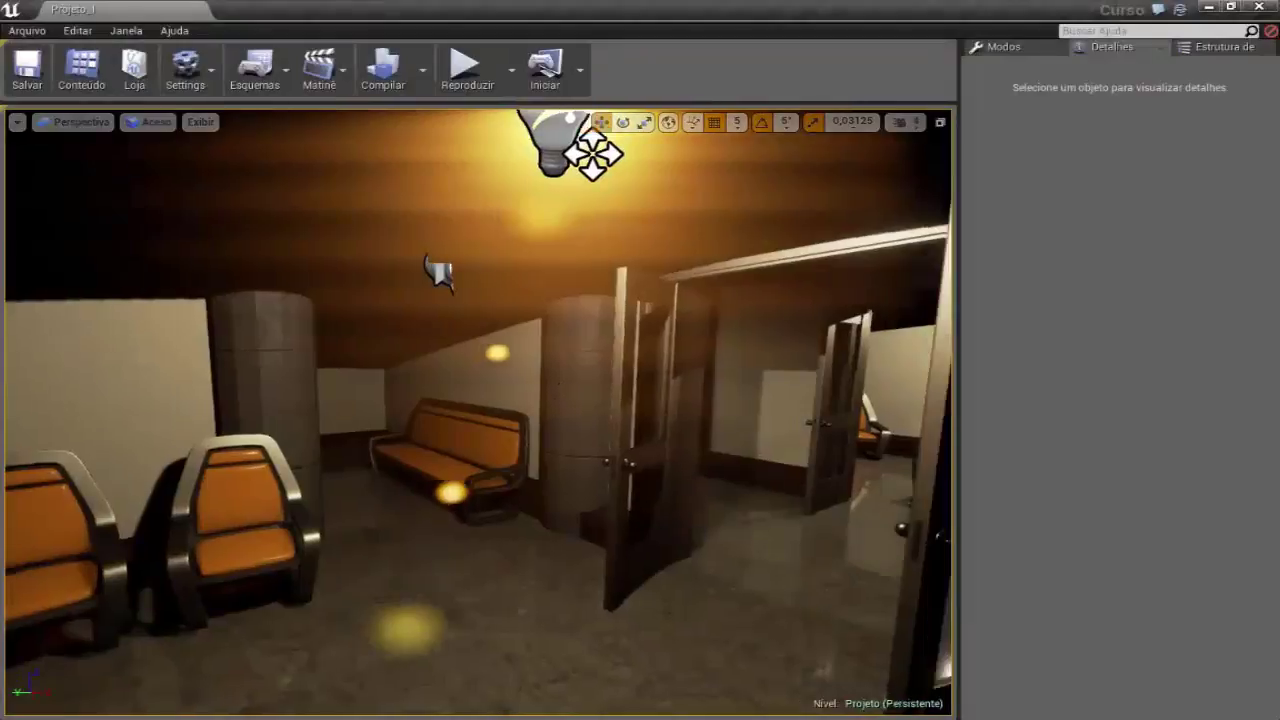
right_drag(478, 410, 560, 410)
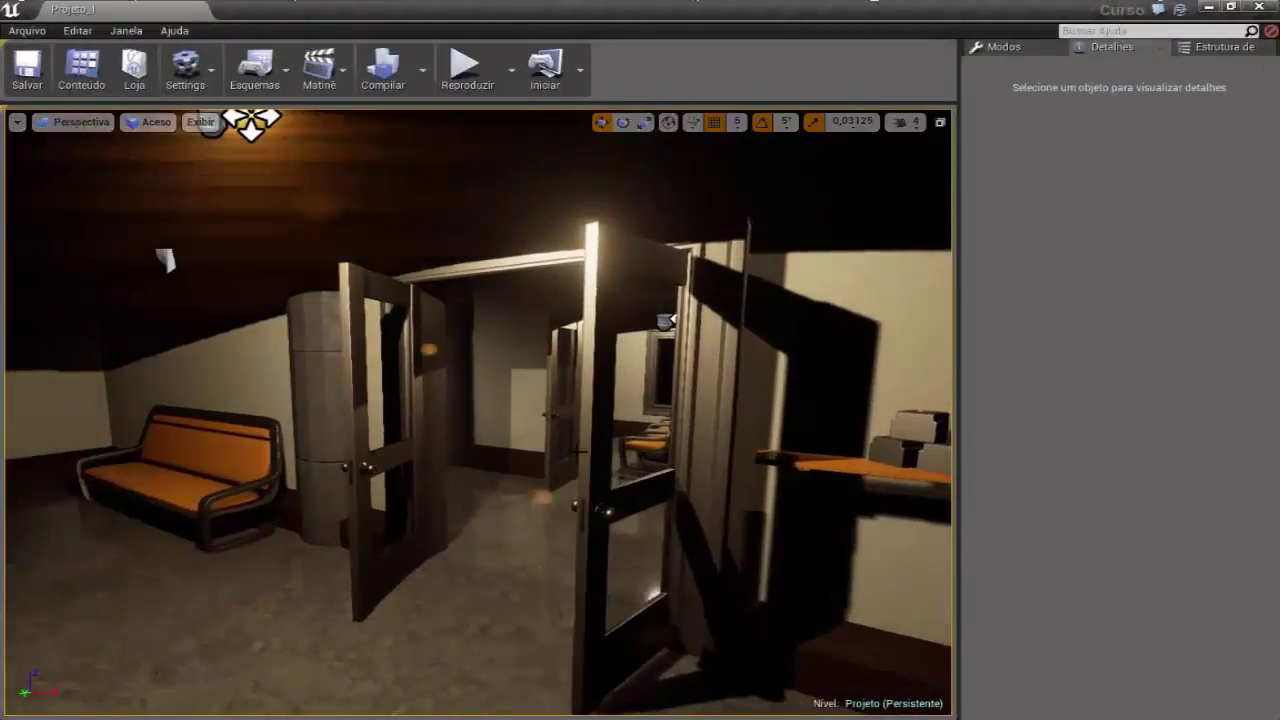
mouse_move(478, 410)
right_down()
mouse_move(600, 410)
mouse_move(342, 373)
right_up()
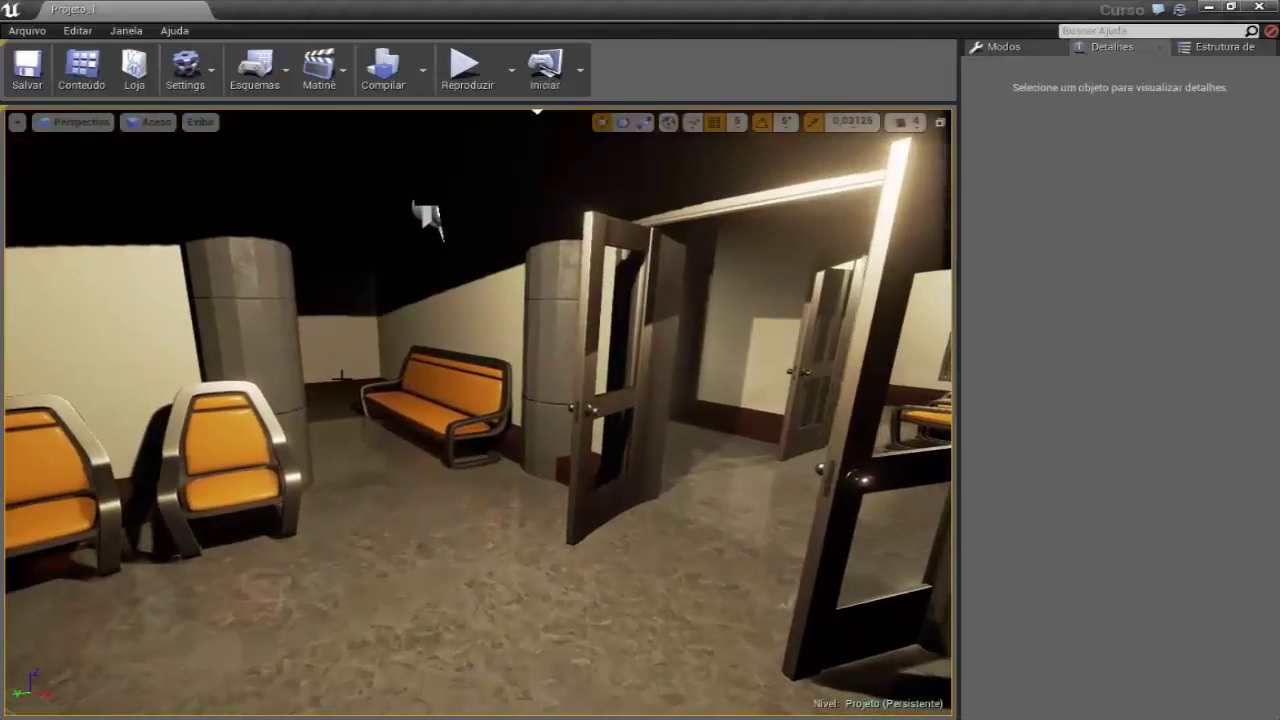
right_drag(390, 428, 390, 428)
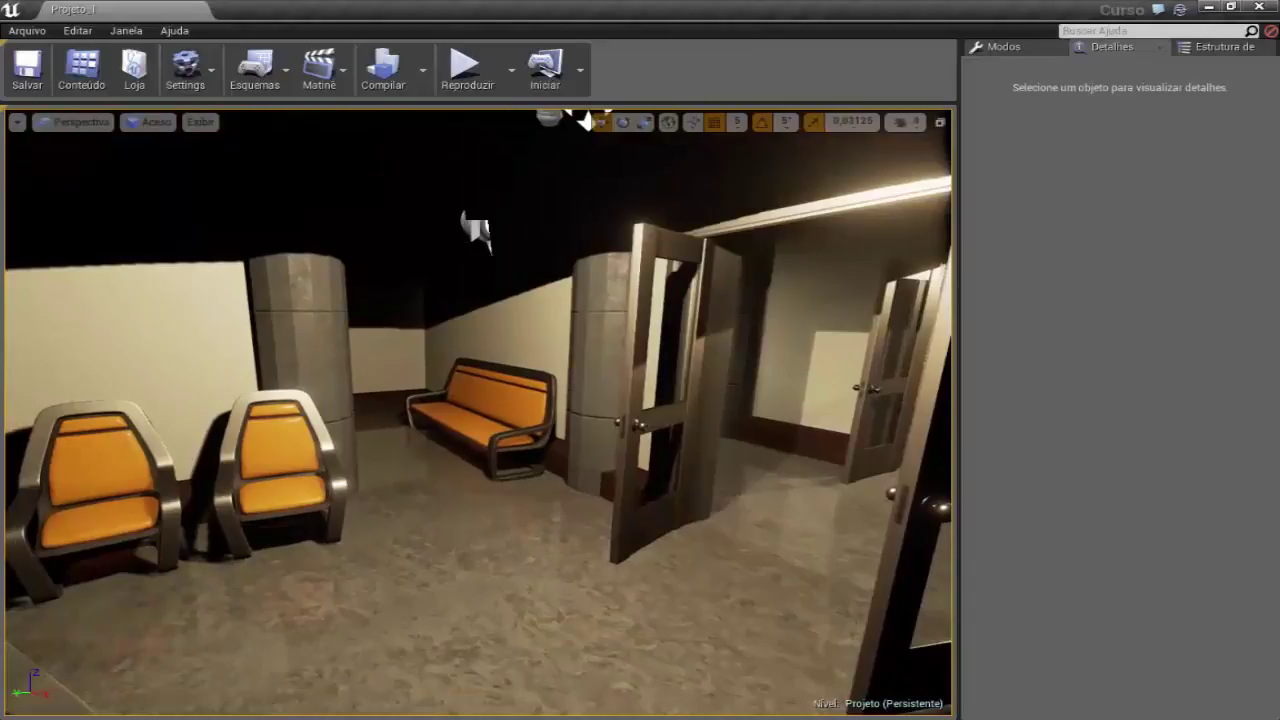
click(516, 342)
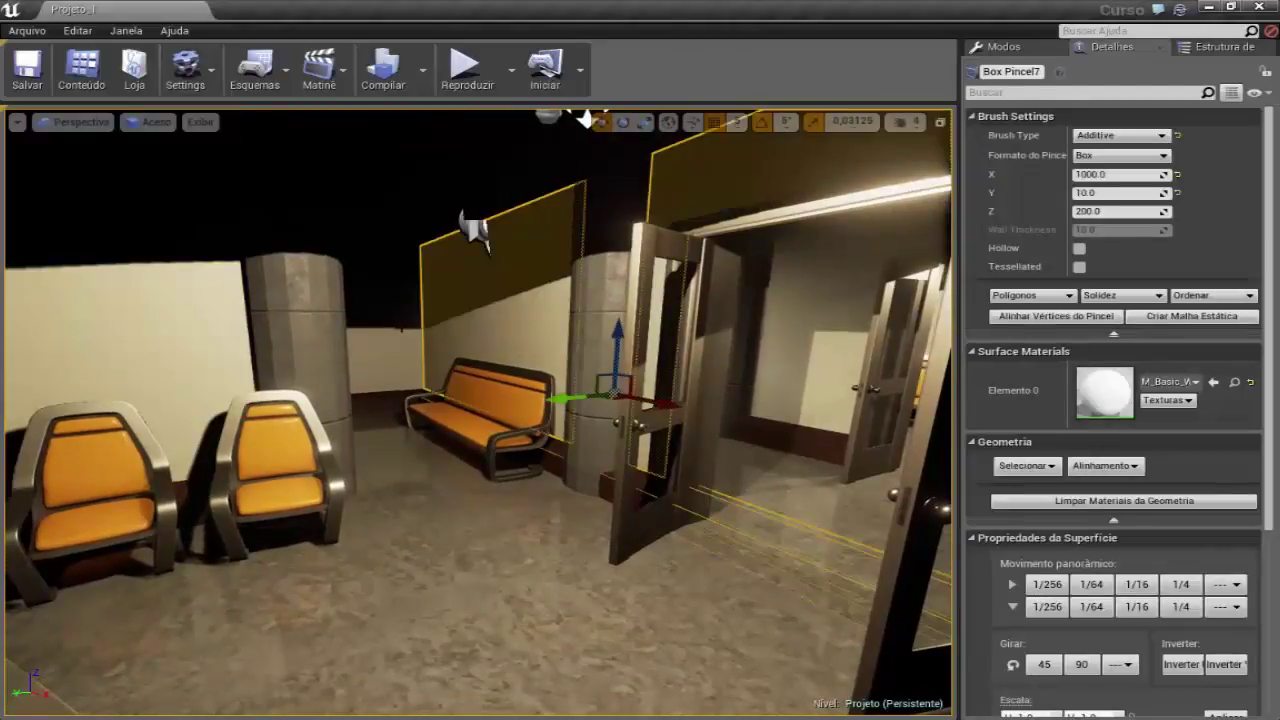
mouse_move(430, 490)
right_down()
mouse_move(826, 268)
mouse_move(932, 268)
right_up()
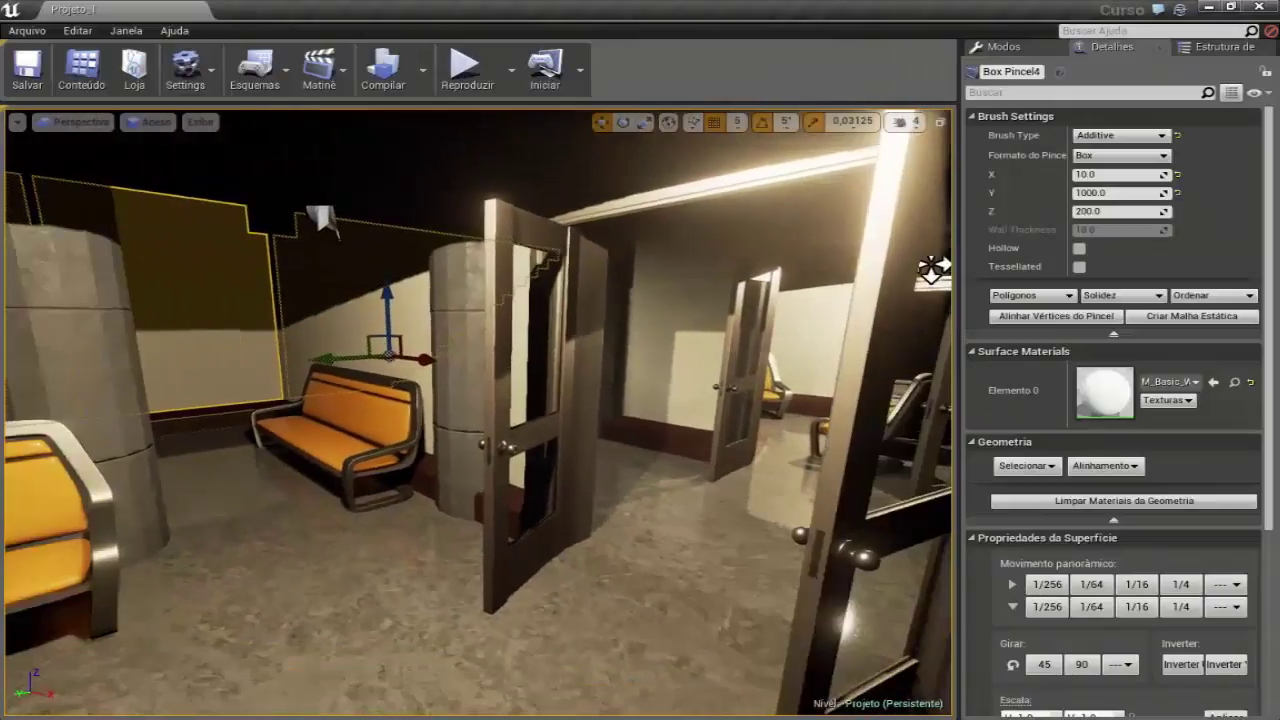
- Create a new level from the Default template and look over its checkered floor and sky
click(27, 30)
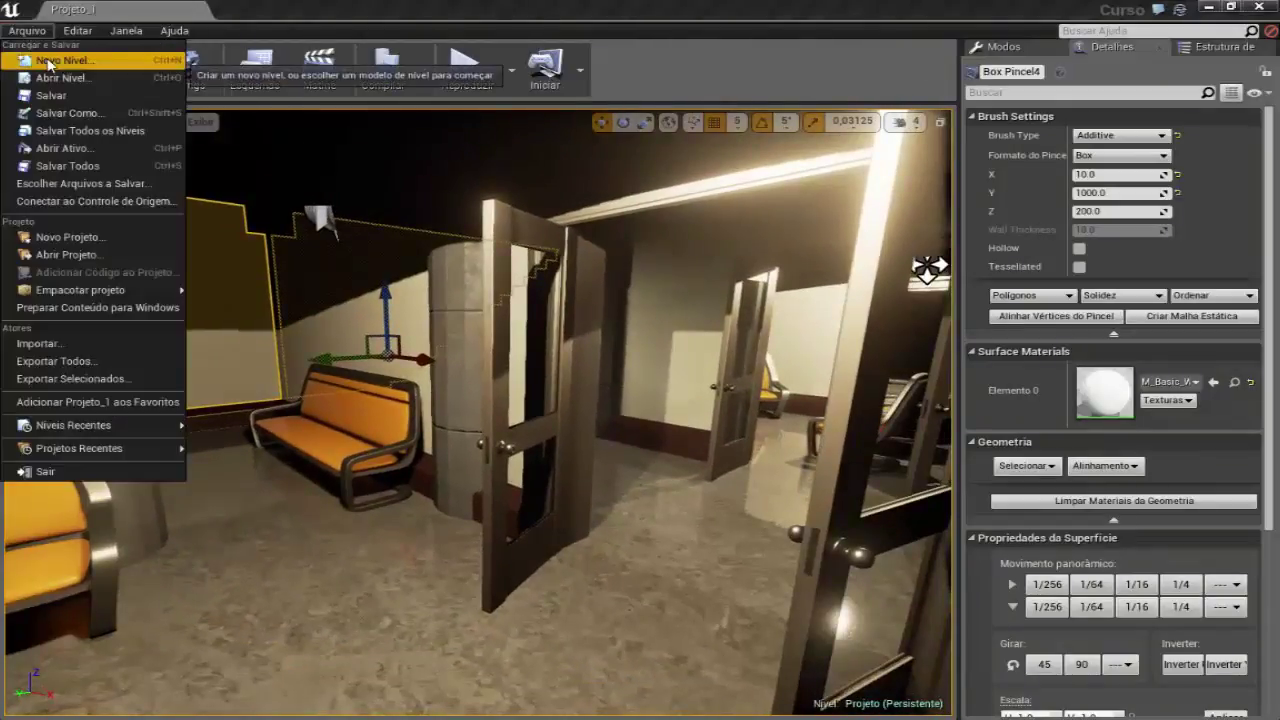
click(48, 62)
click(490, 284)
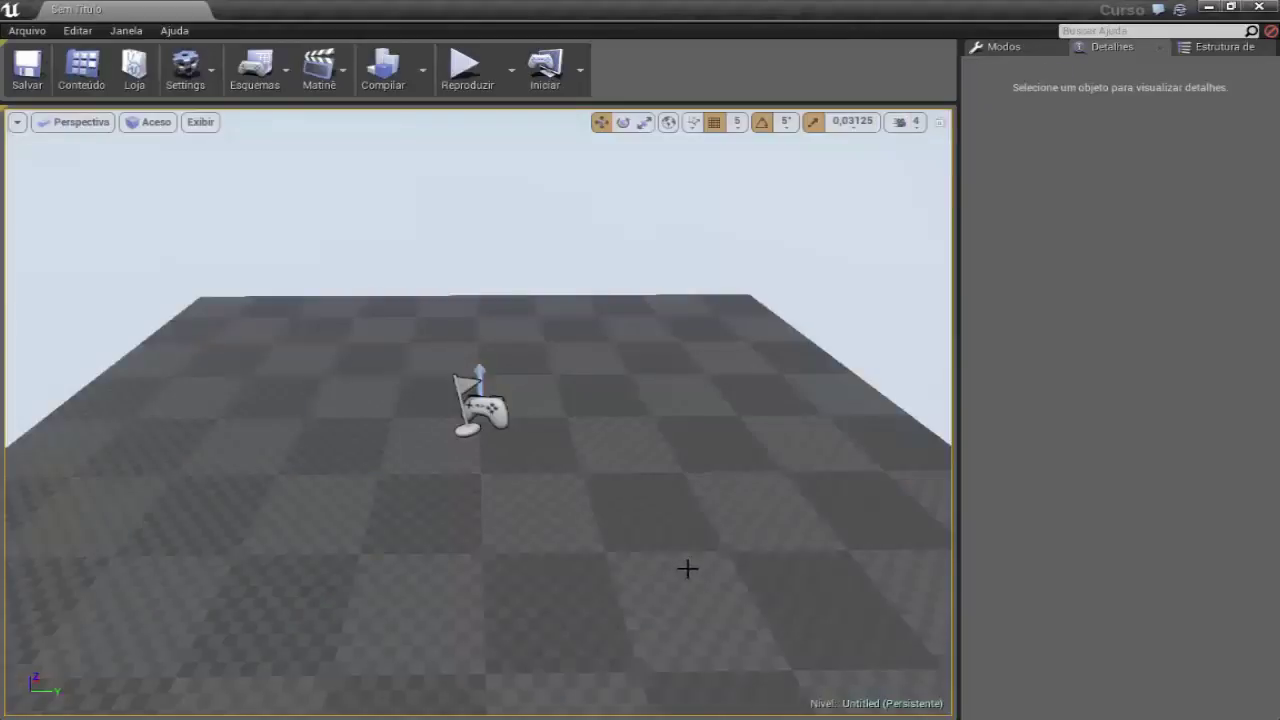
right_drag(687, 568, 687, 540)
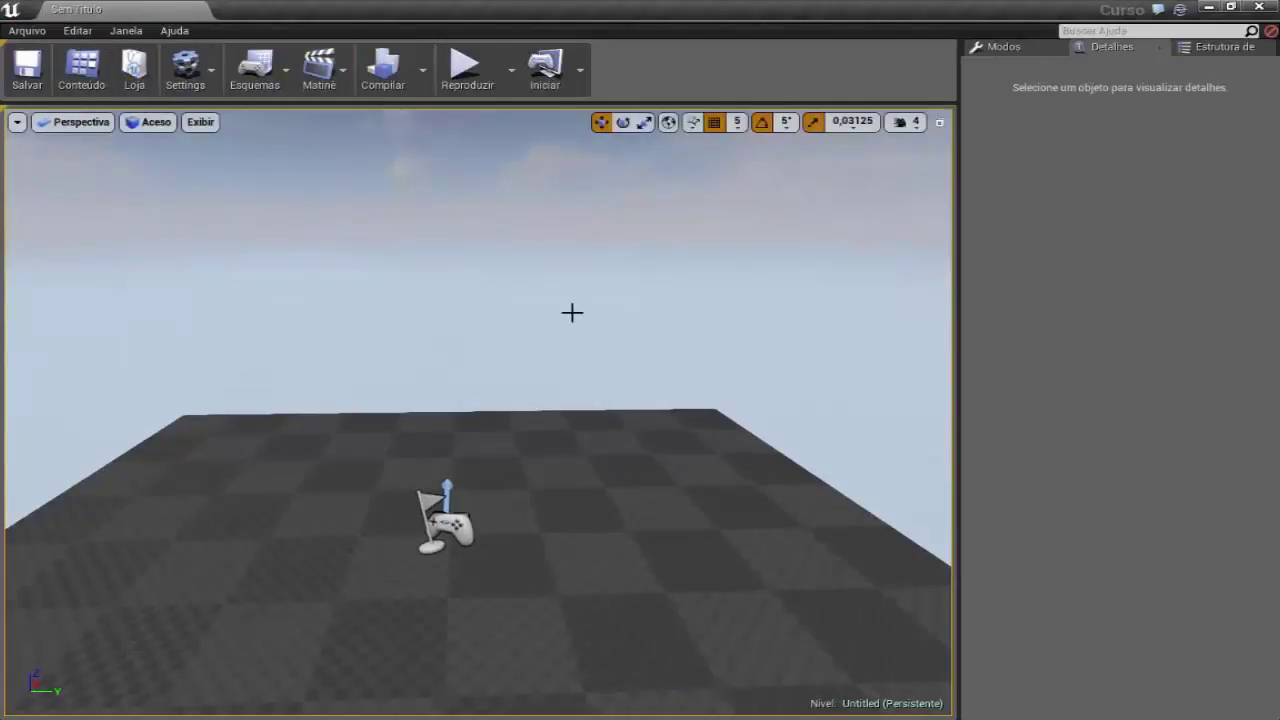
right_drag(571, 314, 551, 309)
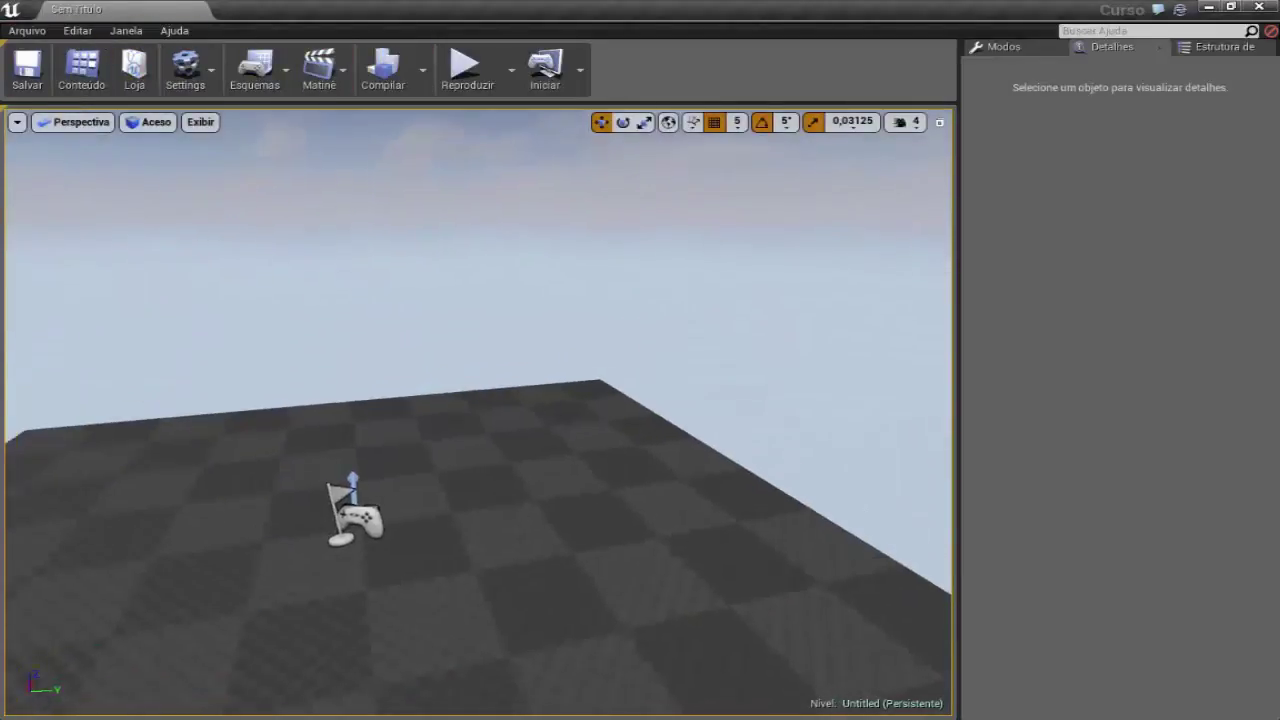
click(25, 33)
click(78, 31)
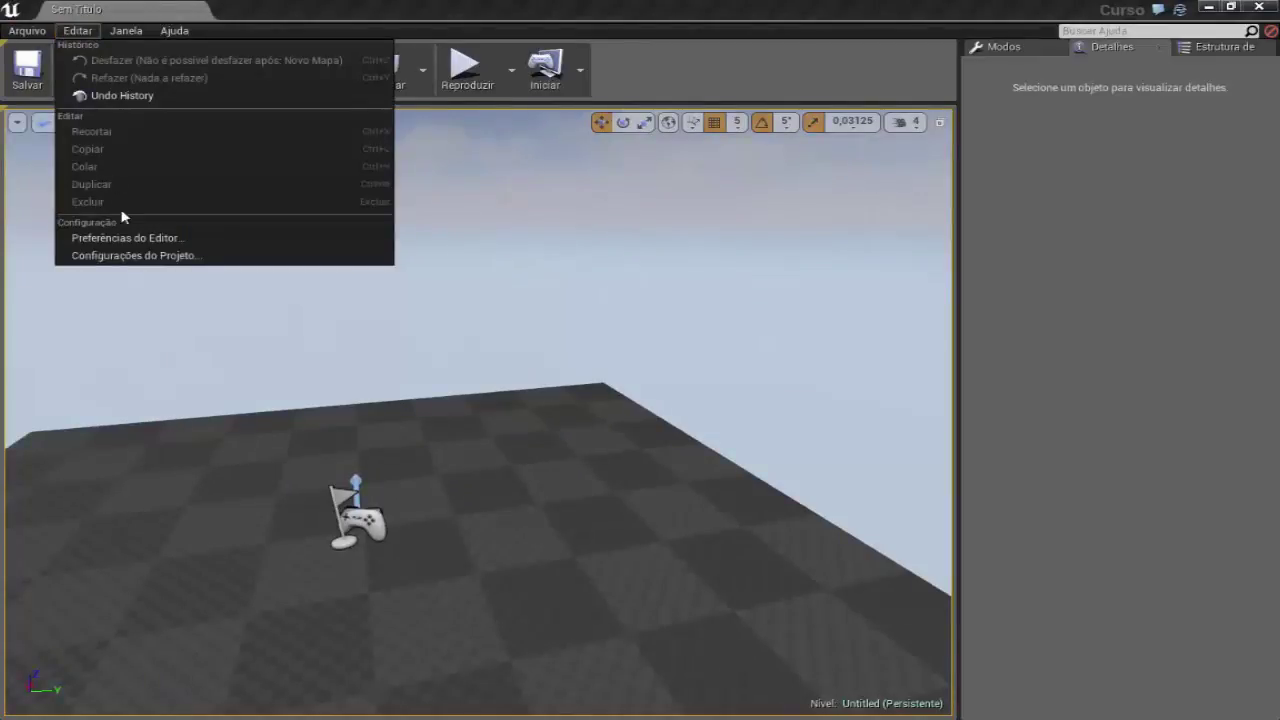
click(150, 258)
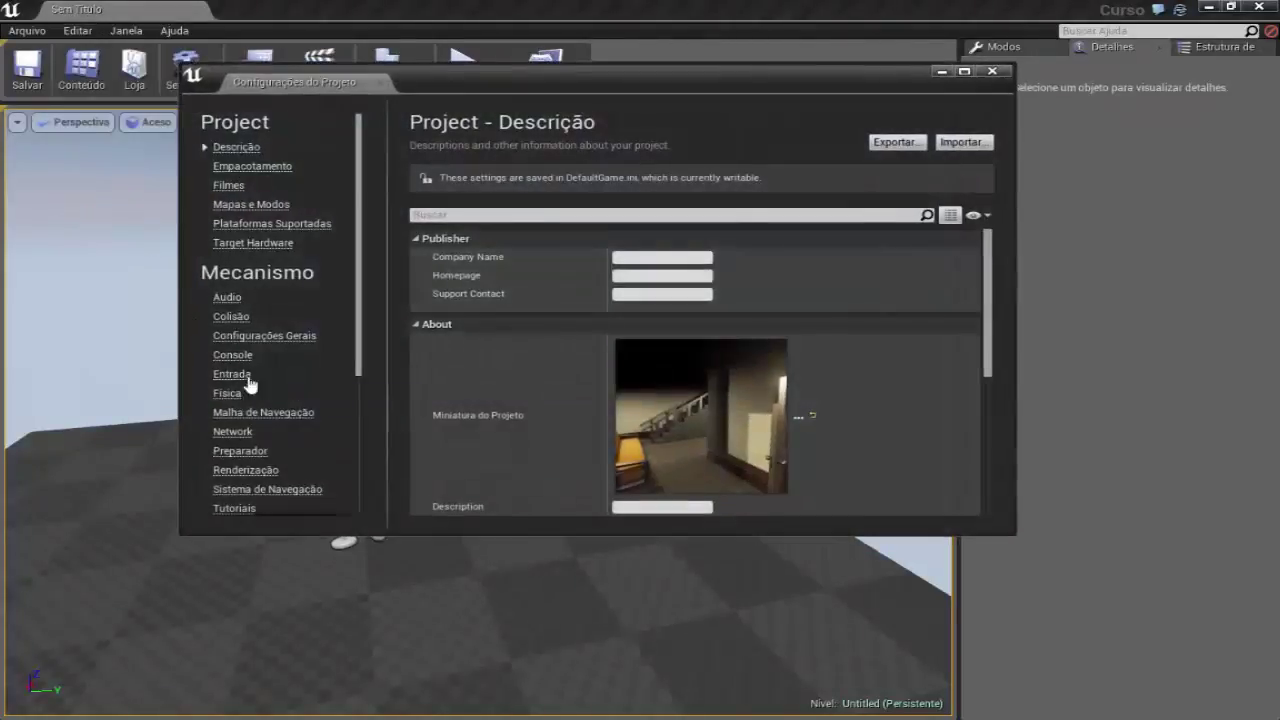
click(228, 300)
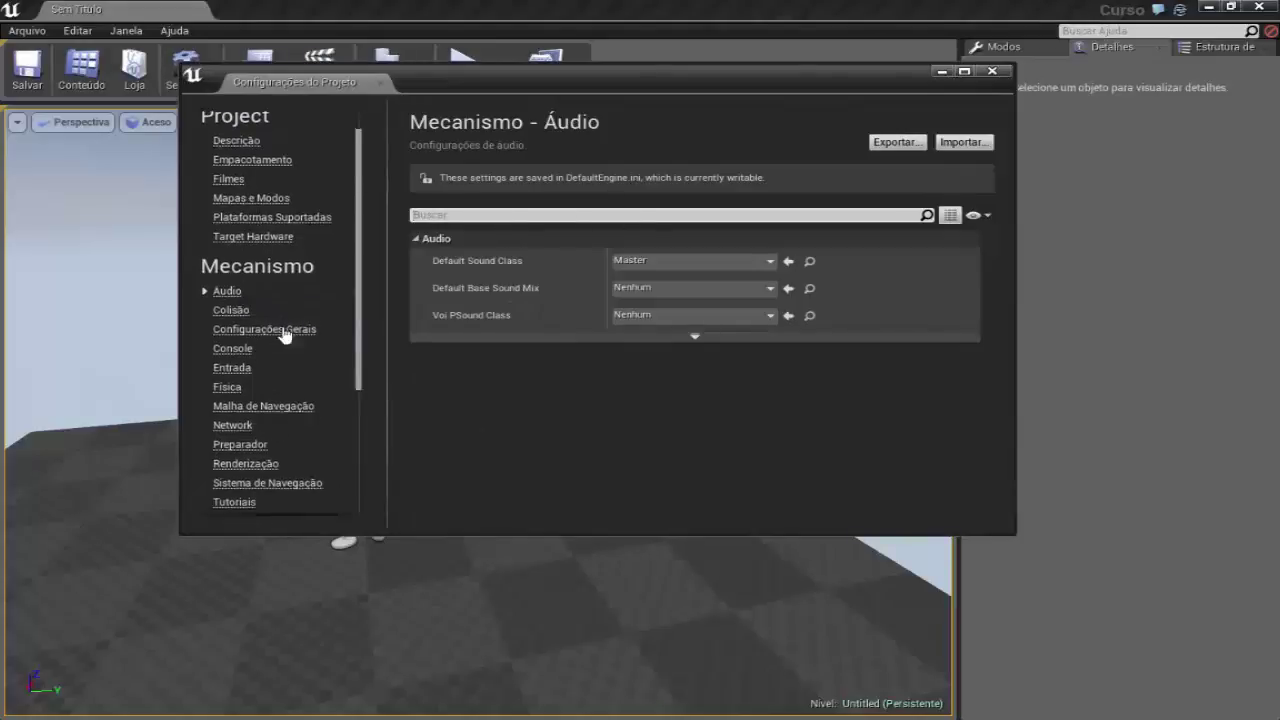
scroll(282, 325, down, 3)
scroll(282, 325, up, 3)
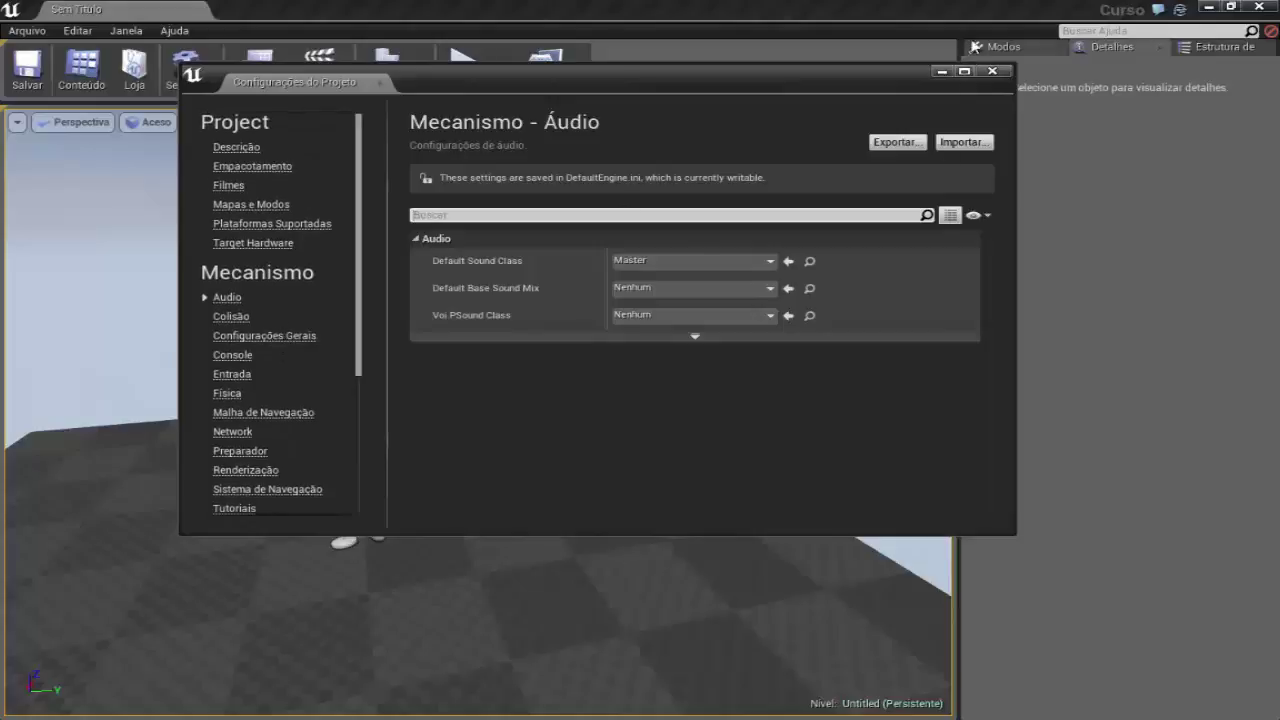
click(993, 71)
- Switch the editor language to English in Region & Language and save it as default
click(78, 30)
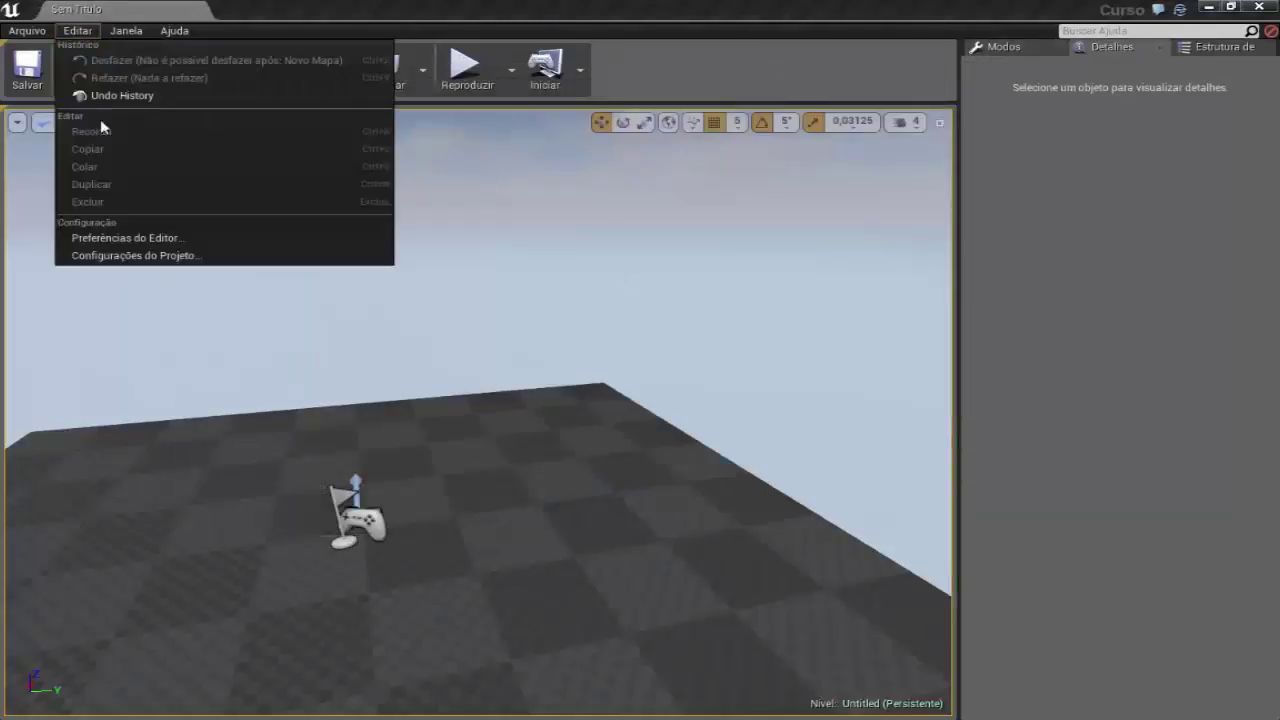
click(122, 238)
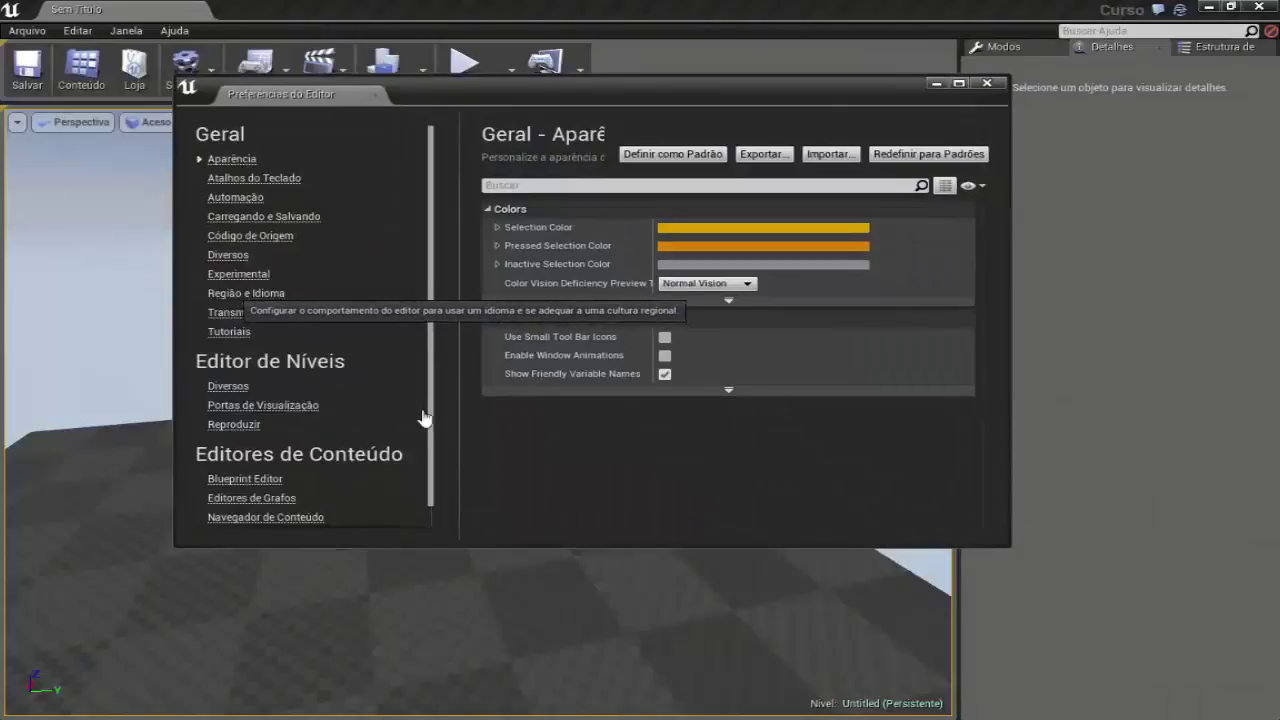
click(246, 293)
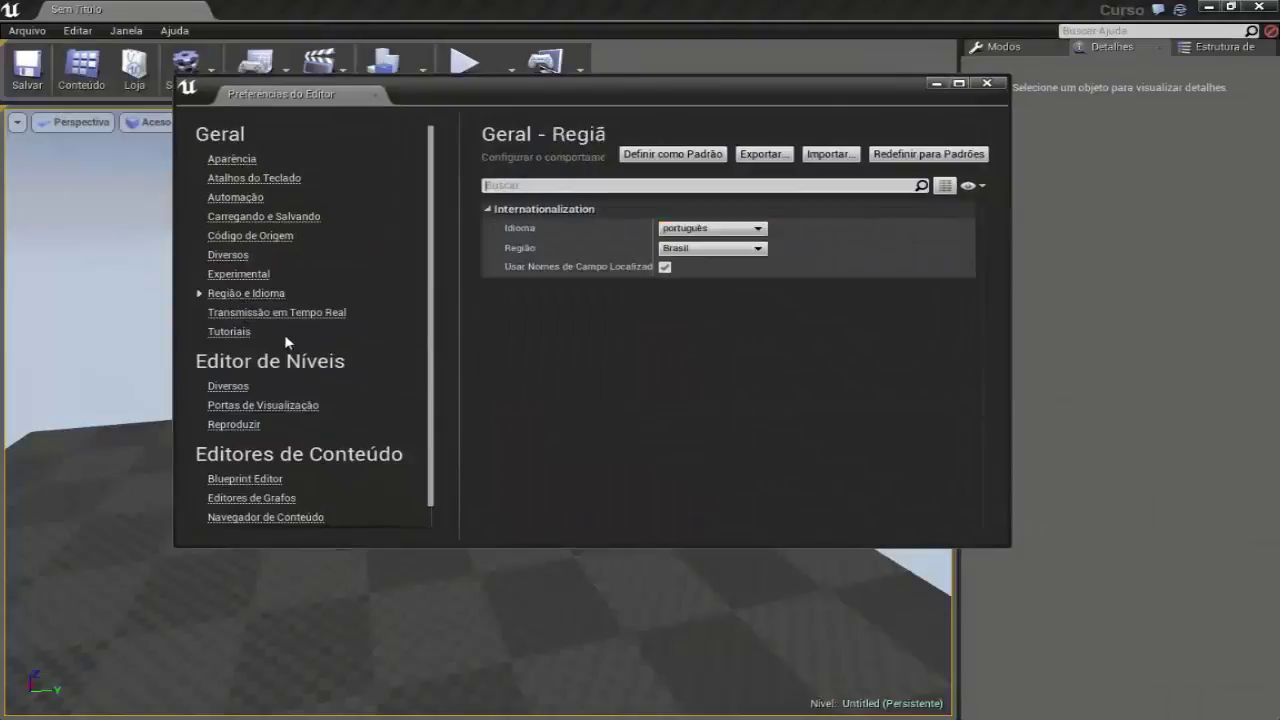
click(711, 230)
click(692, 242)
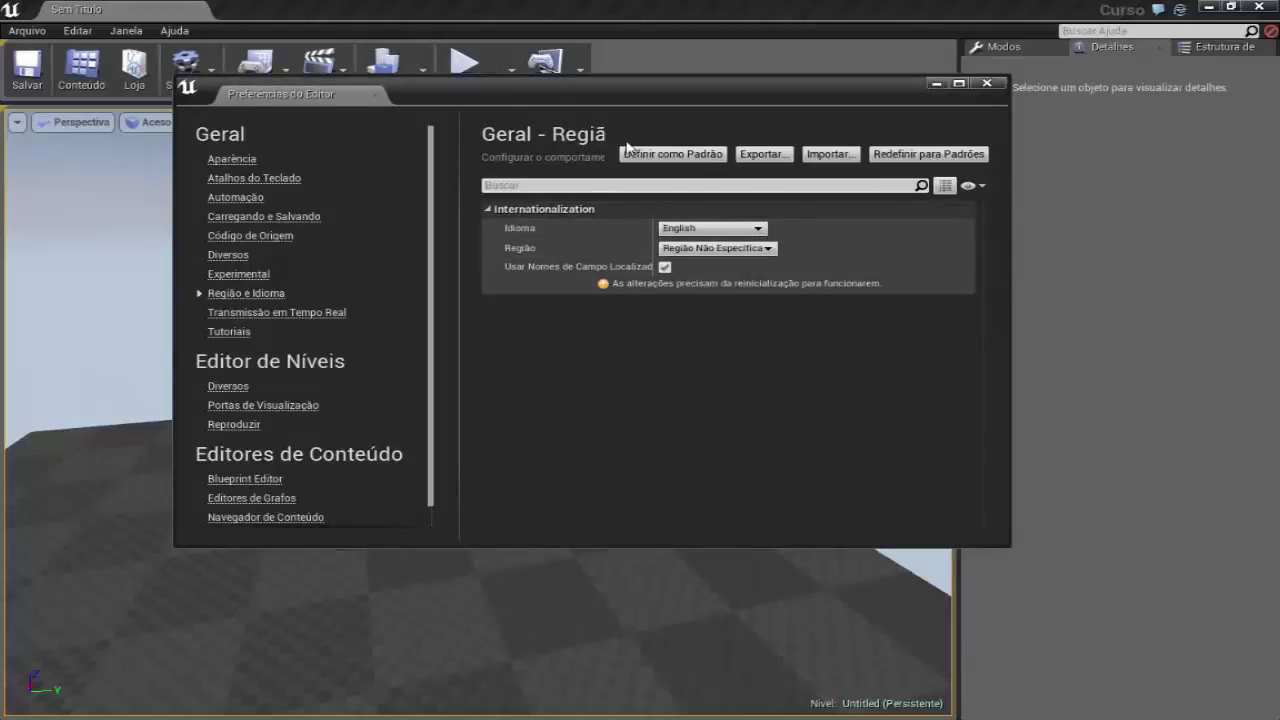
click(676, 160)
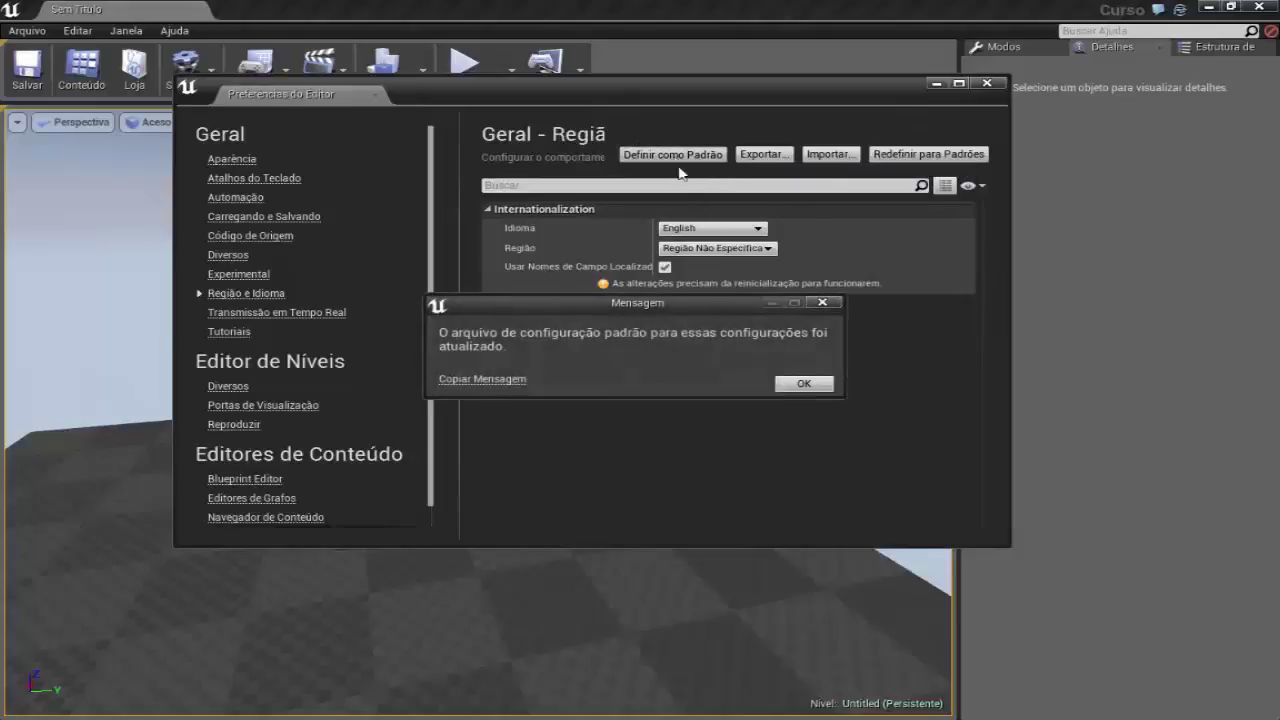
click(814, 388)
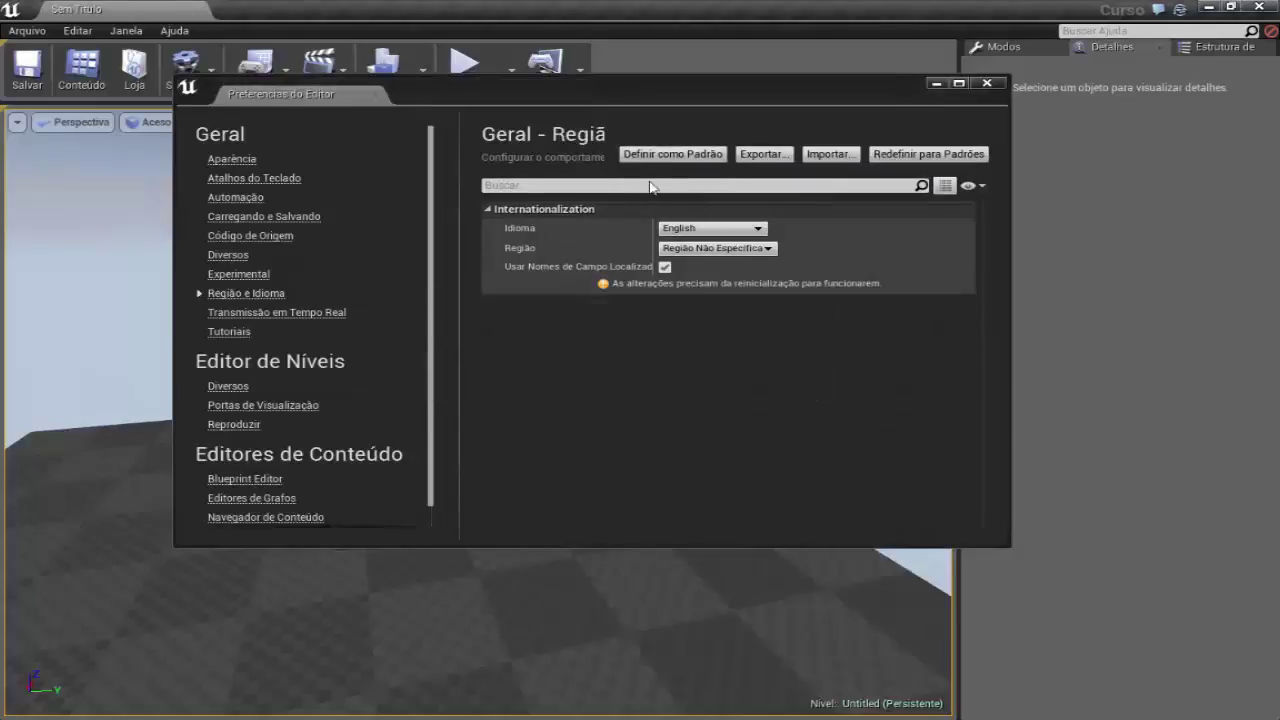
click(985, 100)
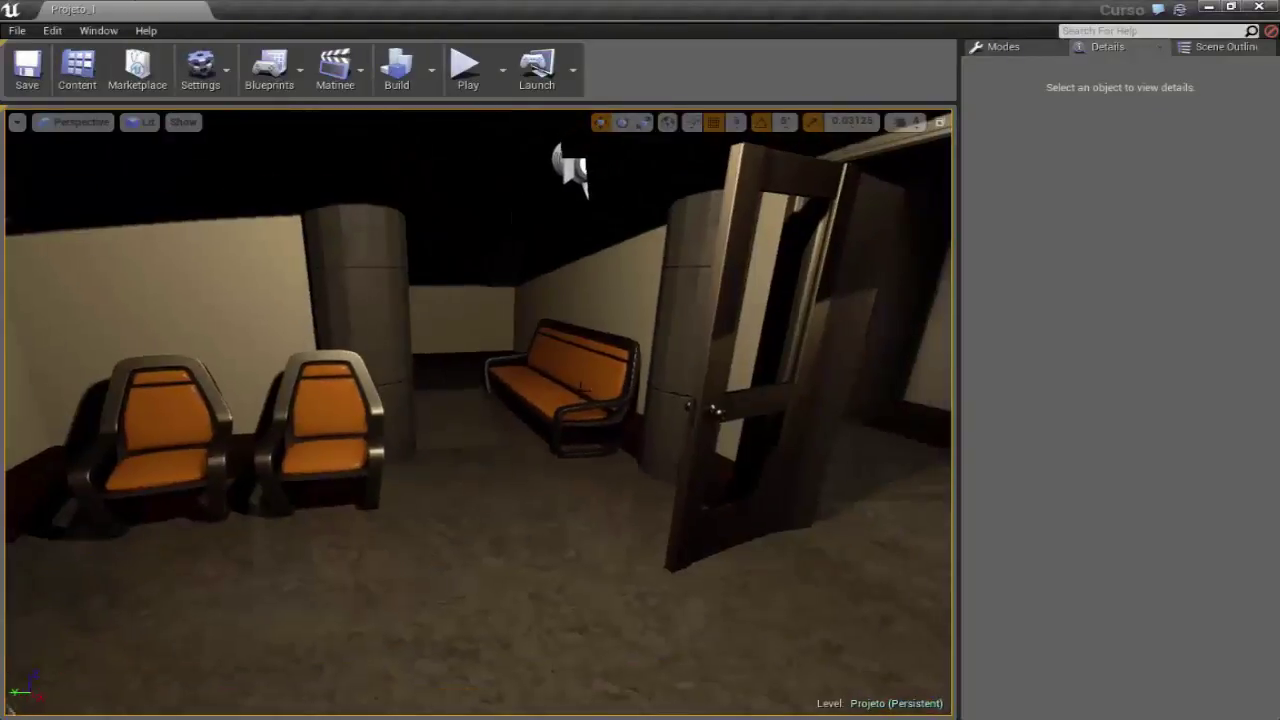
- Create a new Default-template level and view its checkered floor from above
click(17, 30)
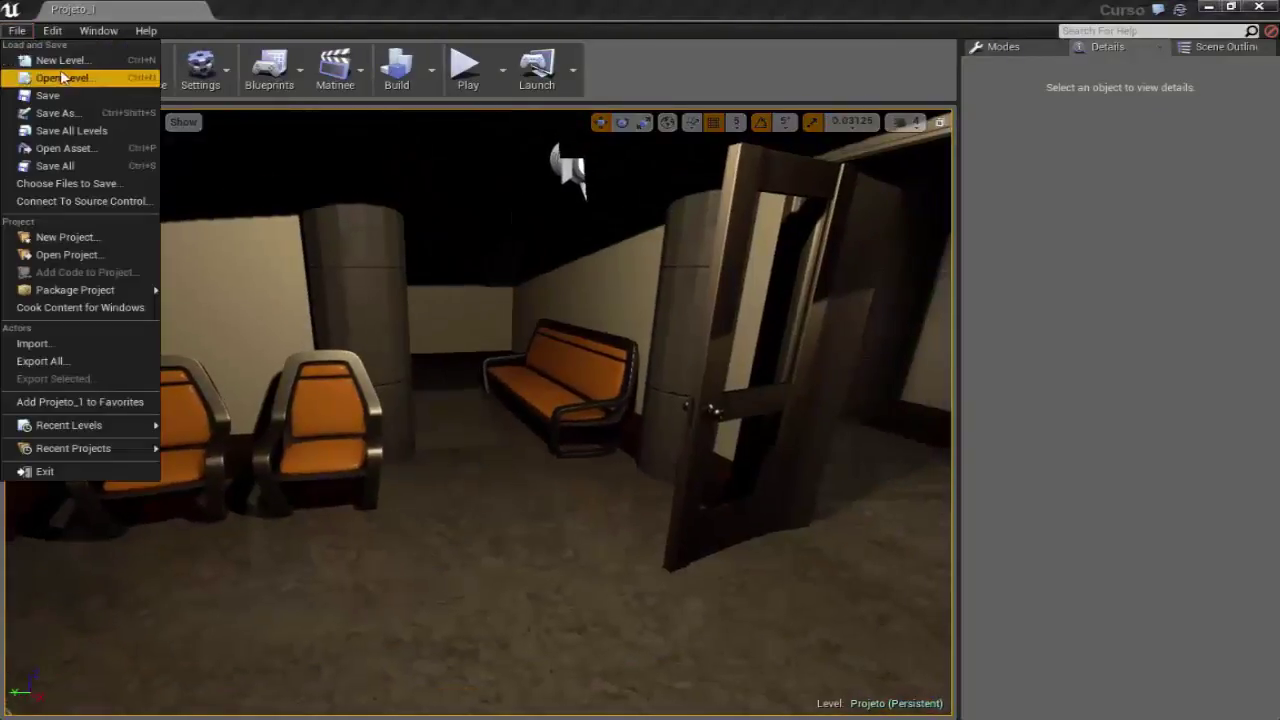
click(62, 62)
click(490, 275)
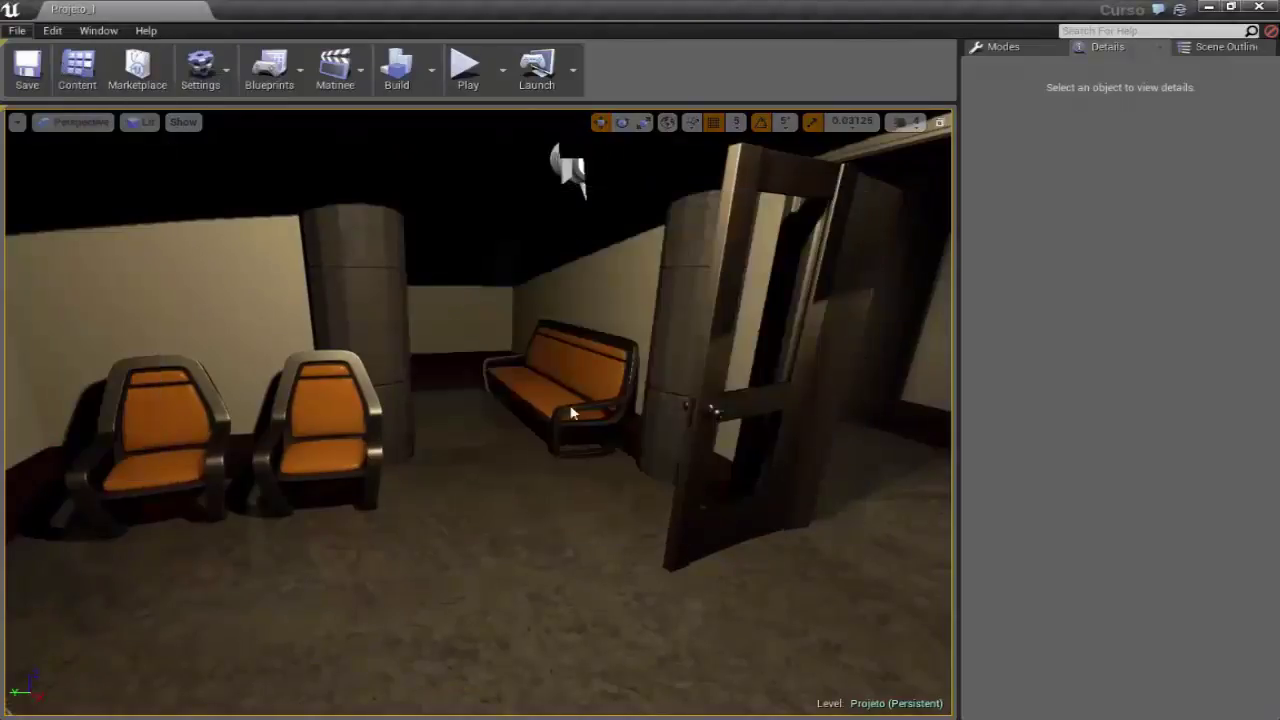
mouse_move(575, 446)
right_down()
mouse_move(575, 420)
mouse_move(520, 375)
mouse_move(538, 389)
right_up()
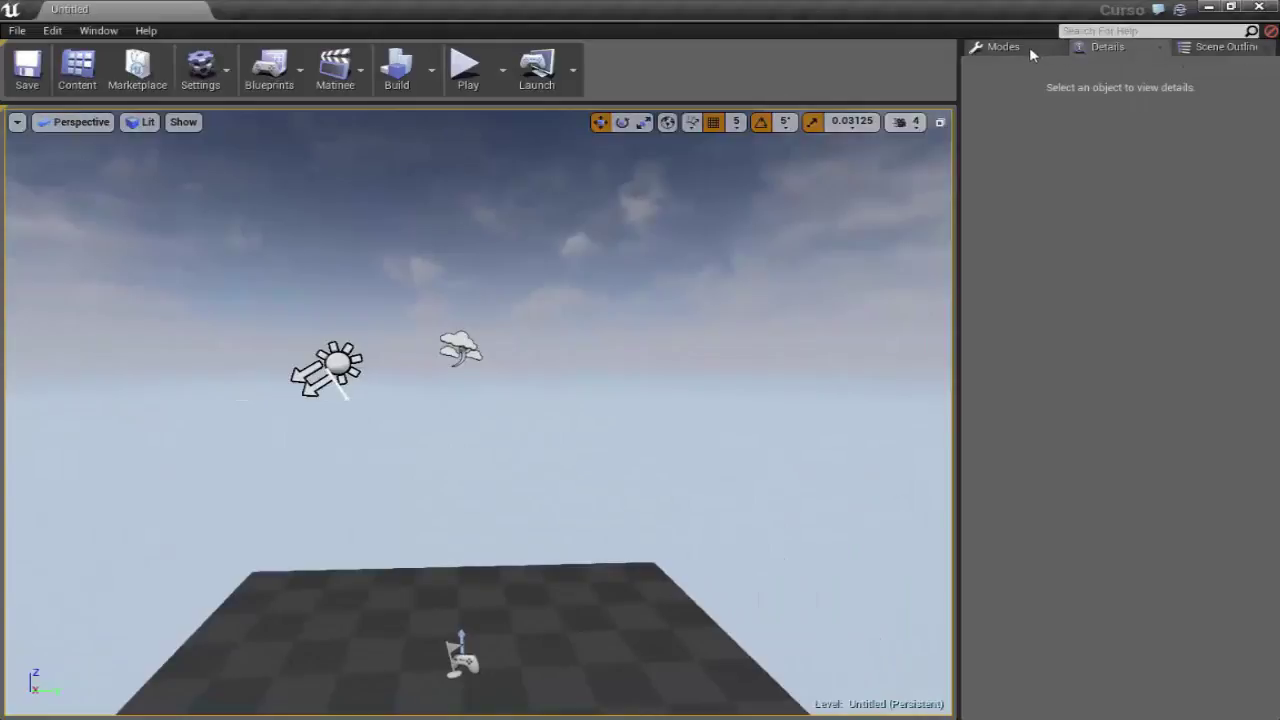
- Reset the editor to its default panel layout with Window > Reset Layout
right_drag(714, 236, 714, 236)
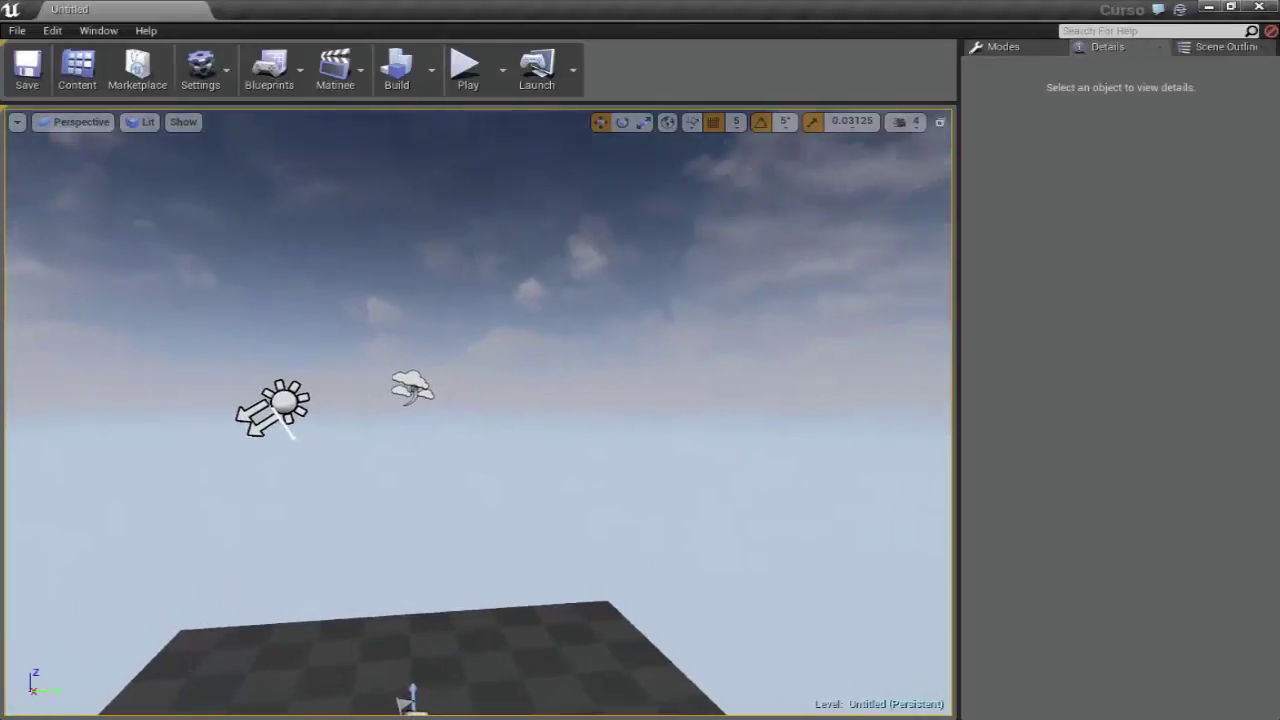
right_drag(566, 214, 566, 214)
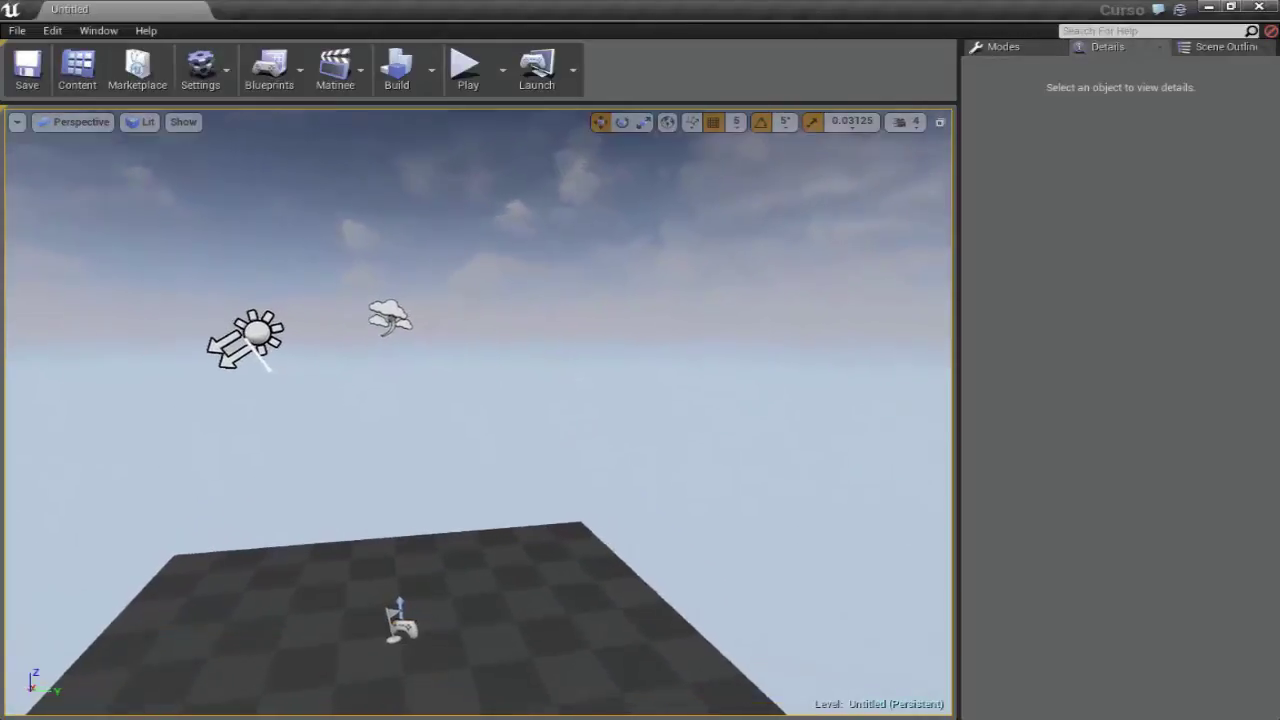
right_drag(797, 284, 797, 284)
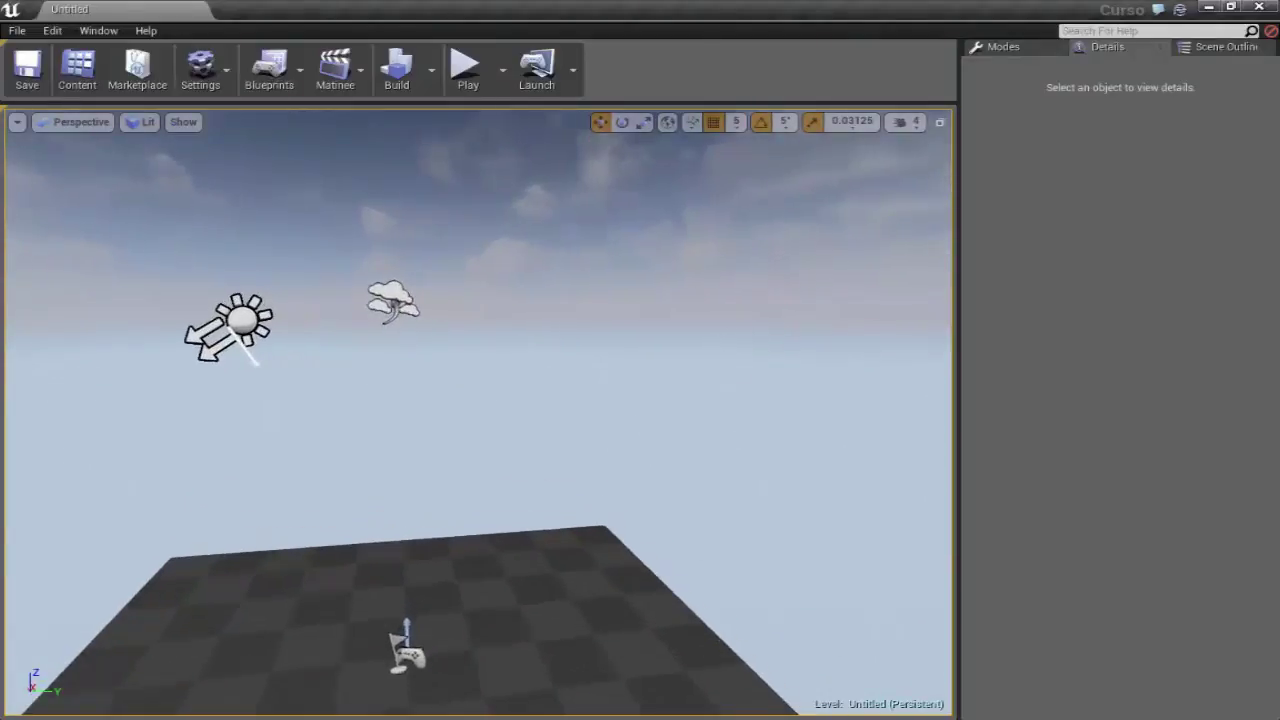
click(96, 33)
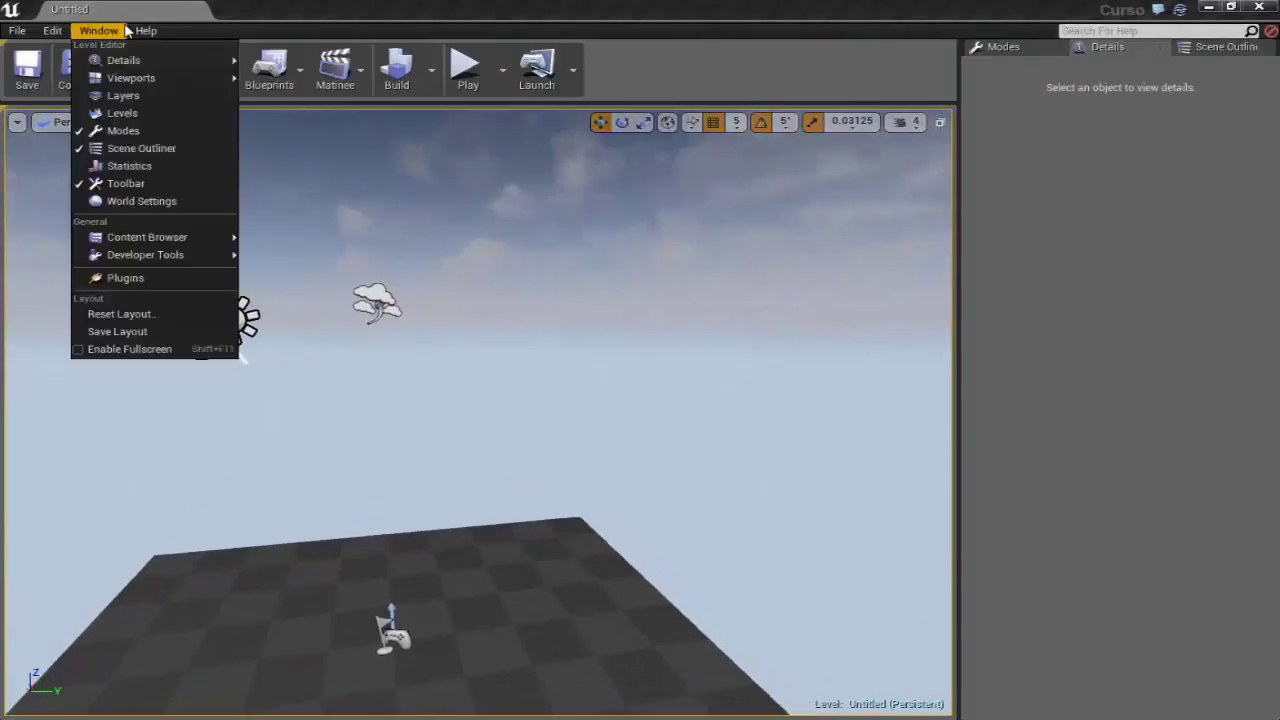
mouse_move(120, 78)
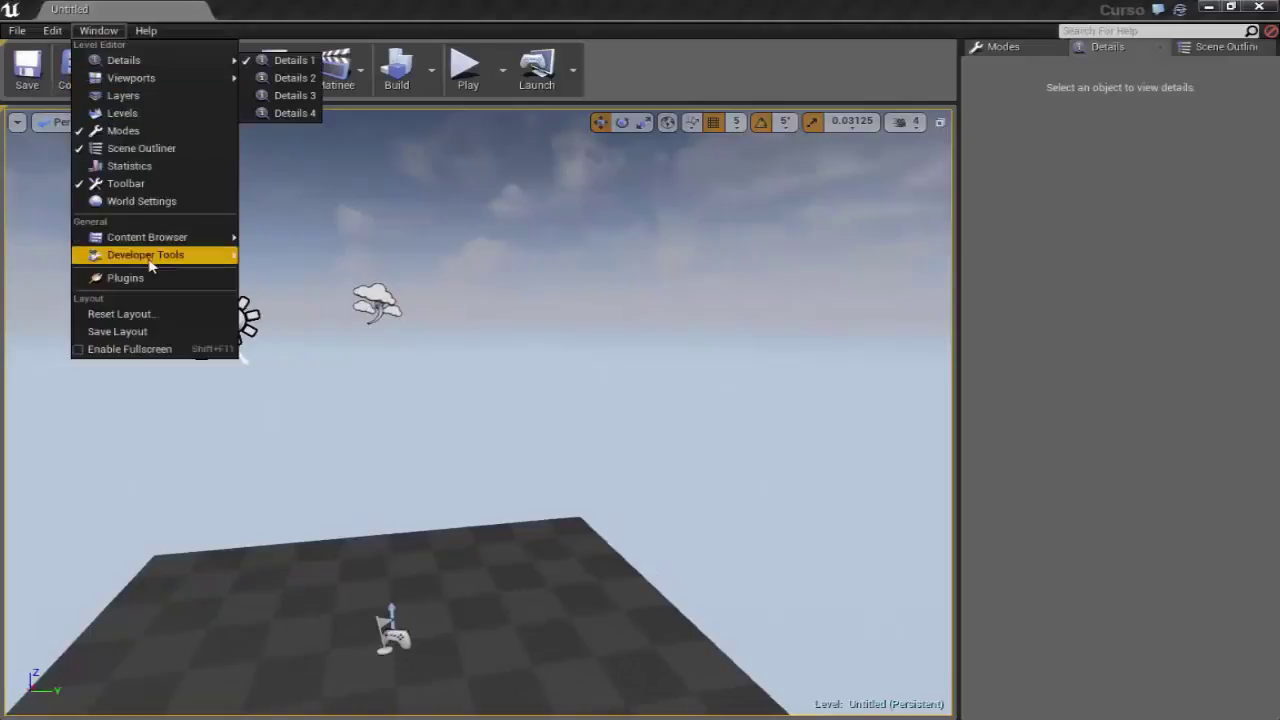
click(155, 315)
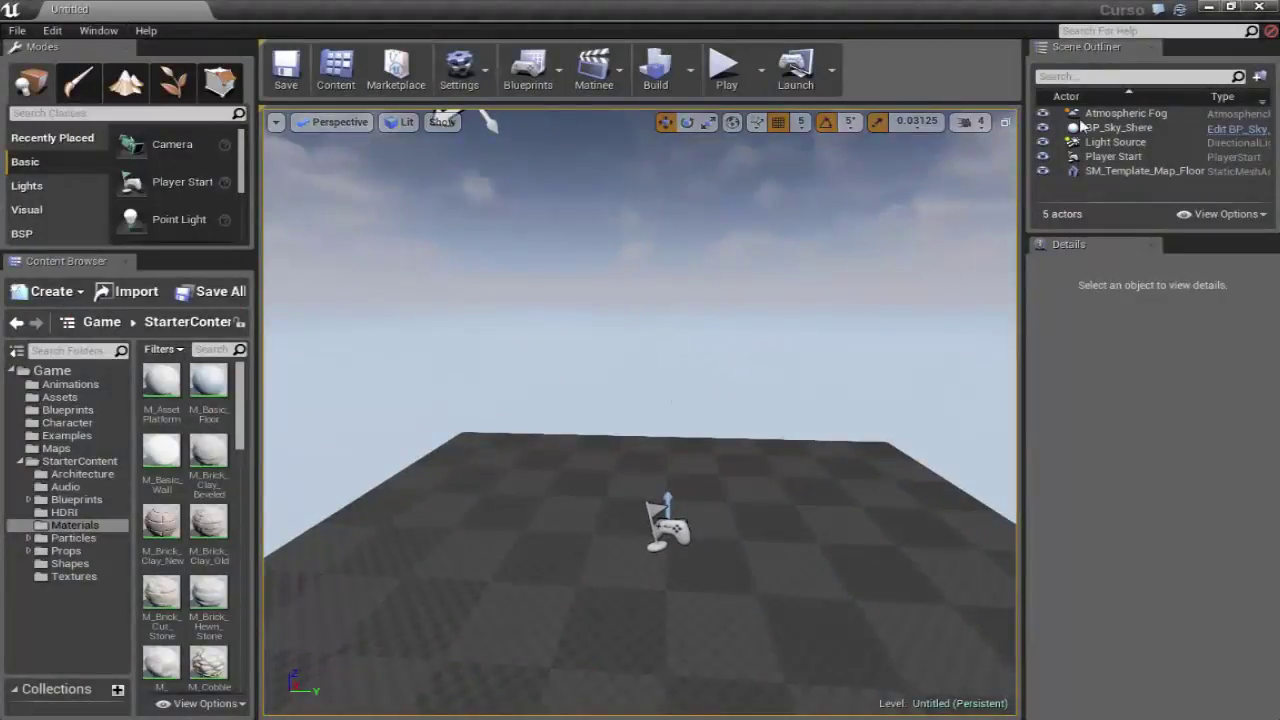
- Dock the Modes panel beside the Scene Outliner and float the Content Browser in its own window
right_drag(335, 172, 335, 172)
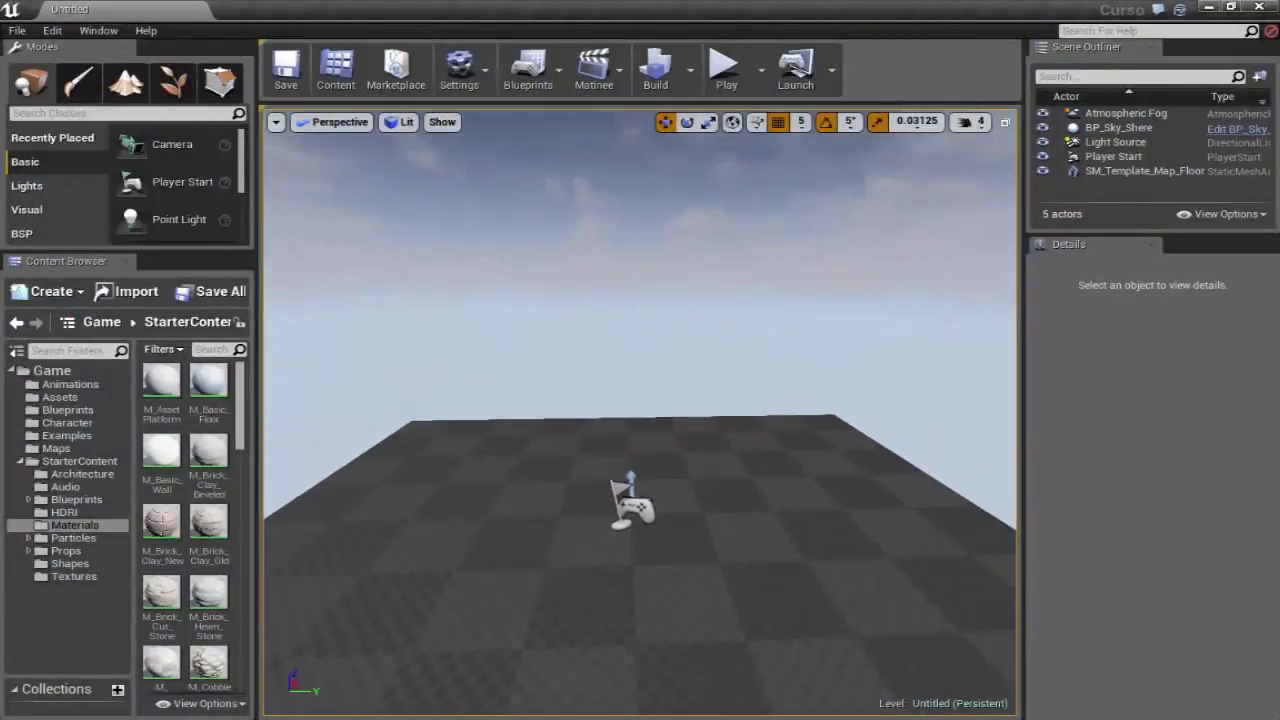
right_drag(552, 271, 552, 271)
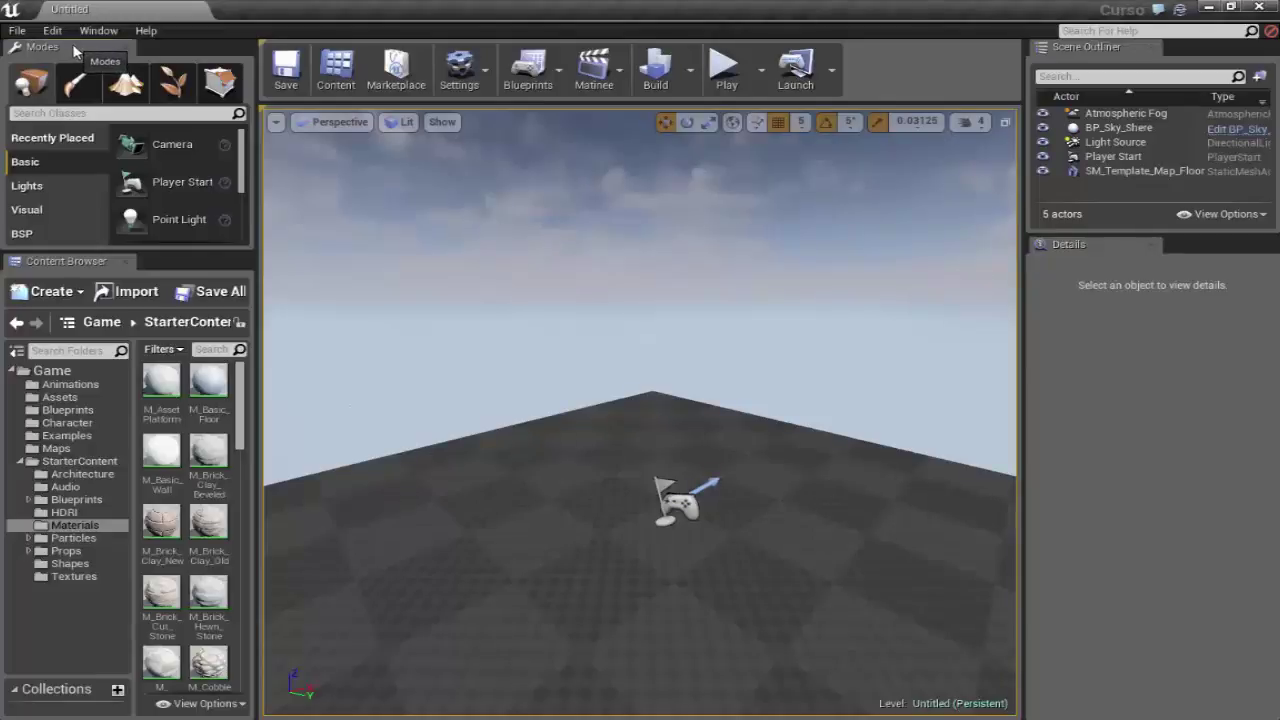
drag(74, 50, 1098, 118)
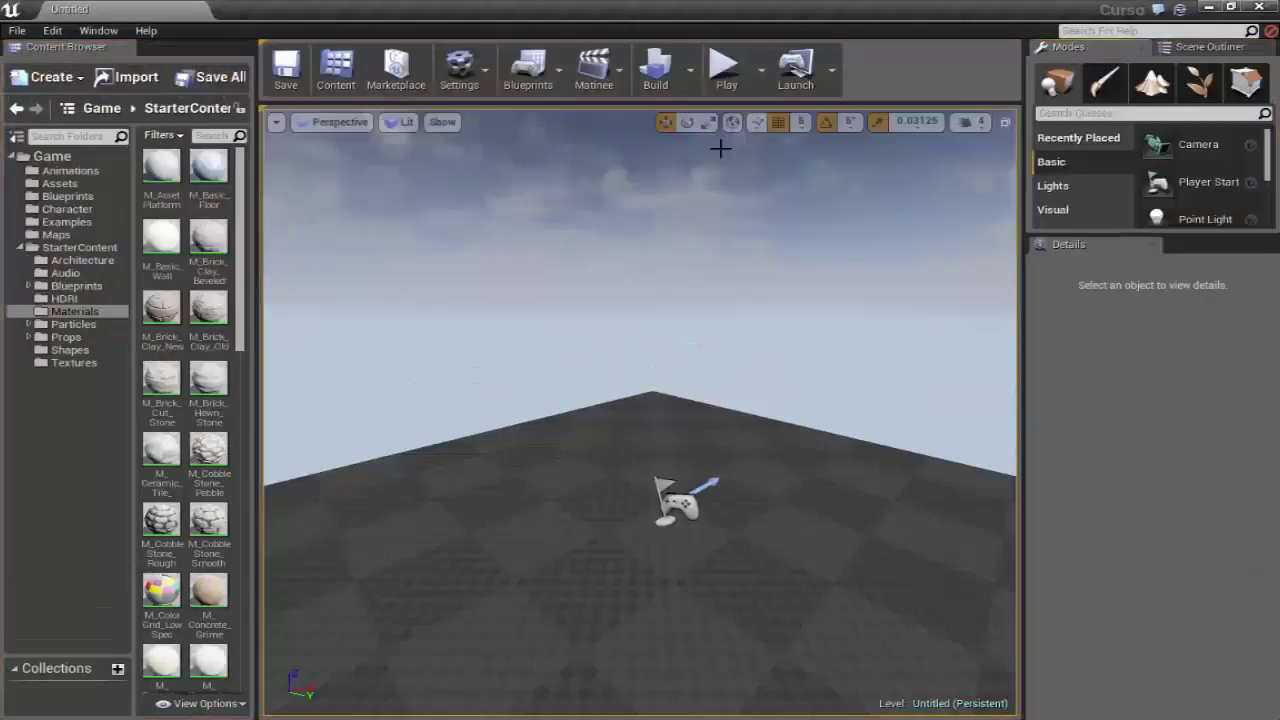
drag(47, 58, 400, 287)
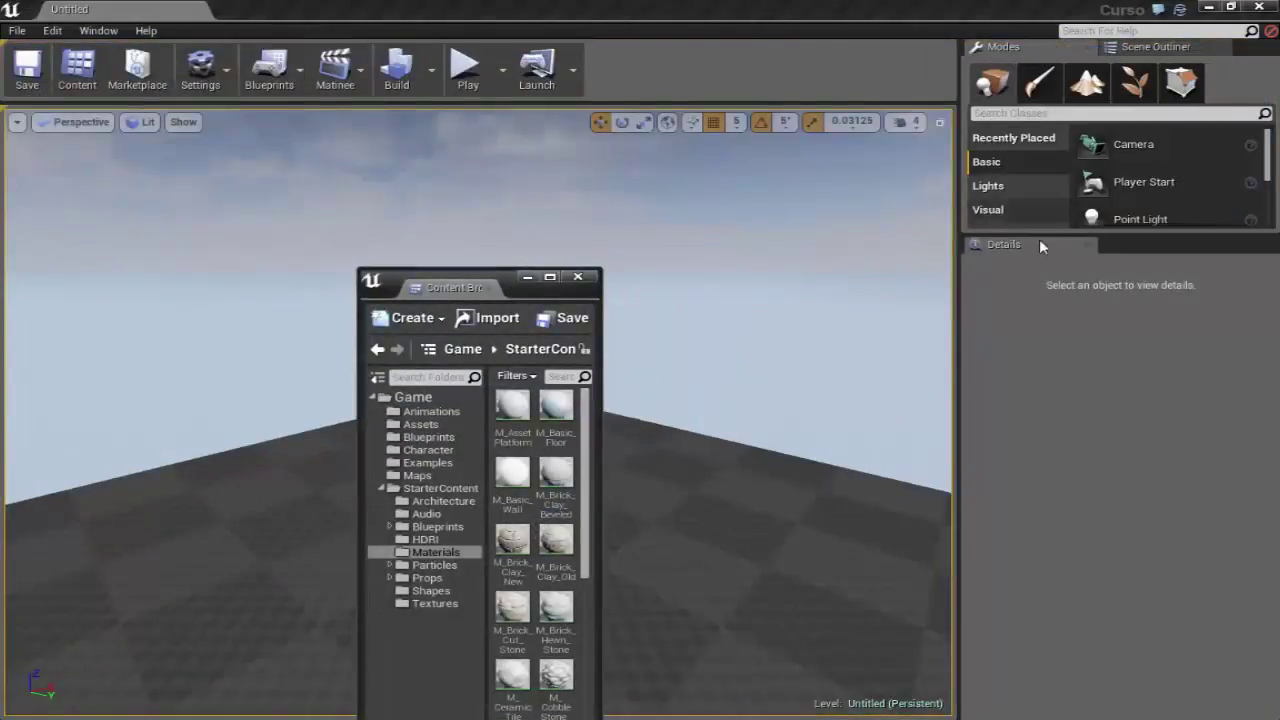
- Dock the Details panel beside Modes and enlarge the floating Content Browser
drag(1040, 245, 1076, 55)
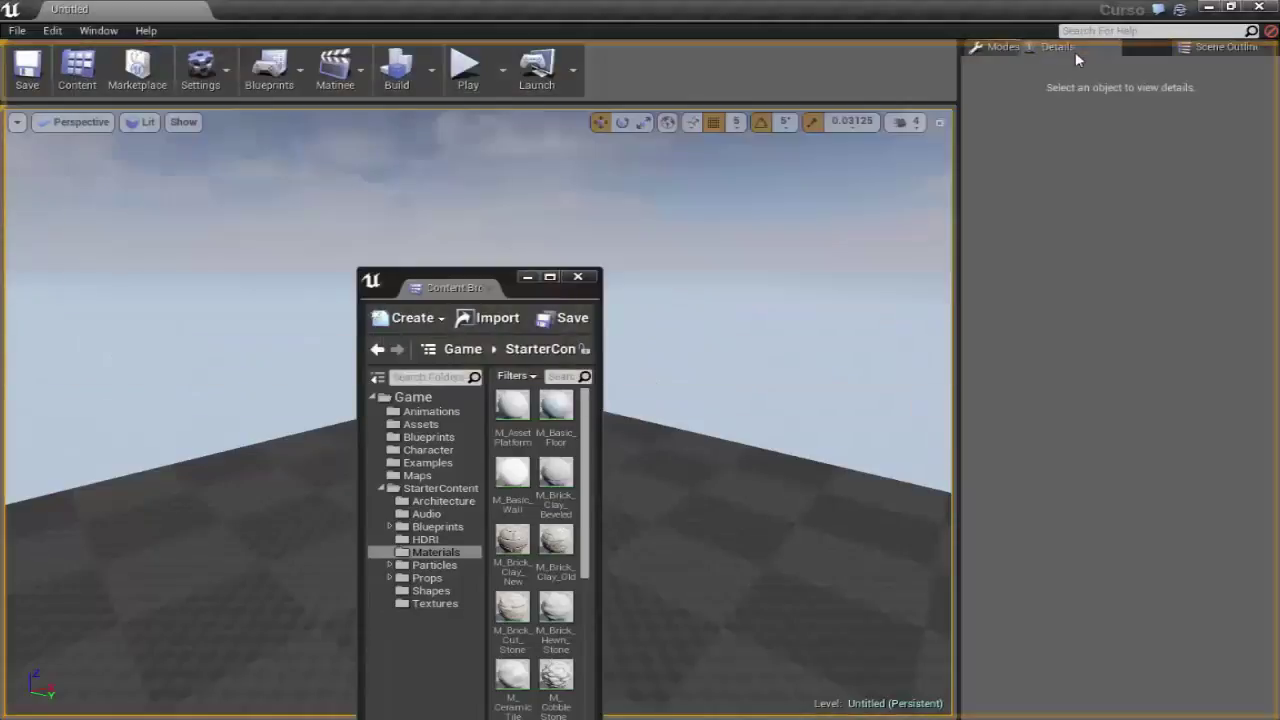
mouse_move(680, 246)
right_down()
mouse_move(720, 250)
mouse_move(752, 316)
right_up()
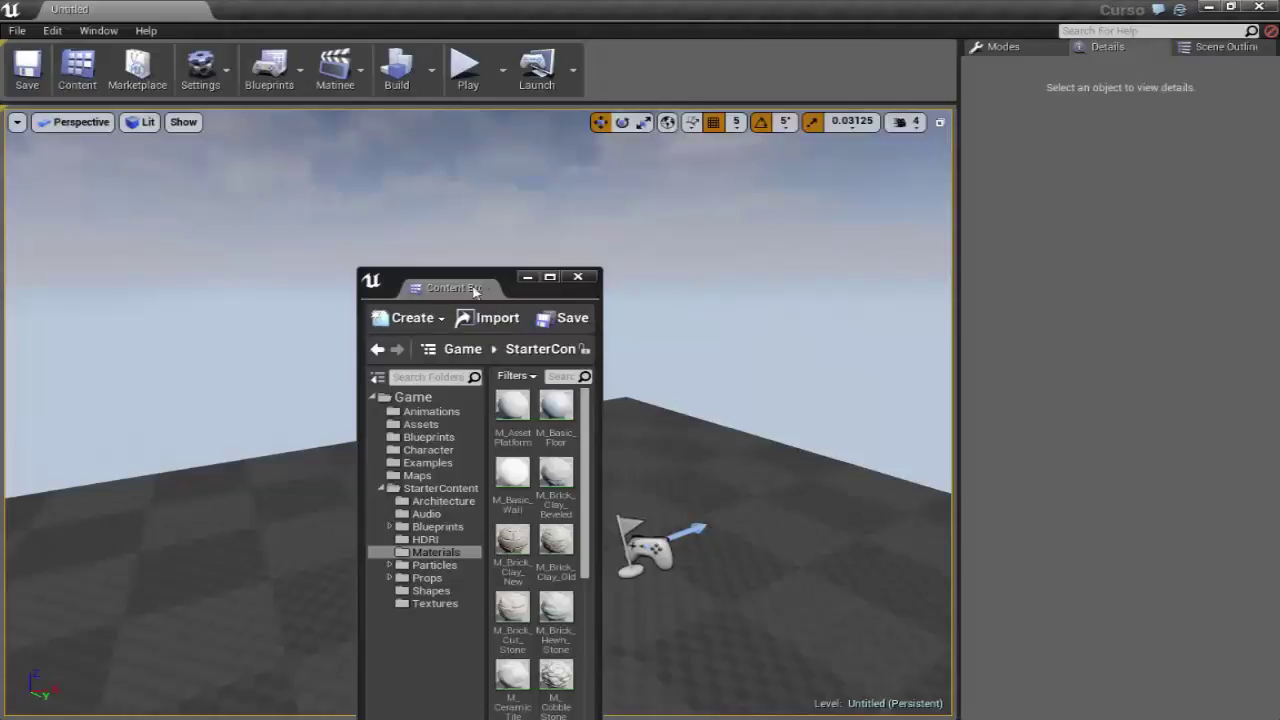
drag(503, 278, 484, 133)
drag(582, 224, 978, 236)
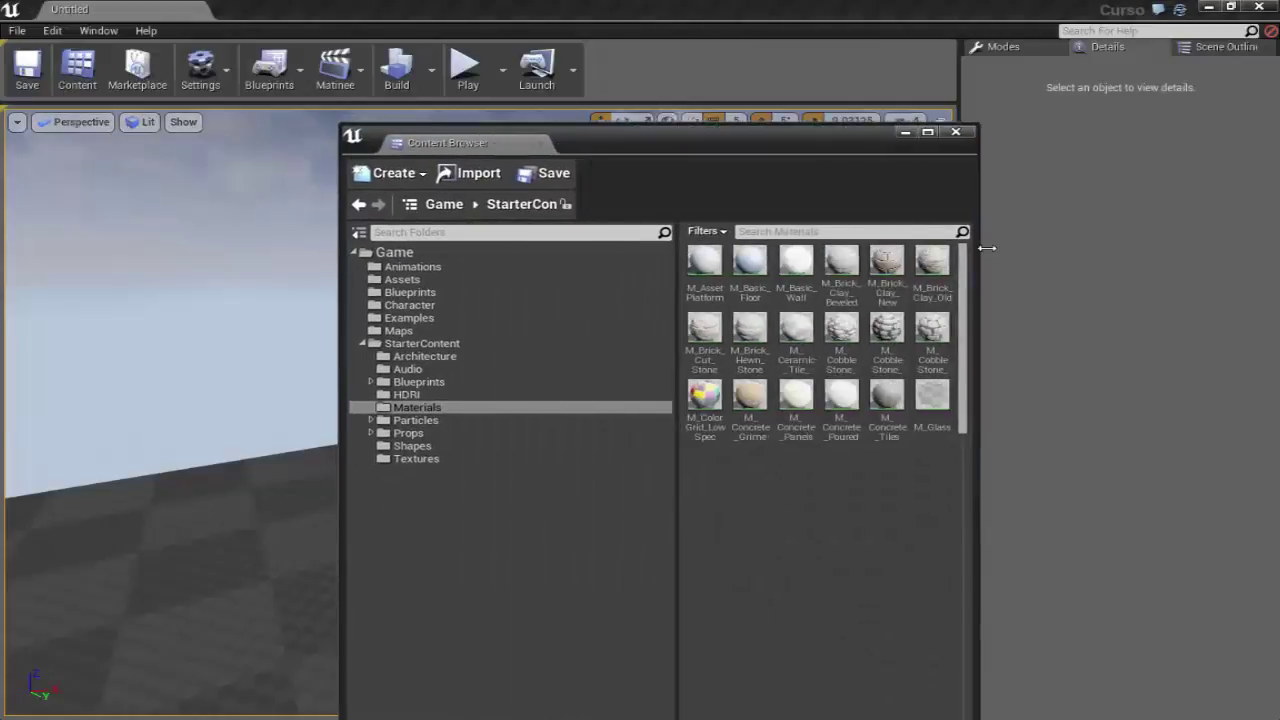
drag(580, 118, 518, 95)
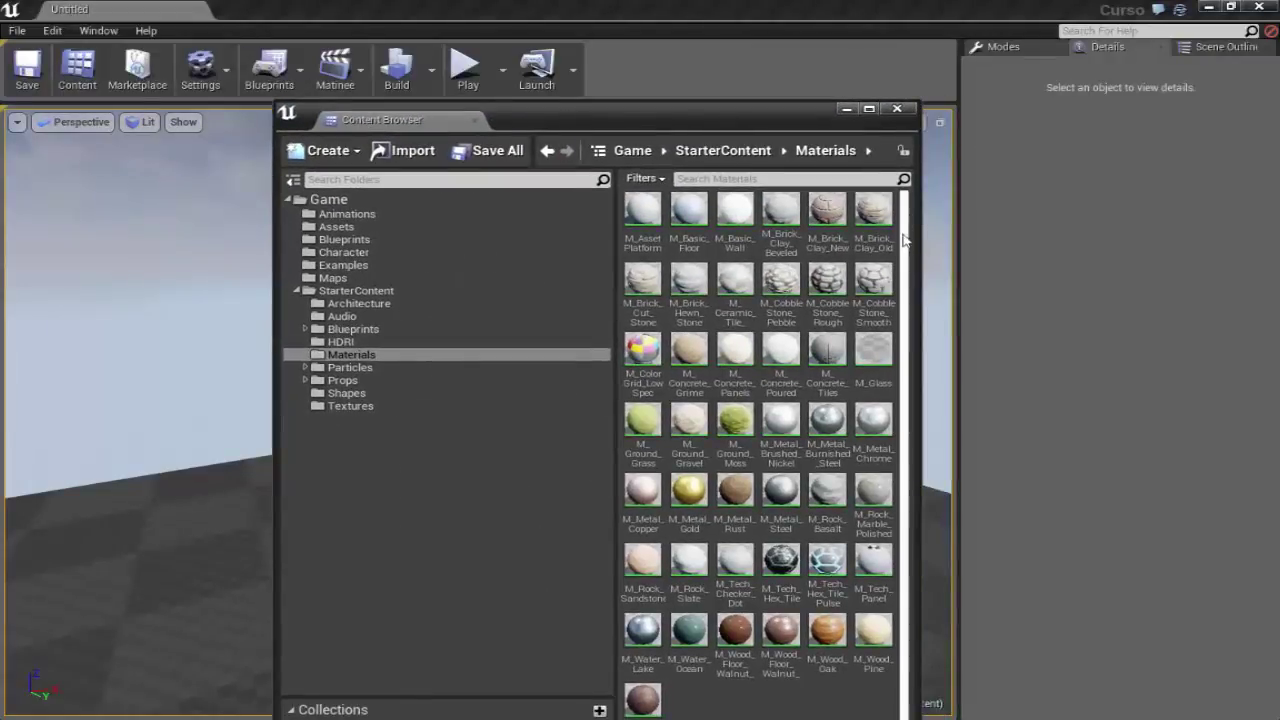
drag(903, 238, 916, 453)
scroll(887, 328, up, 1)
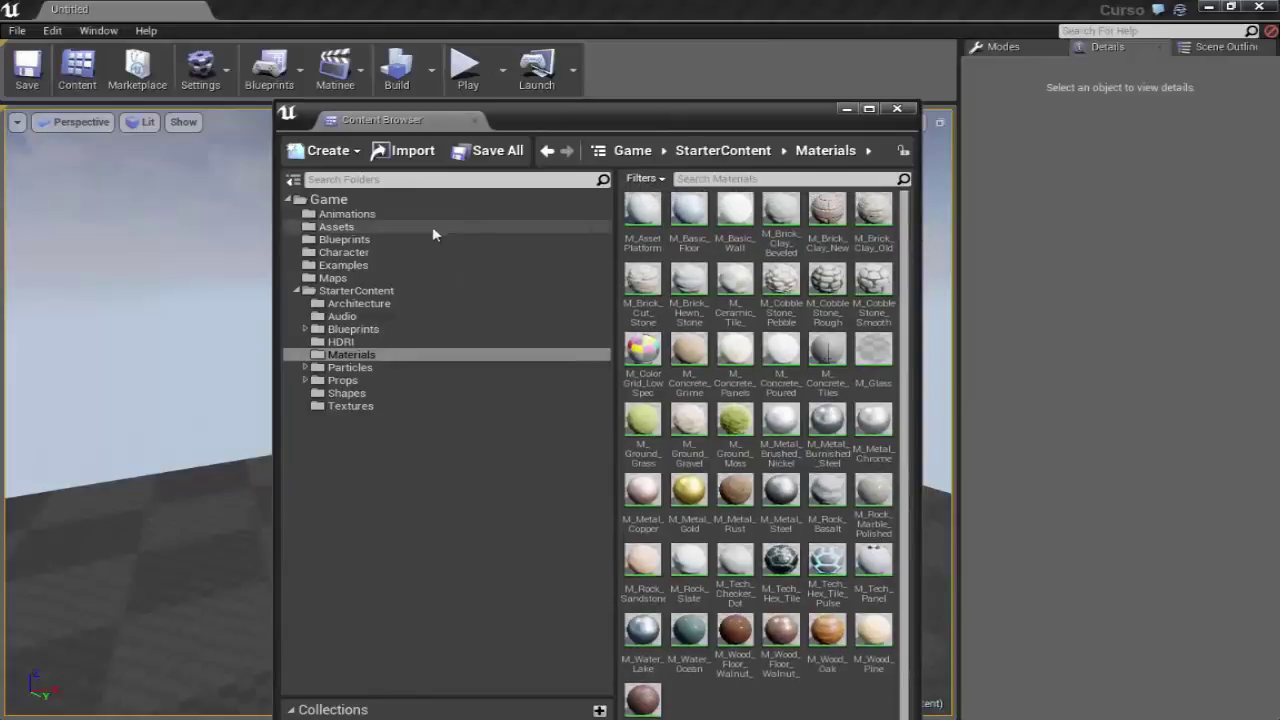
- Reposition the floating Content Browser, then close it
drag(149, 243, 149, 243)
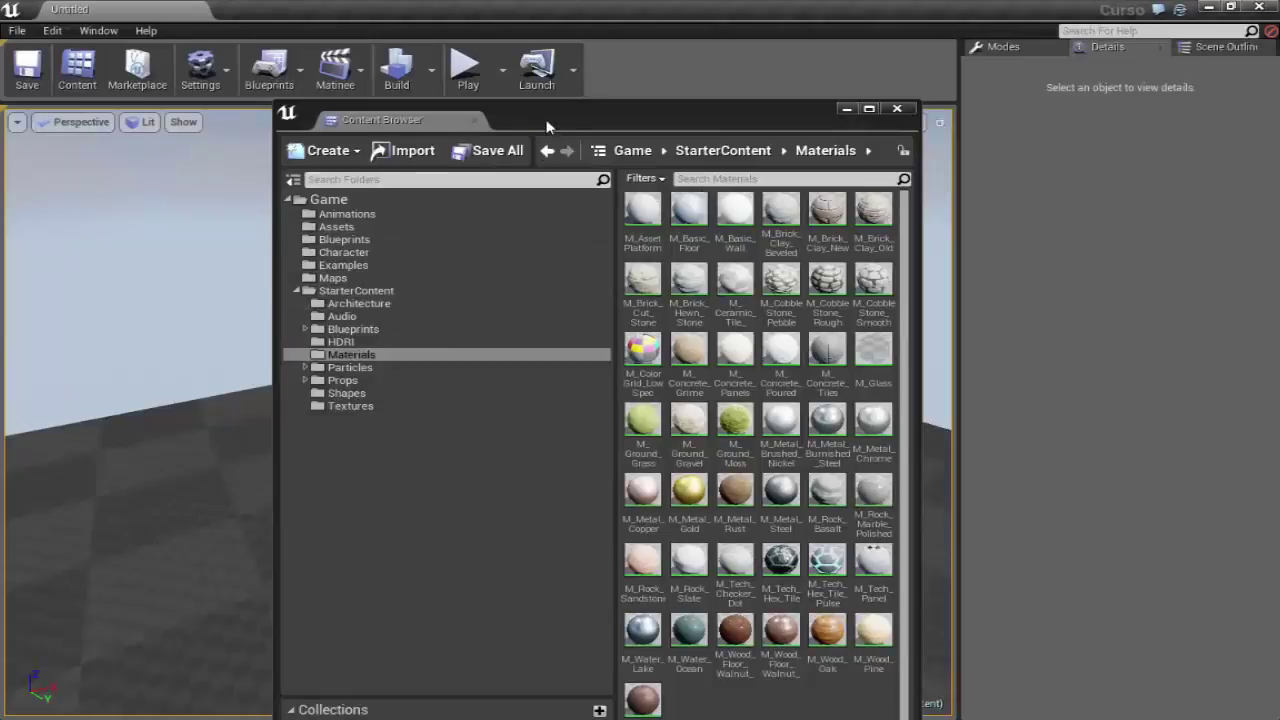
drag(466, 122, 394, 125)
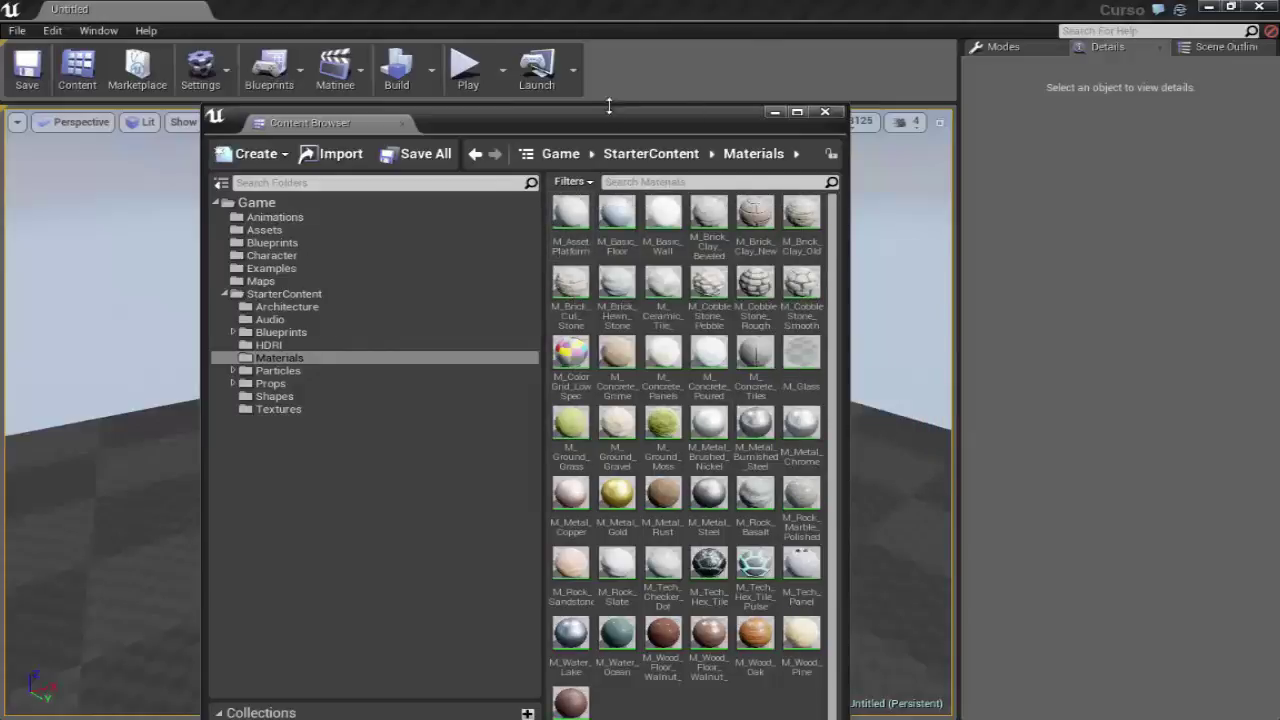
drag(608, 105, 609, 111)
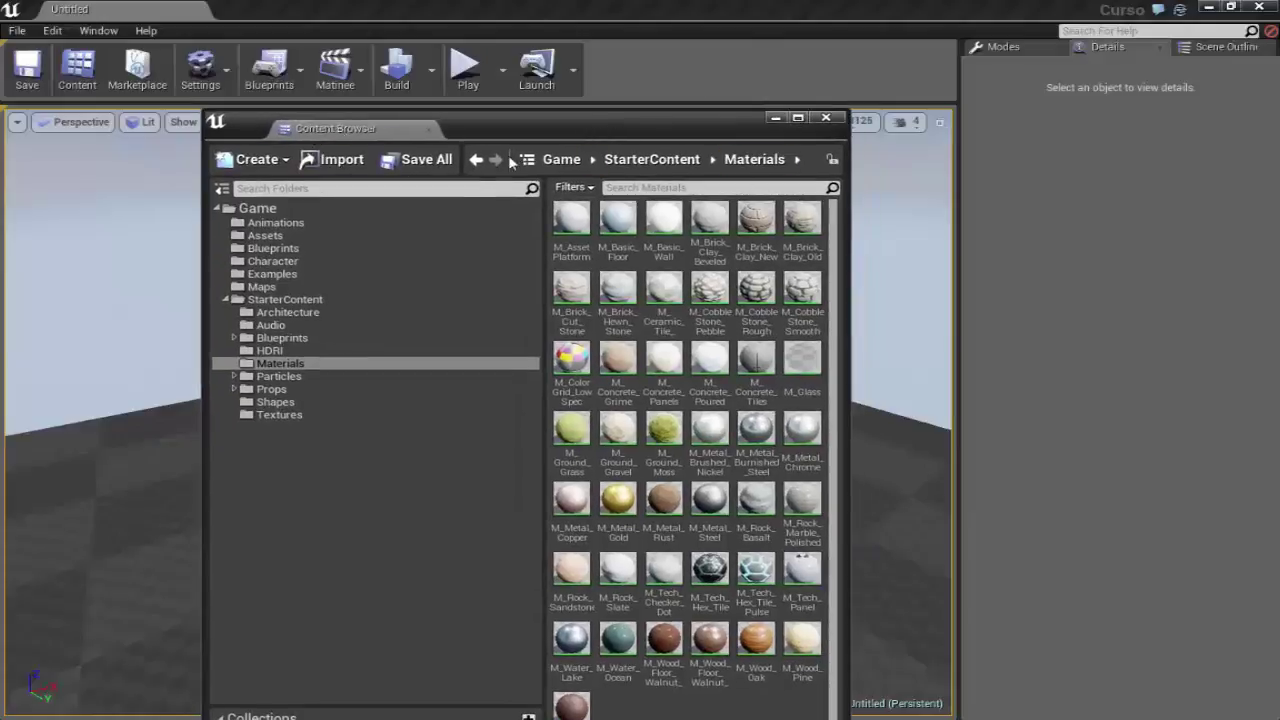
drag(510, 162, 391, 554)
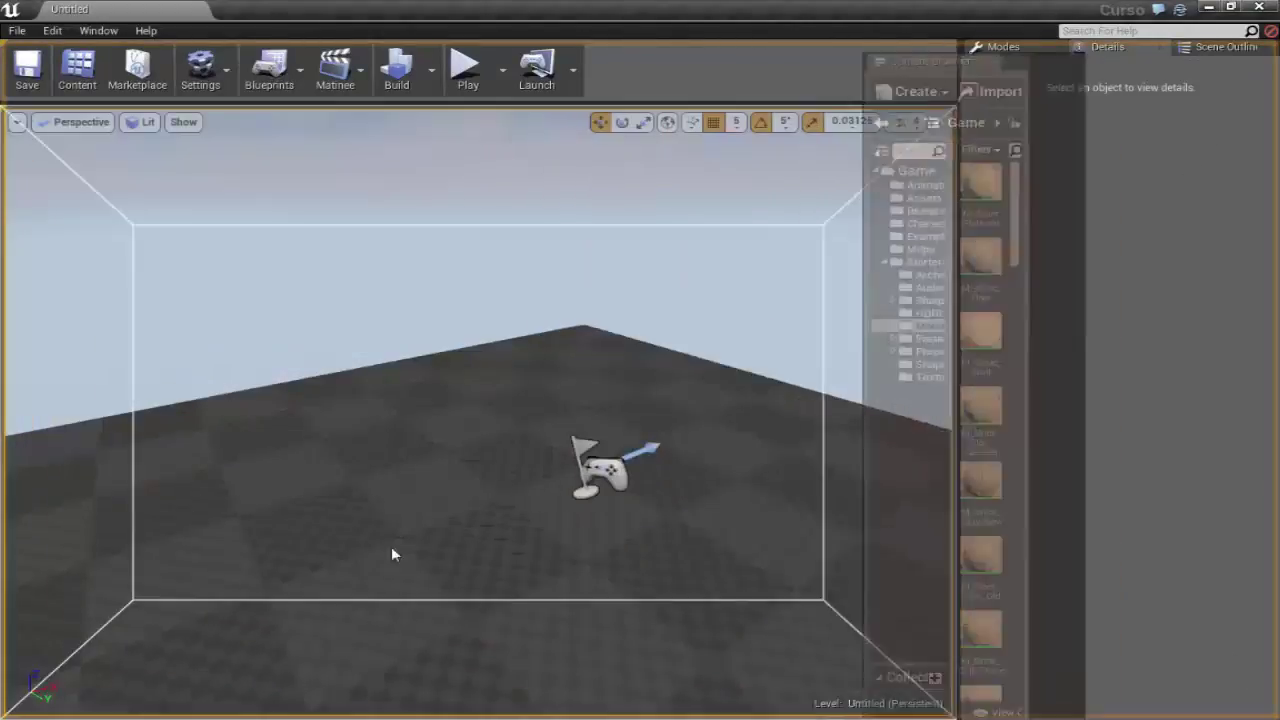
mouse_move(391, 554)
mouse_down()
mouse_move(486, 213)
mouse_move(343, 297)
mouse_move(428, 227)
mouse_up()
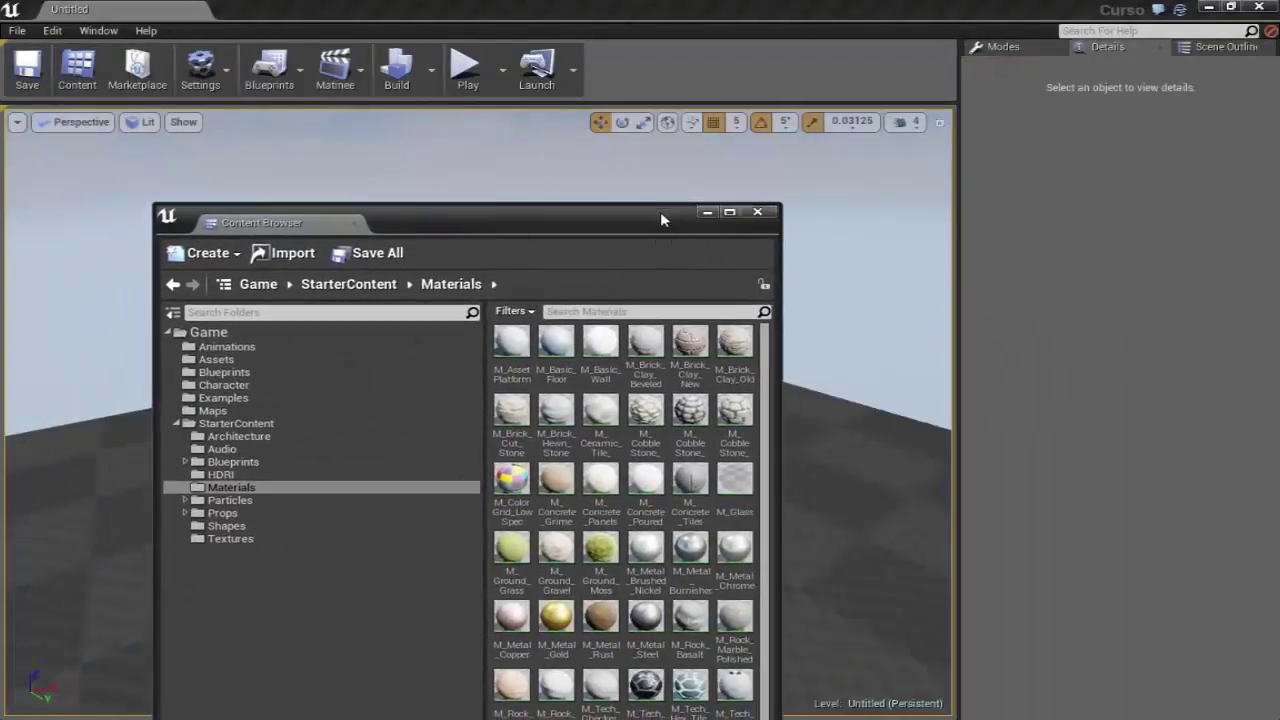
drag(660, 218, 764, 209)
click(802, 194)
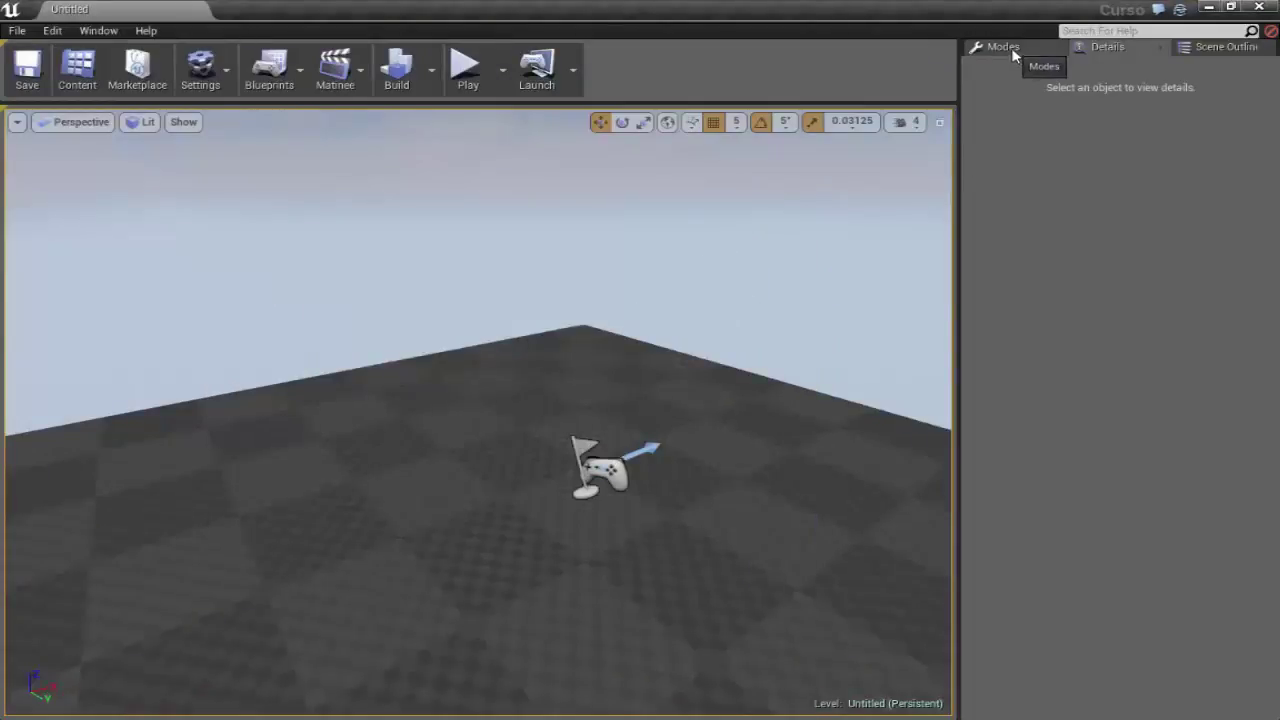
- Look around the checkered floor in full-screen immersive viewport (F11)
drag(694, 286, 690, 300)
key(F11)
right_drag(717, 317, 428, 9)
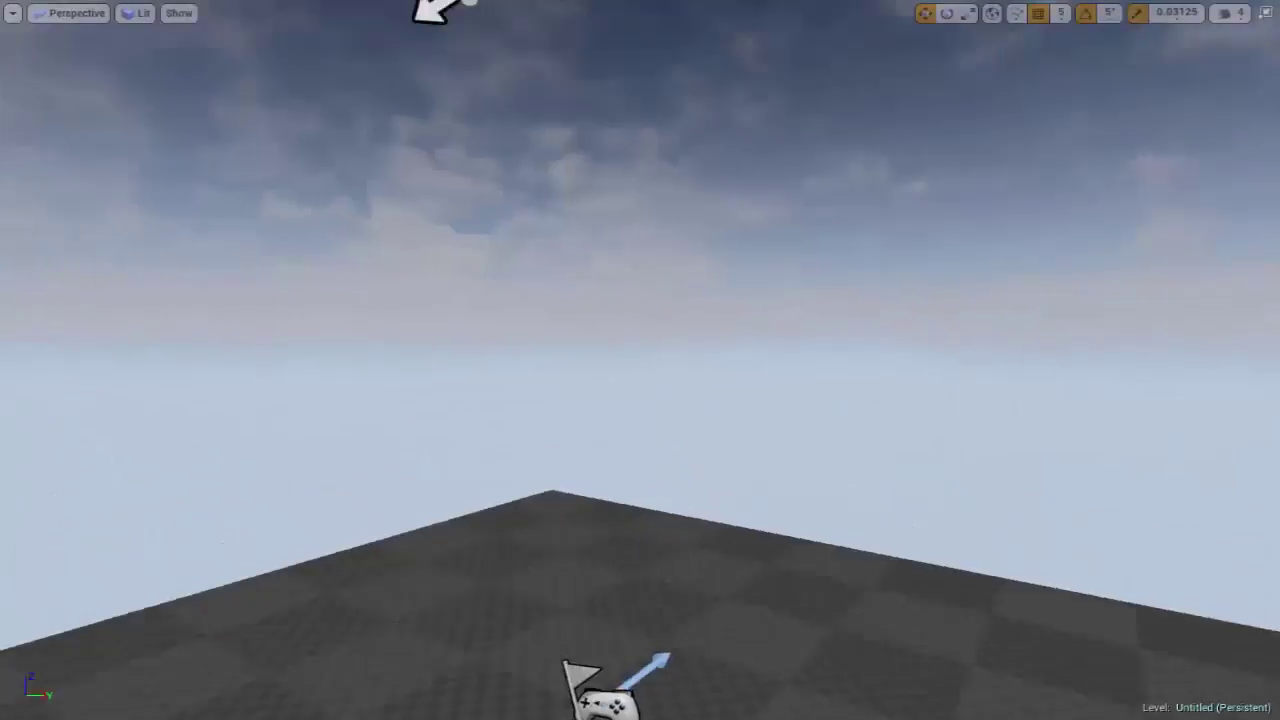
right_drag(723, 319, 560, 360)
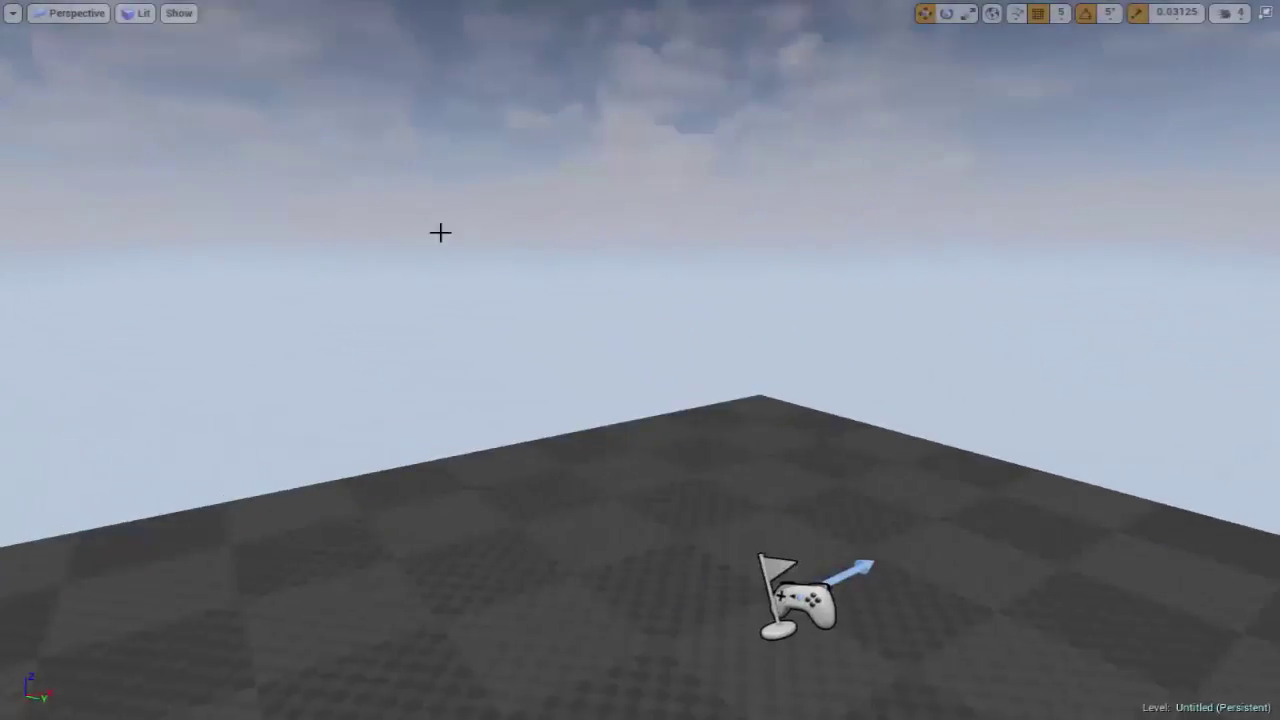
mouse_move(700, 189)
right_down()
mouse_move(992, 189)
mouse_move(926, 222)
right_up()
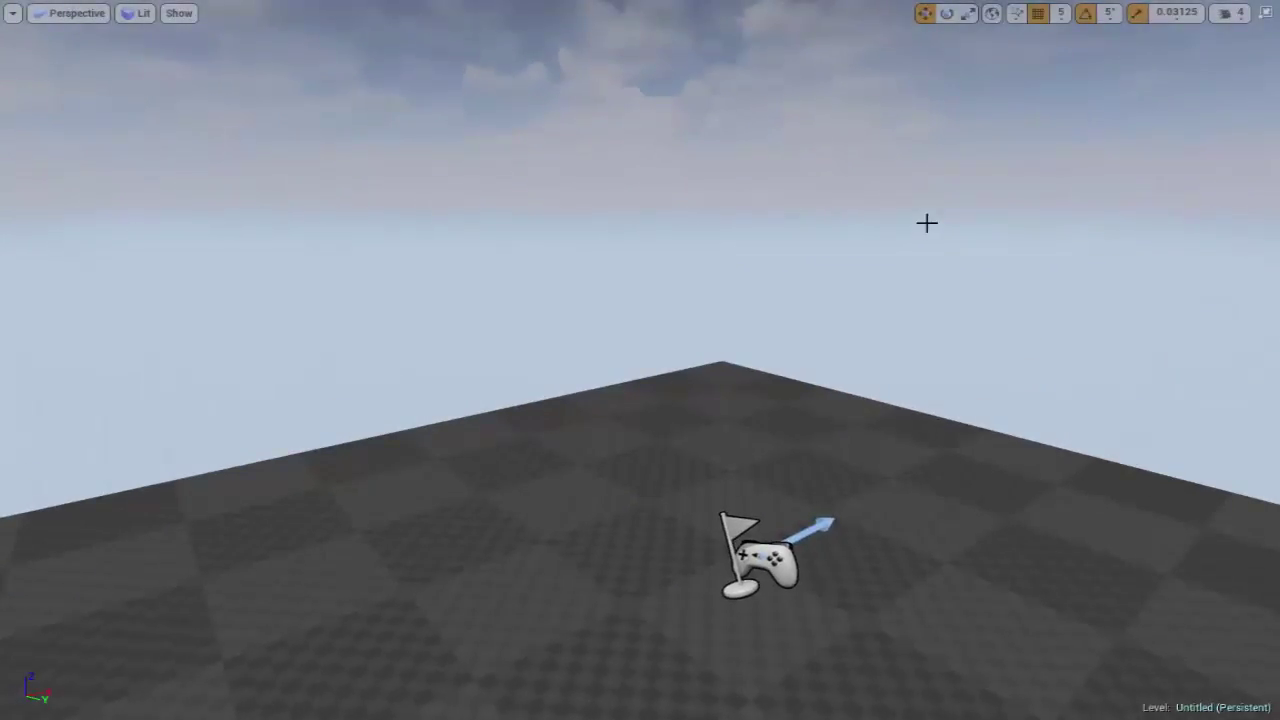
right_drag(898, 302, 840, 262)
- Exit immersive mode and look around the level, centring the floor and player start
key(F11)
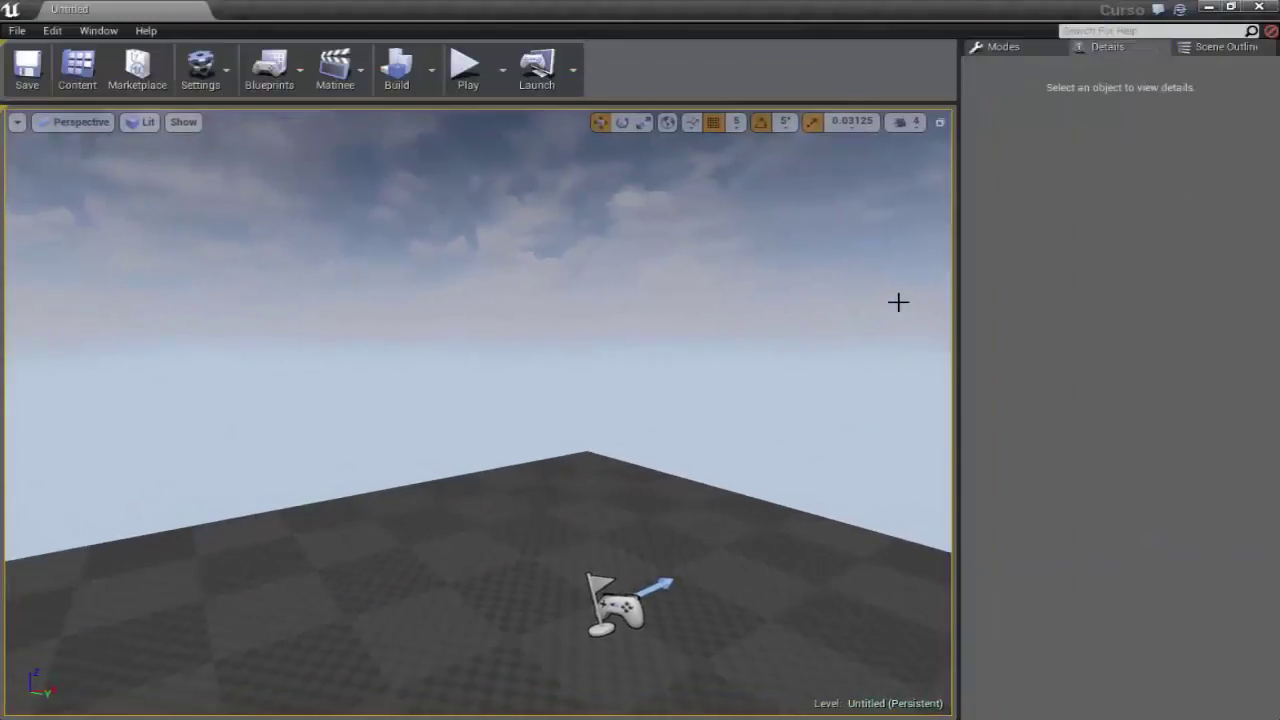
right_drag(863, 365, 698, 424)
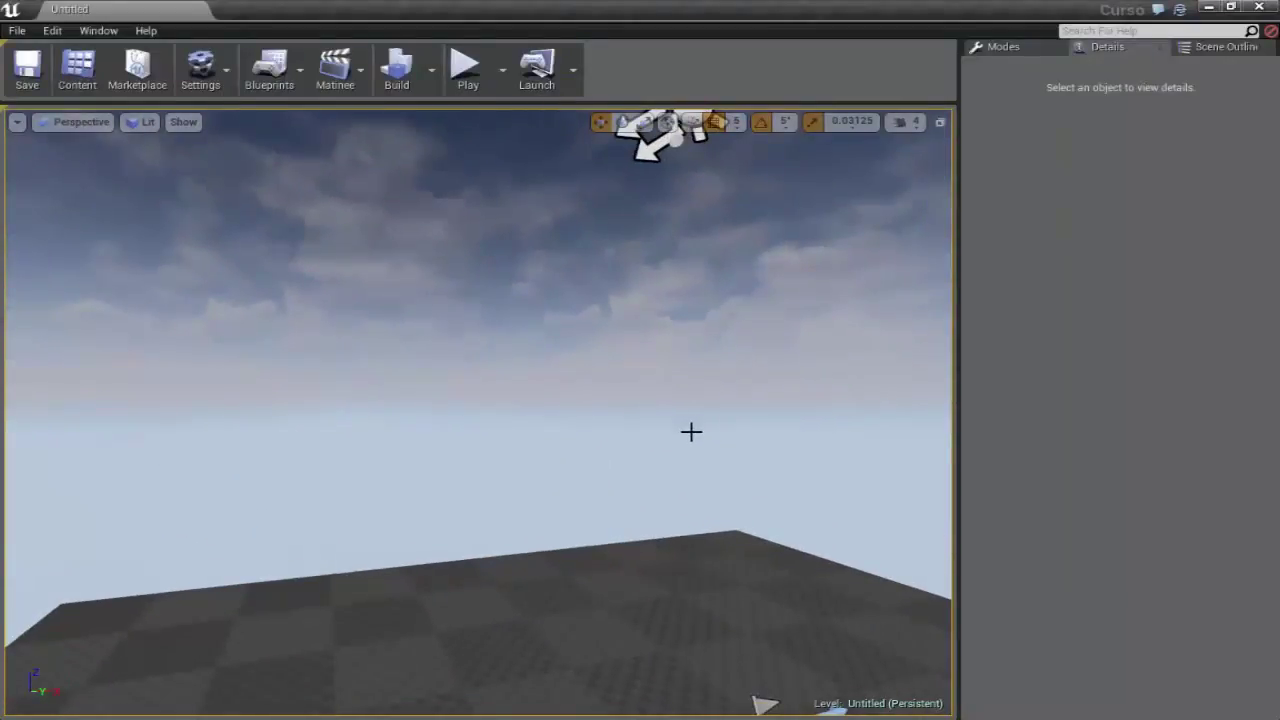
right_drag(455, 403, 470, 420)
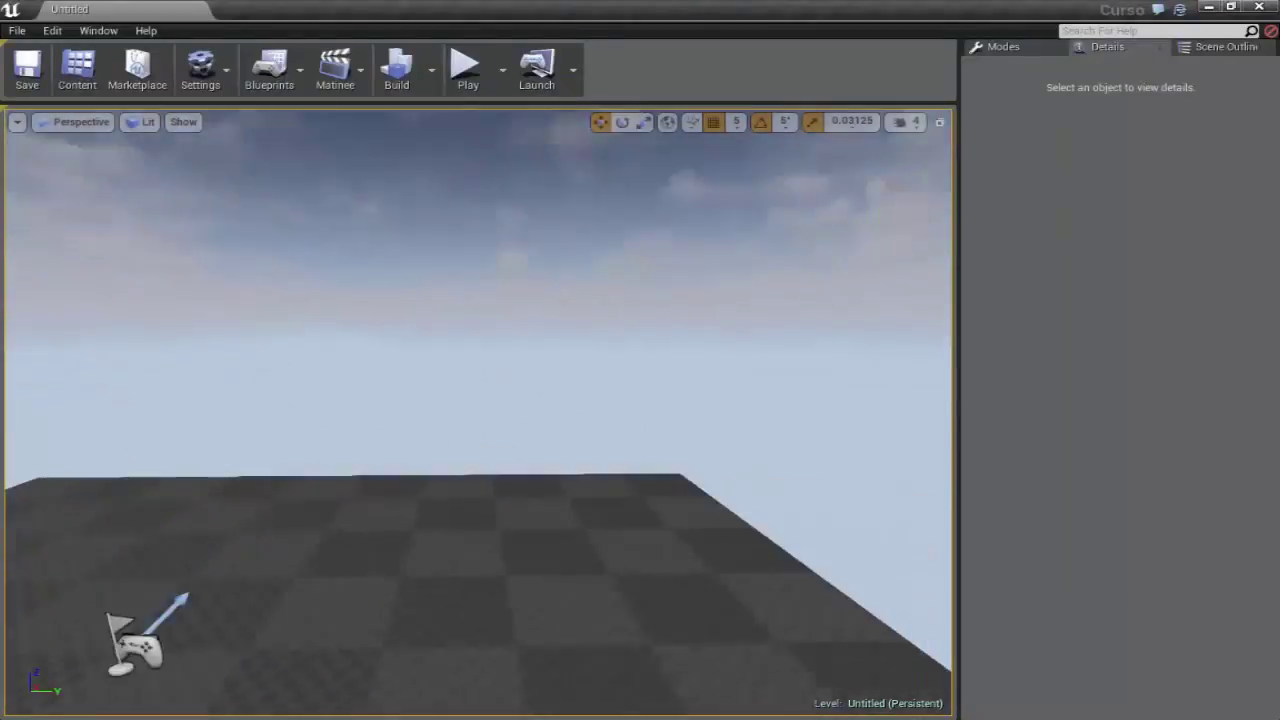
right_drag(329, 271, 329, 271)
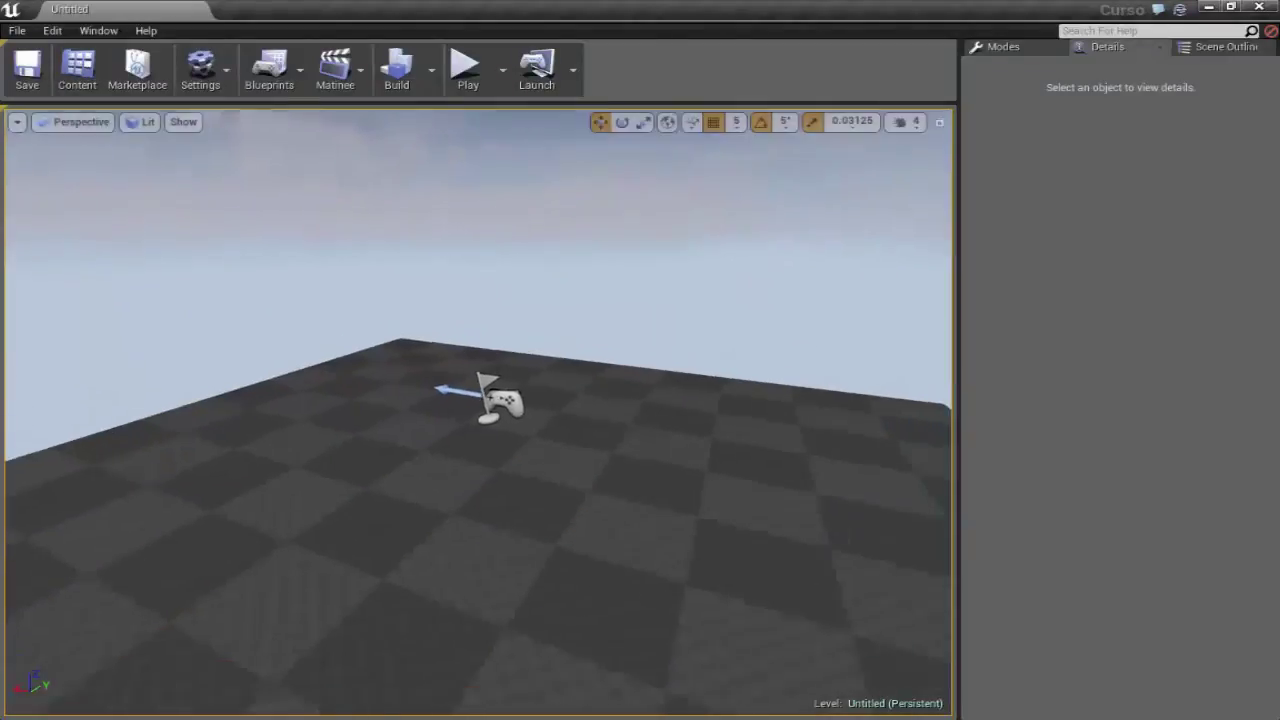
right_drag(459, 291, 469, 332)
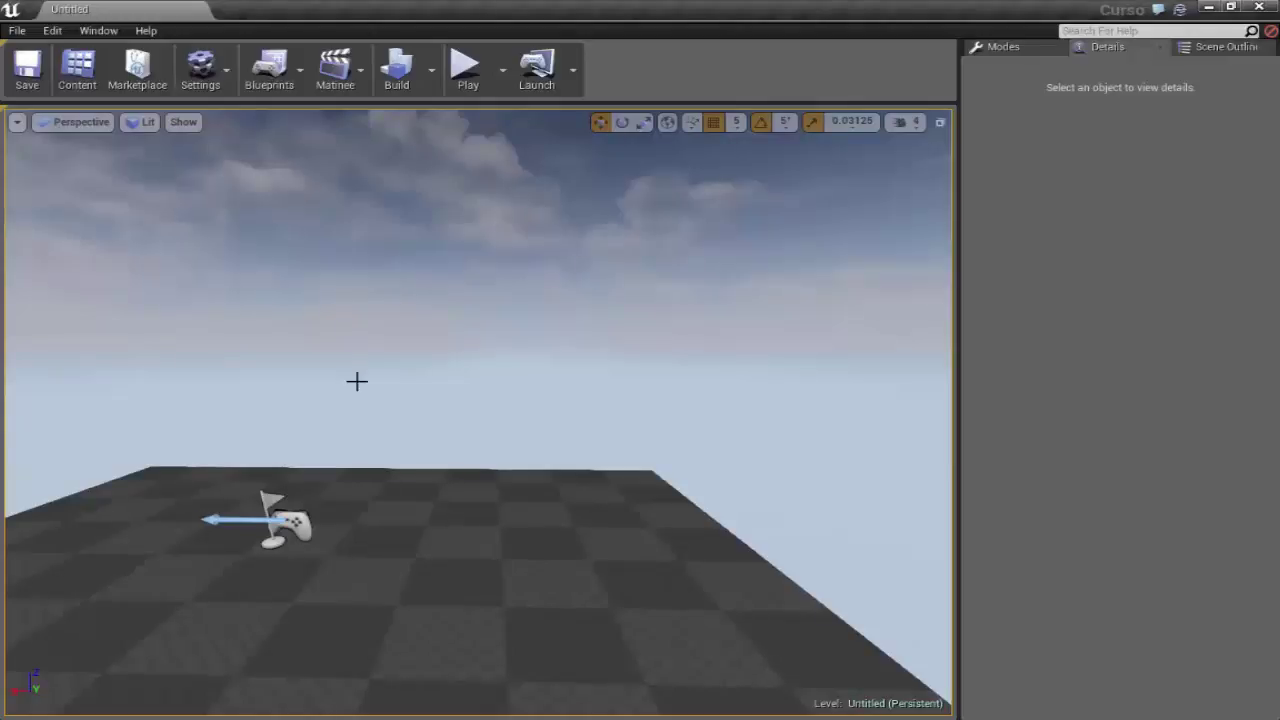
right_drag(357, 381, 357, 381)
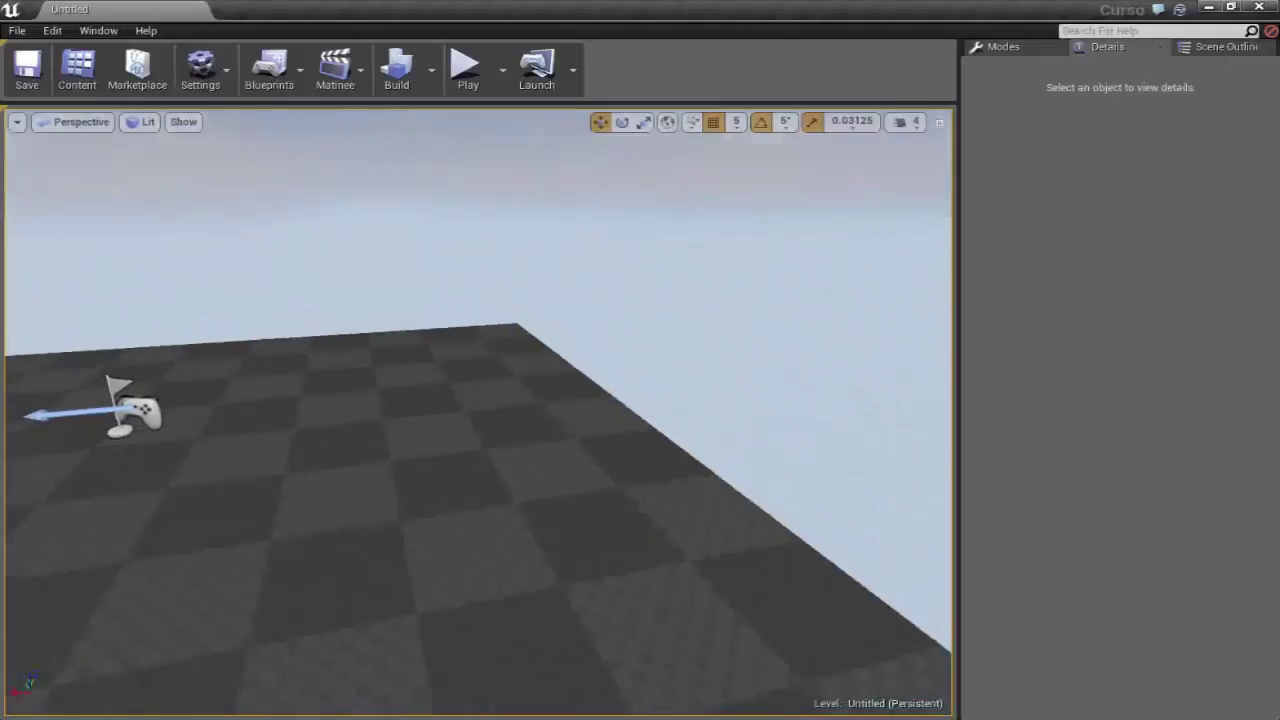
right_drag(478, 412, 478, 412)
right_drag(514, 526, 514, 526)
right_drag(474, 649, 474, 649)
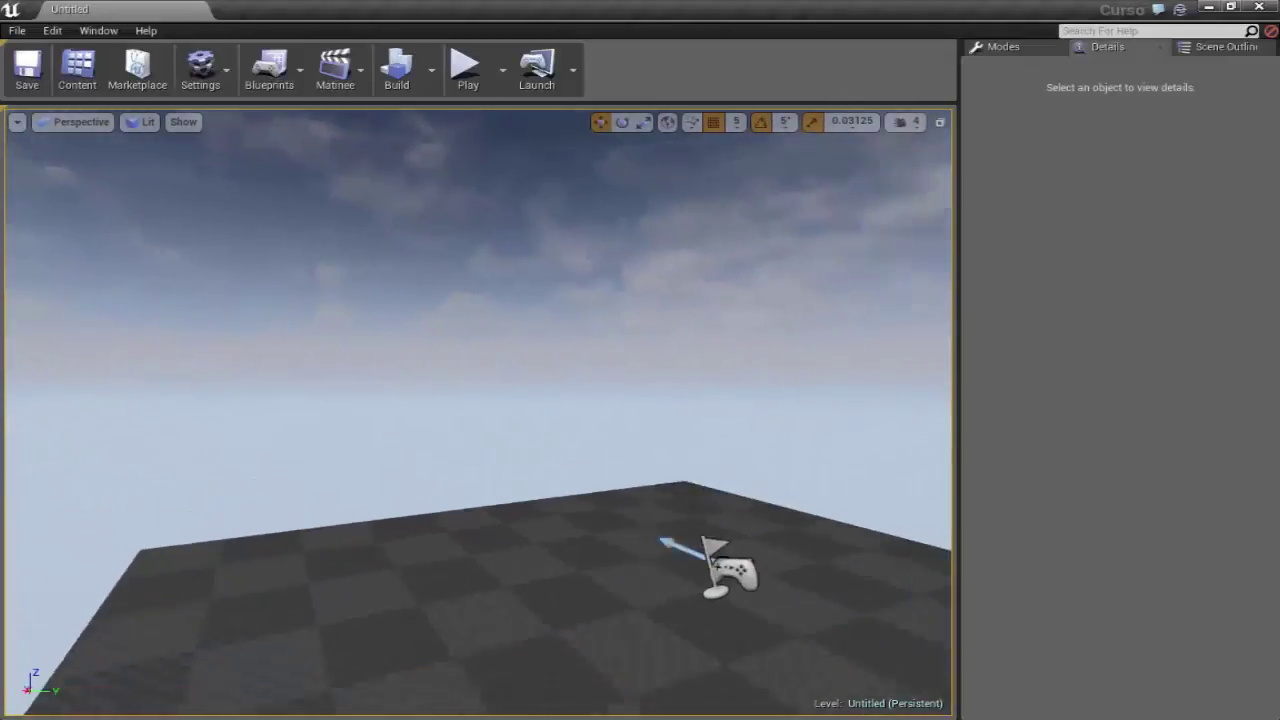
right_drag(444, 452, 444, 452)
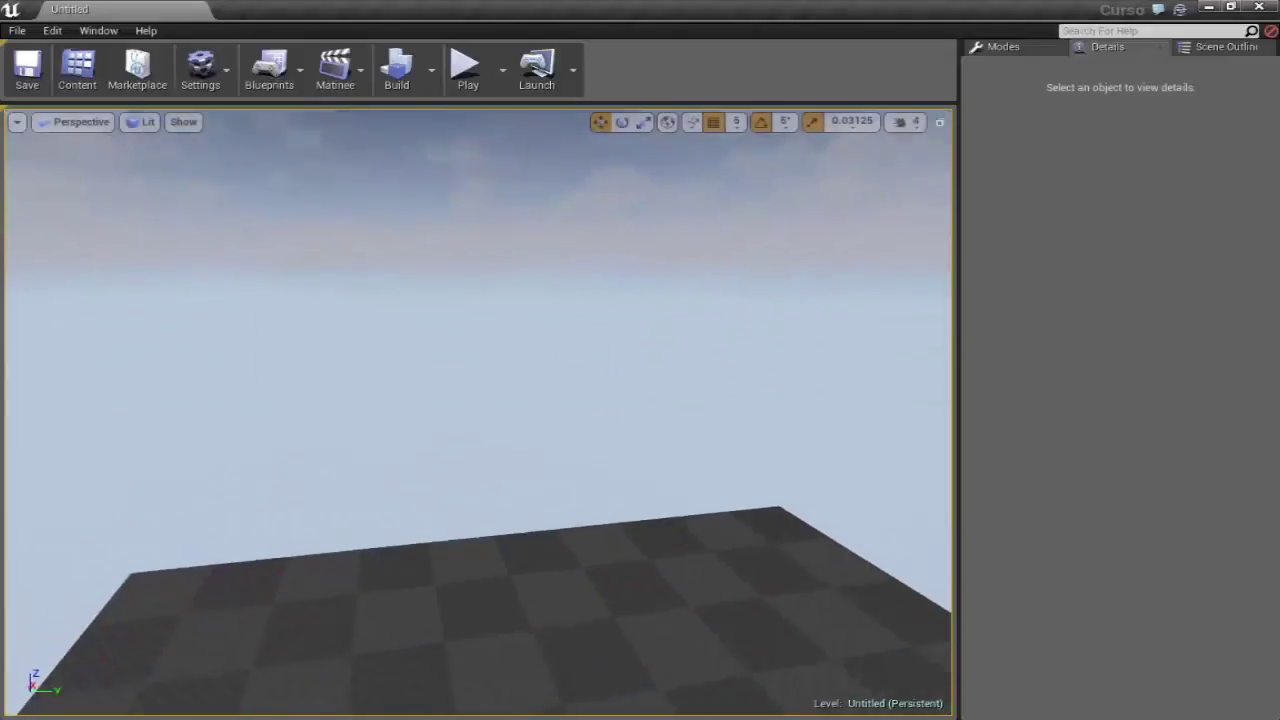
right_drag(437, 317, 446, 314)
right_drag(465, 381, 455, 389)
- Select the checkered floor mesh, undoing an accidental raise to Z 280 back to Z 20
click(455, 389)
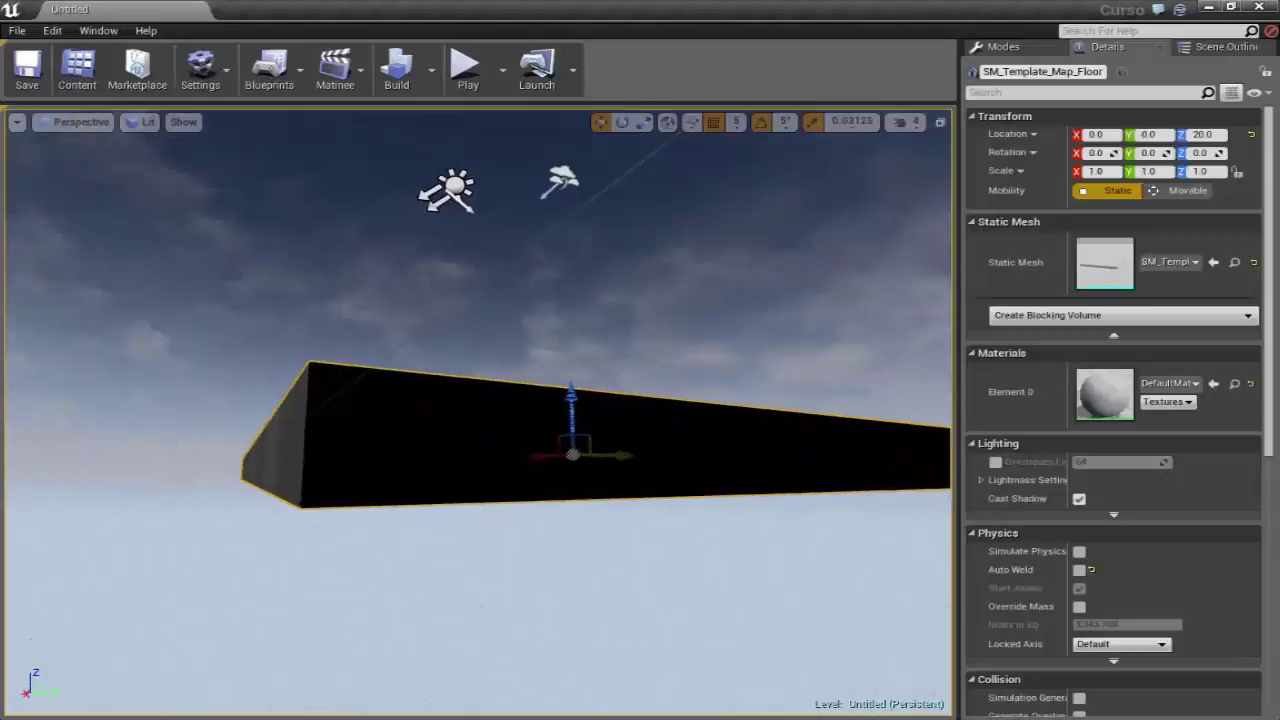
right_drag(515, 508, 515, 508)
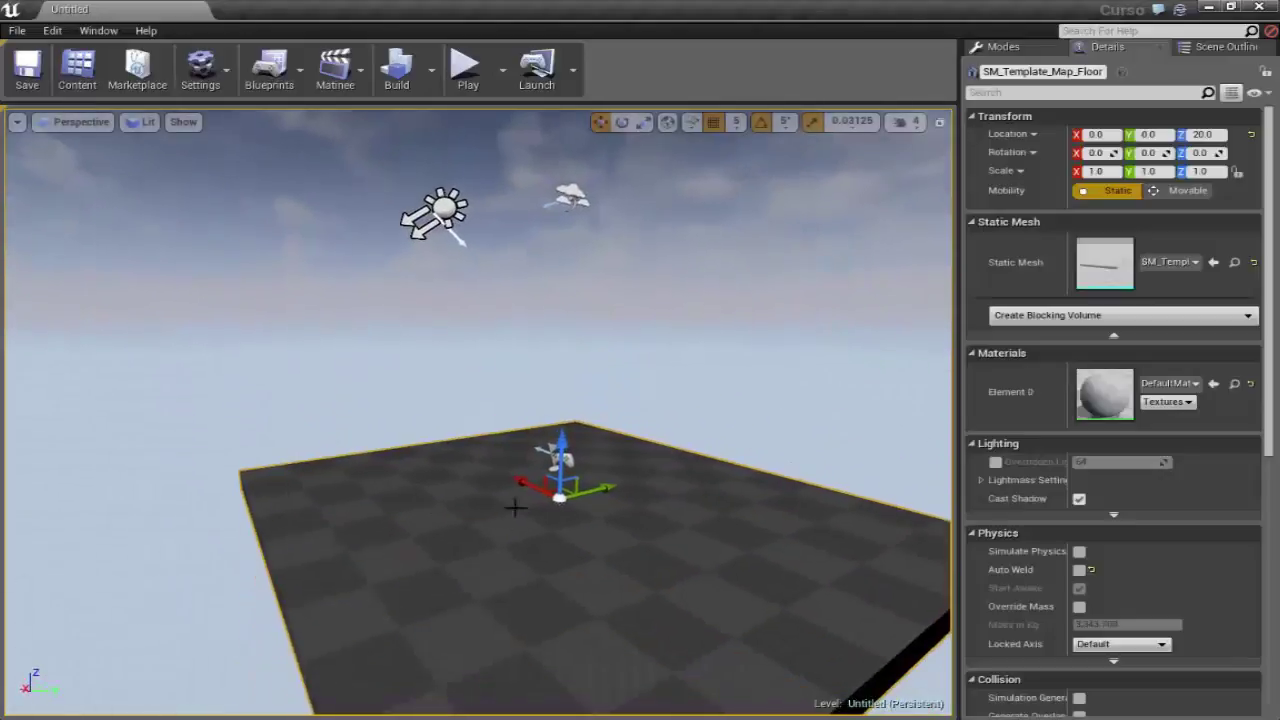
drag(561, 455, 562, 333)
key(ctrl+z)
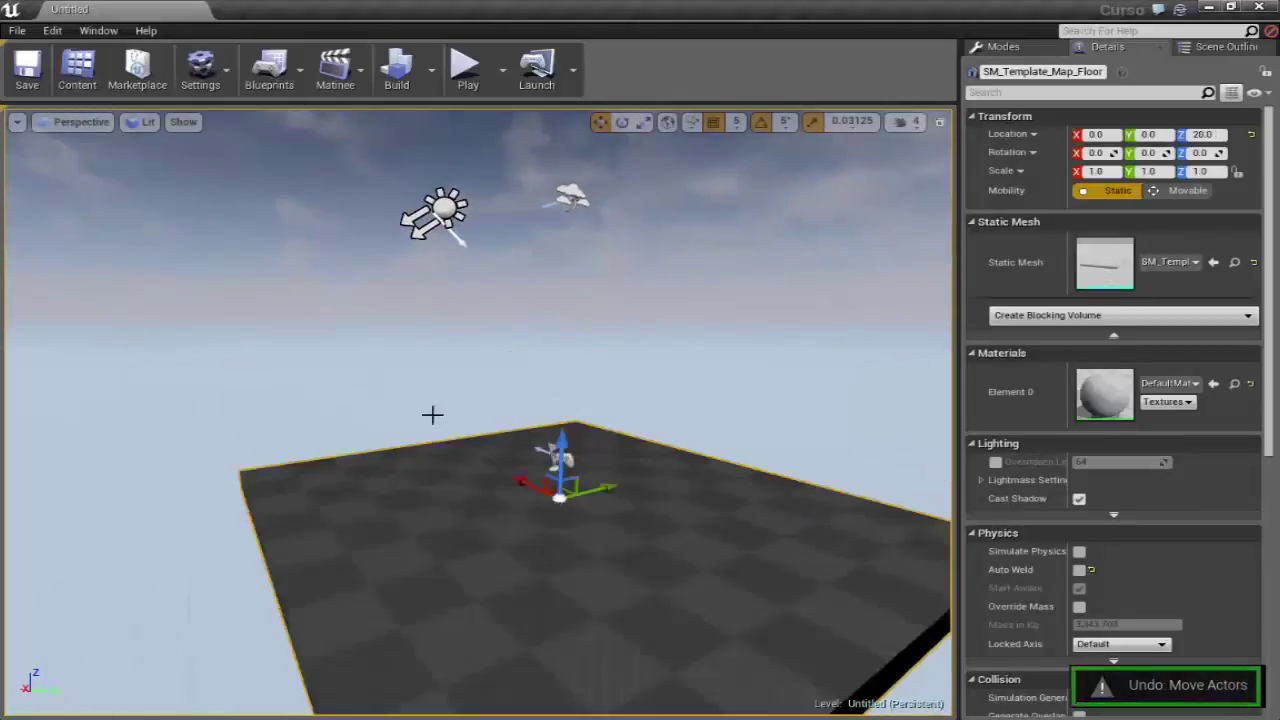
right_drag(431, 414, 458, 332)
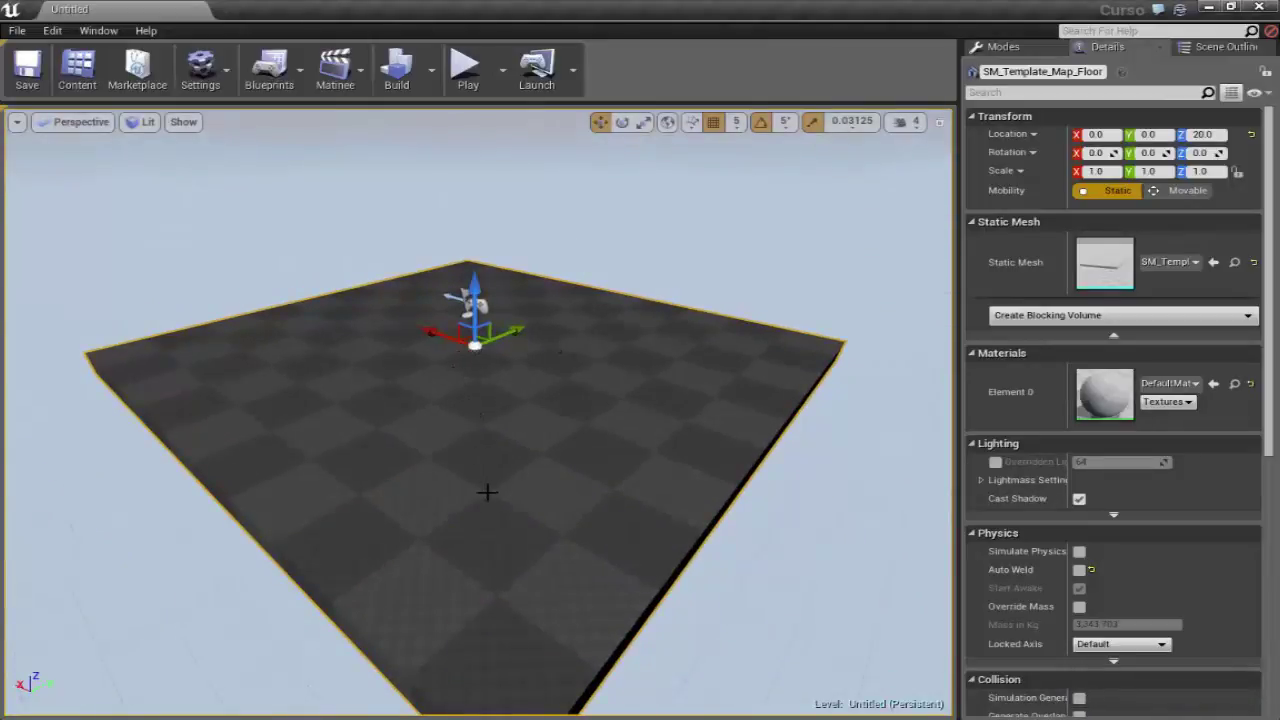
right_drag(487, 492, 452, 525)
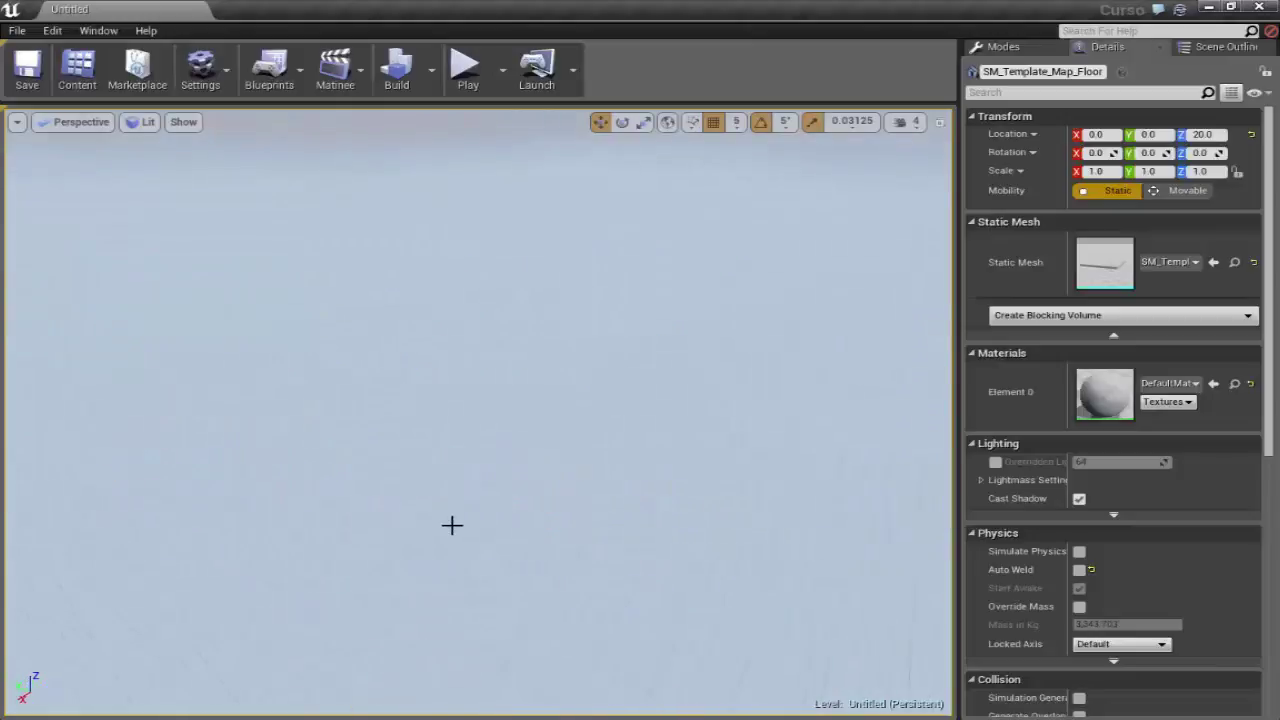
- Focus on the floor and orbit to view its top, sides and underside
key(f)
right_drag(501, 561, 501, 480)
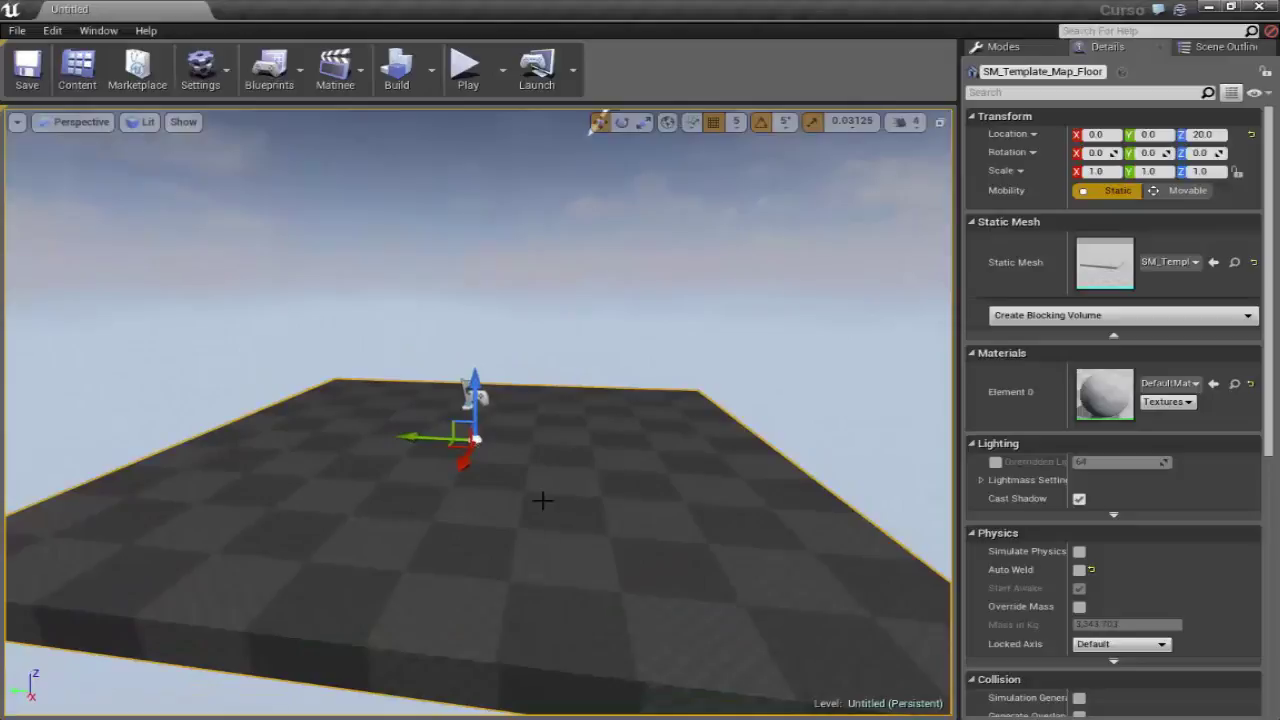
right_drag(309, 383, 309, 383)
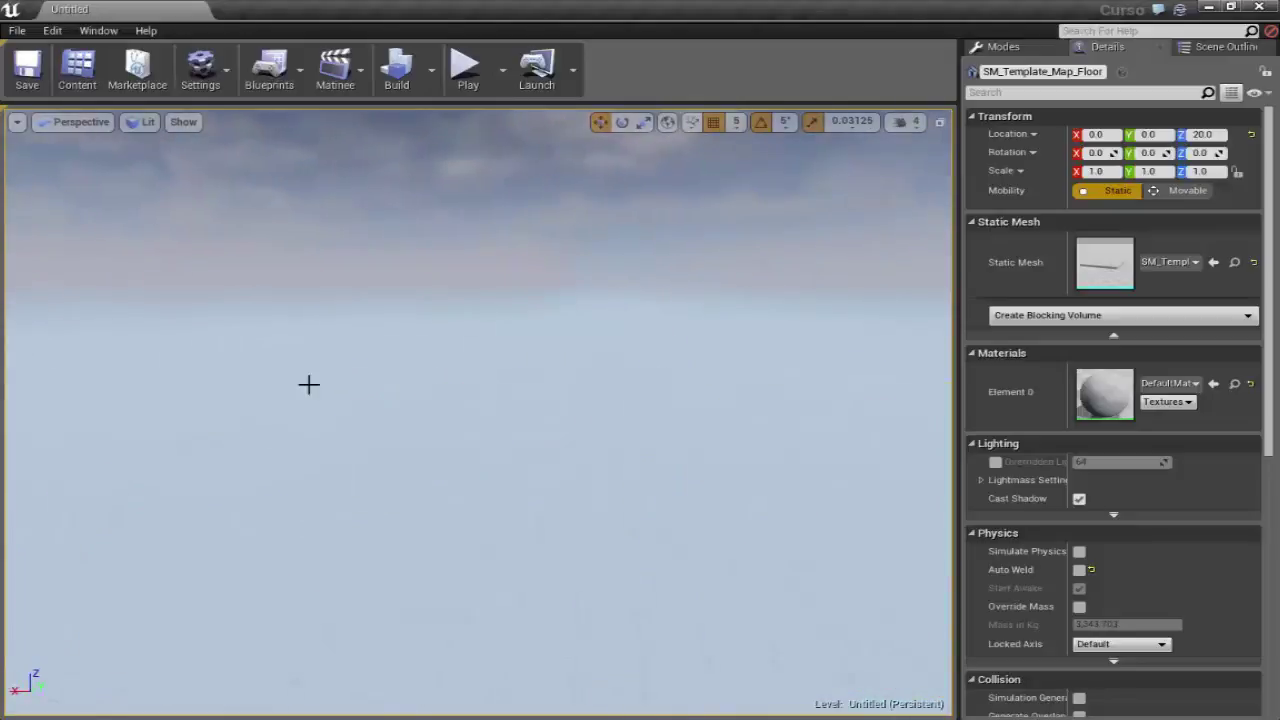
key(f)
alt+drag(477, 400, 477, 330)
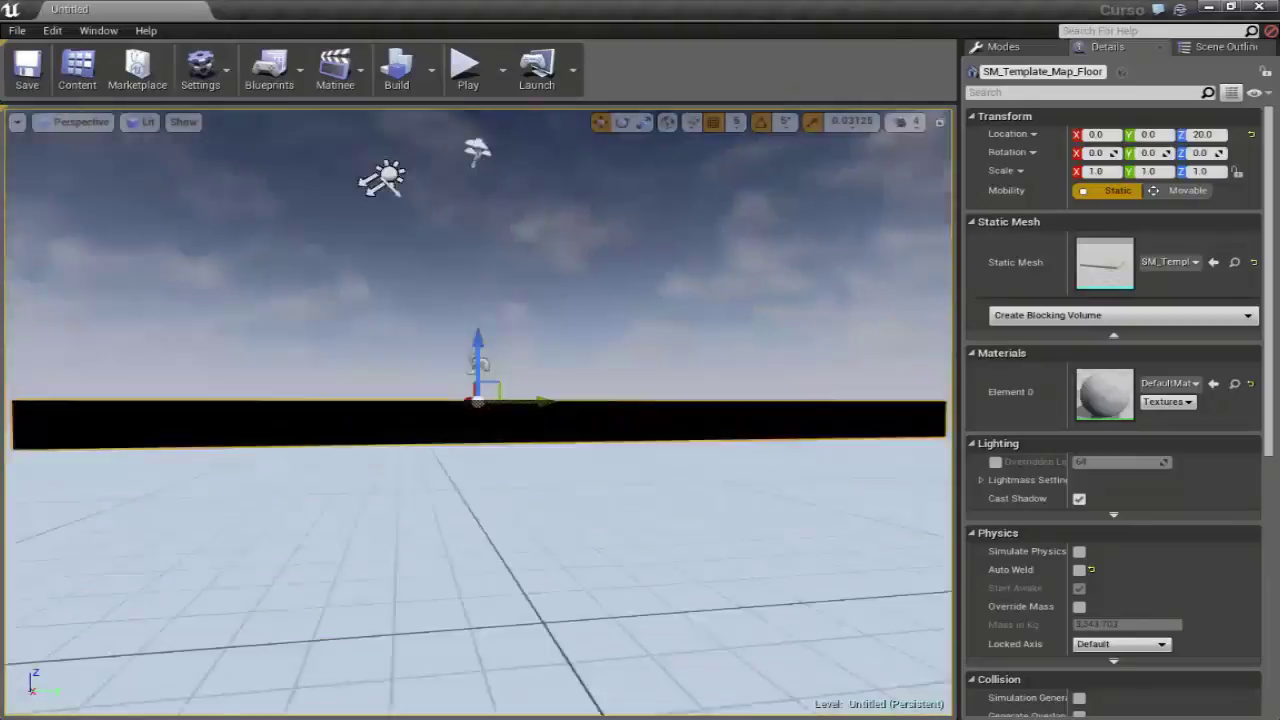
alt+drag(327, 419, 327, 470)
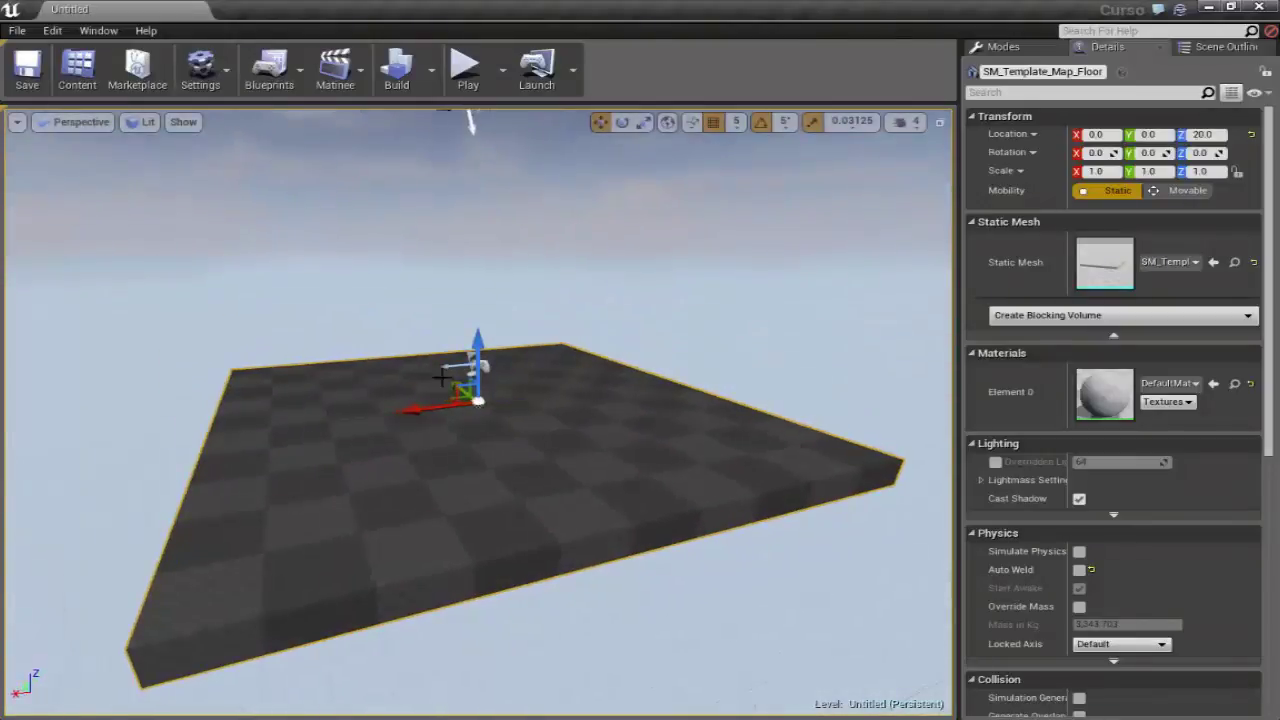
alt+drag(441, 377, 441, 377)
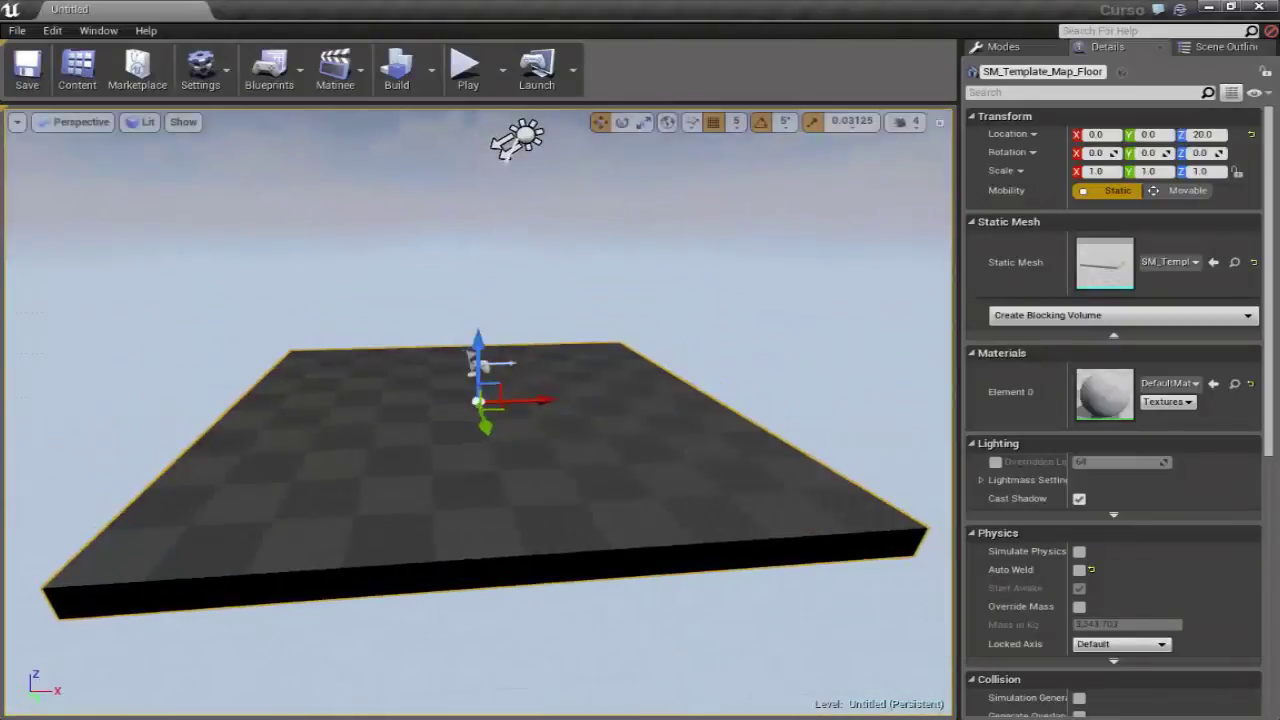
alt+drag(563, 388, 563, 388)
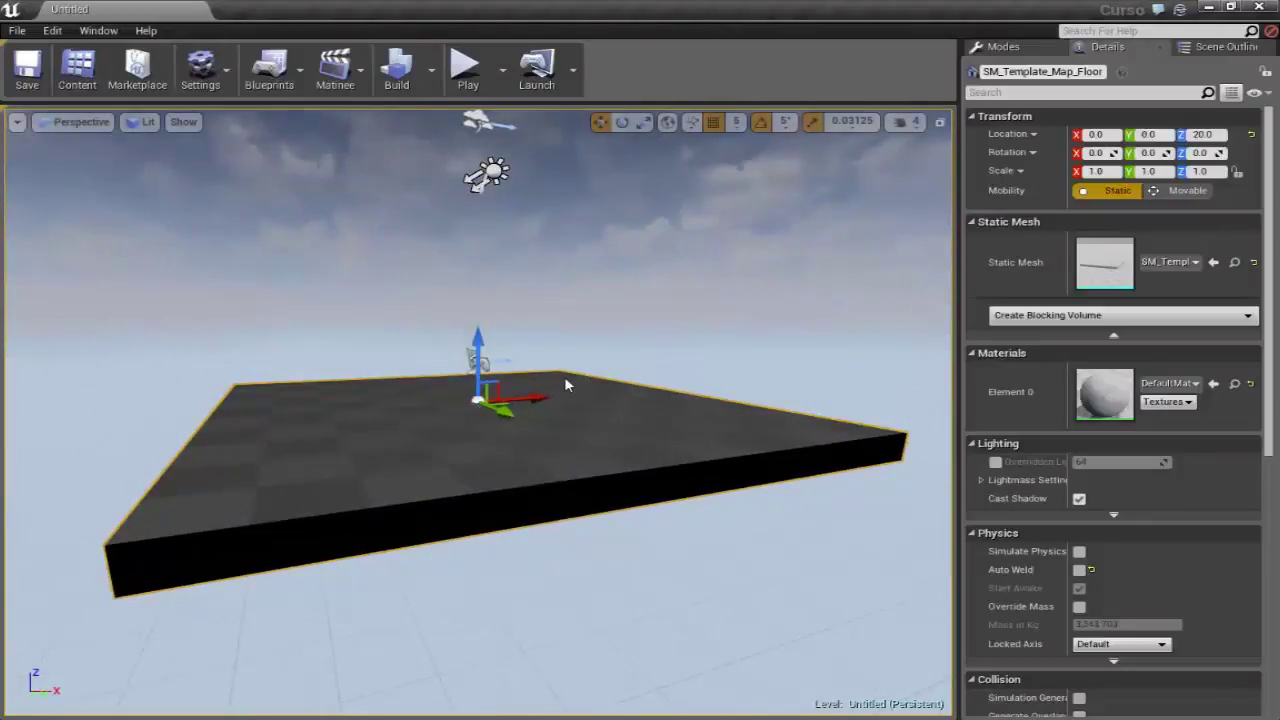
alt+drag(565, 380, 545, 404)
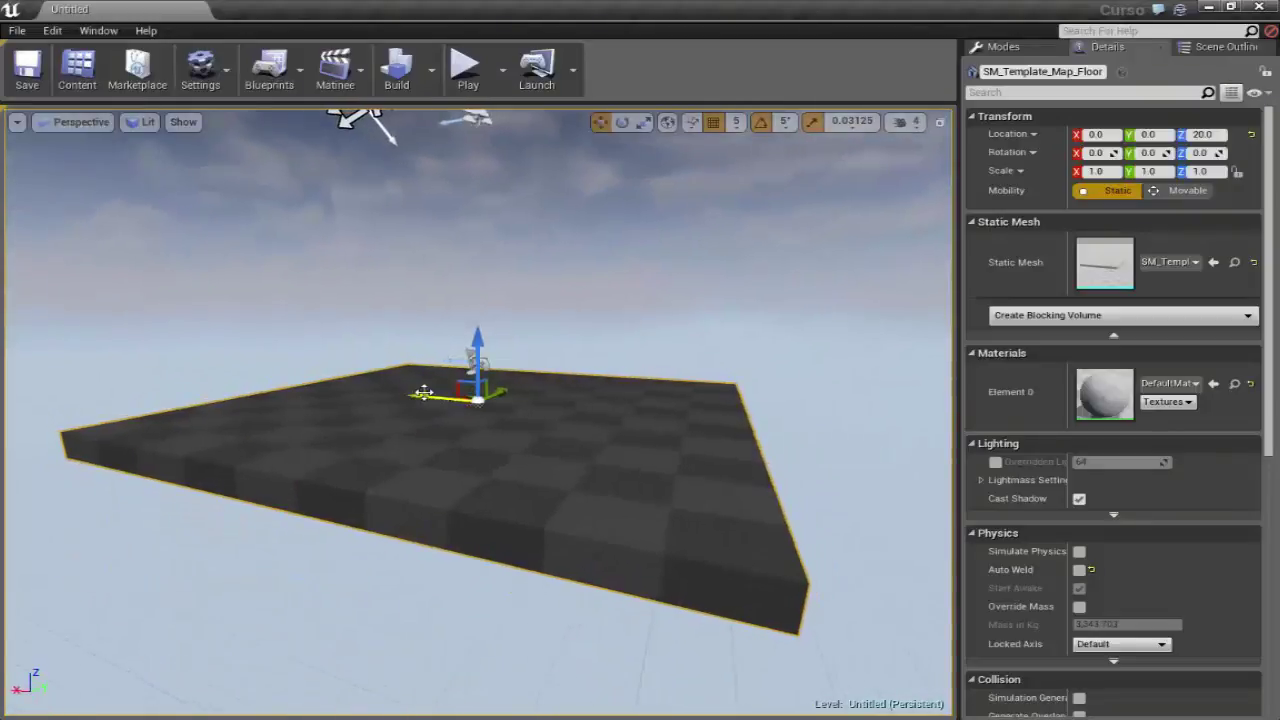
alt+drag(478, 380, 478, 380)
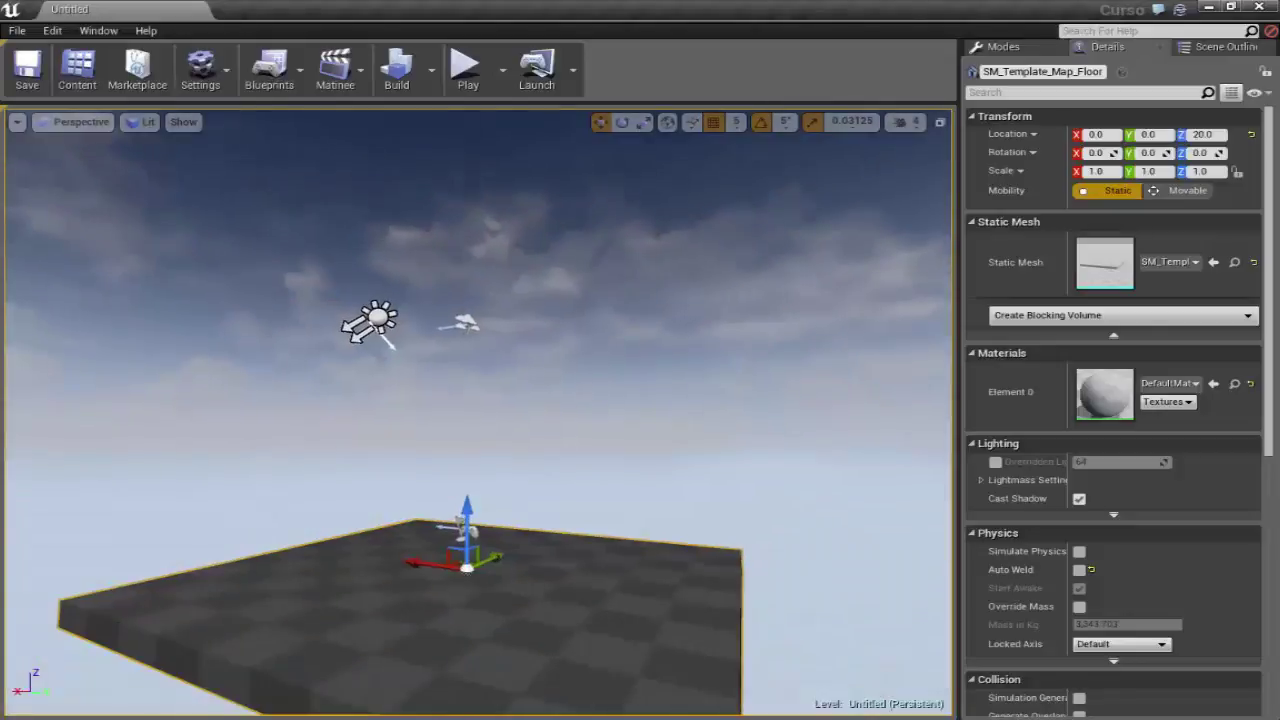
alt+drag(481, 274, 481, 274)
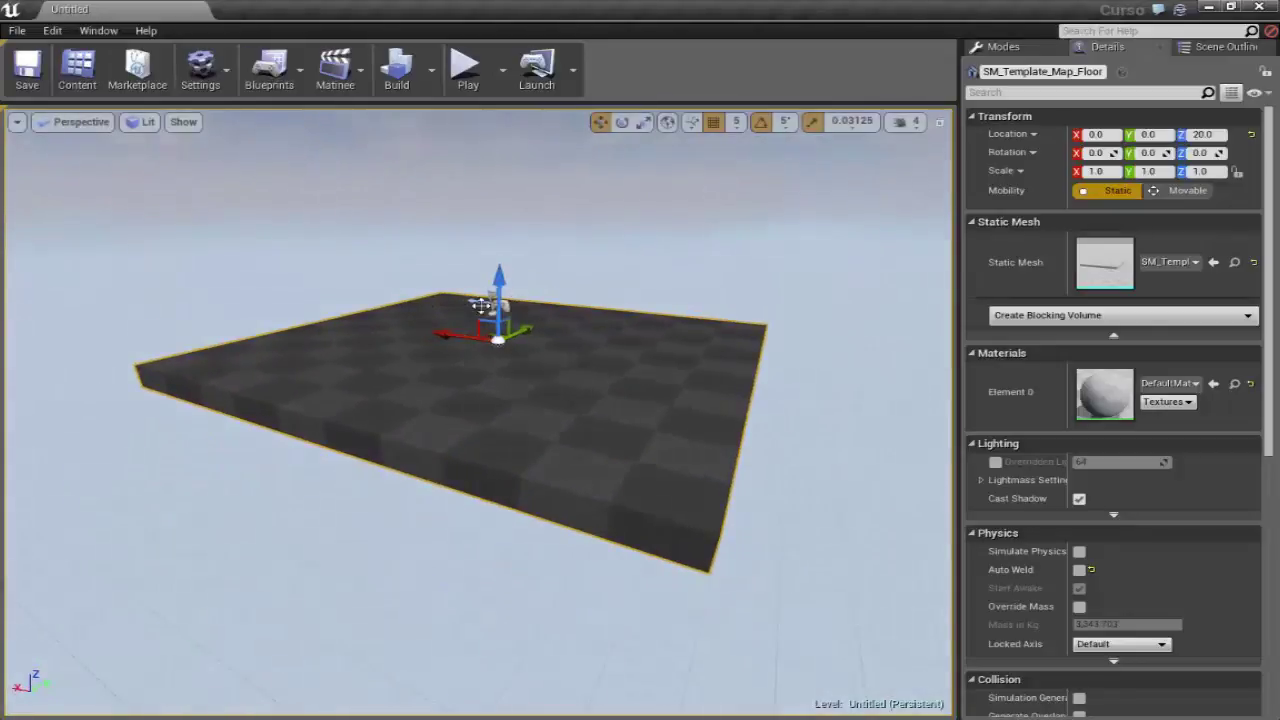
- Try raising the floor and sliding it along X to 150, undoing each move
scroll(645, 447, up, 3)
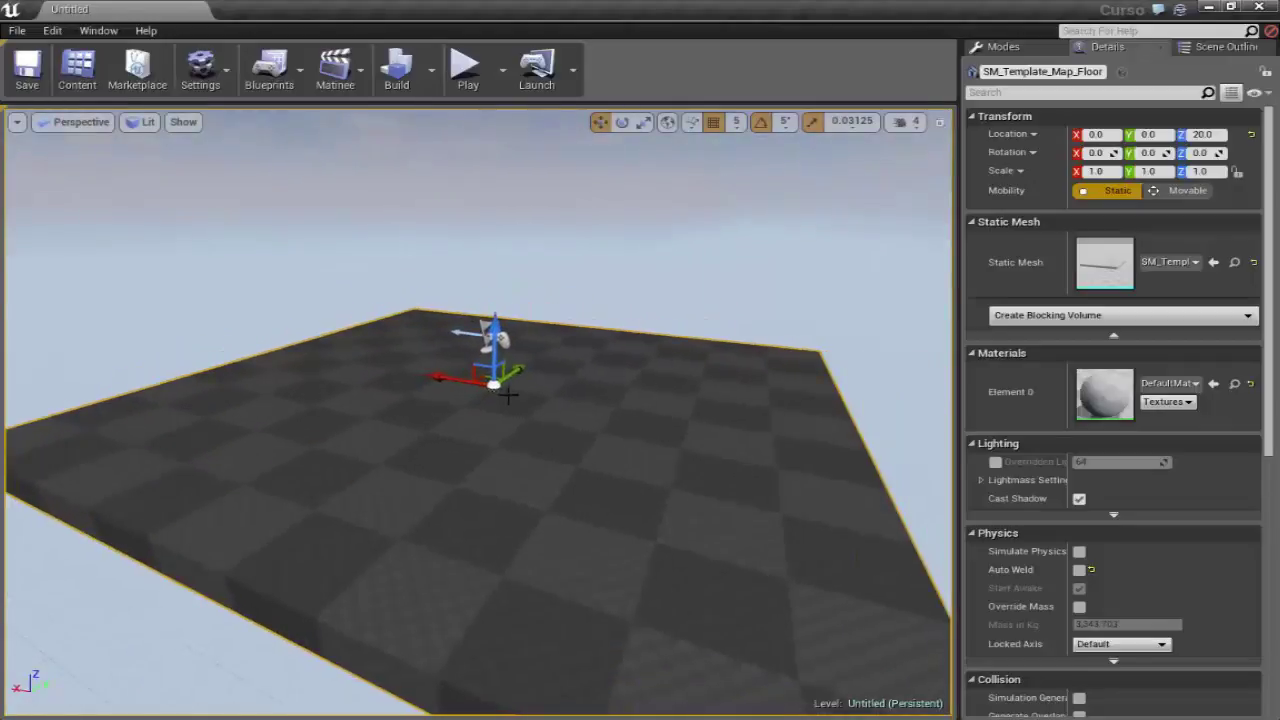
alt+drag(575, 418, 575, 418)
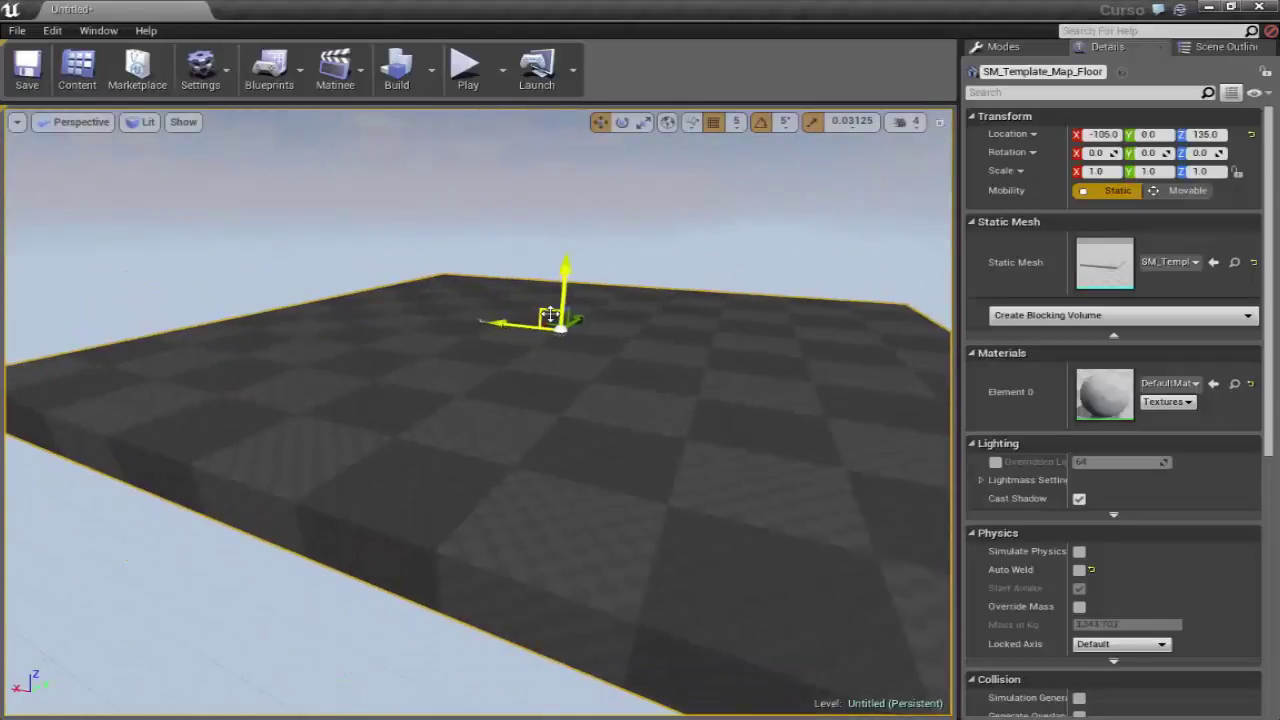
key(ctrl+z)
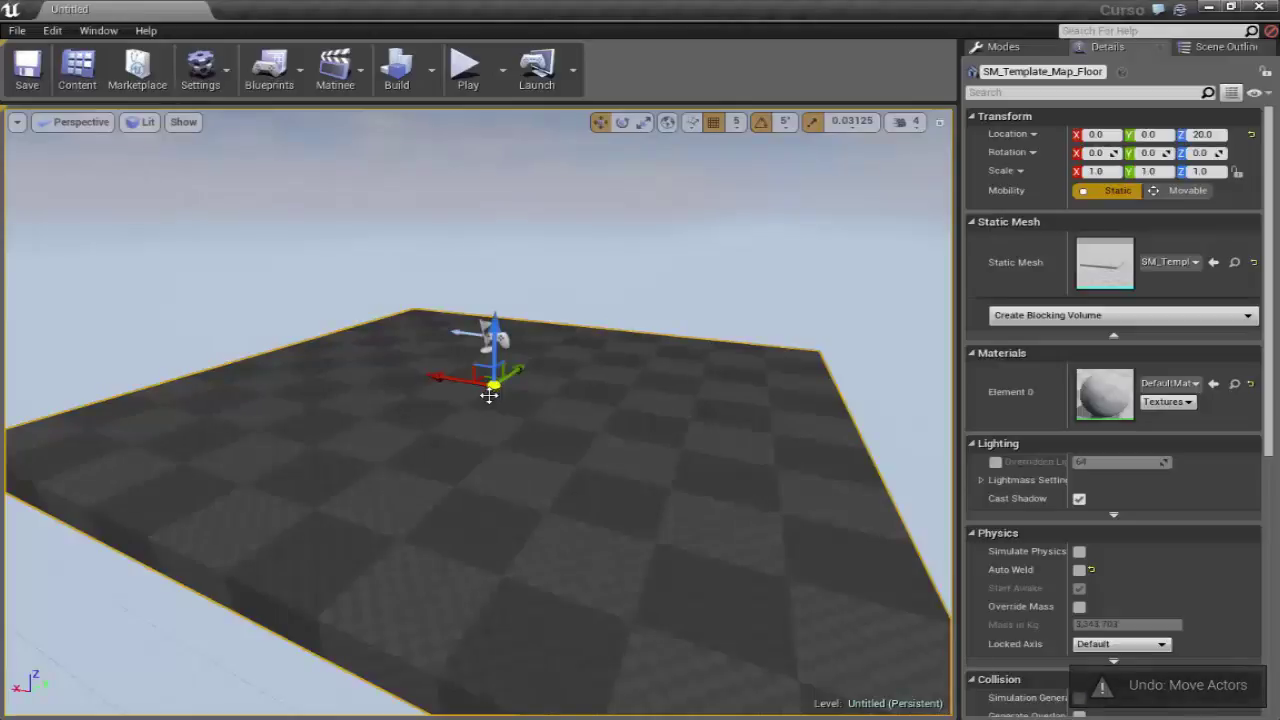
alt+drag(418, 440, 418, 440)
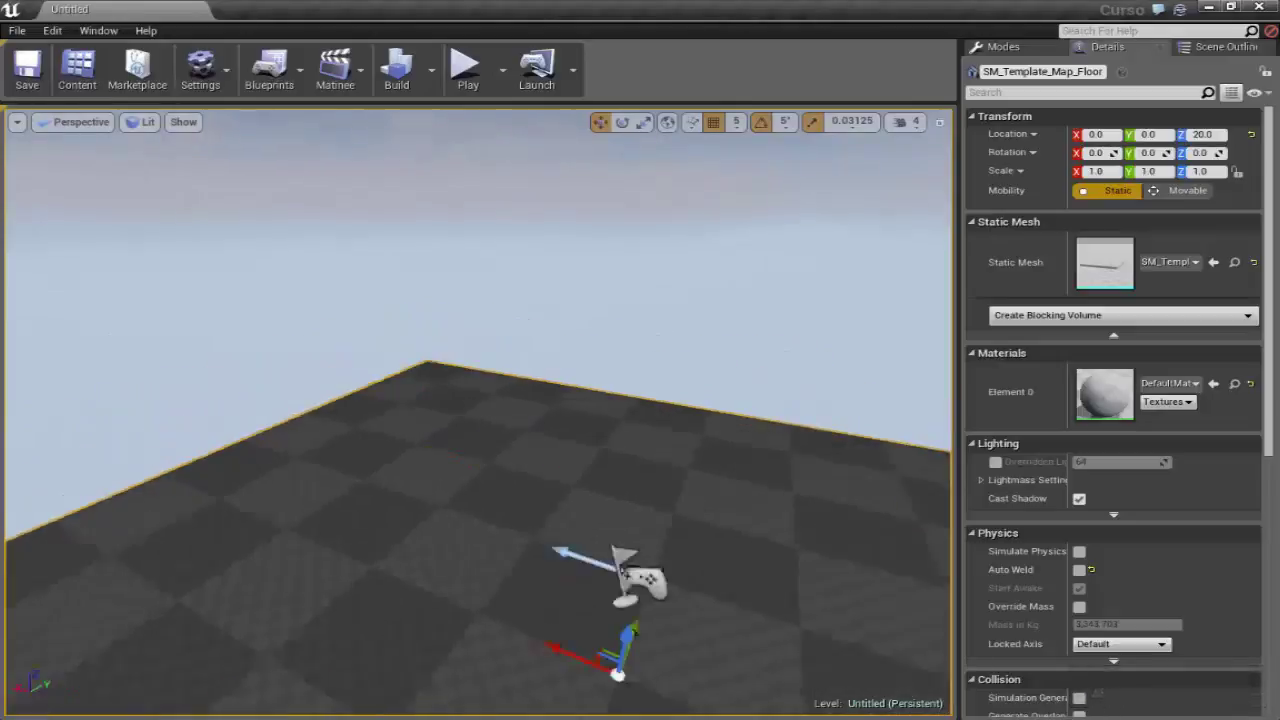
alt+drag(545, 389, 545, 389)
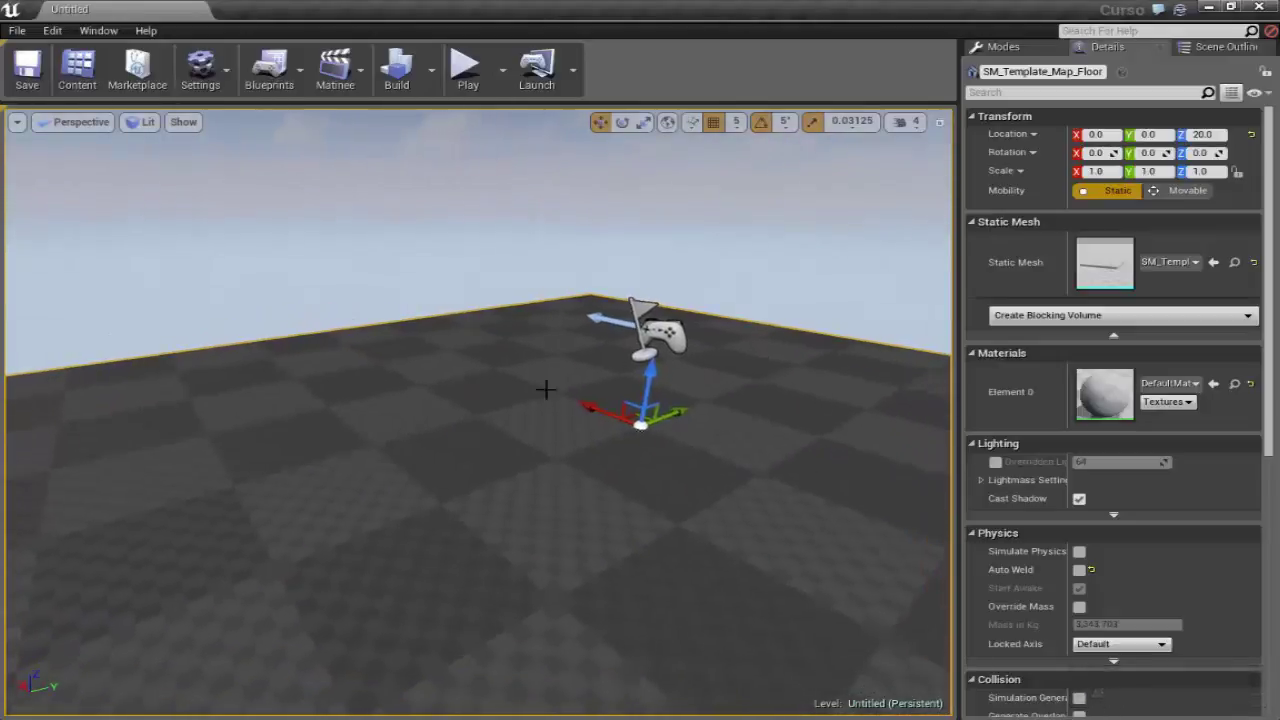
drag(633, 408, 631, 327)
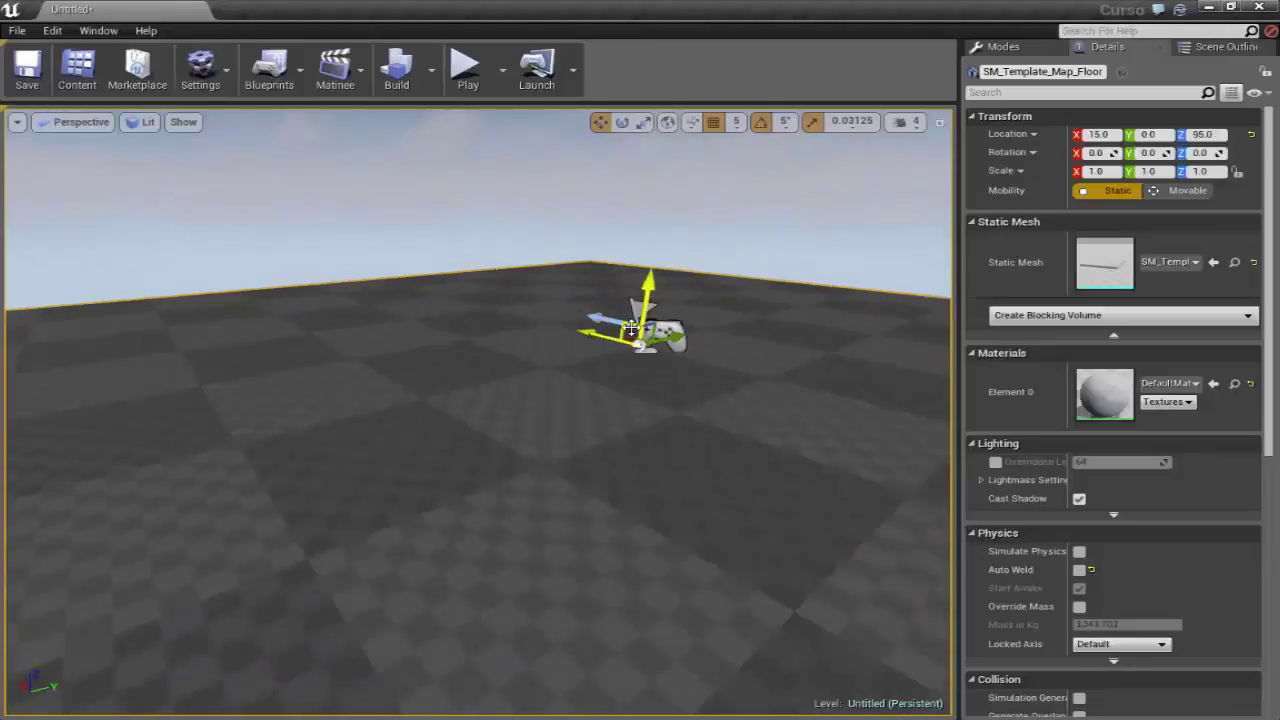
key(ctrl+z)
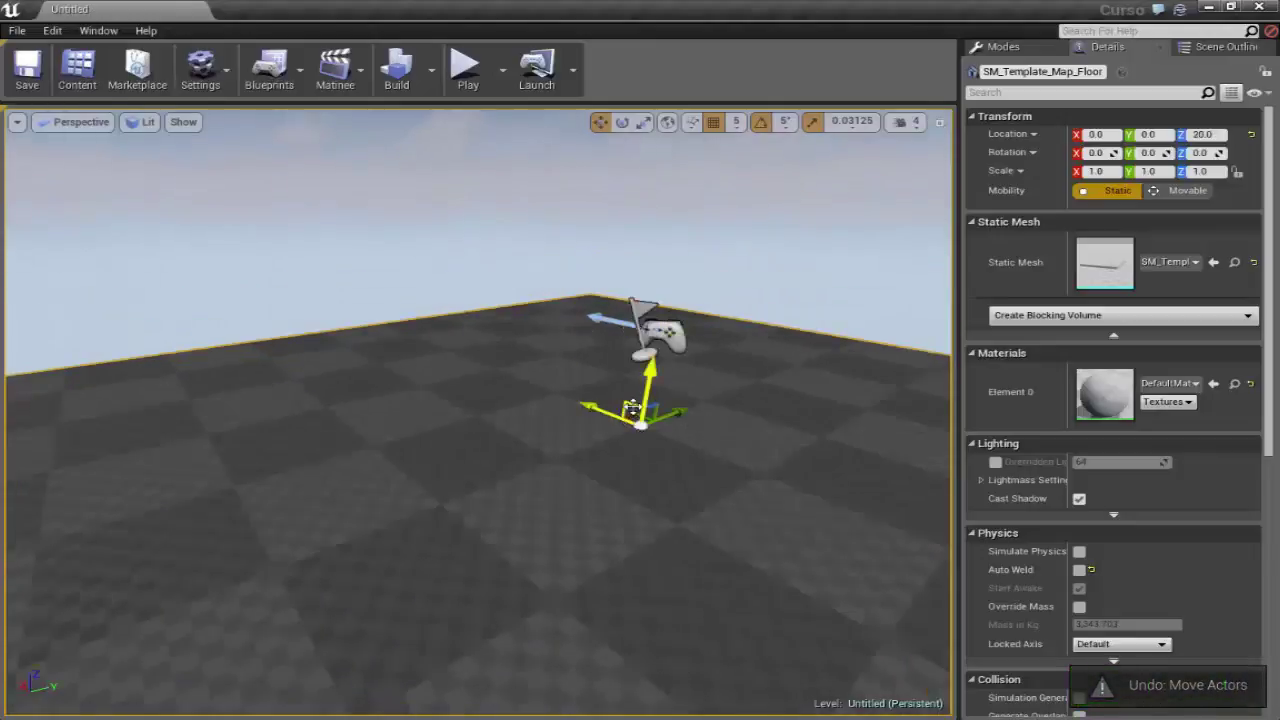
drag(632, 408, 517, 362)
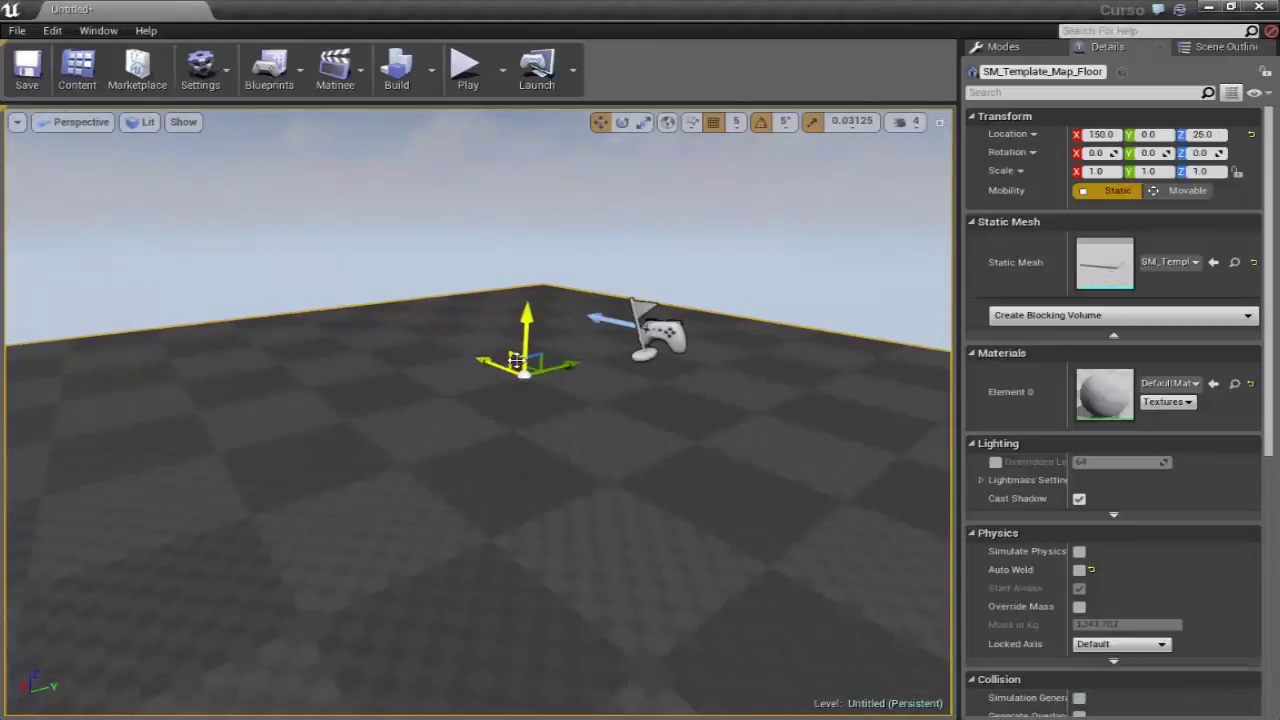
key(ctrl+z)
- Place the floor at X -25, Y -55, Z 20 and view it from several angles
mouse_move(557, 471)
right_down()
mouse_move(600, 420)
mouse_move(560, 285)
right_up()
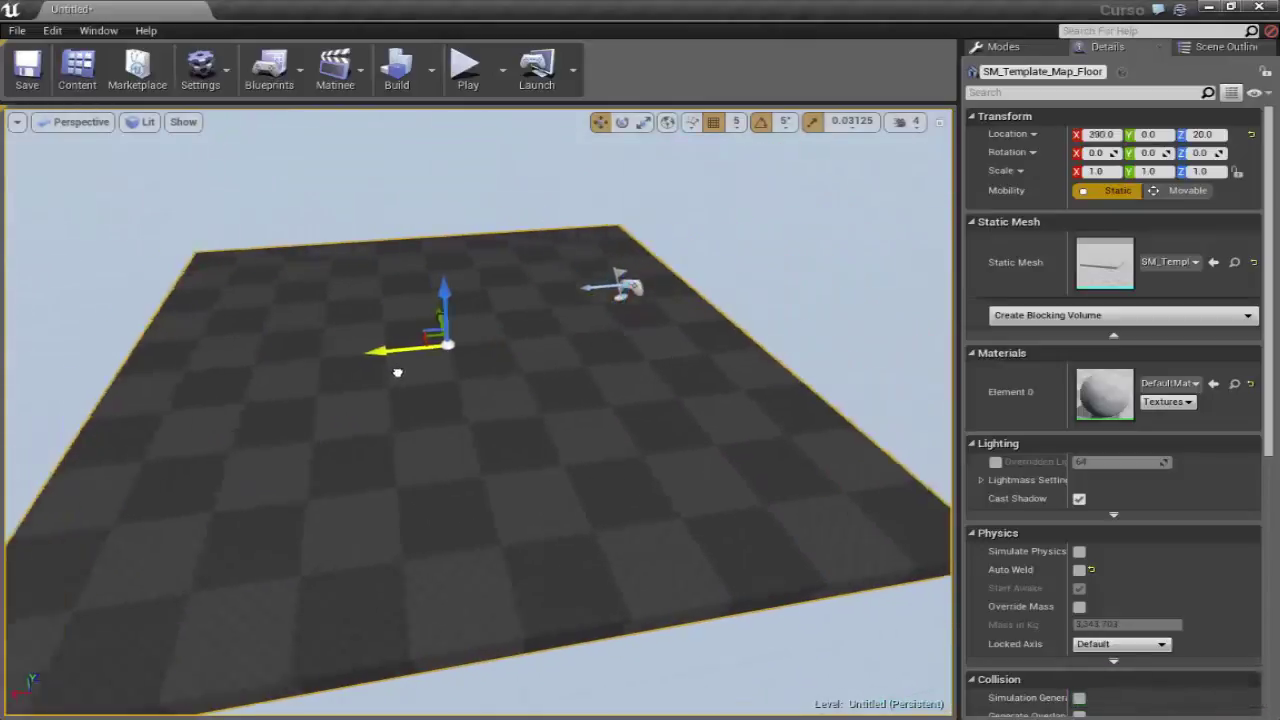
drag(570, 337, 627, 339)
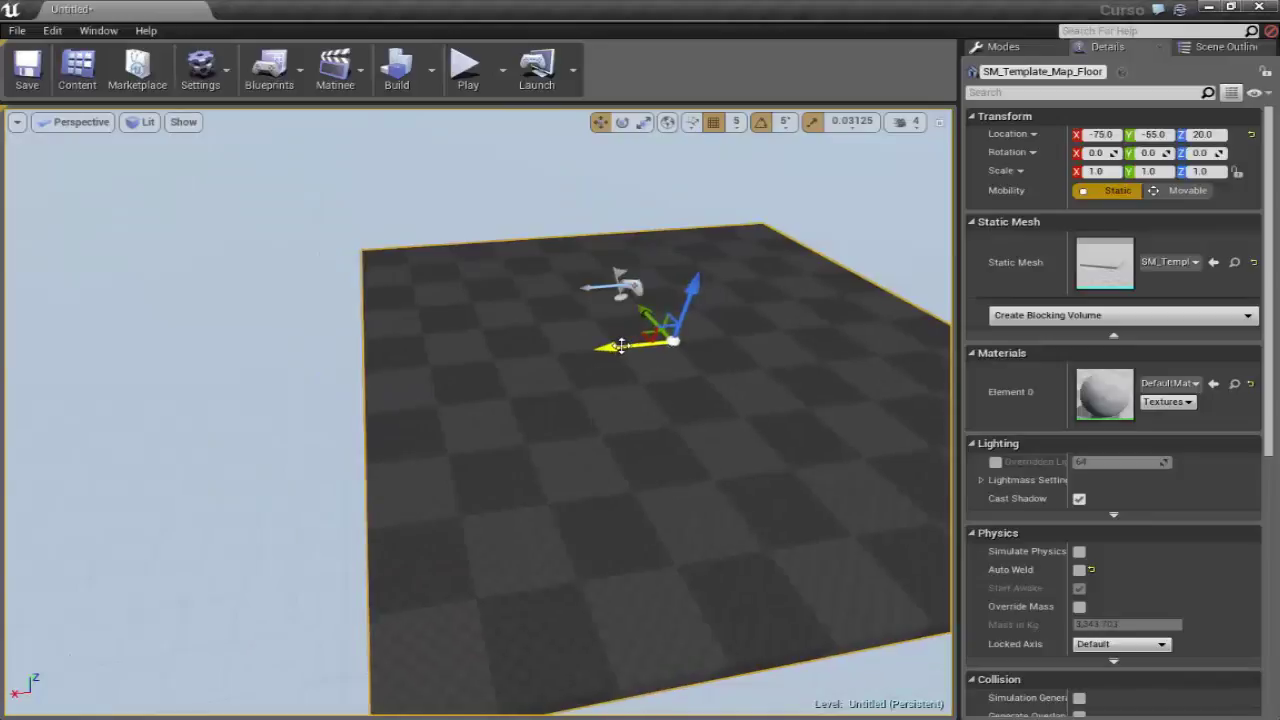
key(ctrl+z)
right_drag(705, 467, 607, 456)
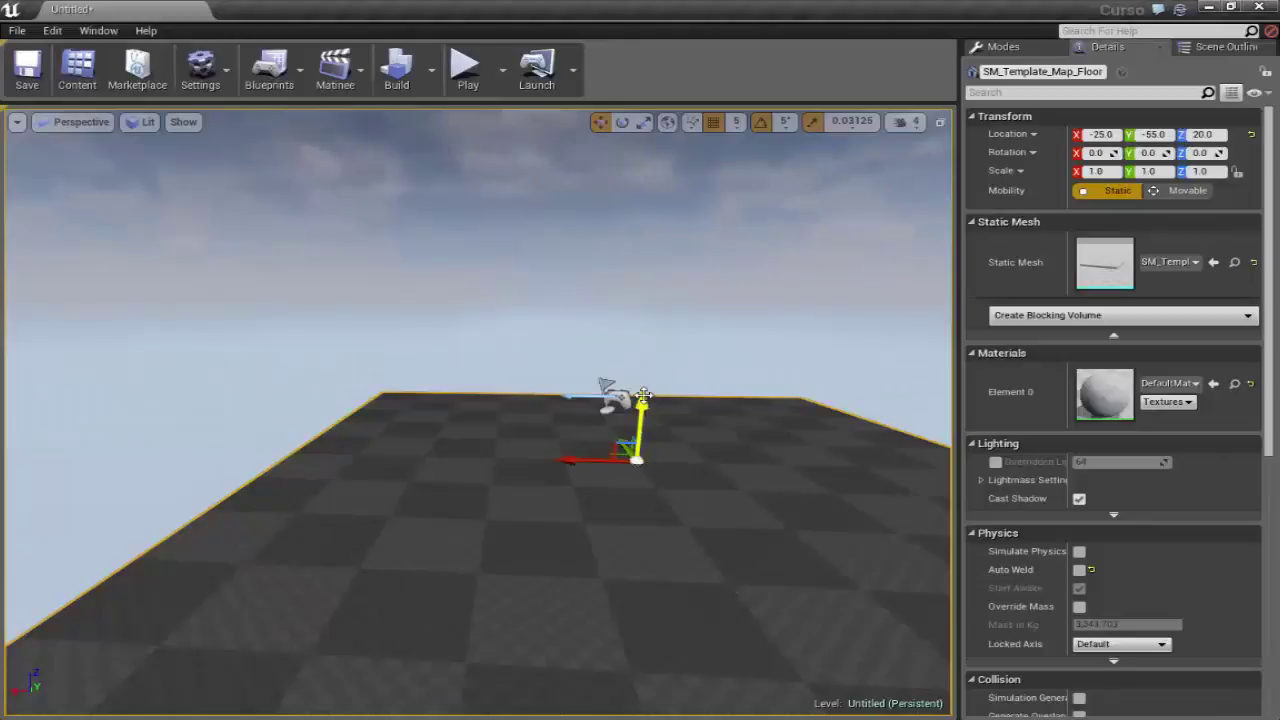
right_drag(480, 470, 593, 453)
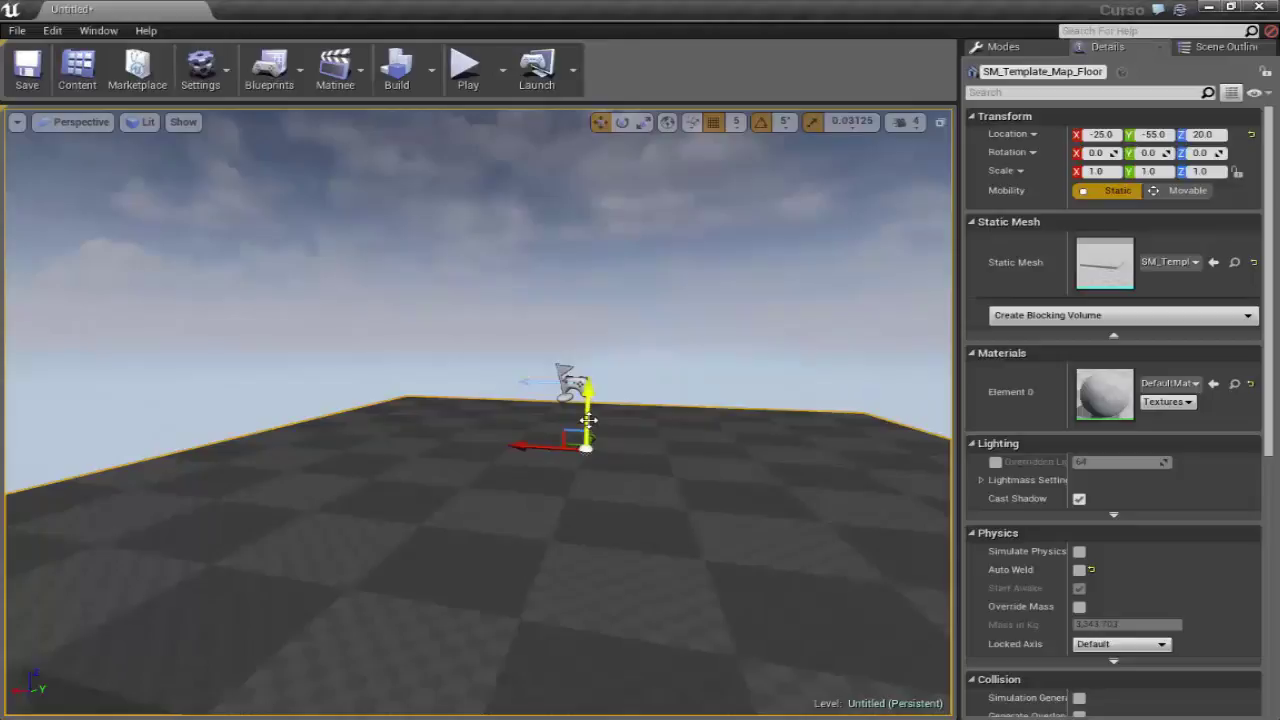
right_drag(242, 289, 280, 315)
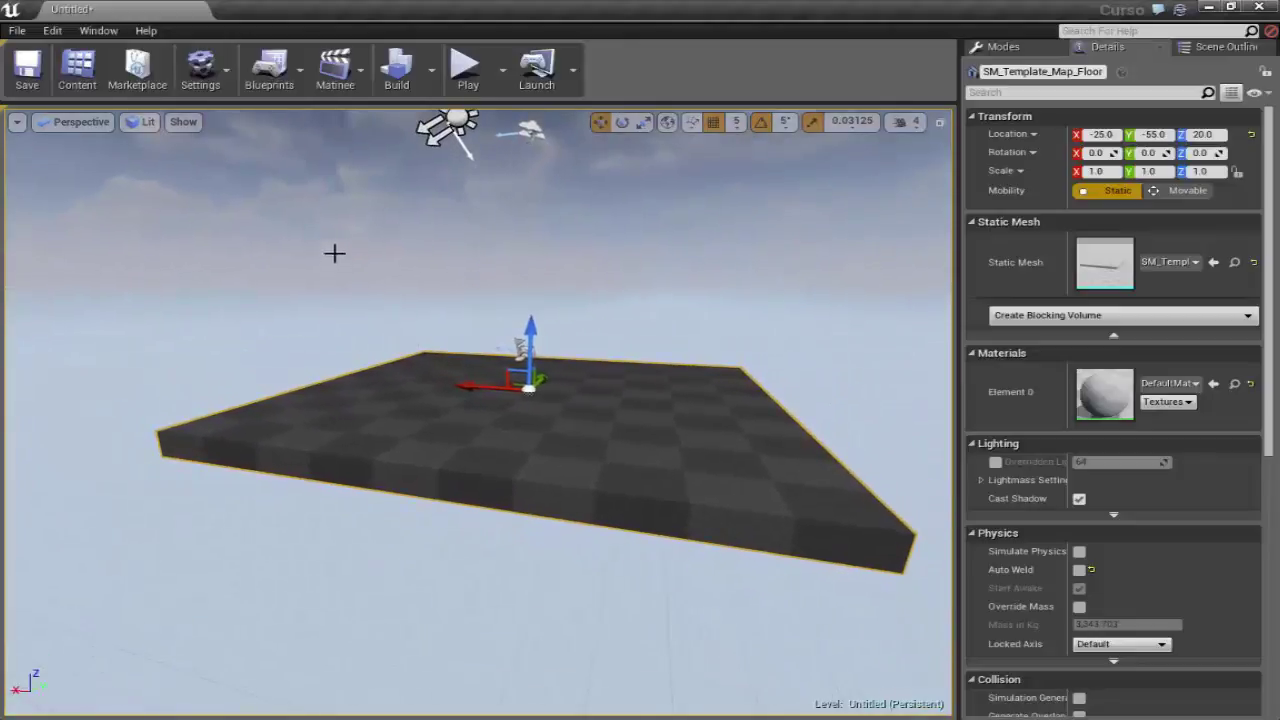
right_drag(436, 388, 437, 387)
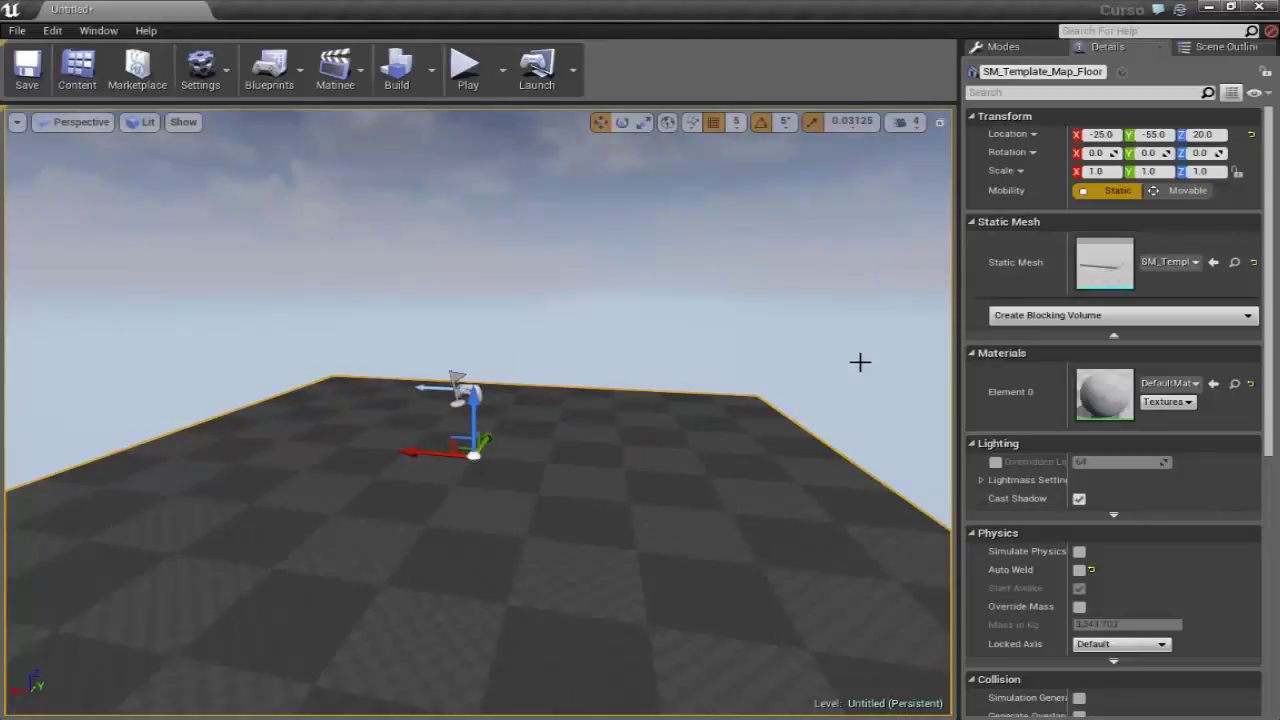
drag(754, 283, 535, 262)
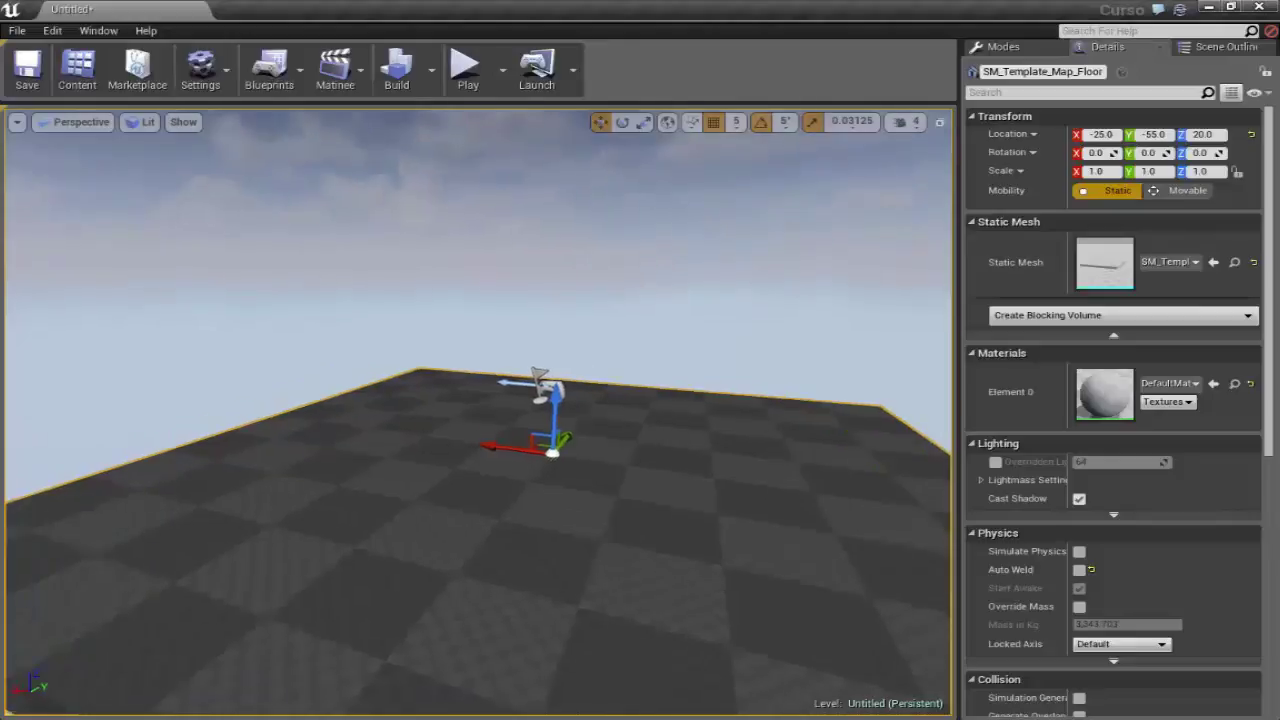
drag(726, 248, 744, 297)
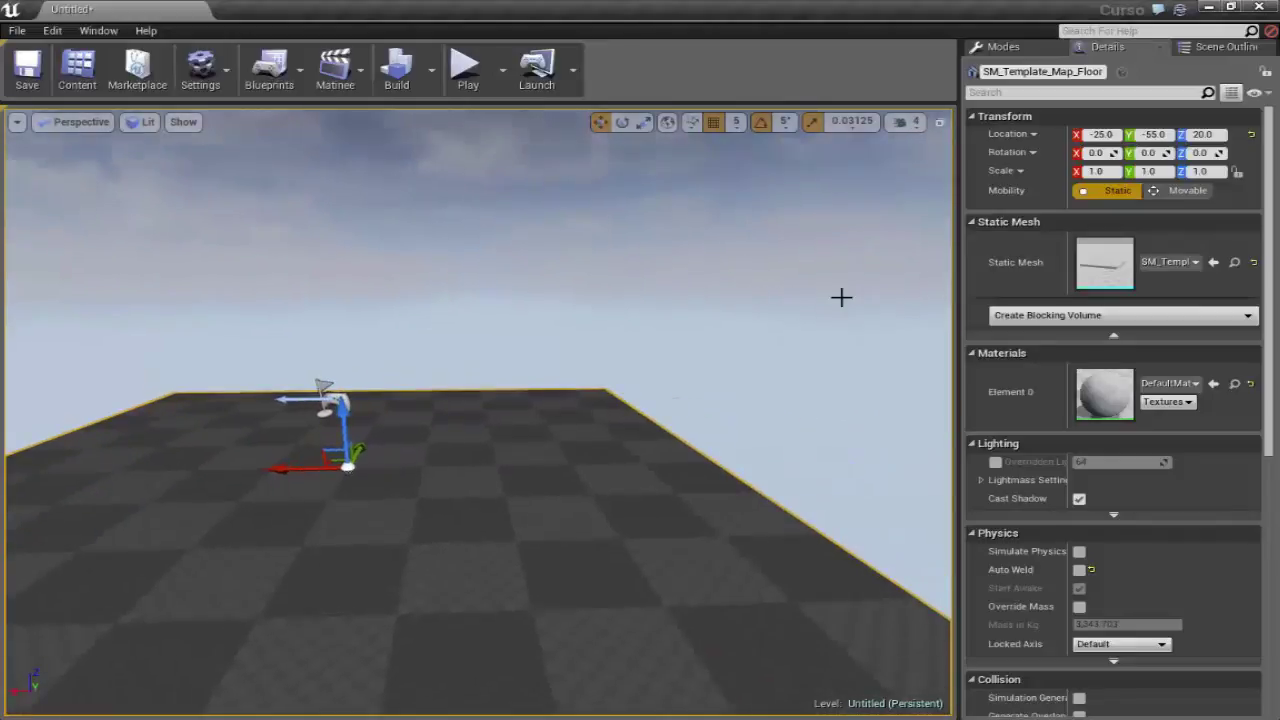
drag(589, 363, 480, 368)
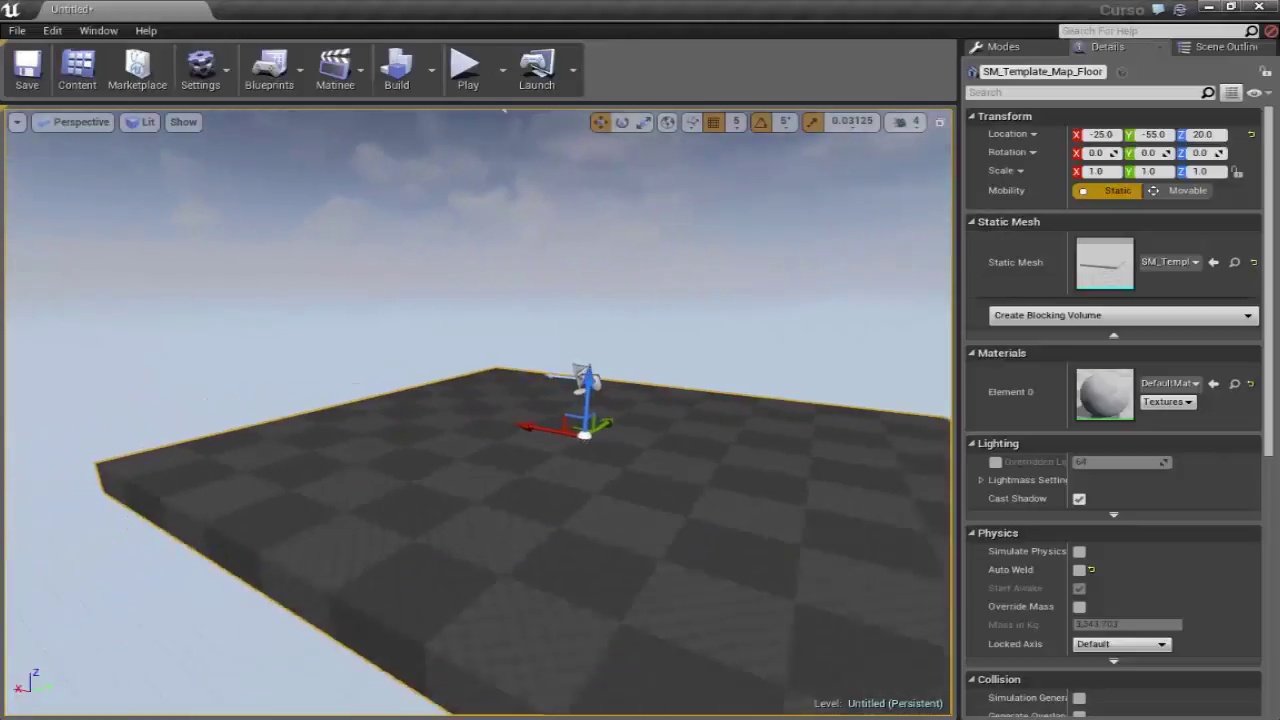
drag(607, 400, 660, 402)
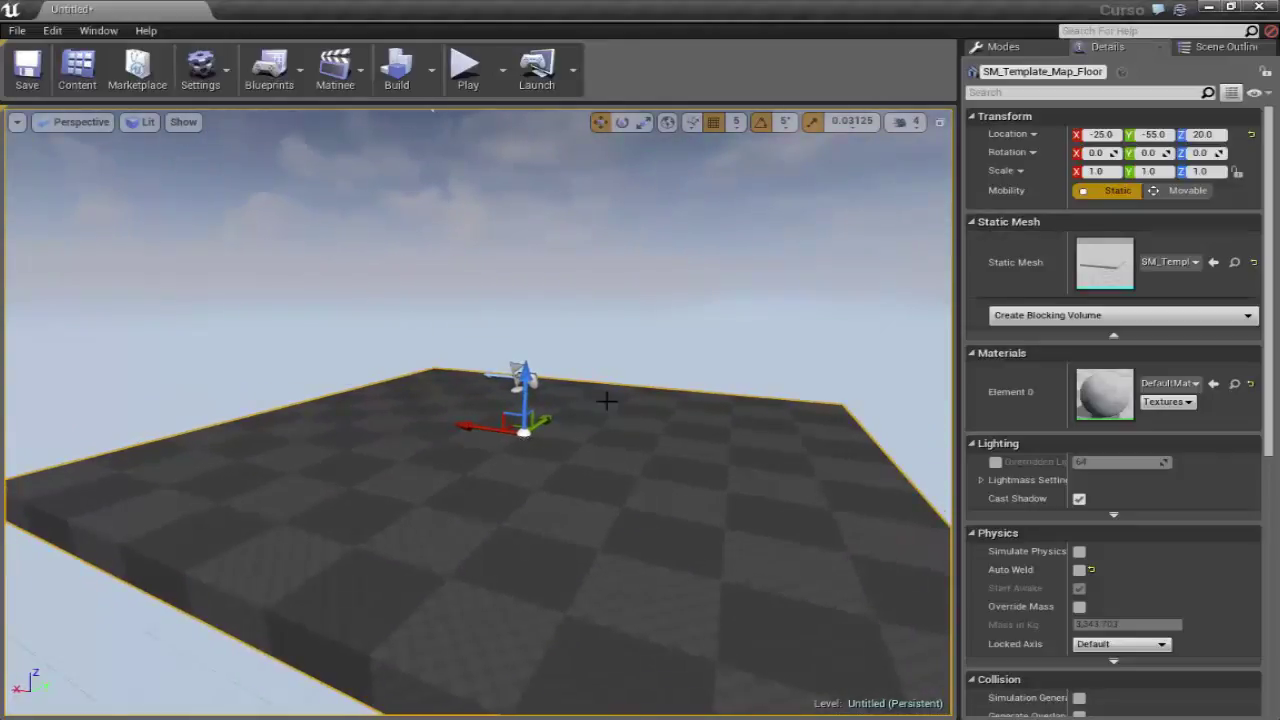
drag(699, 443, 760, 450)
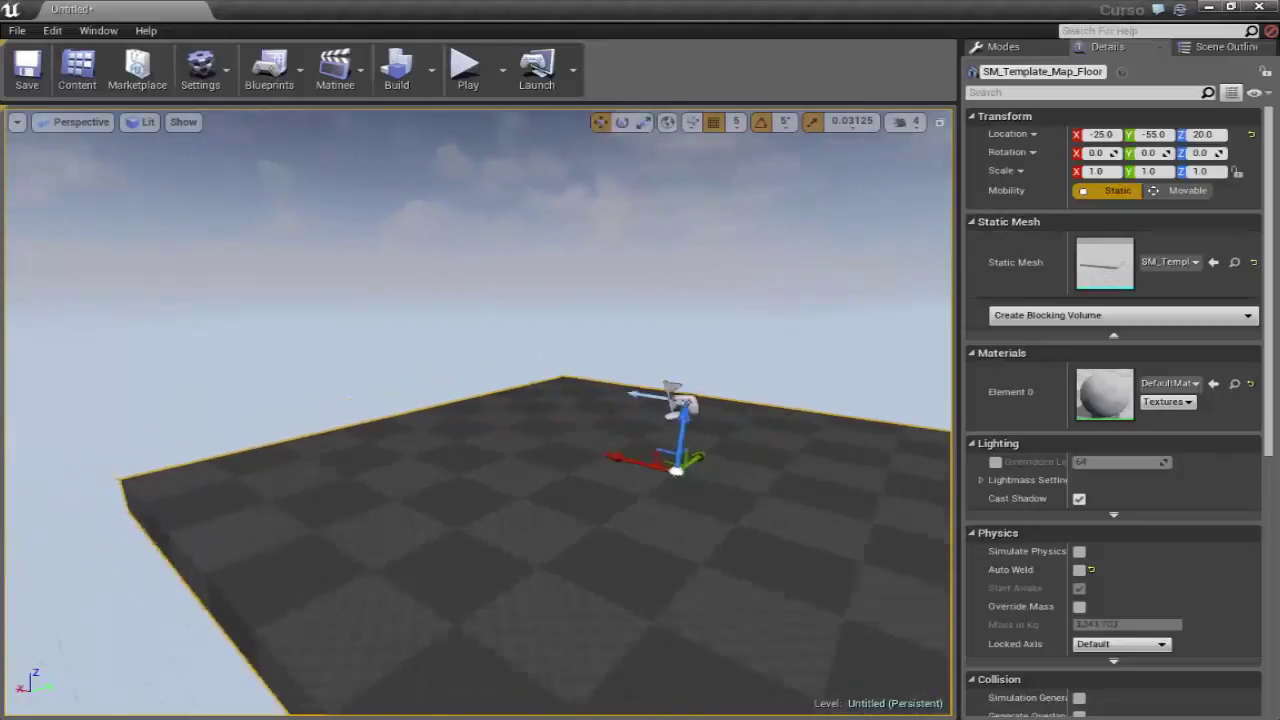
drag(500, 428, 472, 427)
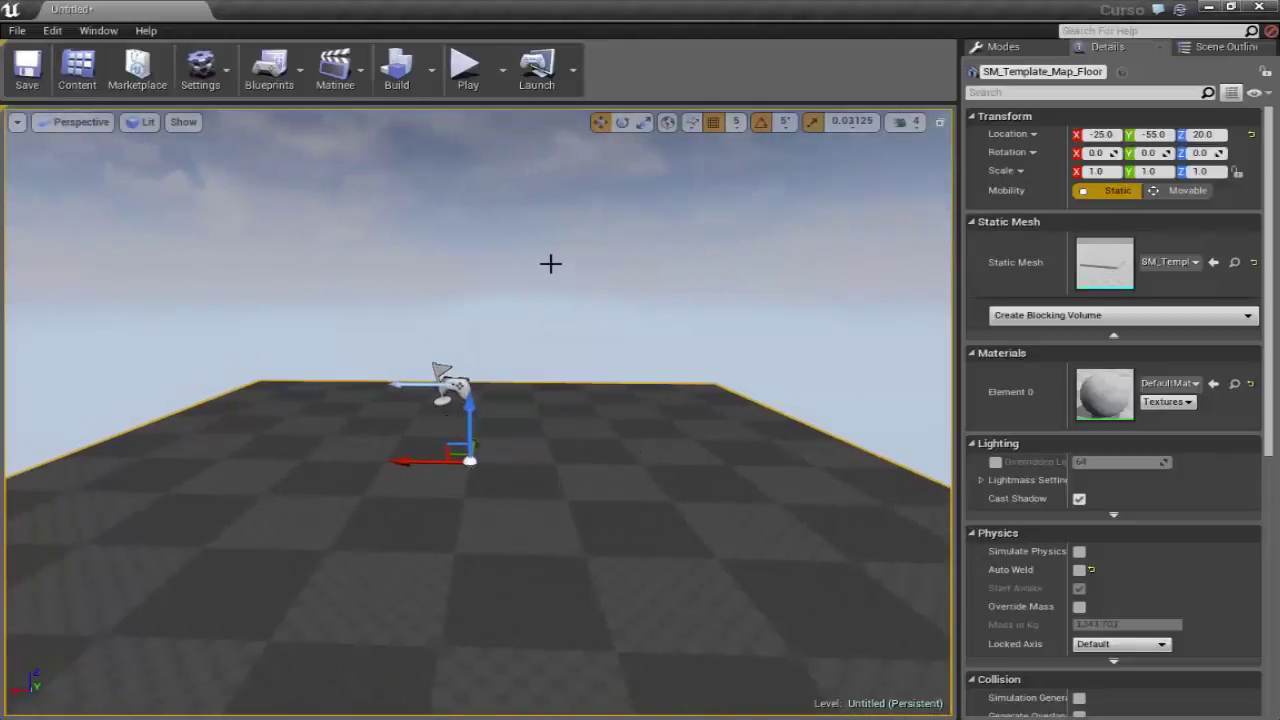
drag(280, 268, 270, 280)
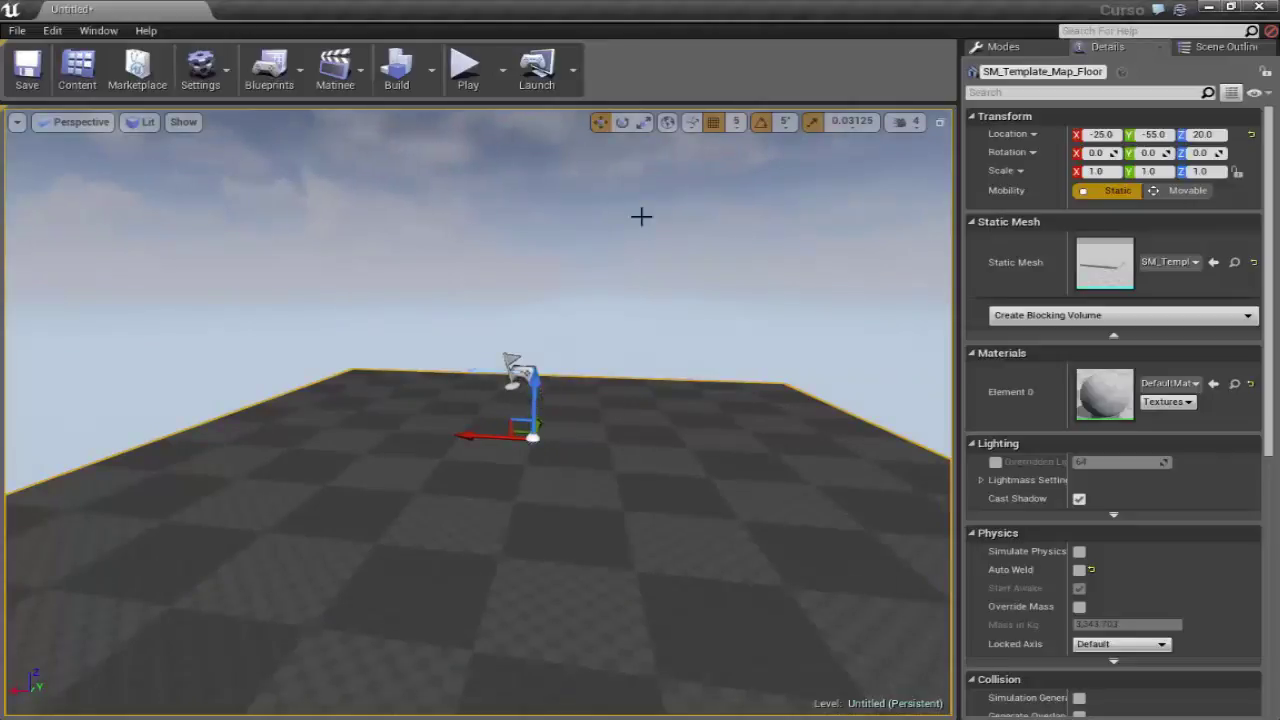
drag(293, 315, 354, 294)
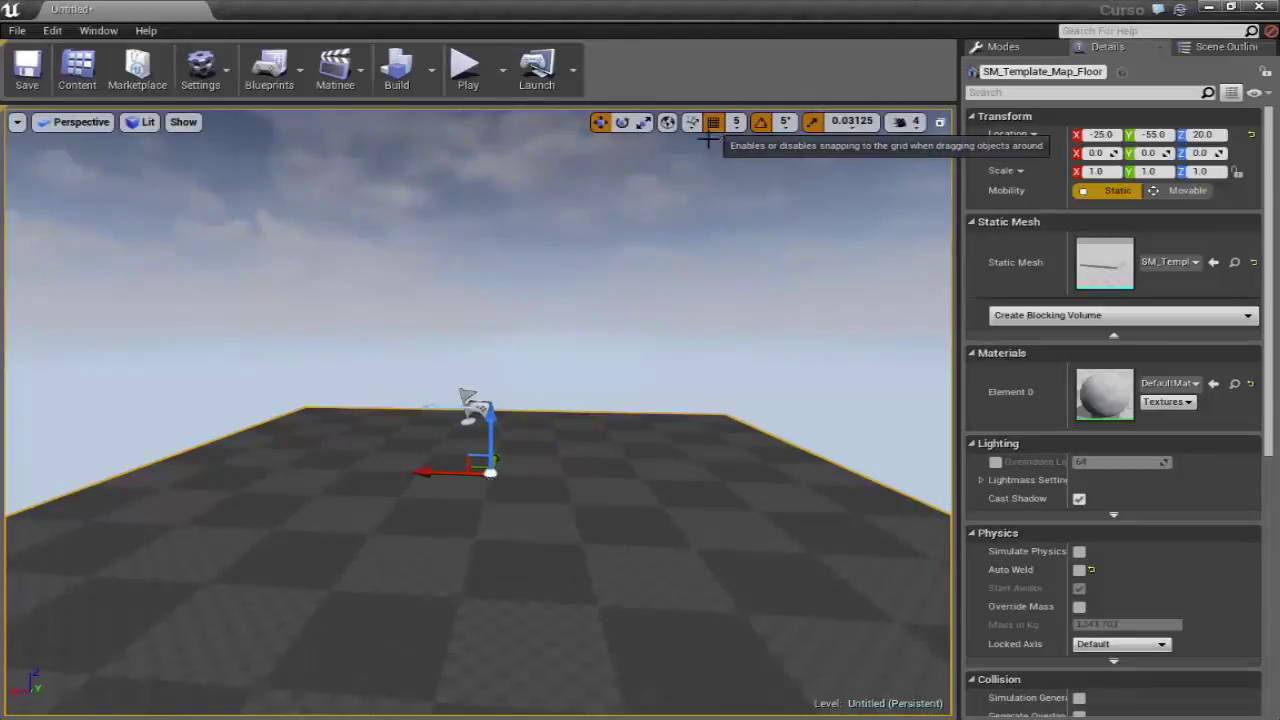
drag(727, 168, 735, 180)
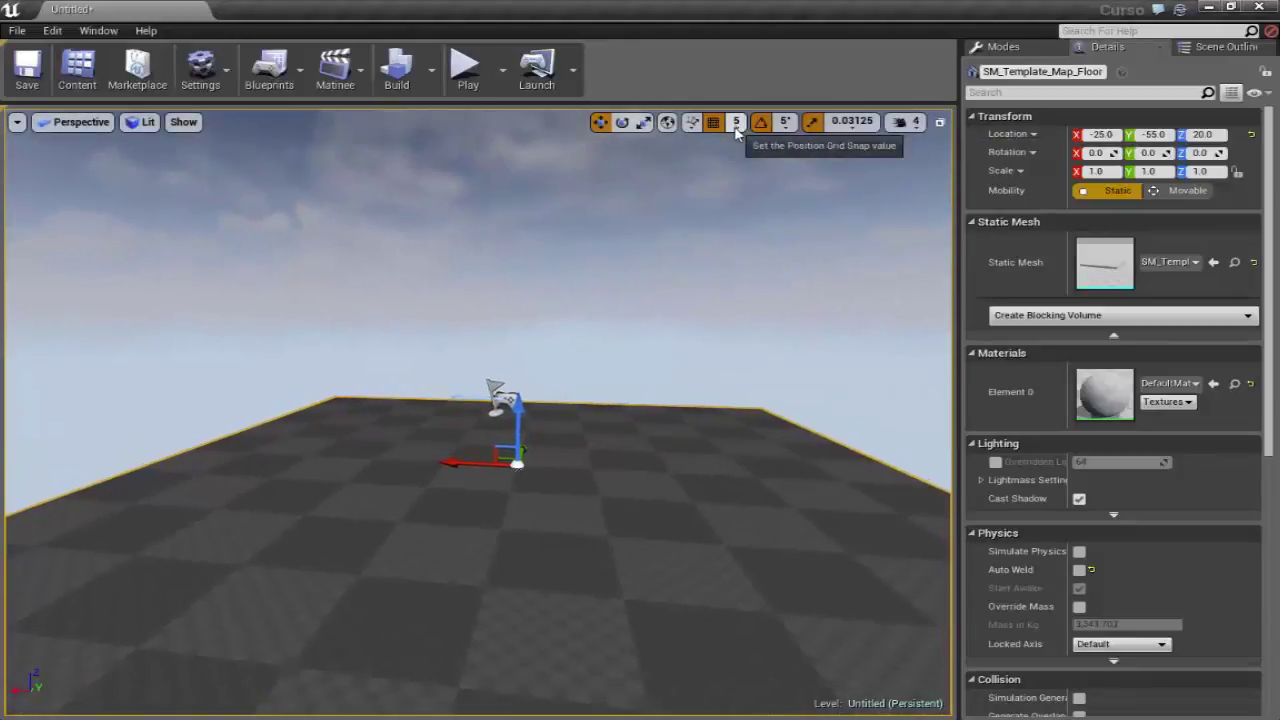
drag(694, 166, 705, 178)
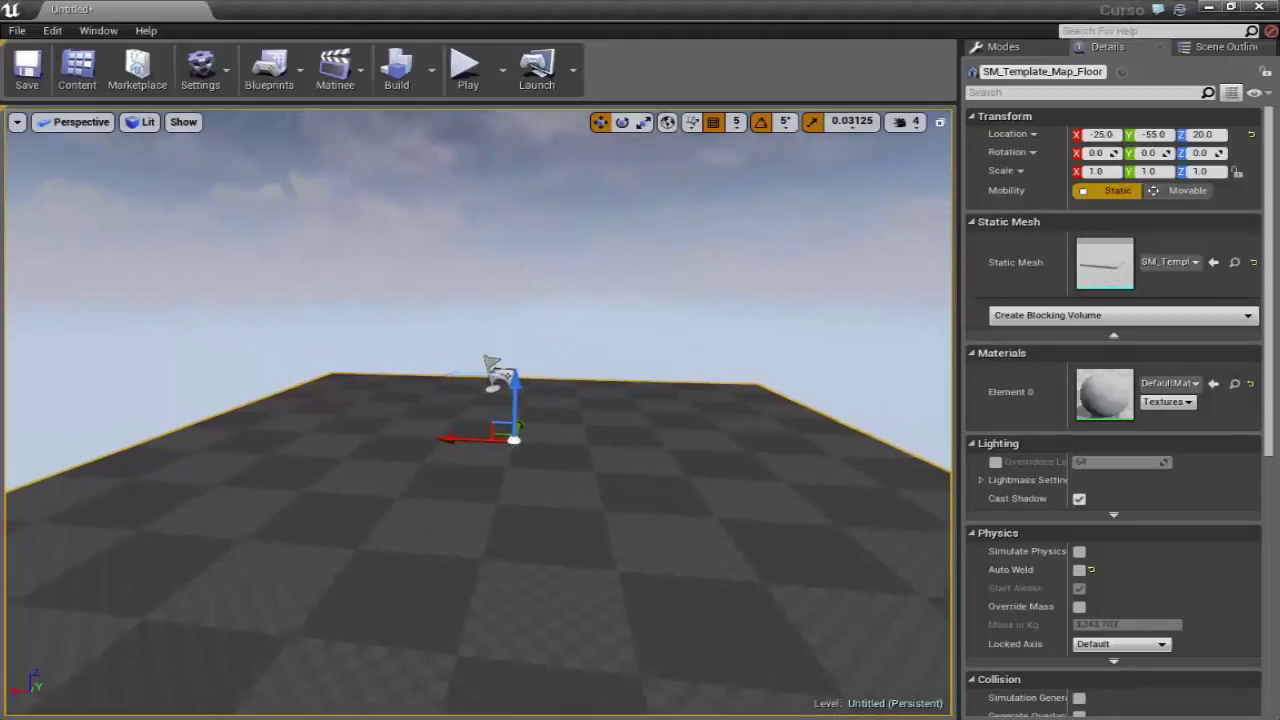
click(736, 122)
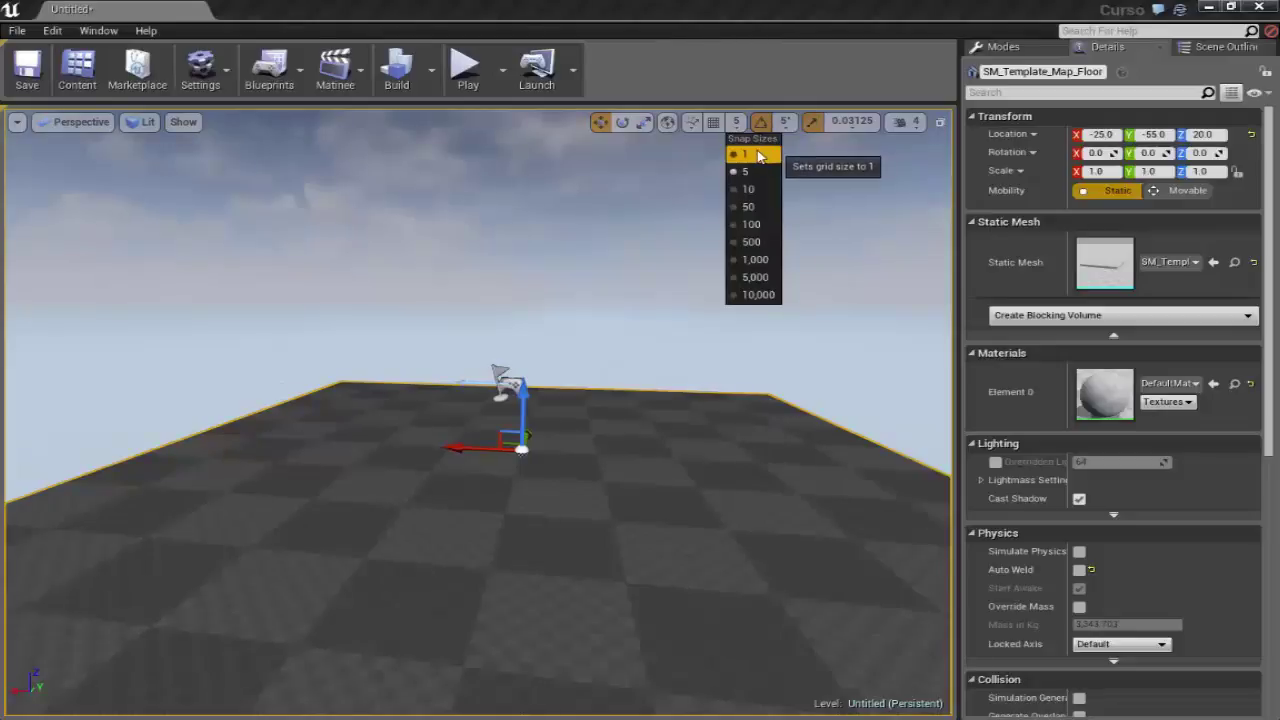
drag(573, 289, 620, 289)
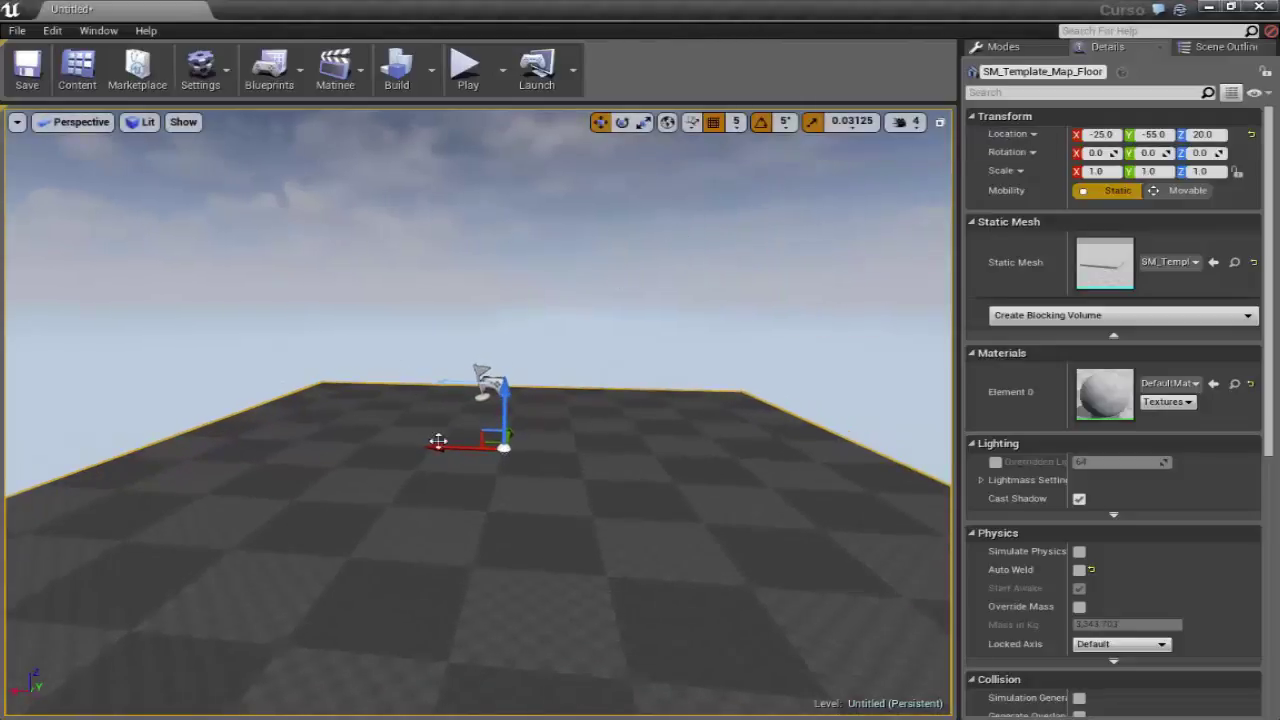
scroll(349, 420, down, 3)
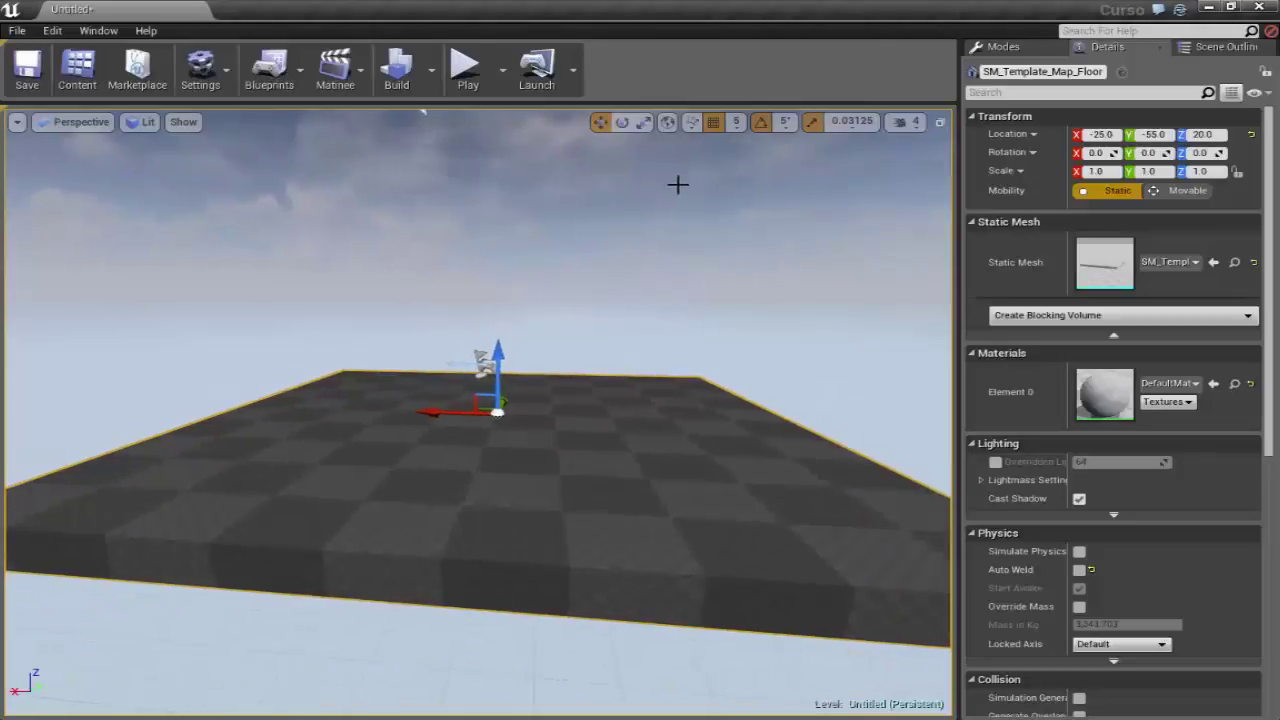
drag(423, 112, 470, 112)
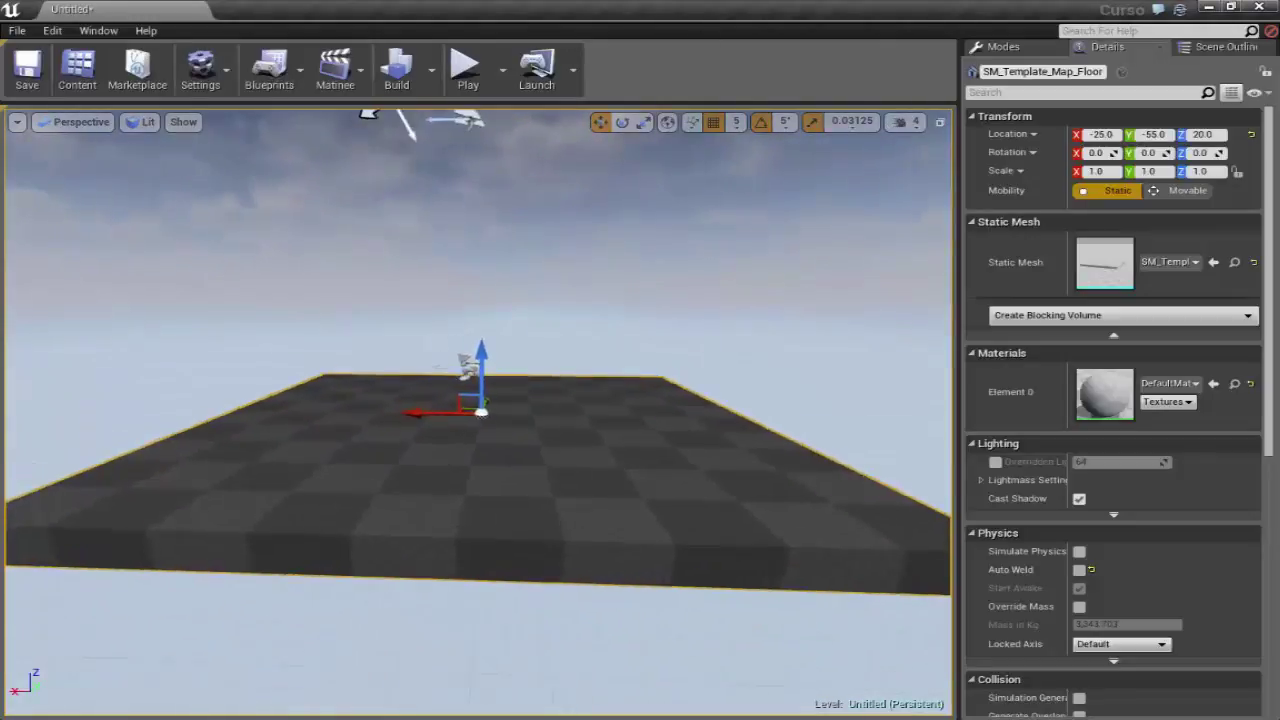
drag(654, 289, 654, 320)
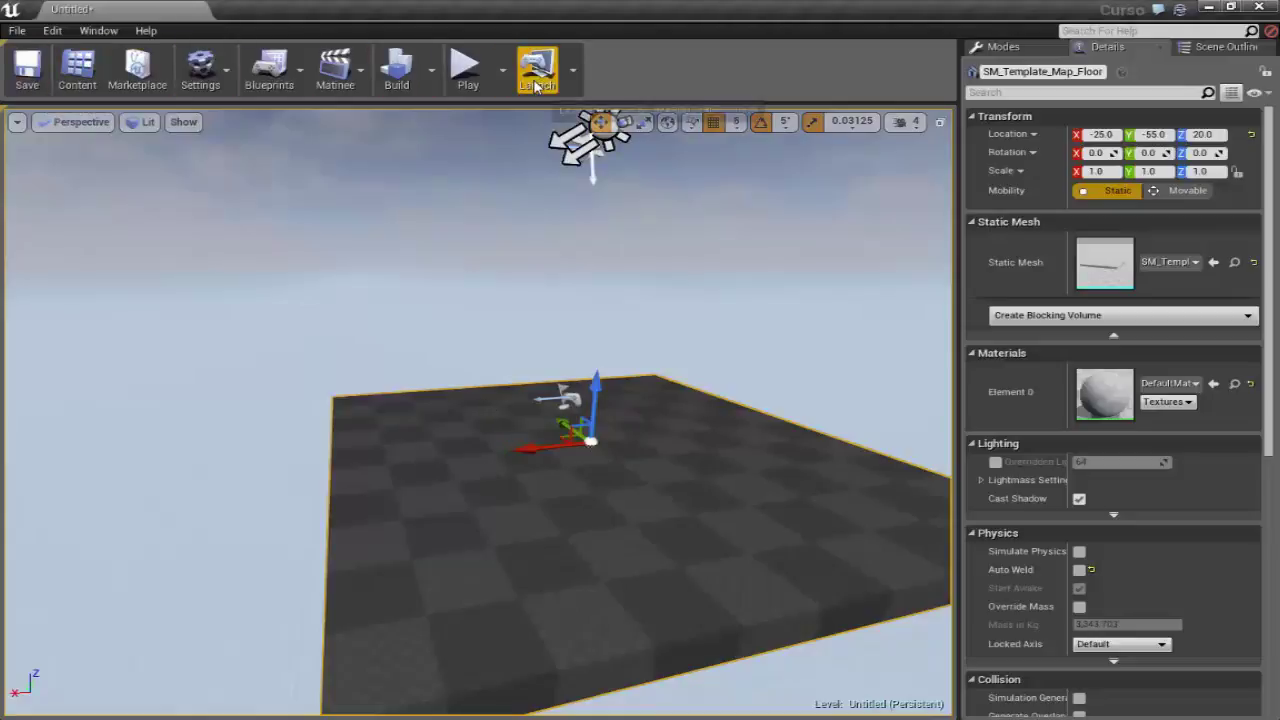
- Close the floating Content Browser and open the Marketplace in the Epic Games Launcher
drag(417, 258, 380, 262)
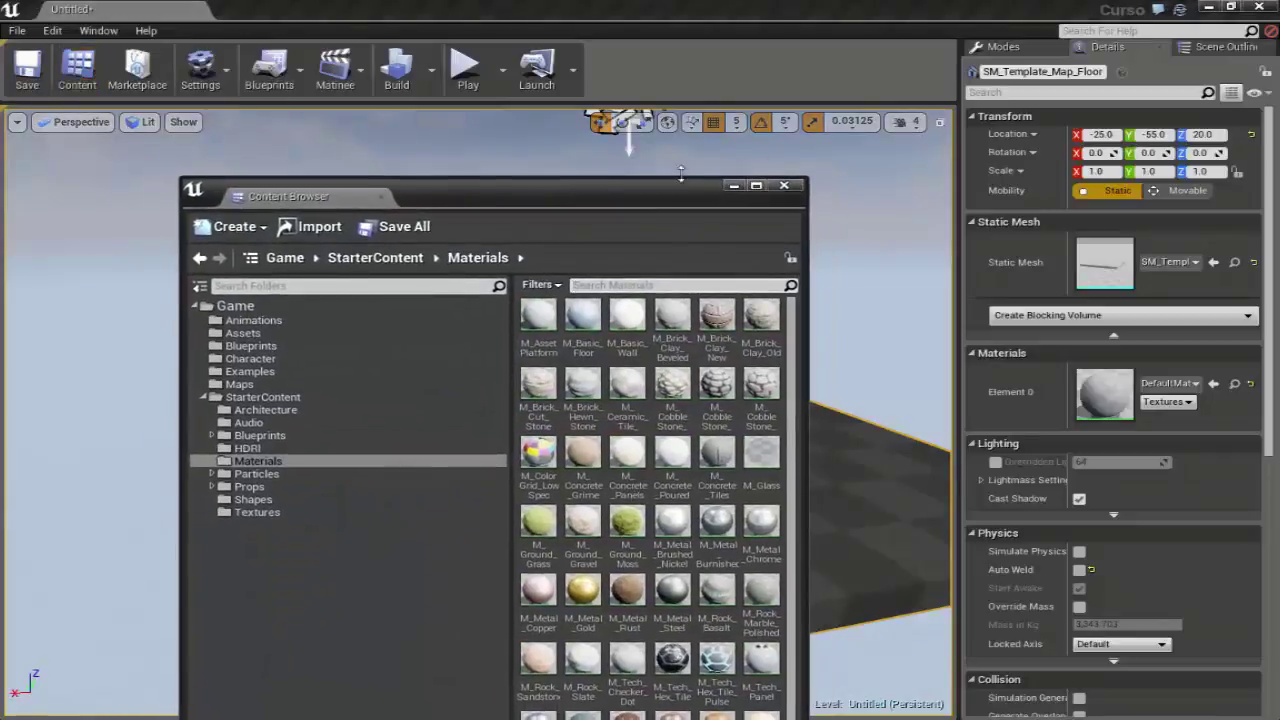
click(785, 187)
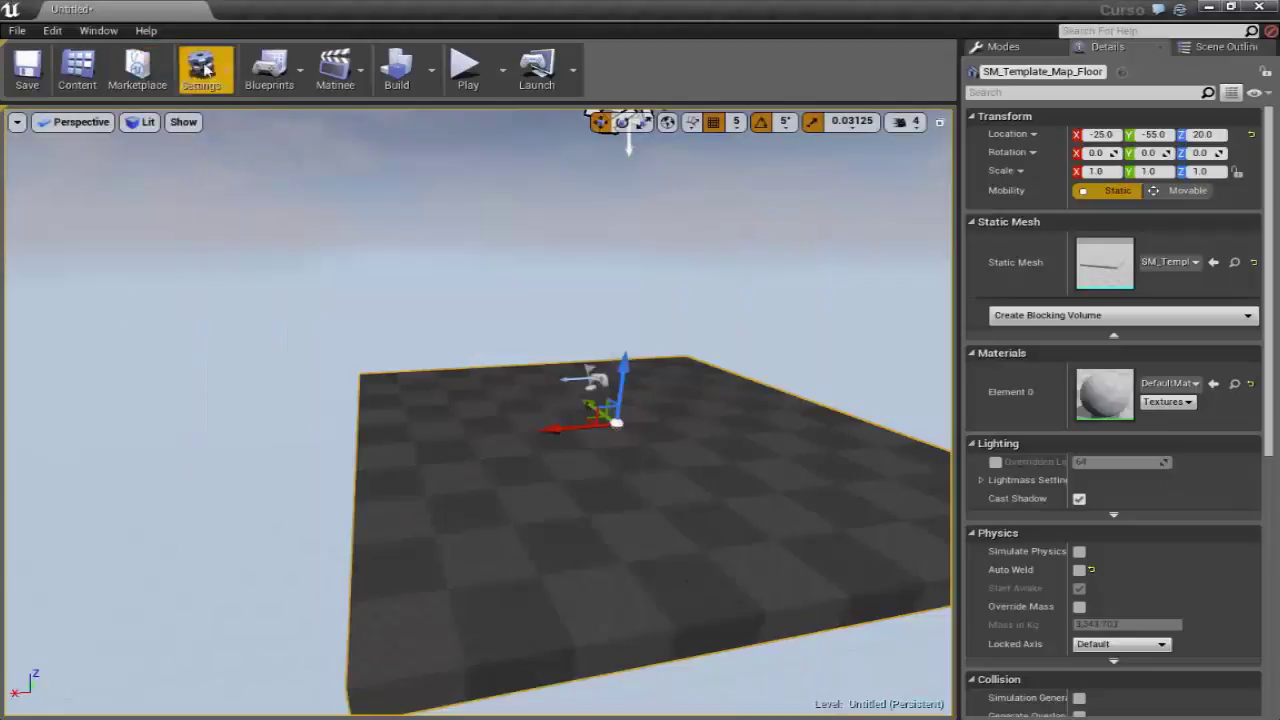
click(135, 88)
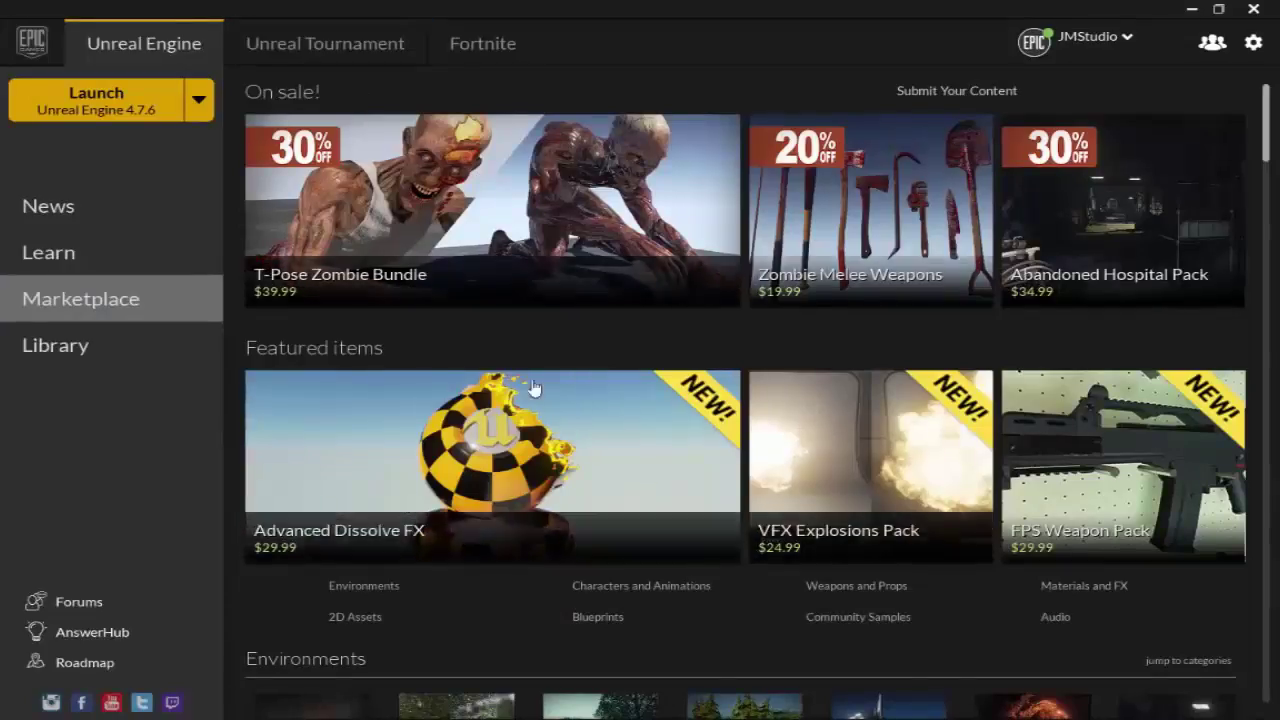
- Scroll through the Marketplace, then go to the Library listing engines 4.5.1, 4.6.1 and 4.7.6
scroll(477, 289, down, 5)
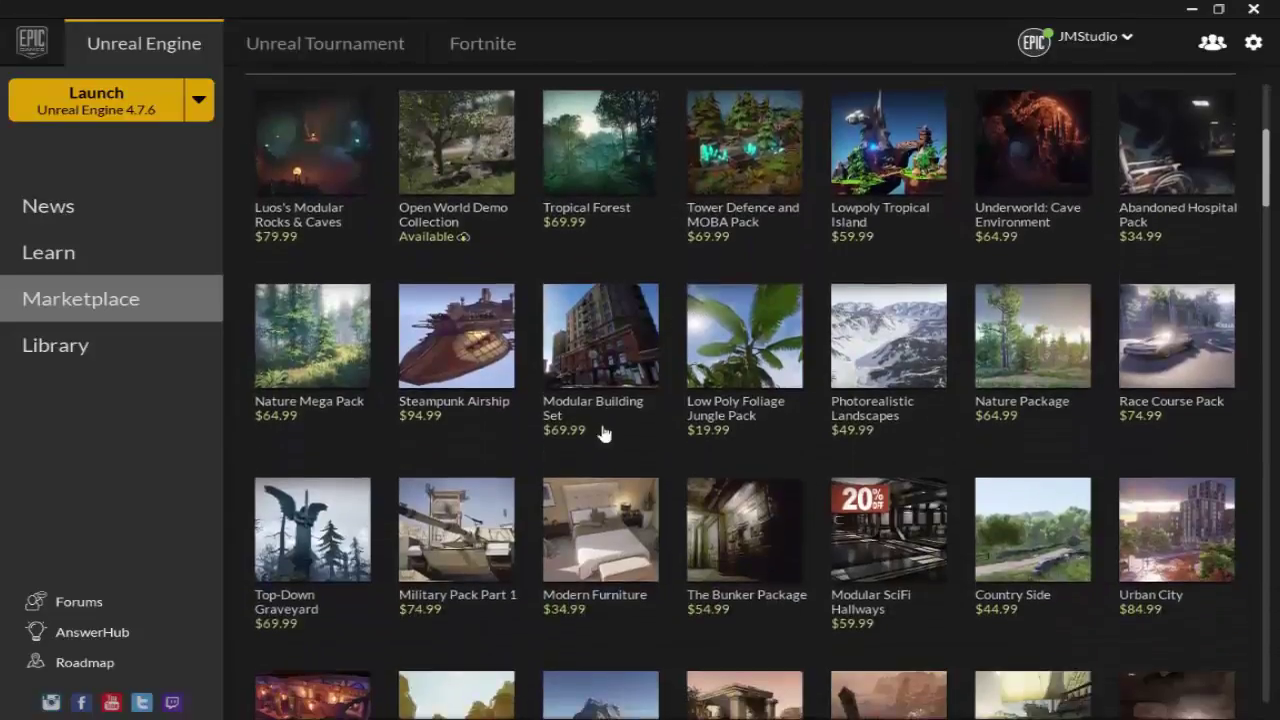
scroll(606, 434, up, 2)
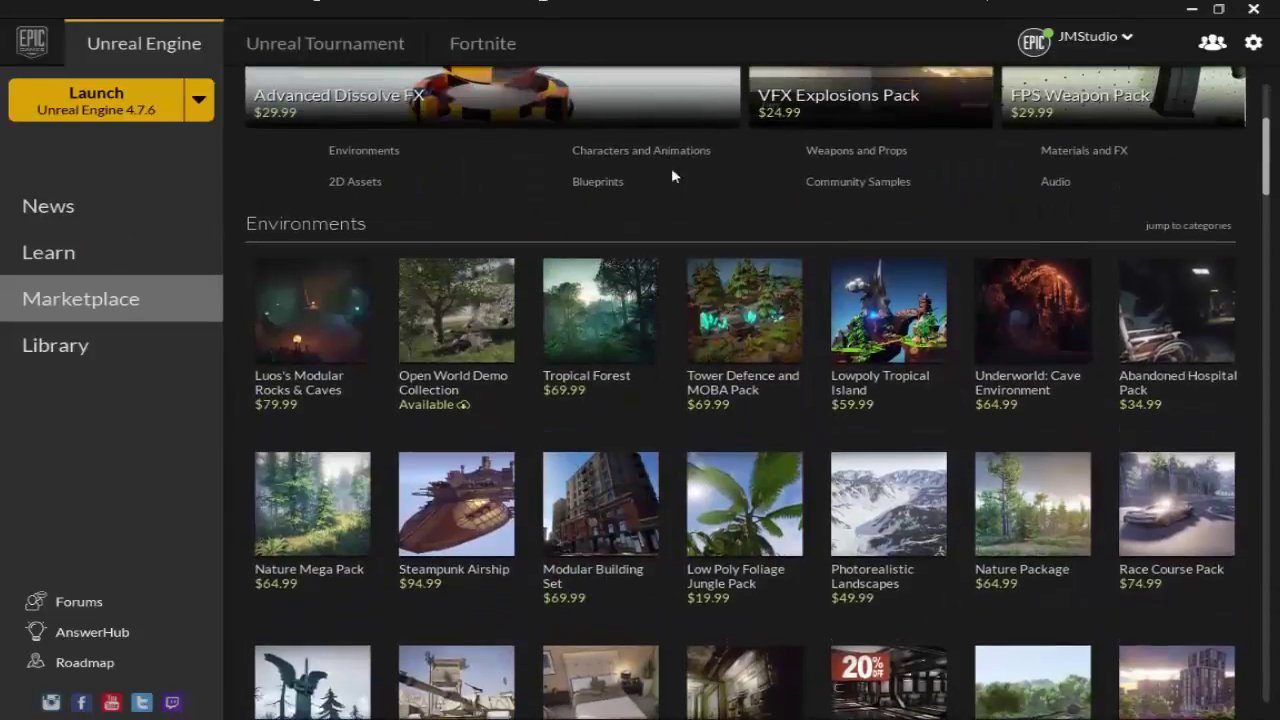
scroll(451, 251, up, 2)
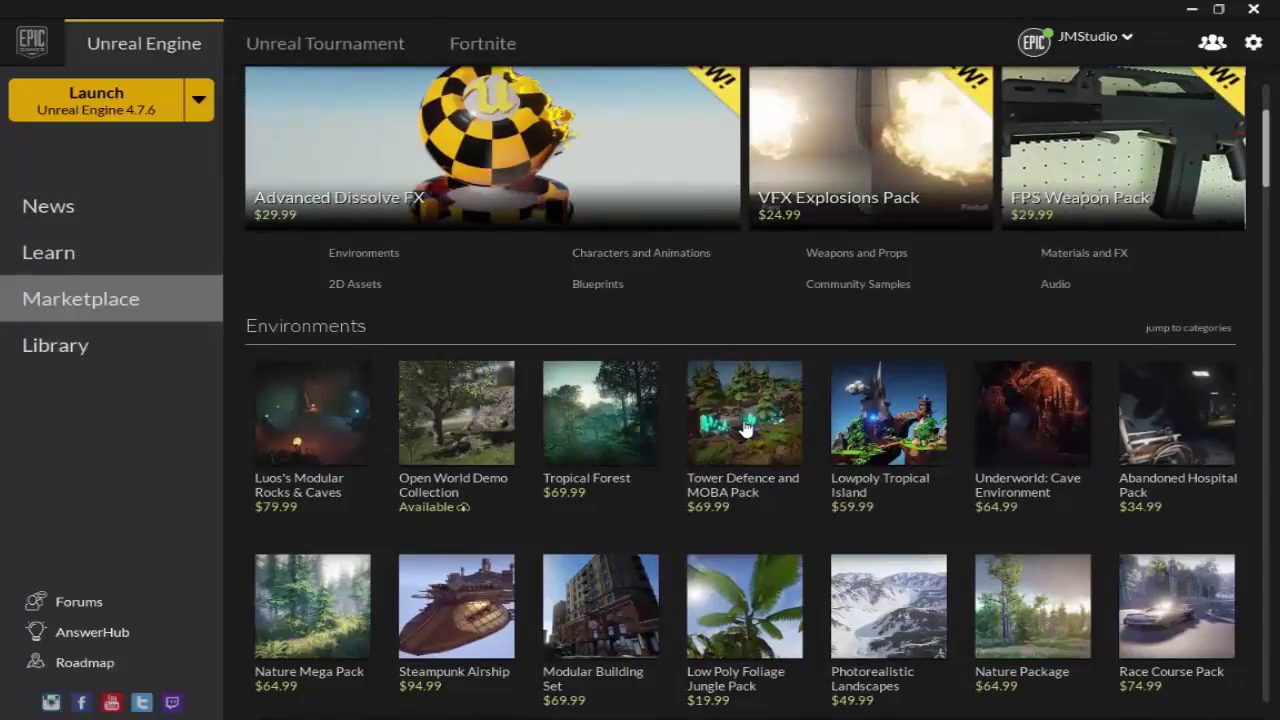
scroll(651, 400, down, 5)
scroll(727, 358, down, 4)
scroll(803, 372, down, 4)
scroll(805, 370, down, 4)
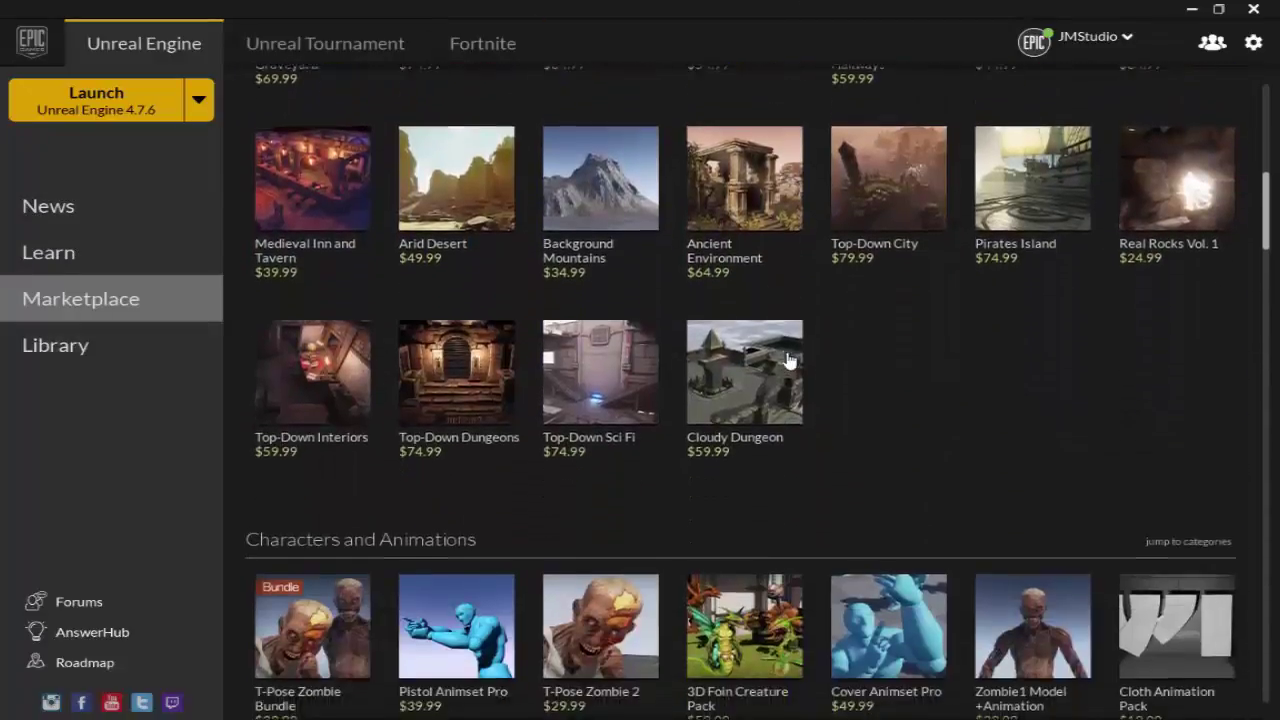
scroll(806, 366, down, 4)
scroll(806, 369, down, 4)
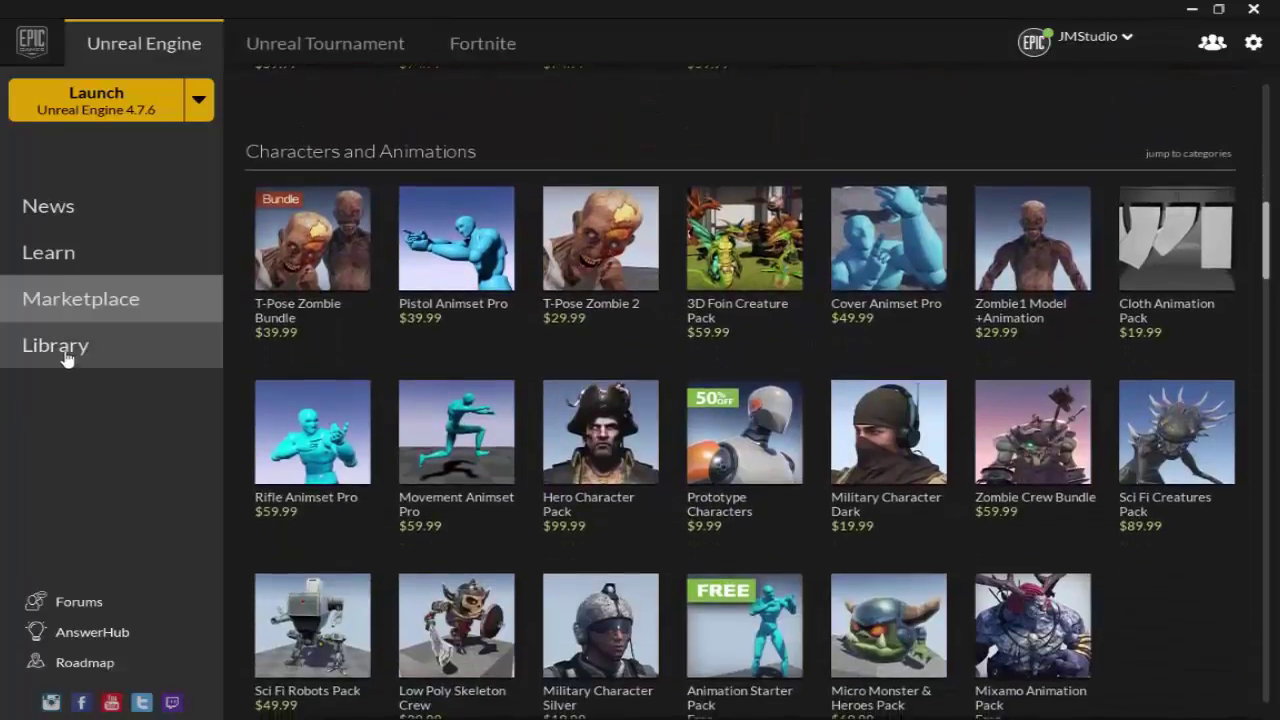
click(62, 350)
scroll(778, 407, up, 1)
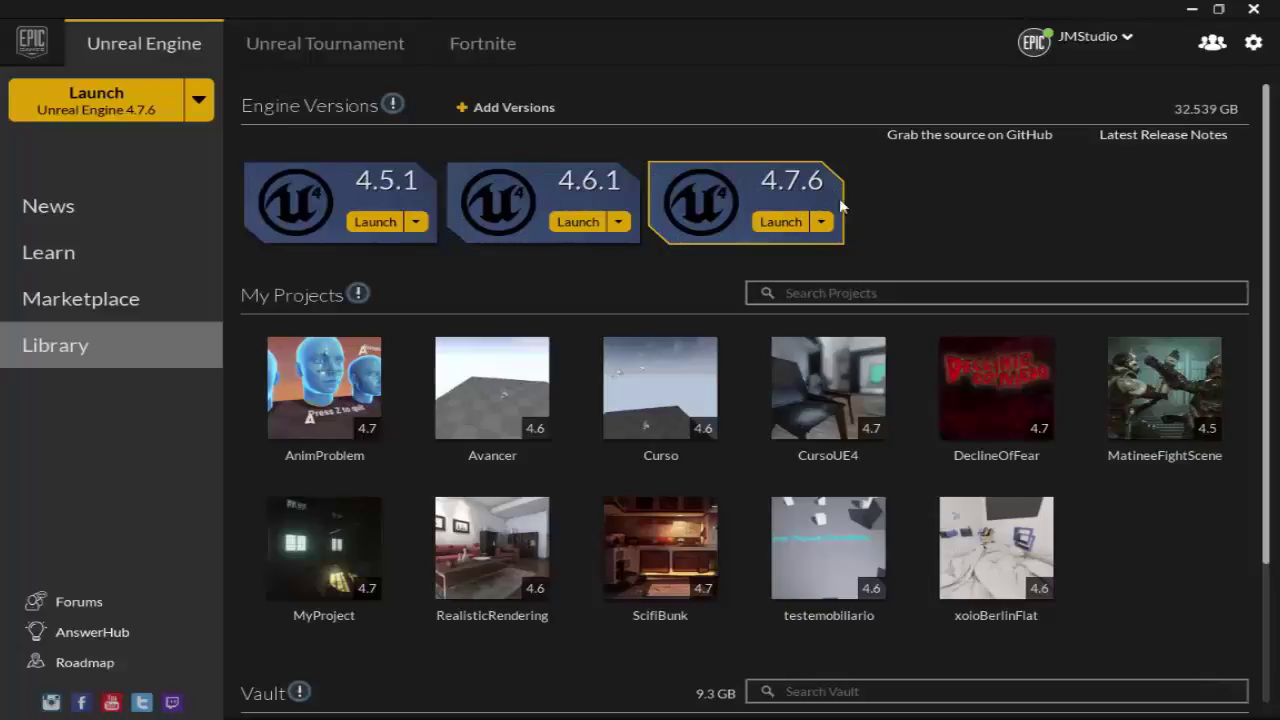
click(830, 292)
click(493, 108)
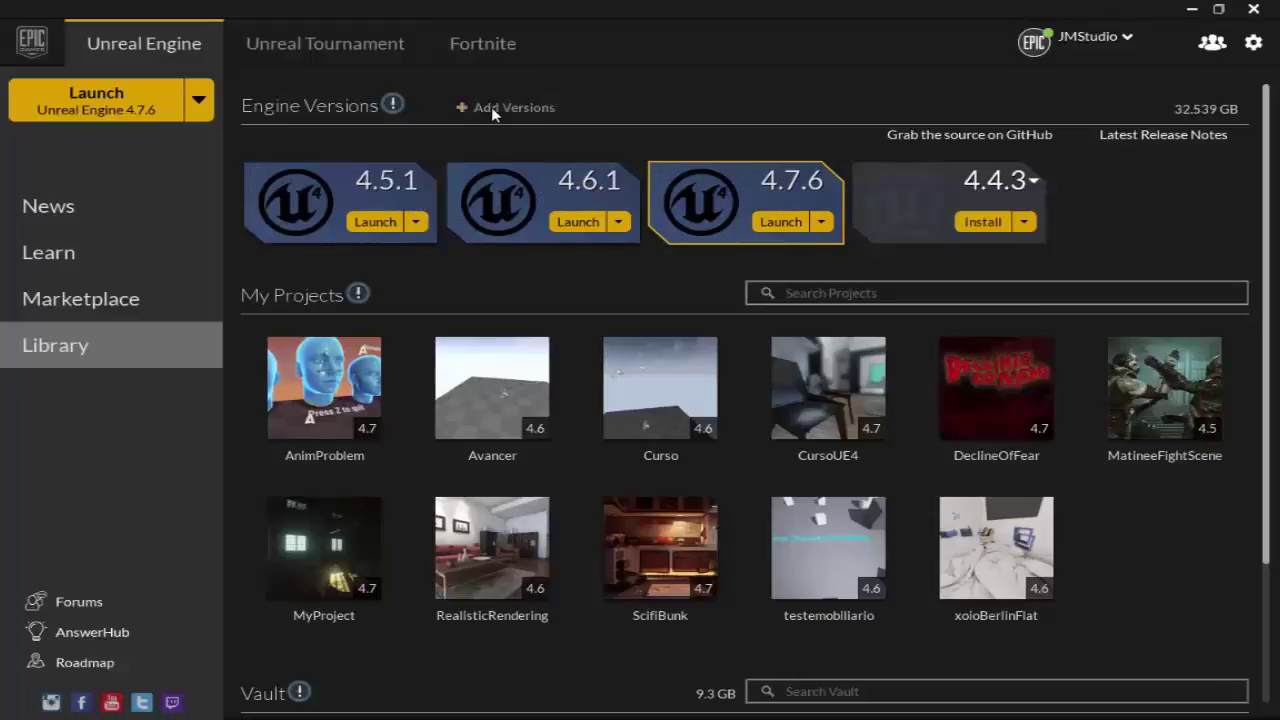
click(1034, 181)
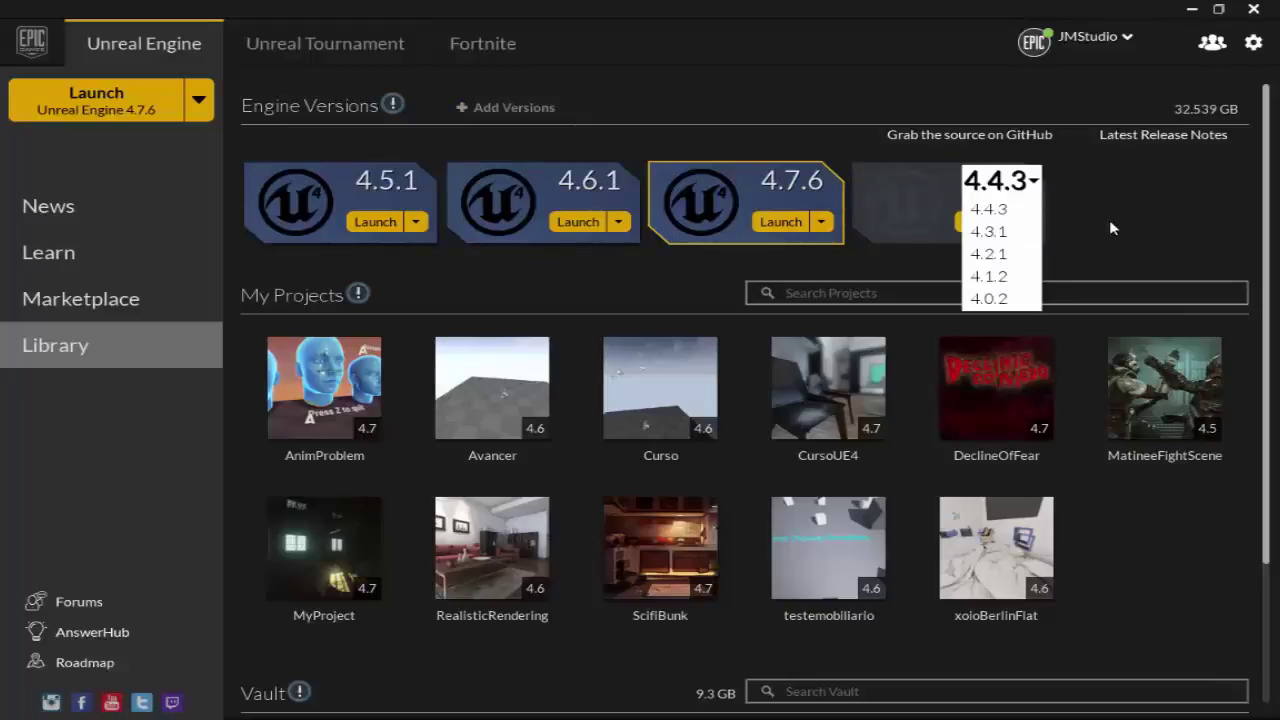
click(1026, 208)
click(861, 175)
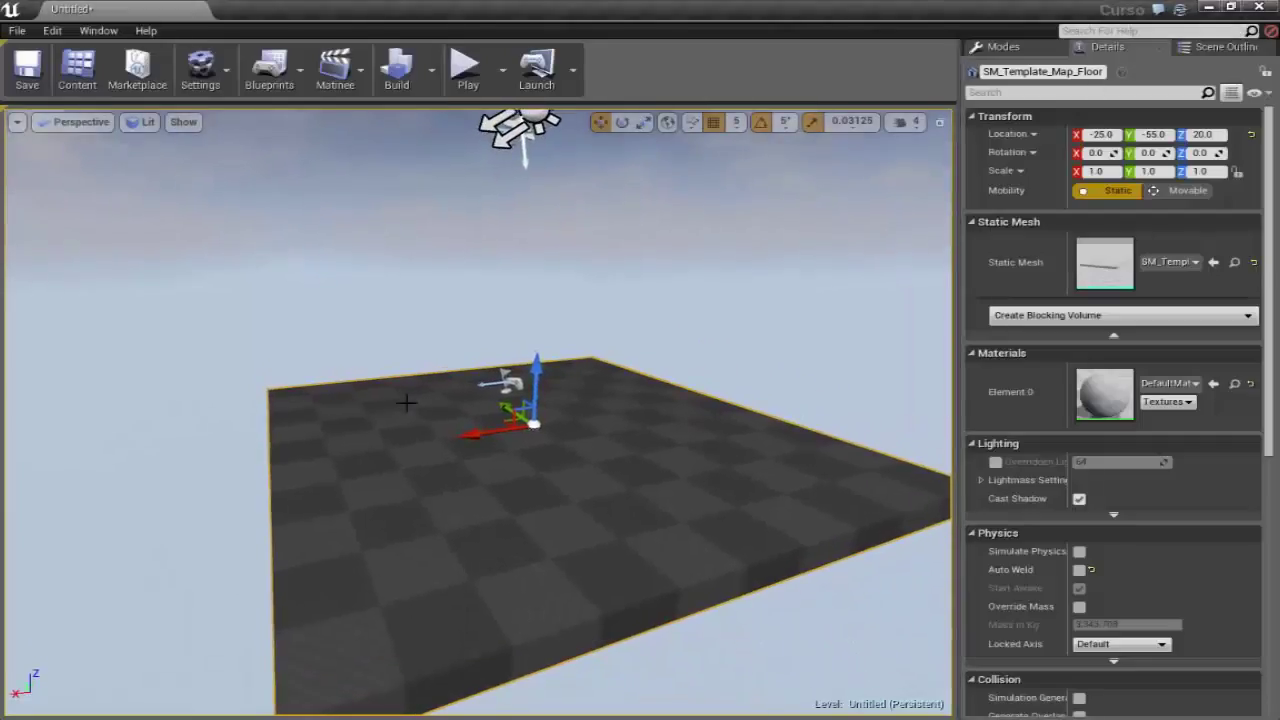
- Switch between the right-hand tabs and settle on the Modes placement panel
click(1018, 43)
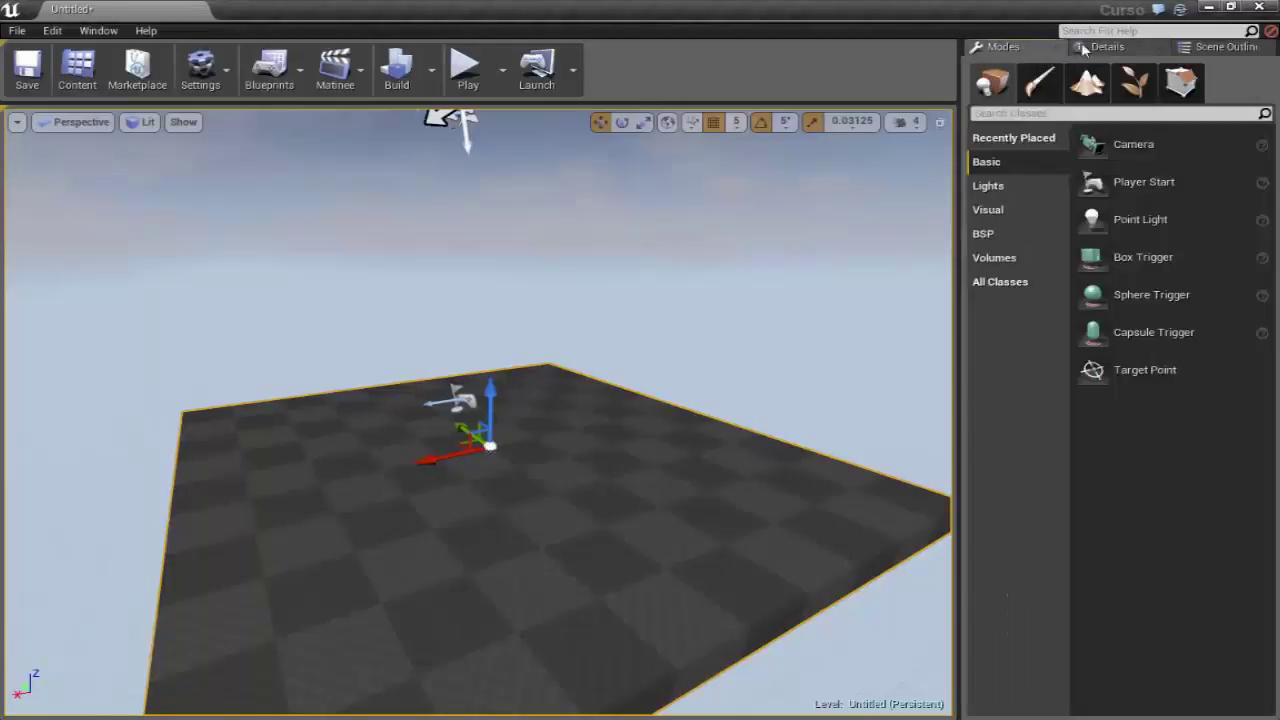
click(1097, 50)
click(1222, 47)
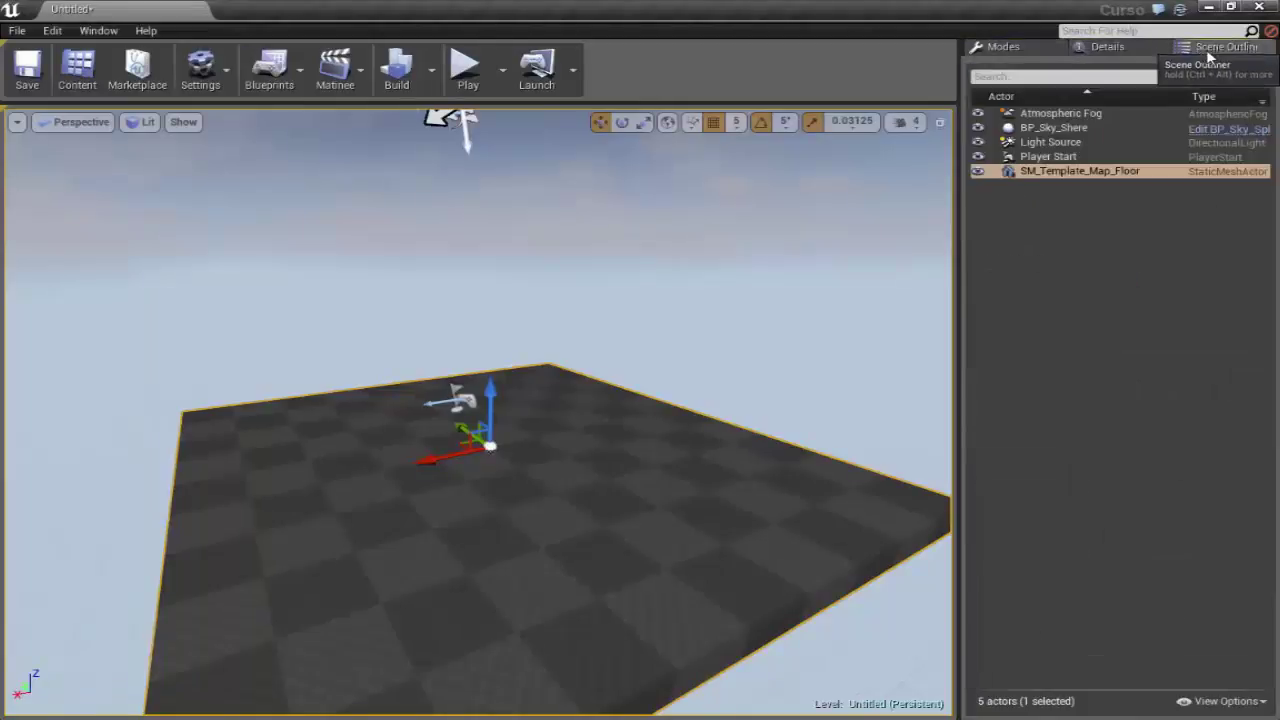
click(1105, 47)
click(1005, 47)
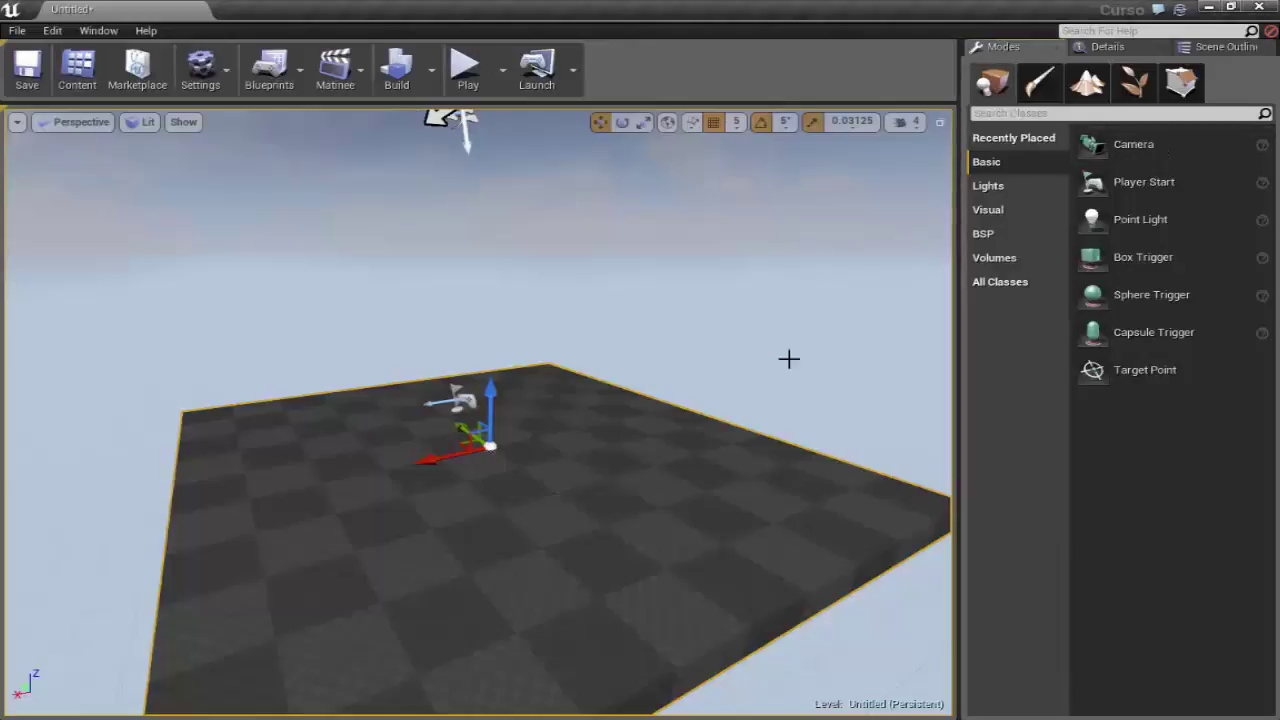
right_drag(789, 357, 789, 385)
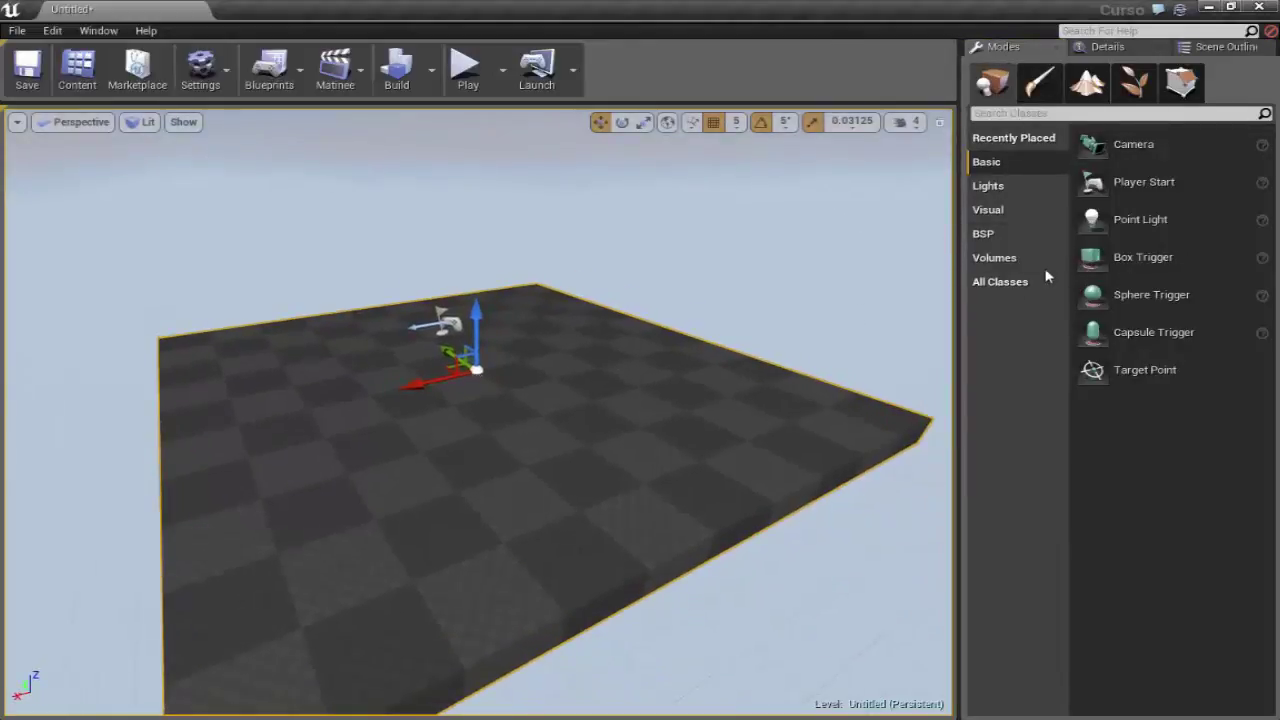
- Browse the BSP brush shapes and Volumes categories in the placement panel
click(997, 235)
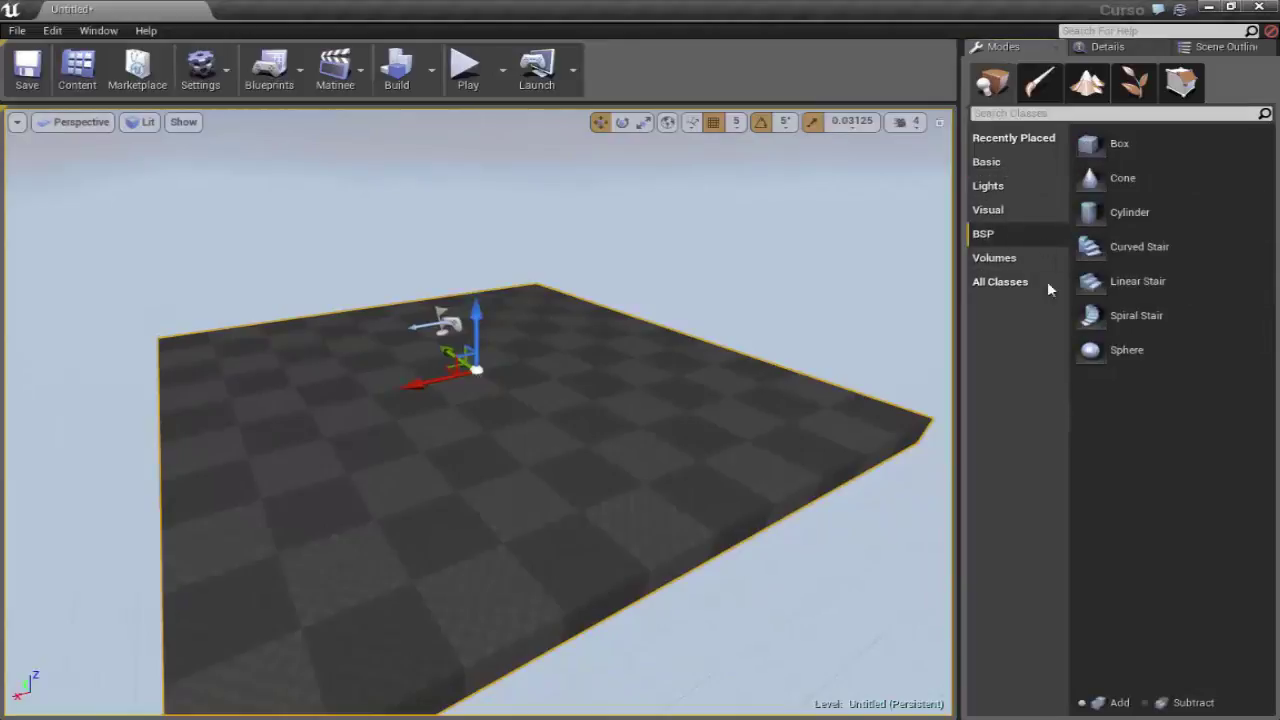
click(995, 262)
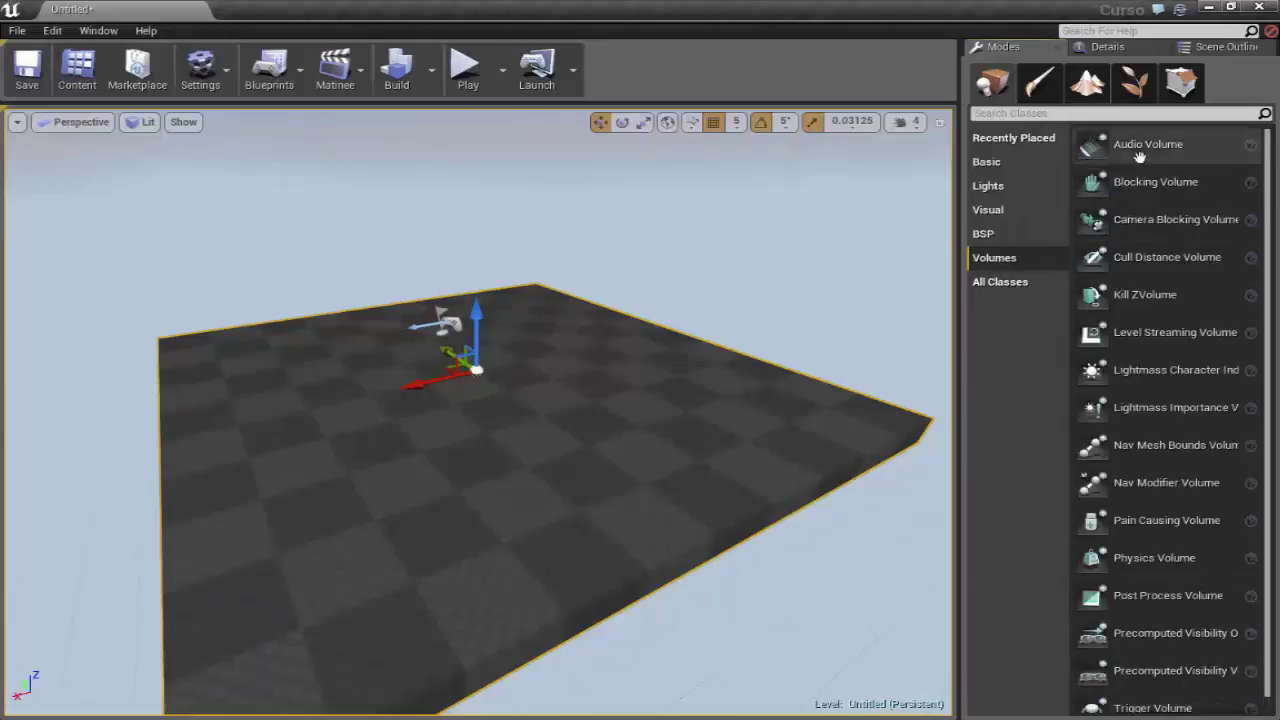
scroll(1052, 518, down, 1)
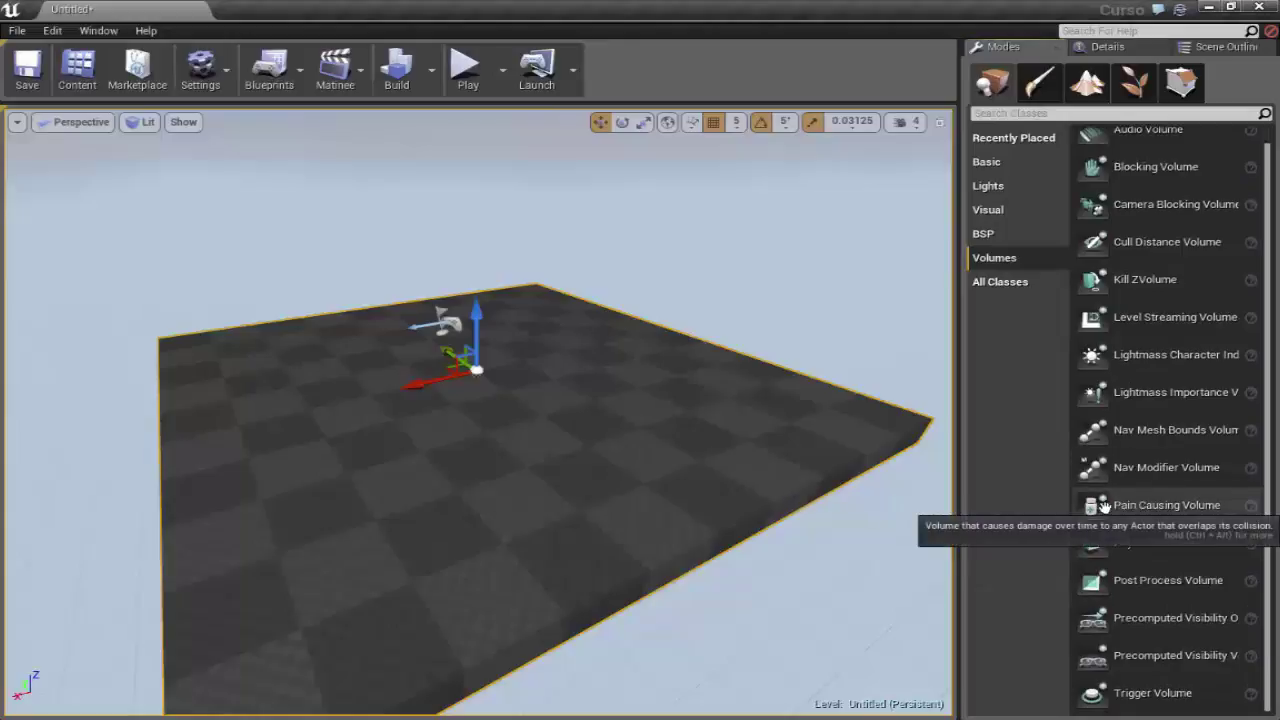
scroll(1180, 397, up, 1)
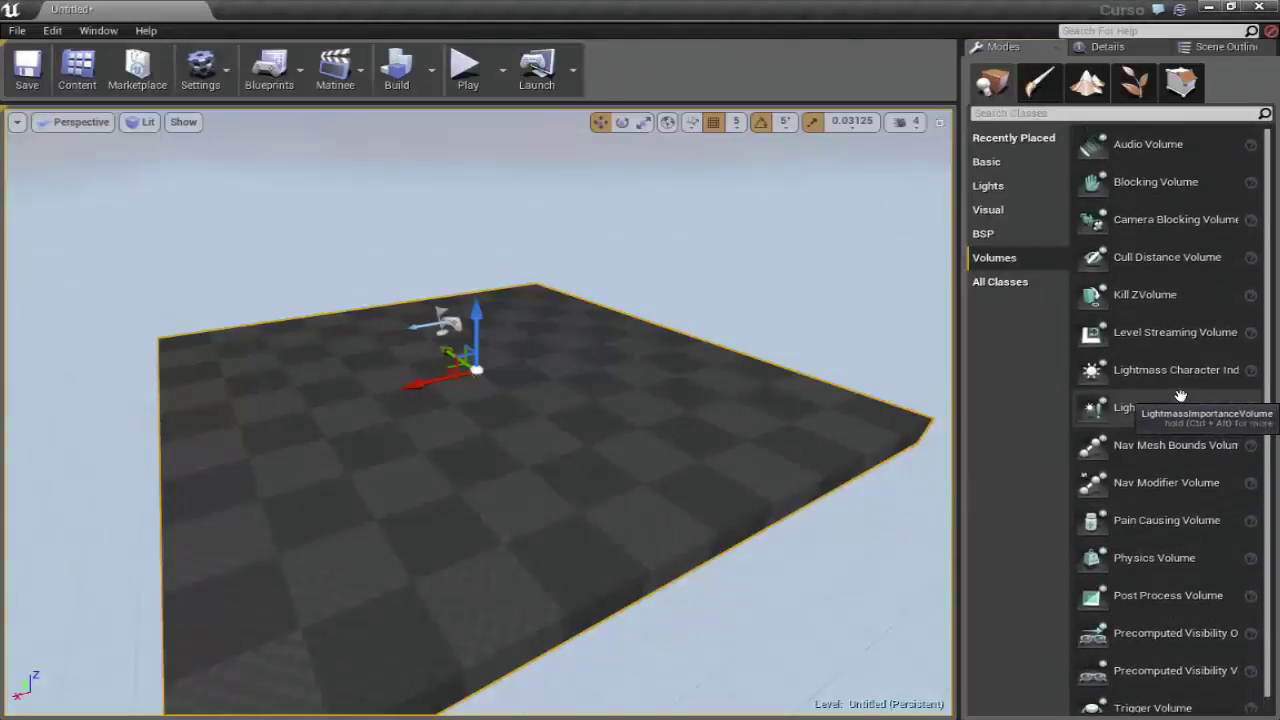
- Show the Lights category: Directional, Point, Spot and Sky Light
mouse_move(503, 429)
right_down()
mouse_move(560, 430)
mouse_move(560, 400)
mouse_move(620, 400)
right_up()
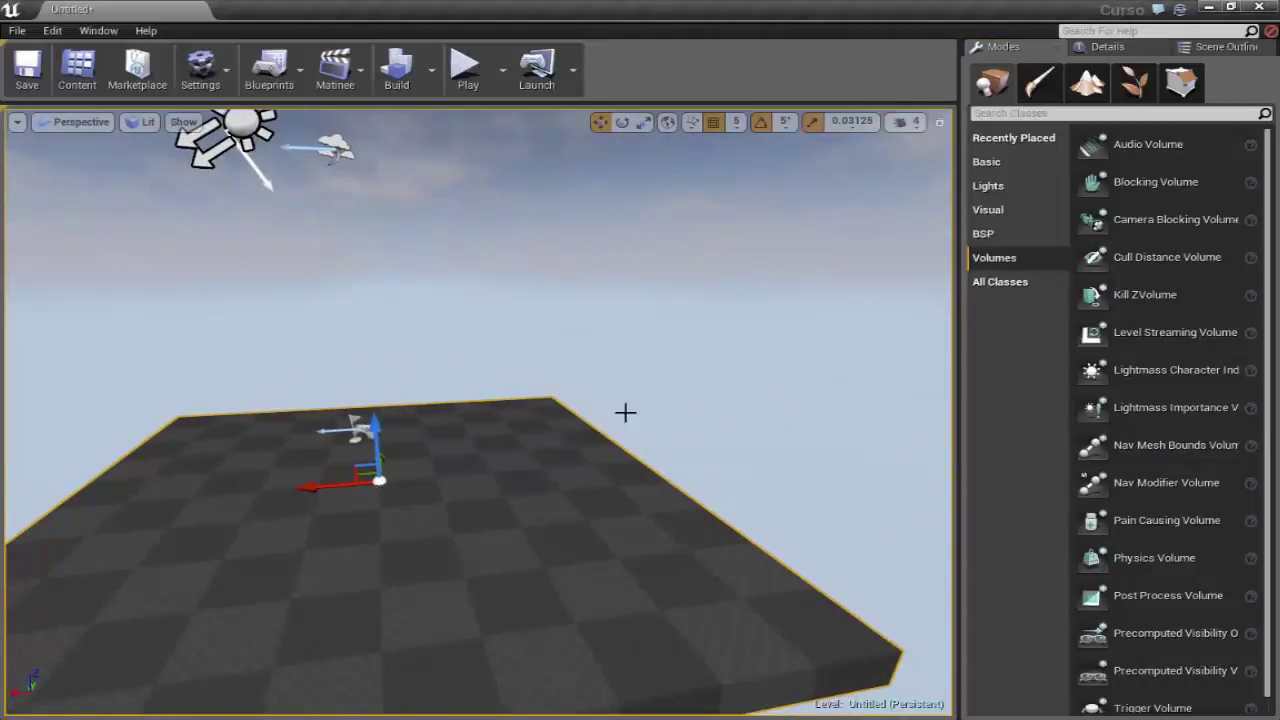
right_drag(349, 286, 144, 235)
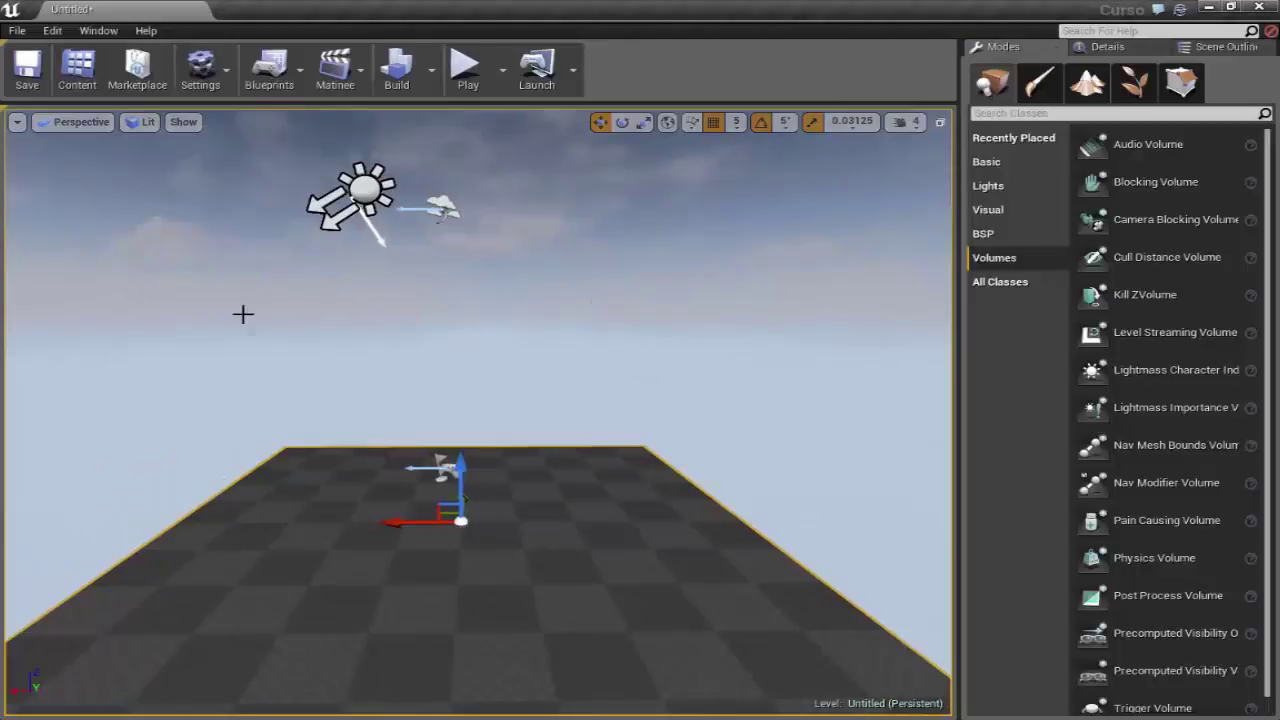
right_drag(851, 396, 820, 420)
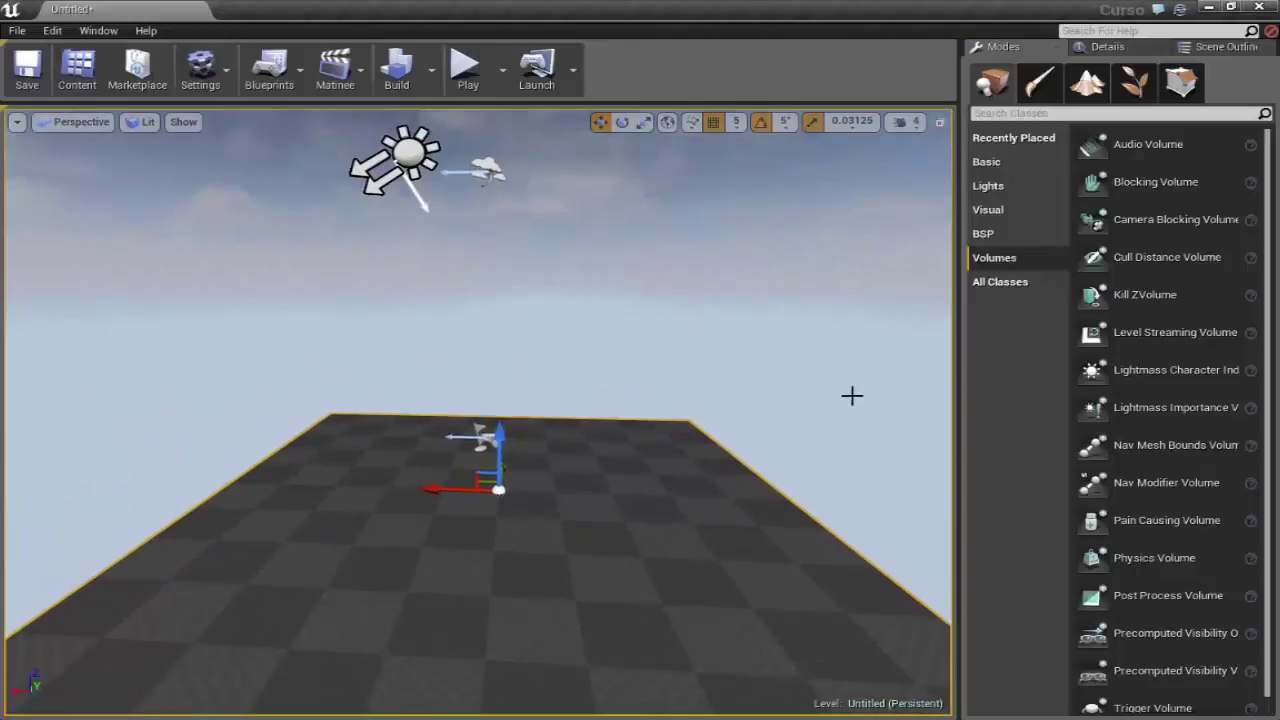
click(1005, 160)
click(1006, 185)
right_drag(700, 300, 640, 270)
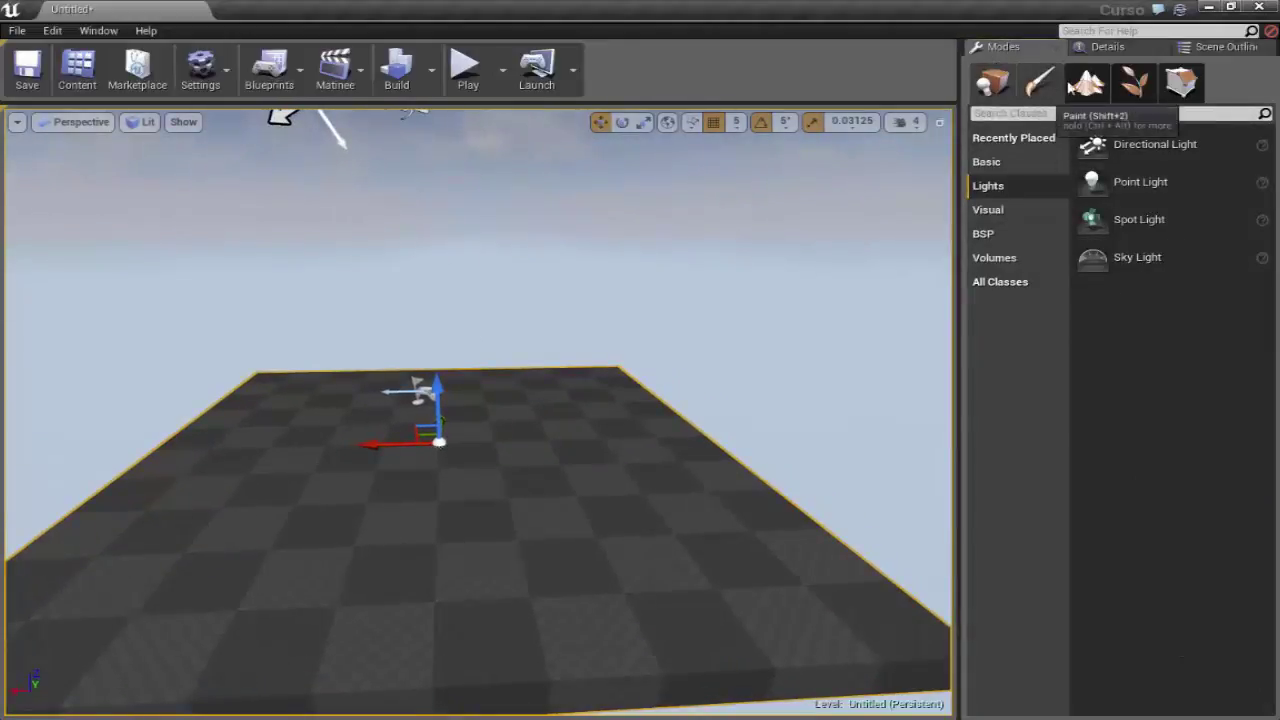
- Preview the Mesh Paint and Geometry Editing modes in the Modes panel
click(1040, 82)
click(1132, 84)
click(1180, 84)
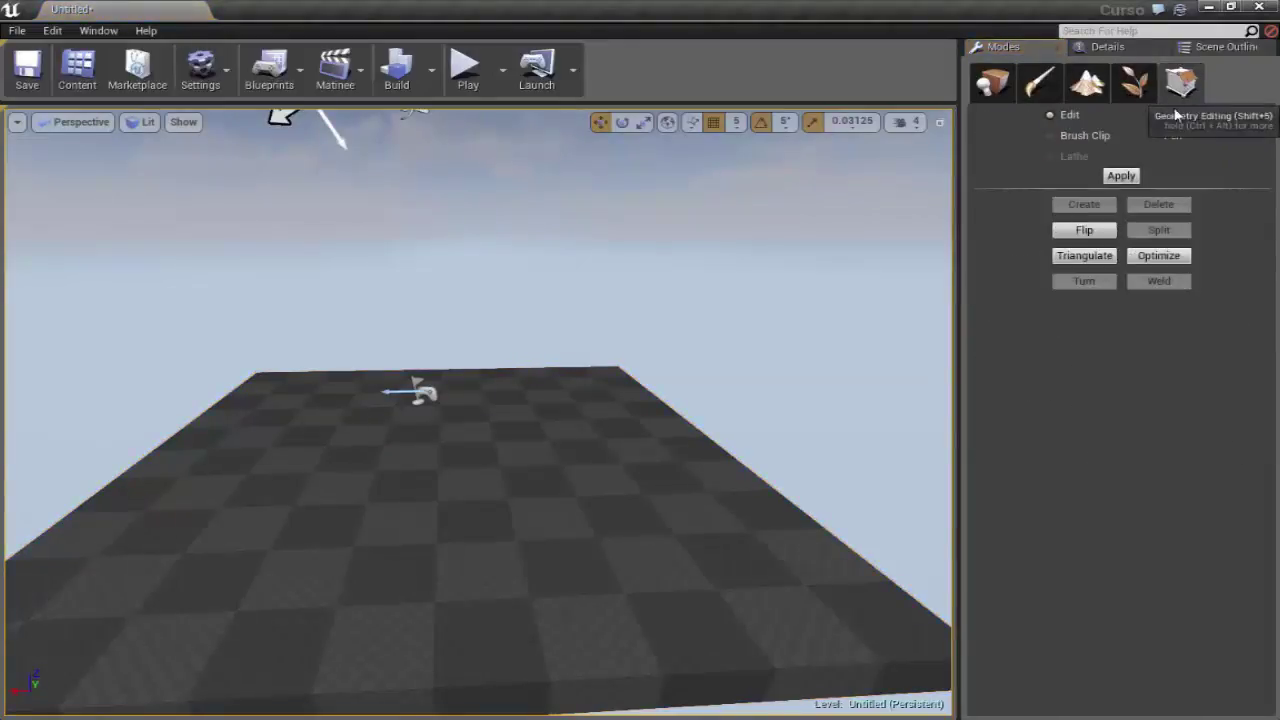
right_drag(614, 319, 532, 343)
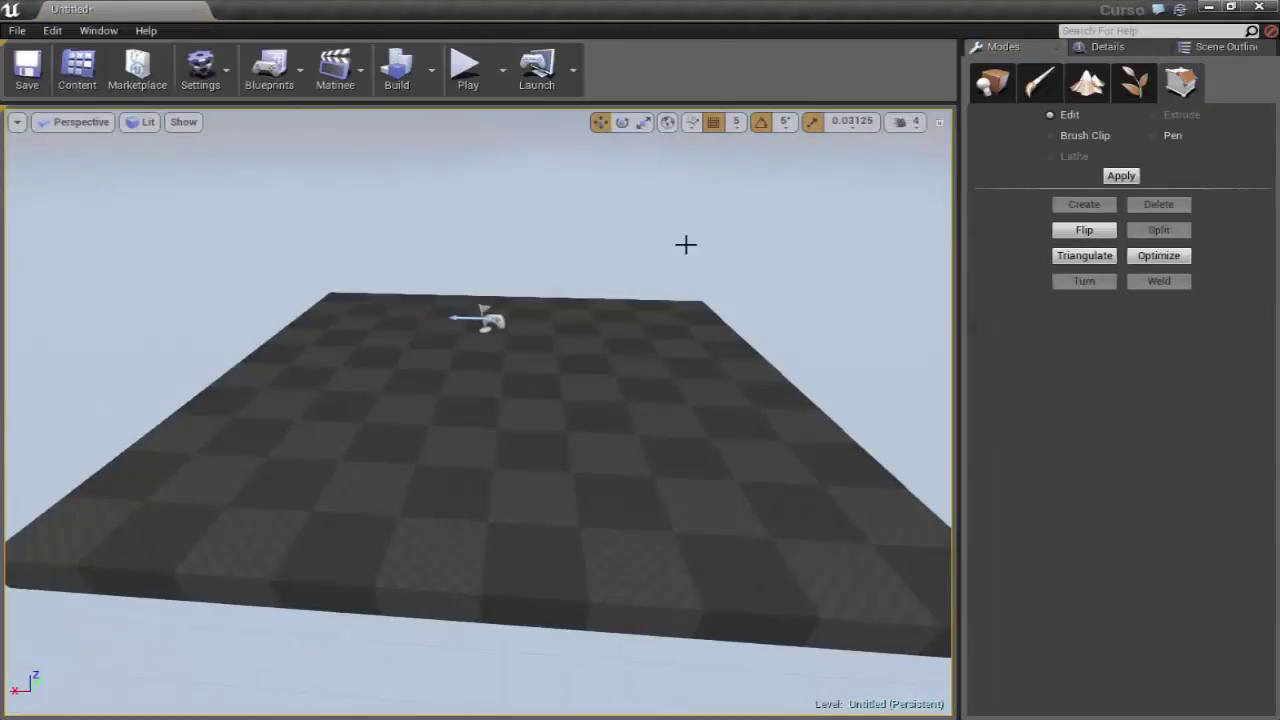
- Switch to Foliage mode, glancing at the Mesh Paint settings in between
click(1134, 84)
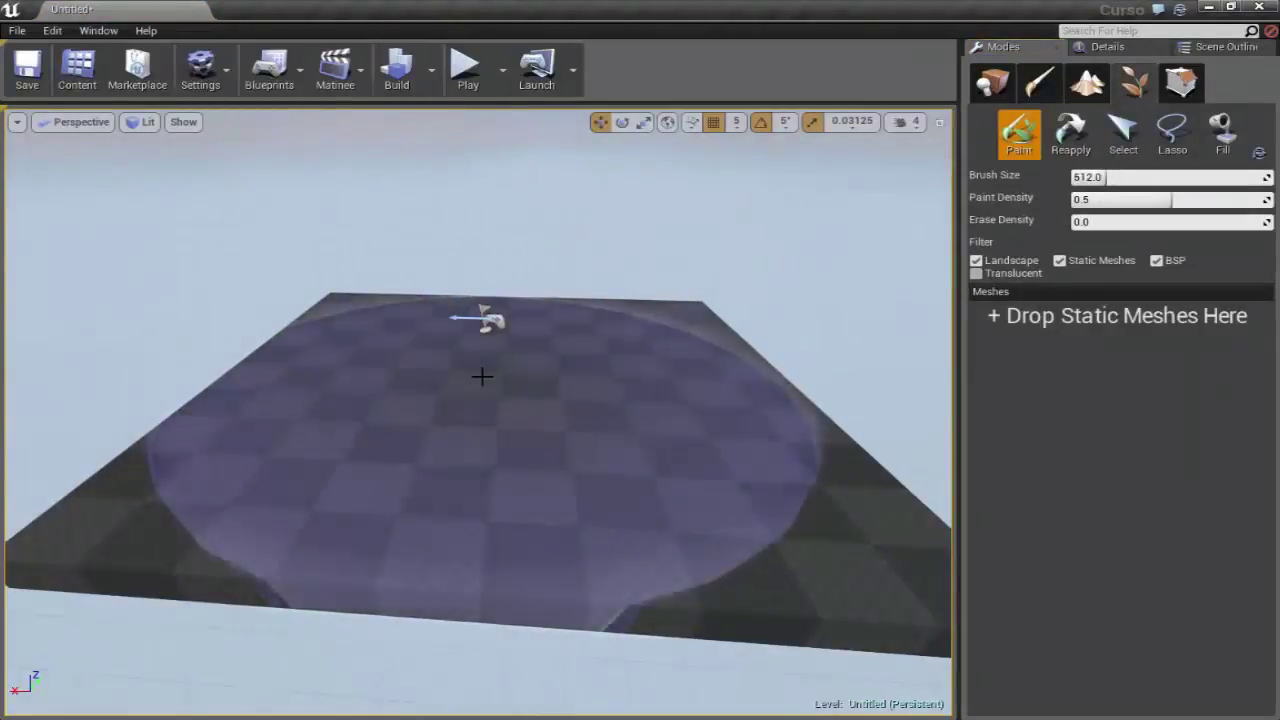
click(1040, 84)
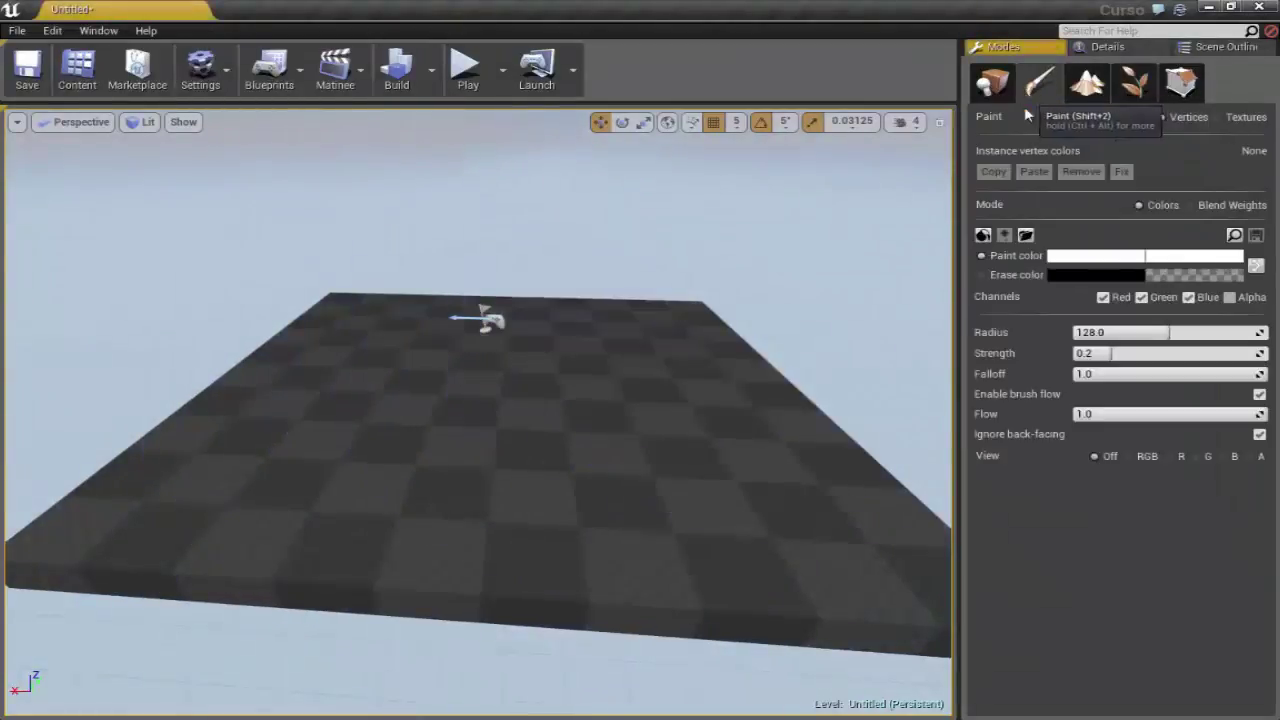
click(1134, 84)
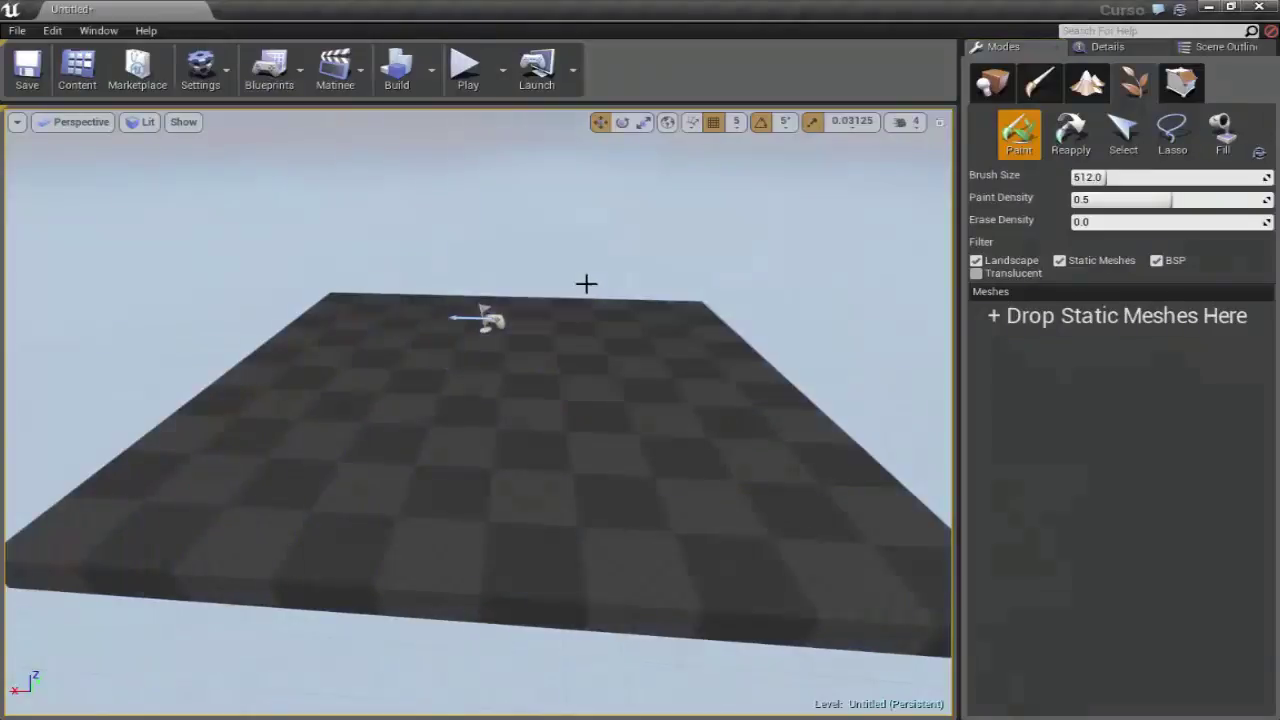
- Switch to Mesh Paint mode showing vertex colour radius 128.0 and strength 0.2
right_drag(689, 397, 548, 291)
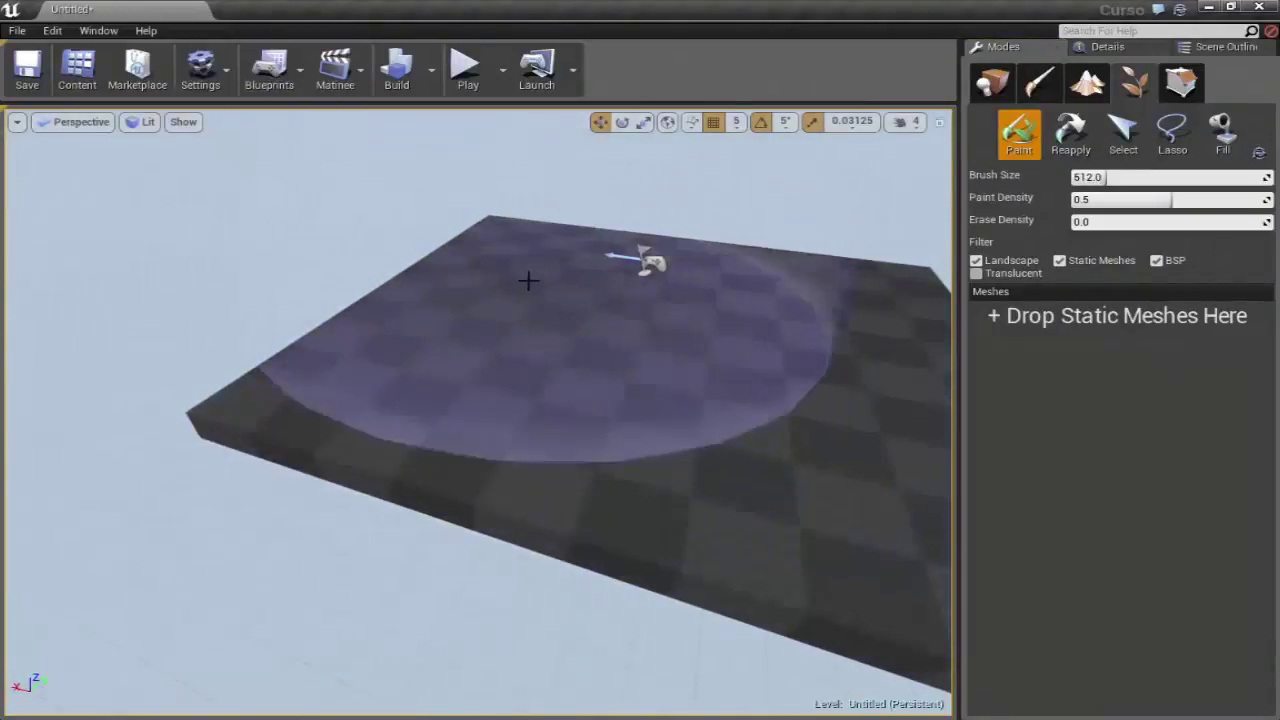
right_drag(555, 307, 457, 331)
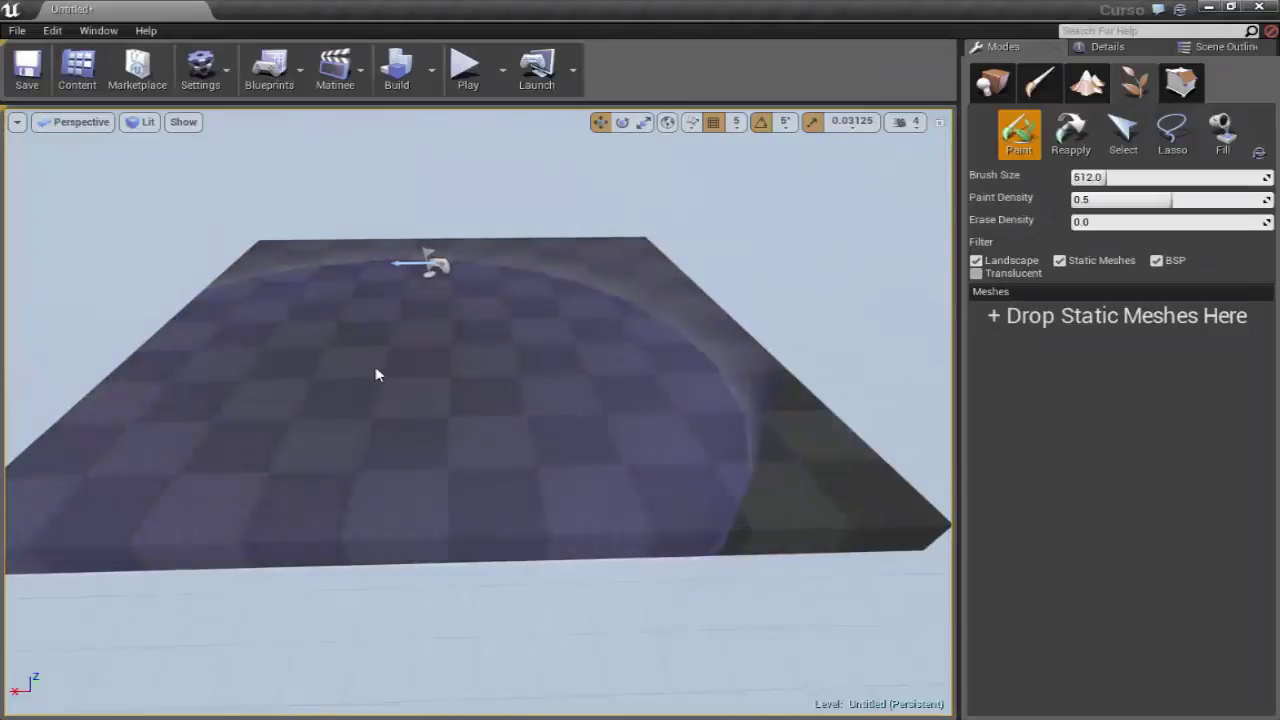
right_drag(377, 368, 377, 365)
right_drag(690, 371, 690, 371)
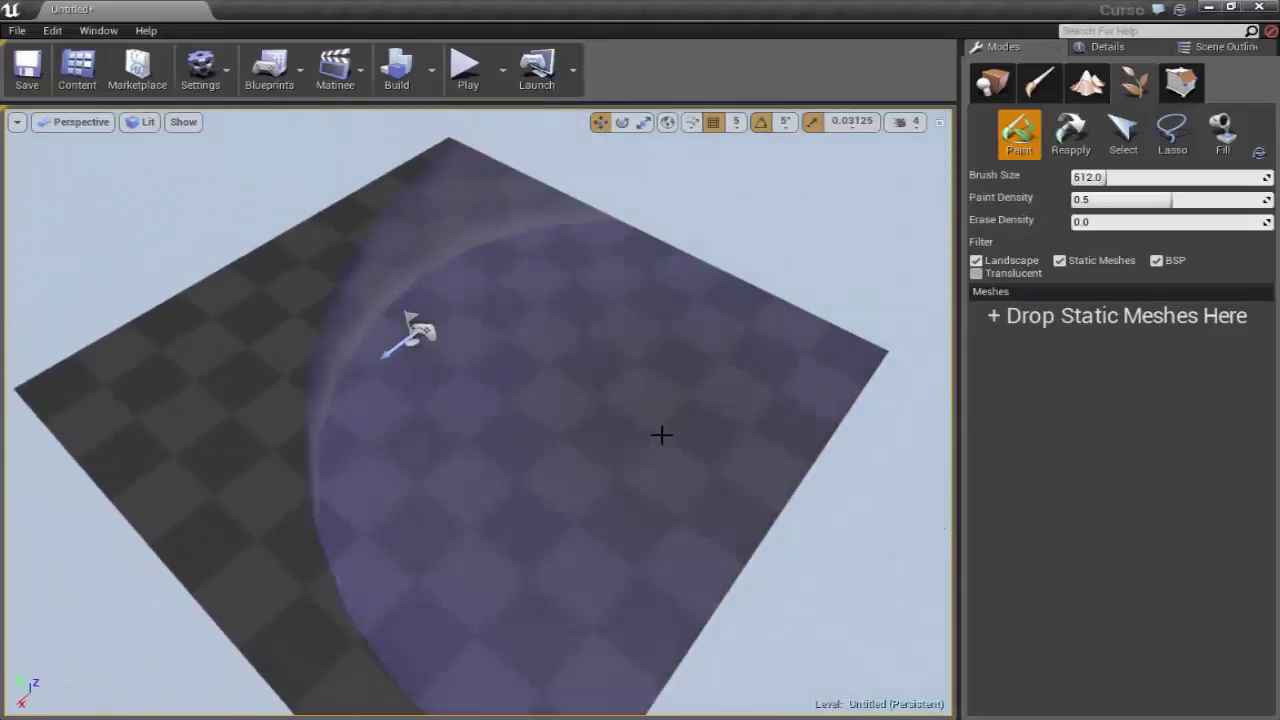
right_drag(660, 434, 365, 343)
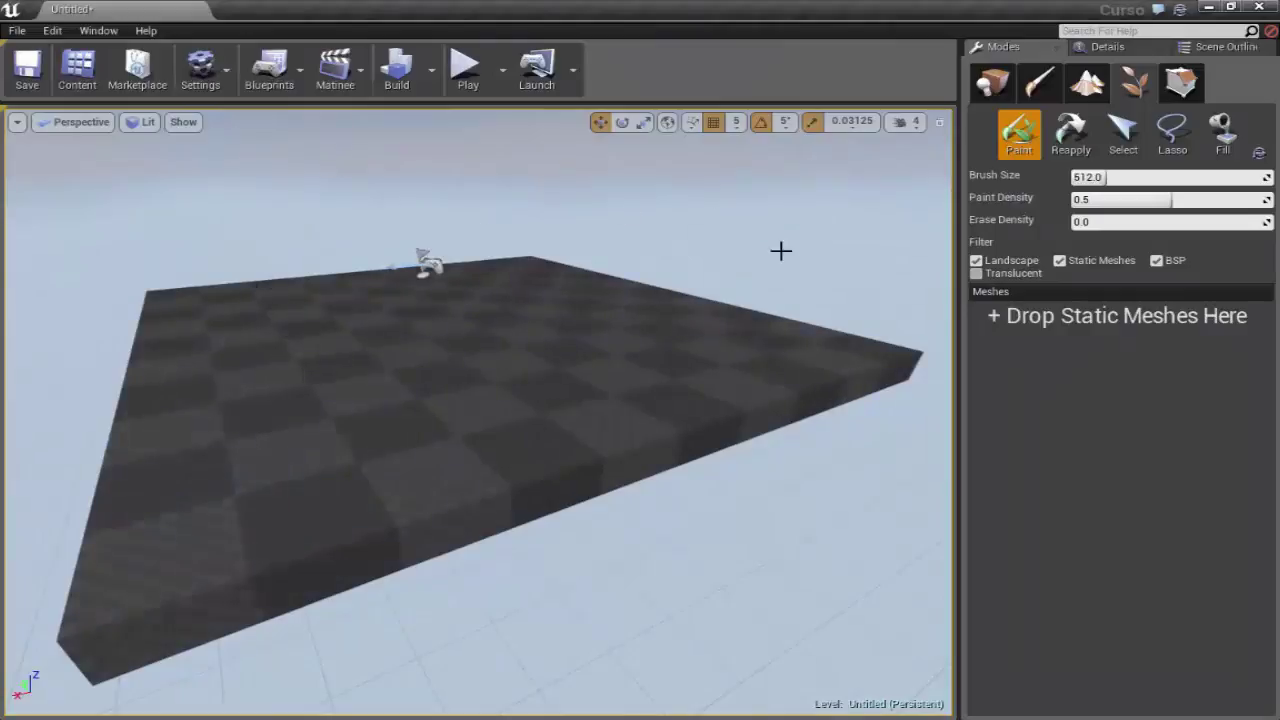
right_drag(646, 443, 646, 443)
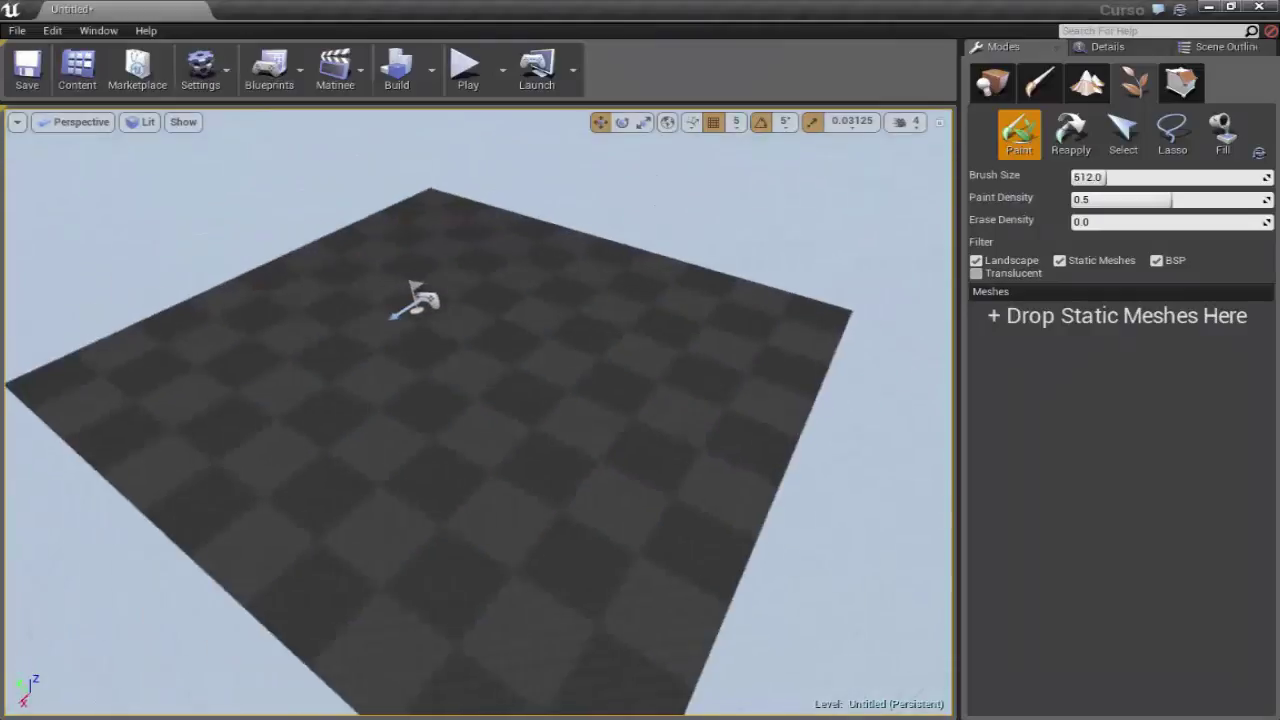
click(1036, 82)
right_drag(651, 377, 686, 357)
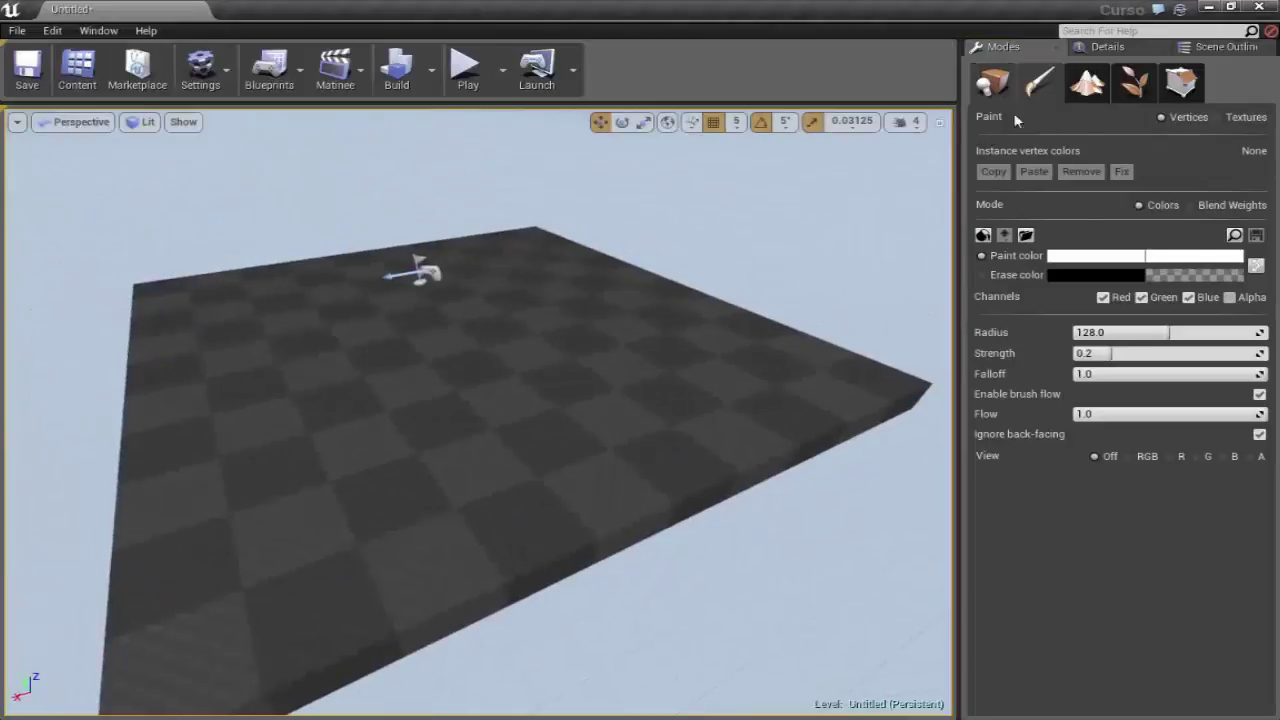
- Enter Landscape mode, view the floor from a low angle, then return to Place mode
click(1087, 85)
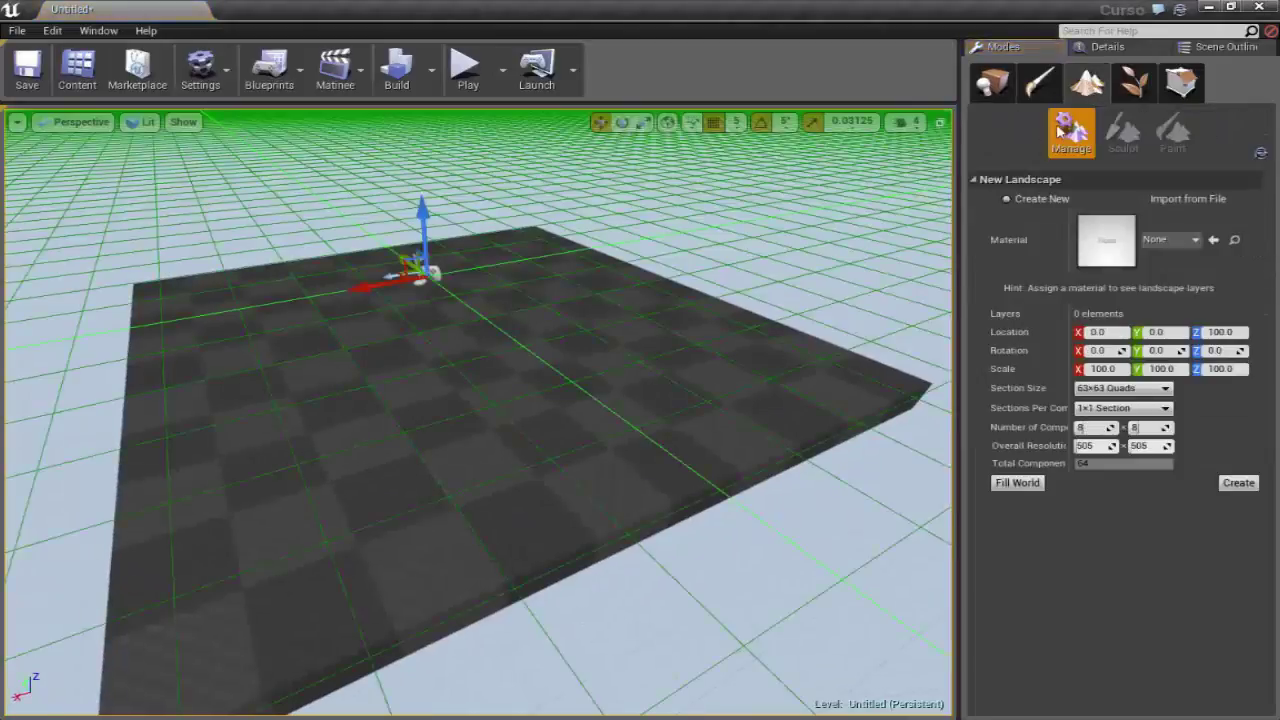
right_drag(591, 334, 591, 363)
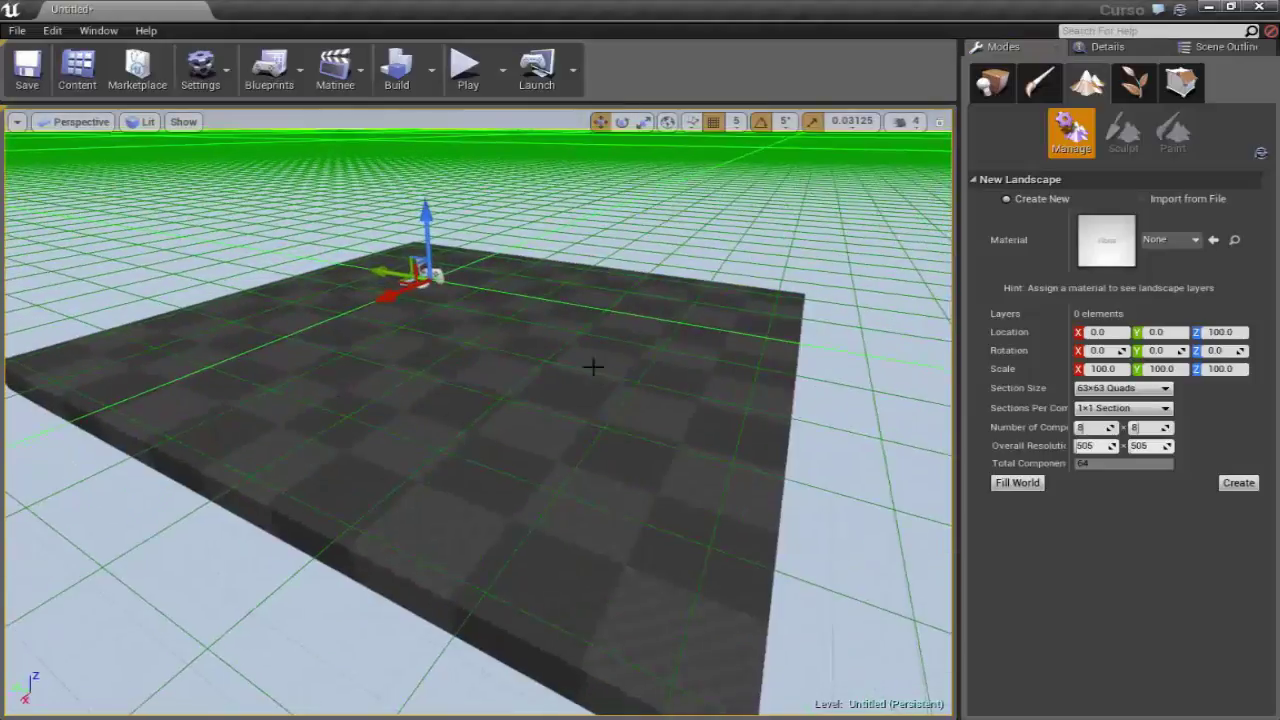
scroll(617, 560, down, 3)
mouse_move(617, 560)
right_down()
mouse_move(617, 500)
mouse_move(617, 540)
right_up()
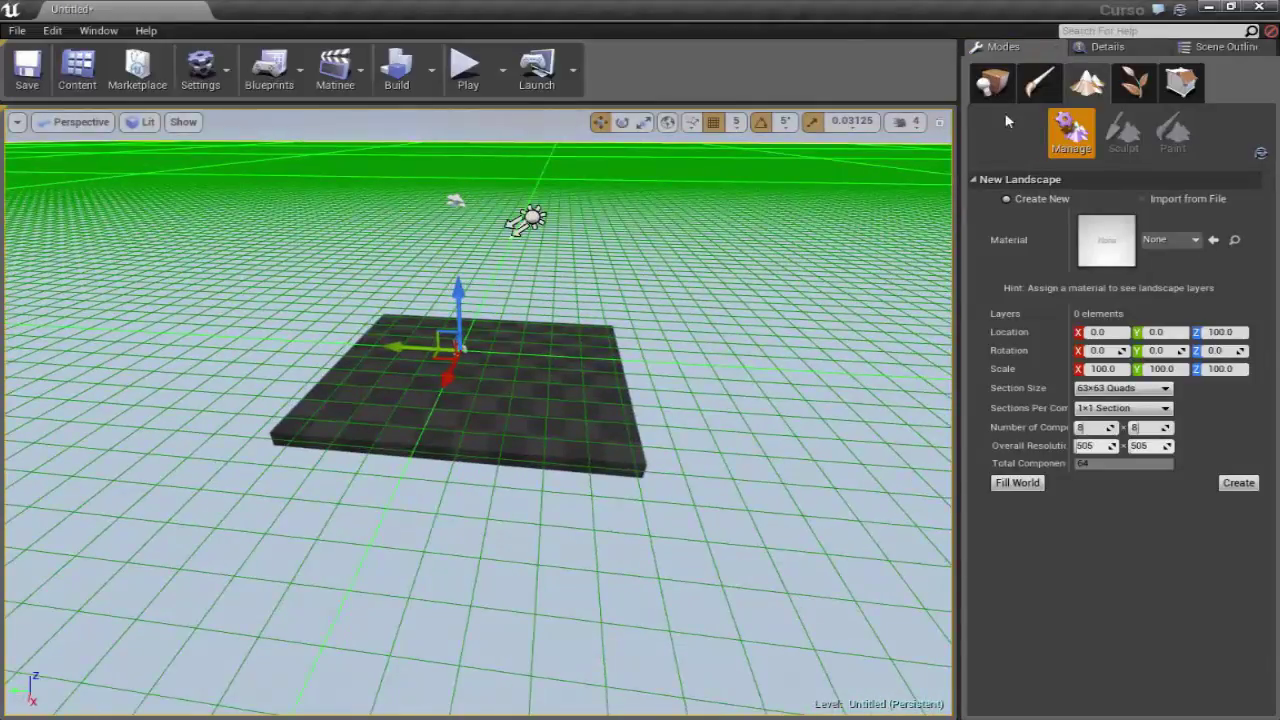
click(993, 82)
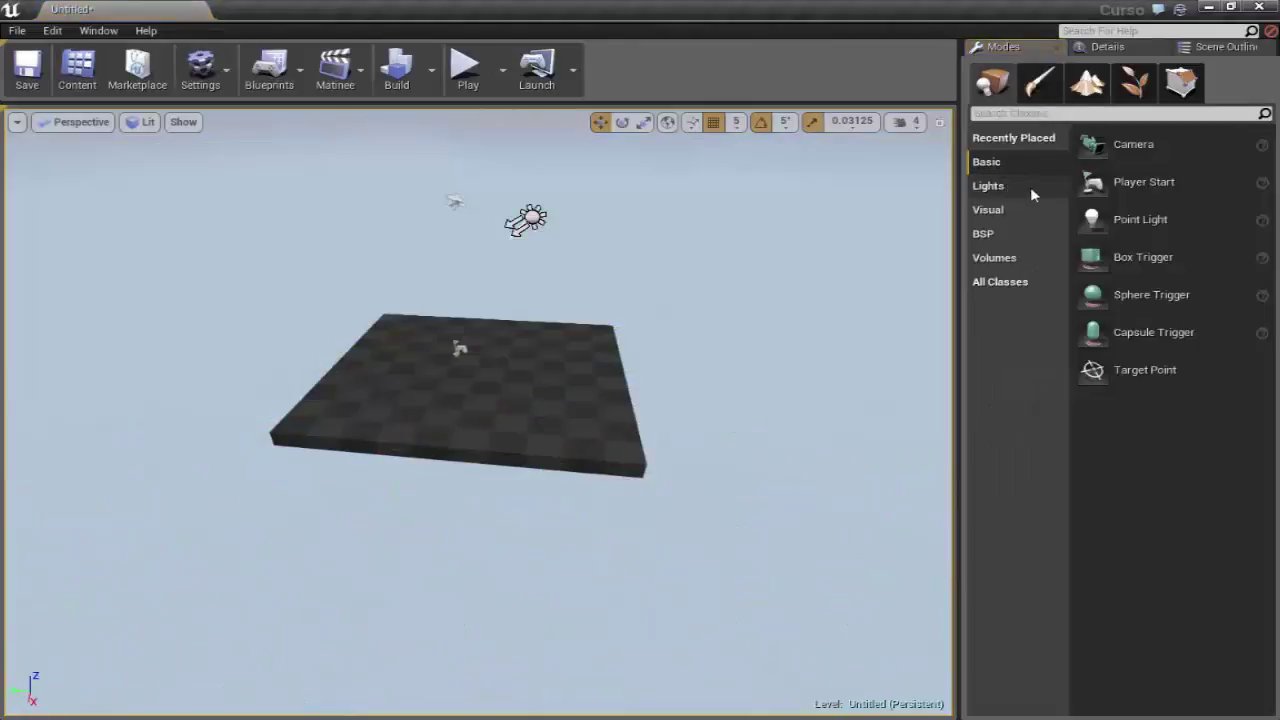
- List the BSP brush shapes and orbit the view above the floor
click(1005, 236)
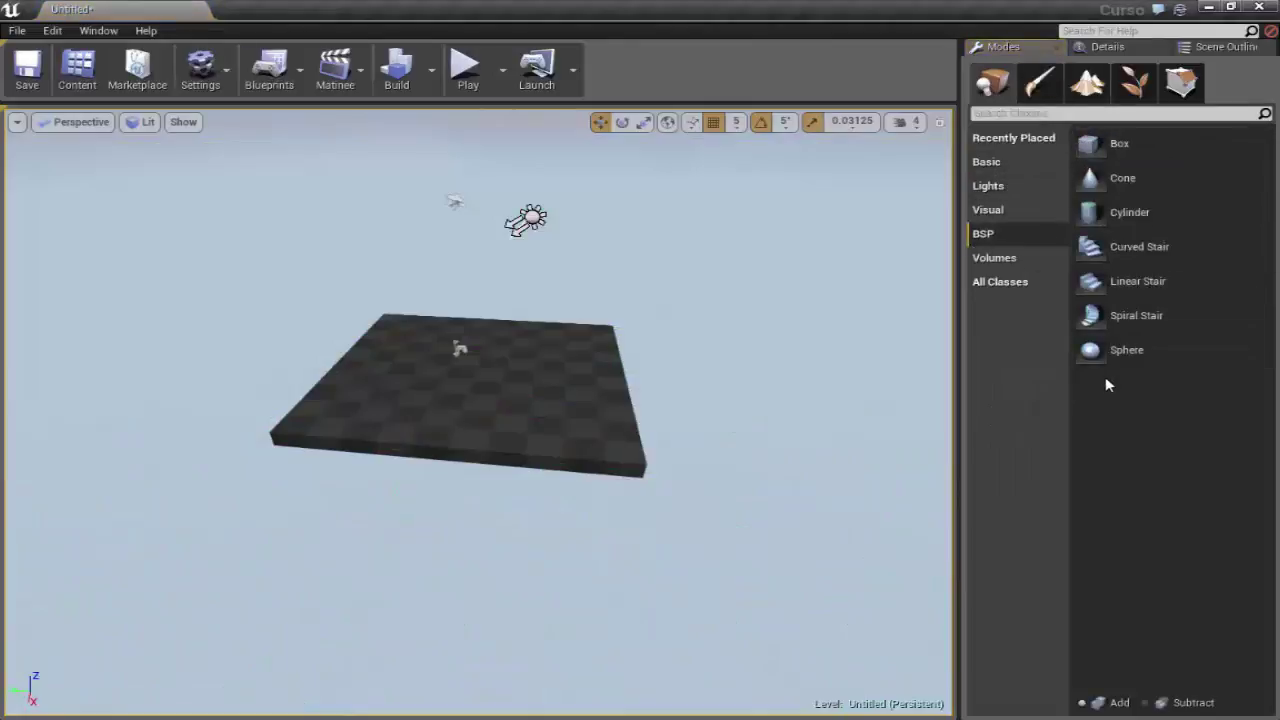
mouse_move(771, 346)
alt+mouse_down()
mouse_move(680, 330)
mouse_move(606, 428)
mouse_move(972, 375)
alt+mouse_up()
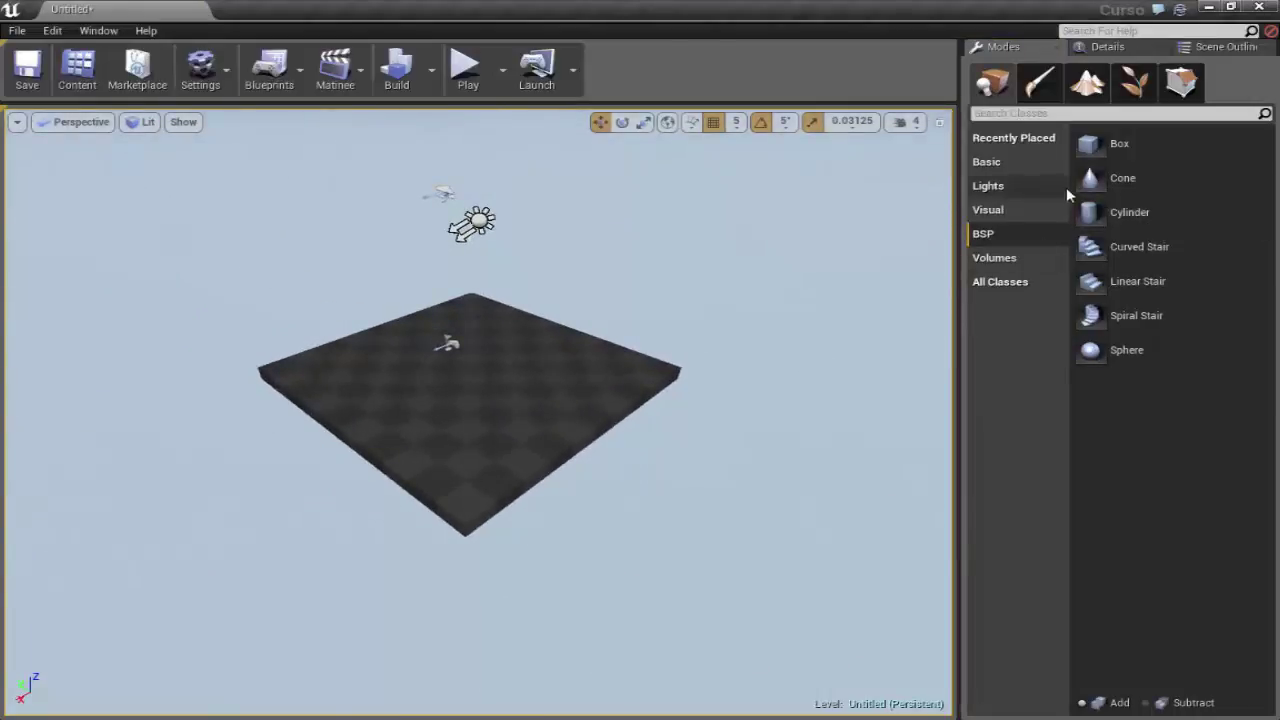
mouse_move(780, 360)
alt+mouse_down()
mouse_move(750, 390)
mouse_move(715, 120)
alt+mouse_up()
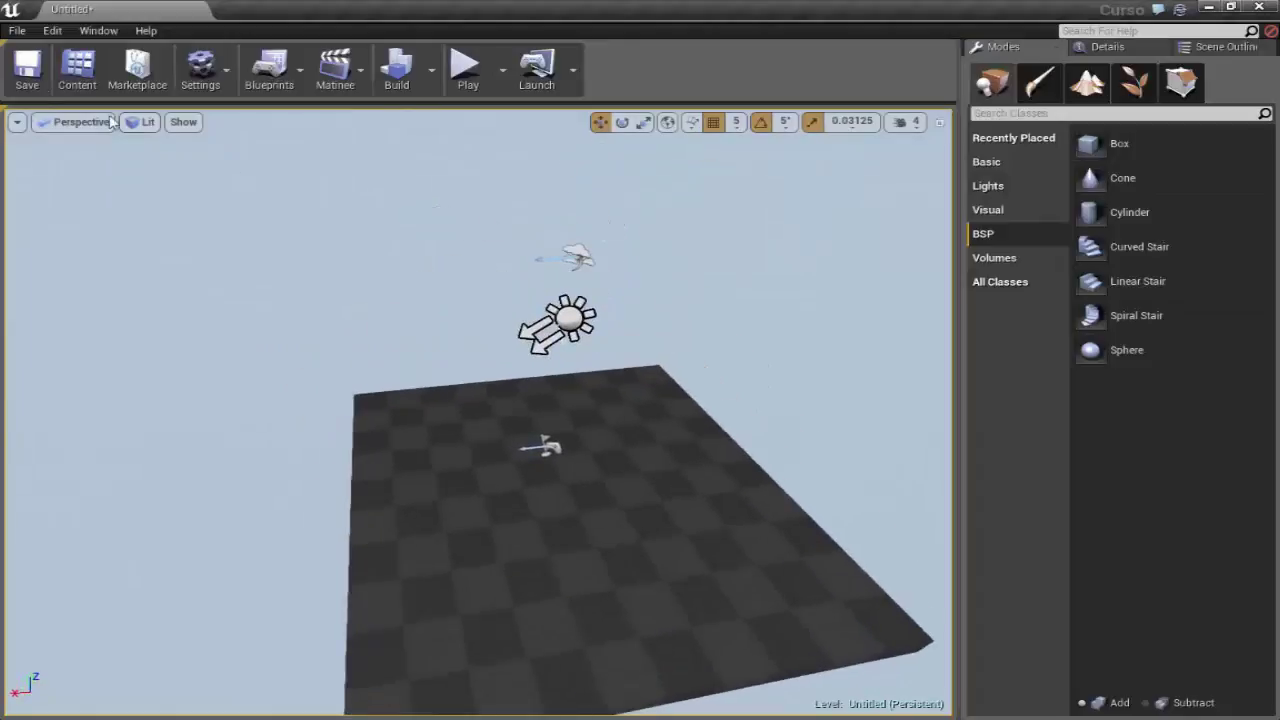
- Show Engine Scalability Settings, with every quality group at Epic and 100% resolution scale
click(229, 77)
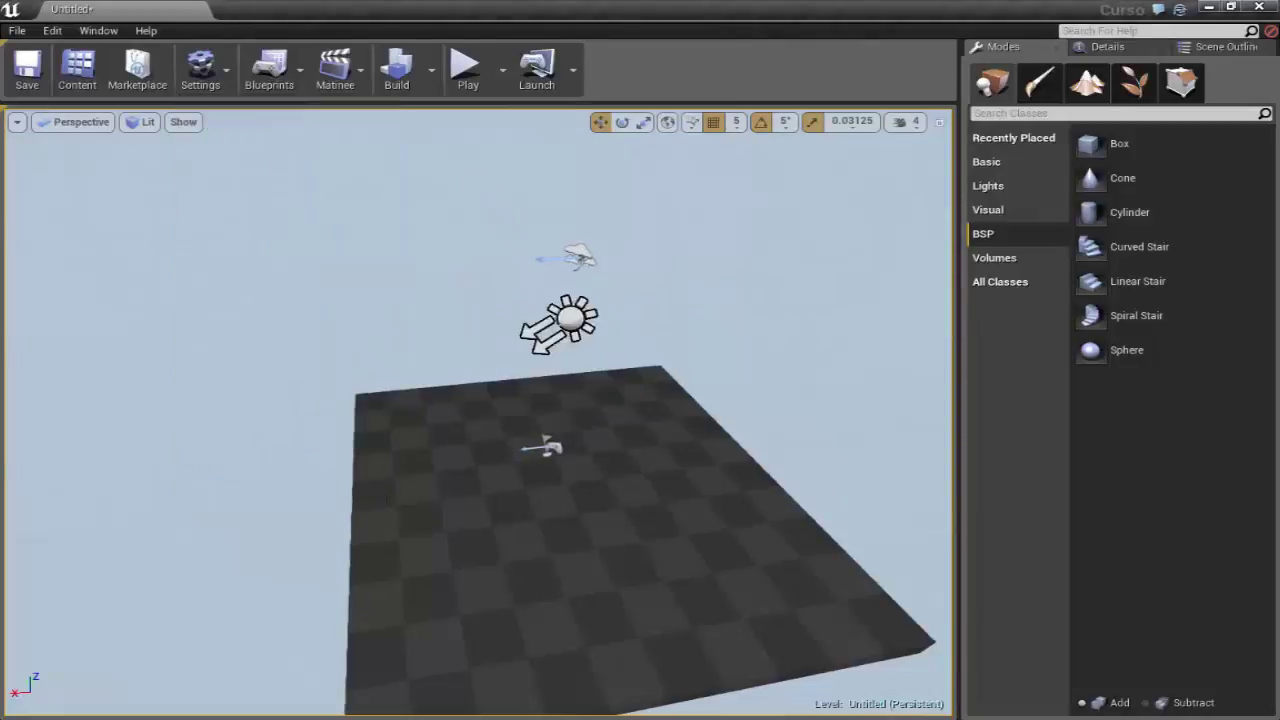
right_drag(129, 157, 90, 80)
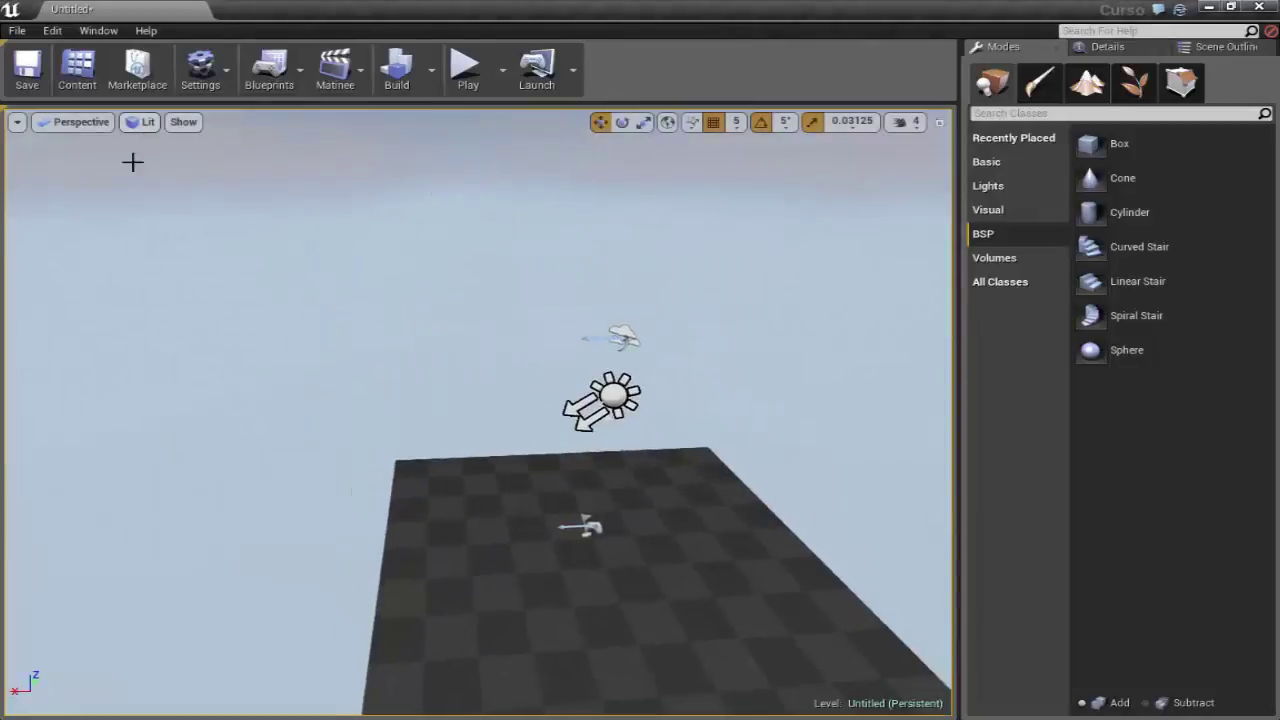
click(215, 63)
mouse_move(366, 278)
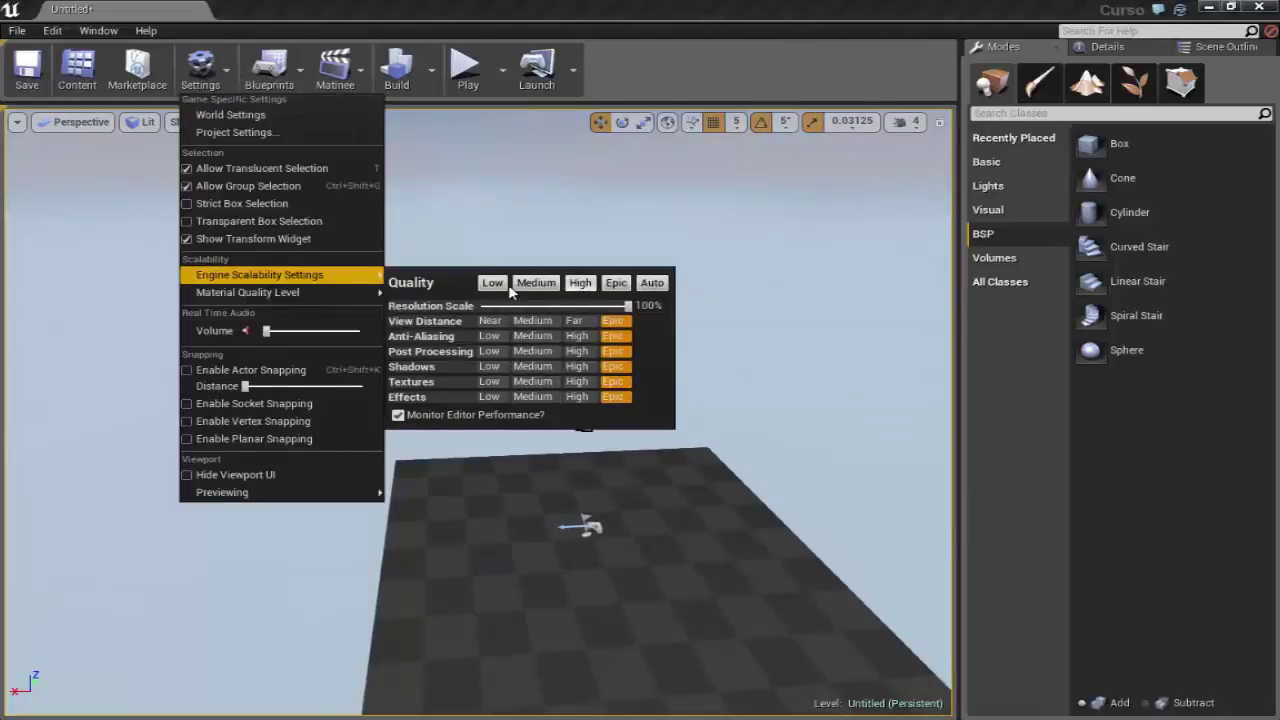
- Close the scalability menu and browse the Blueprints GameMode options without choosing any
drag(510, 206, 503, 206)
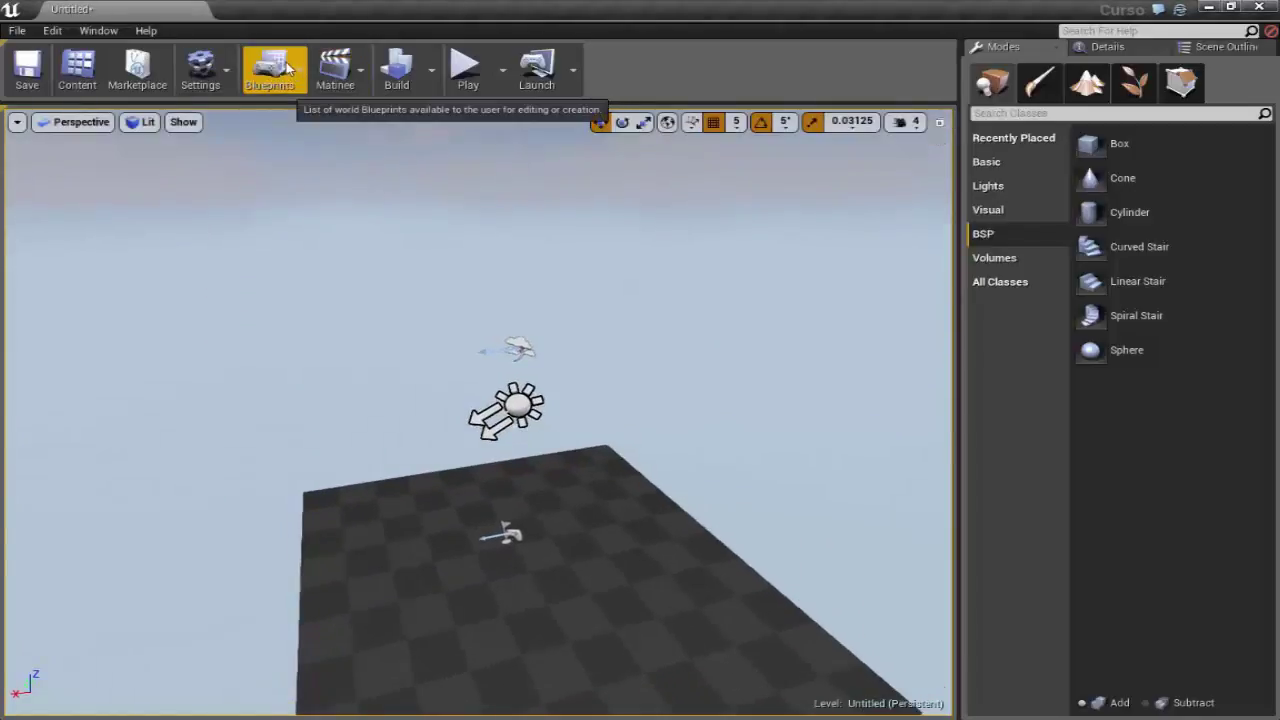
click(300, 72)
mouse_move(320, 150)
mouse_move(485, 186)
click(658, 245)
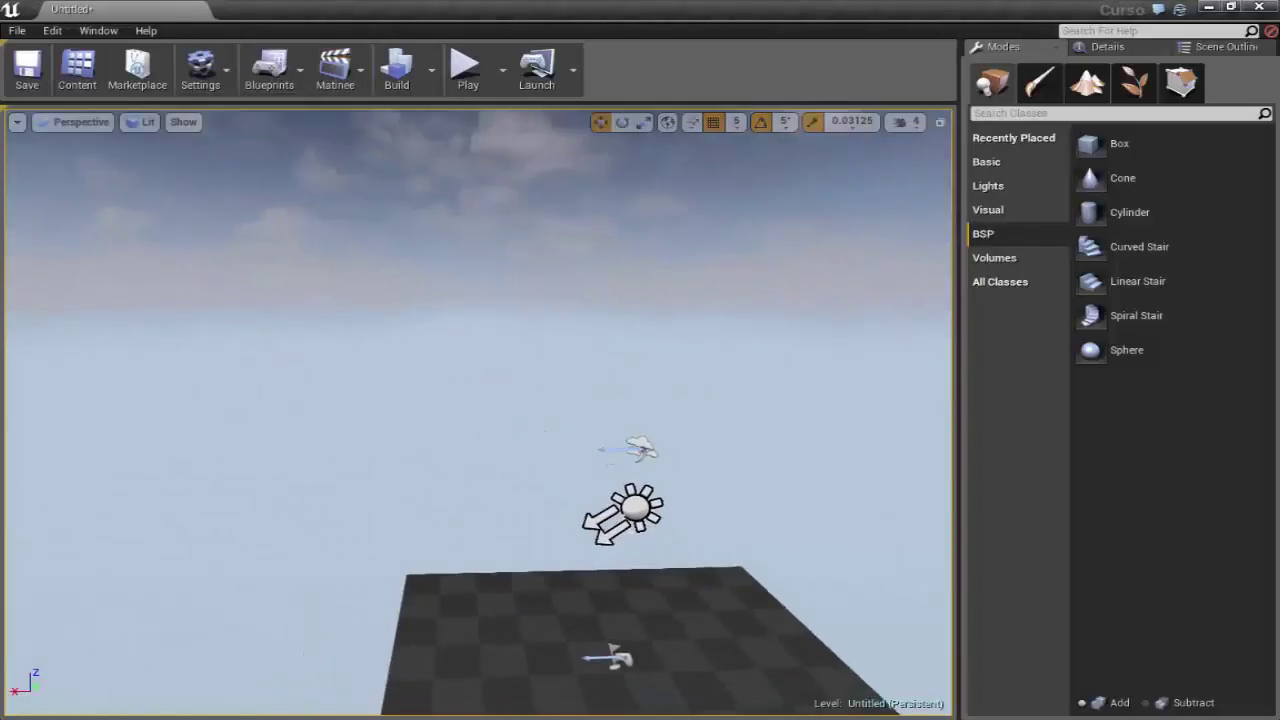
- Widen the floor view and check the Matinee dropdown without adding a sequence
mouse_move(457, 243)
mouse_down()
mouse_move(457, 300)
mouse_move(457, 250)
mouse_up()
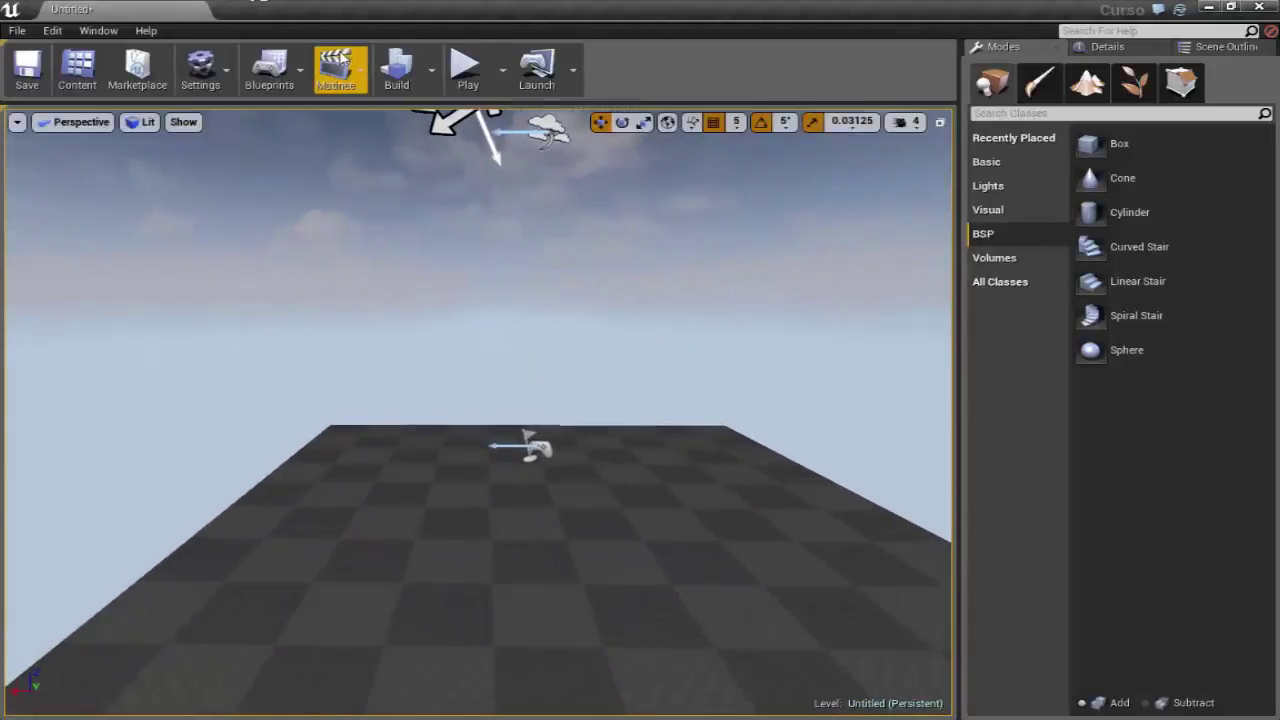
click(335, 68)
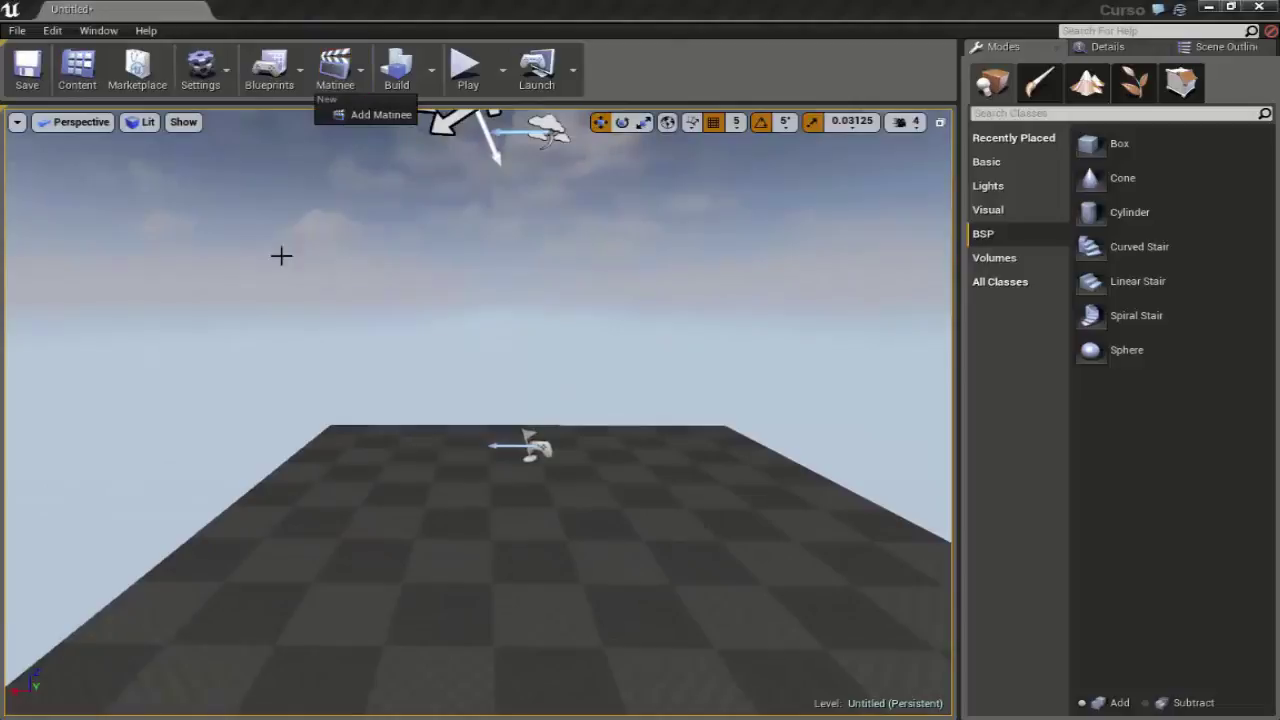
drag(337, 366, 300, 366)
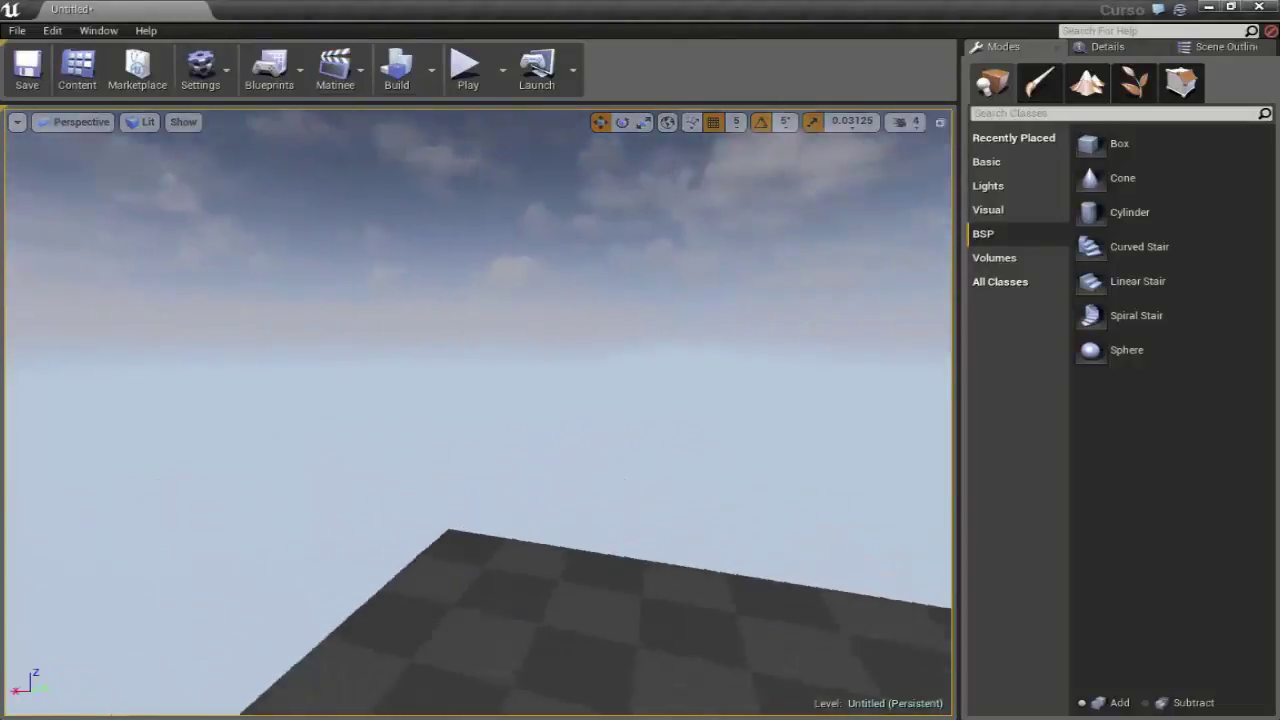
- Build the level lighting, select the floor, and review the Build options dropdown
click(397, 70)
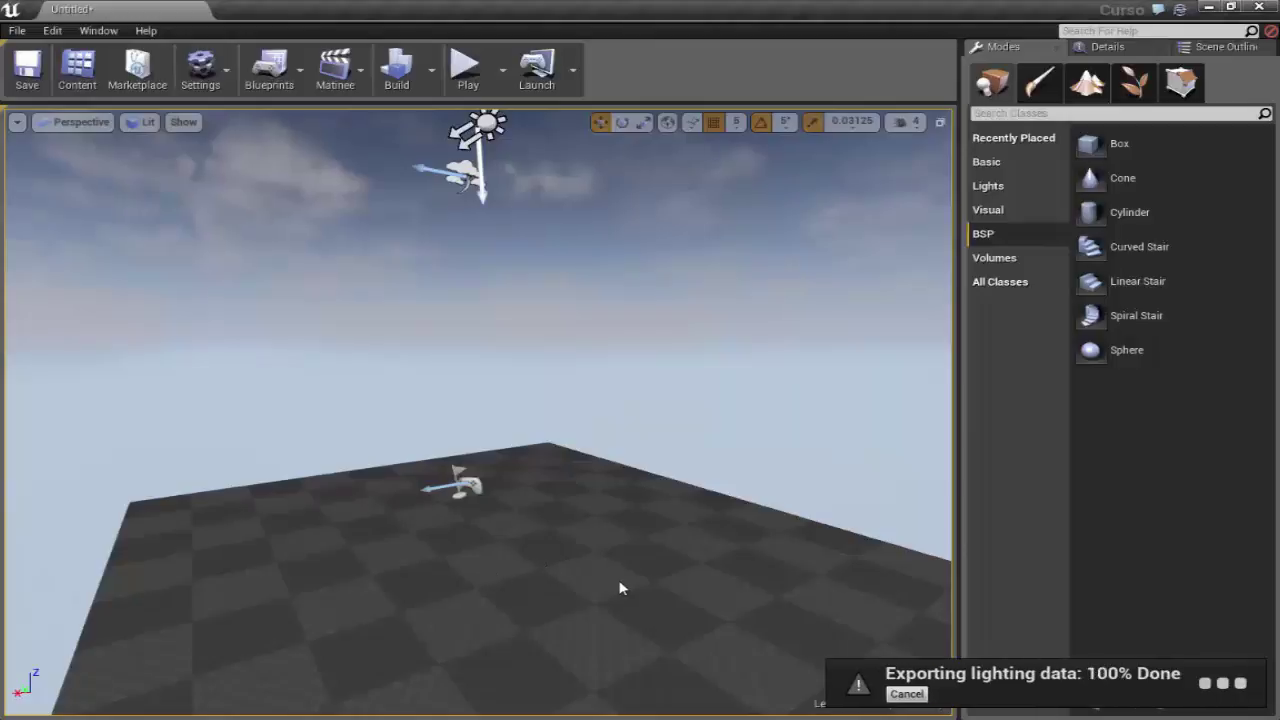
click(385, 490)
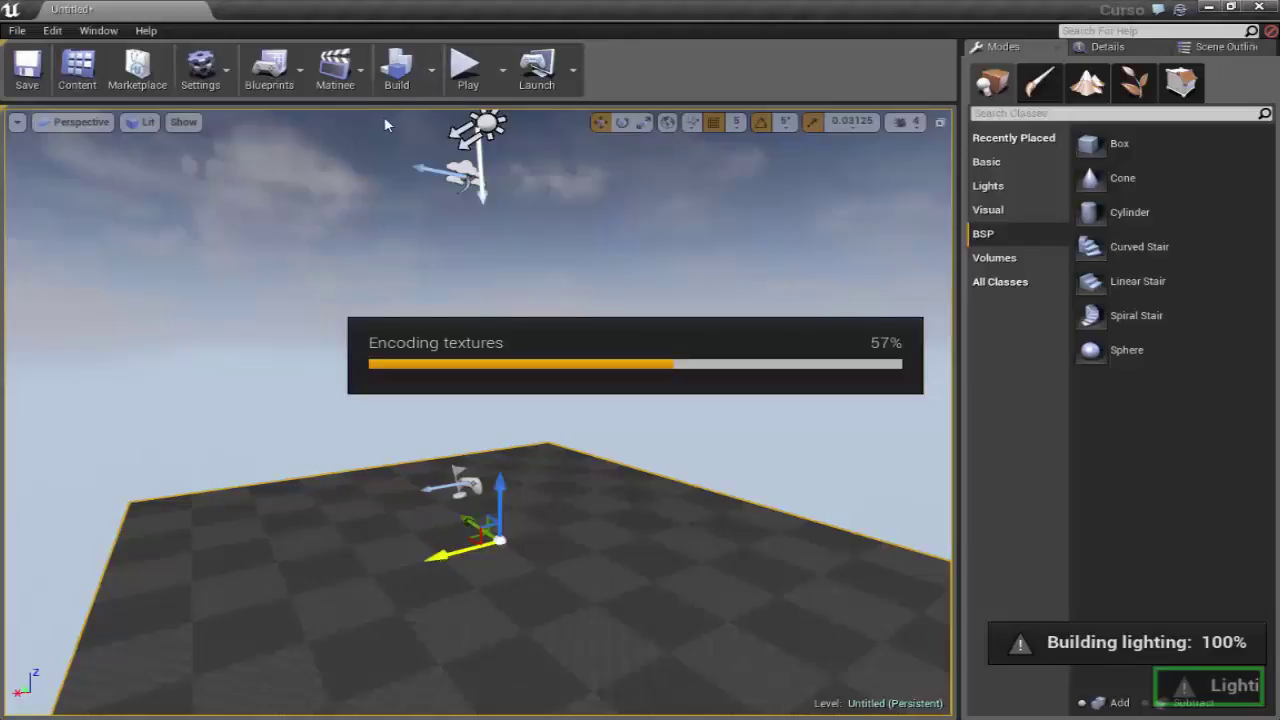
click(428, 74)
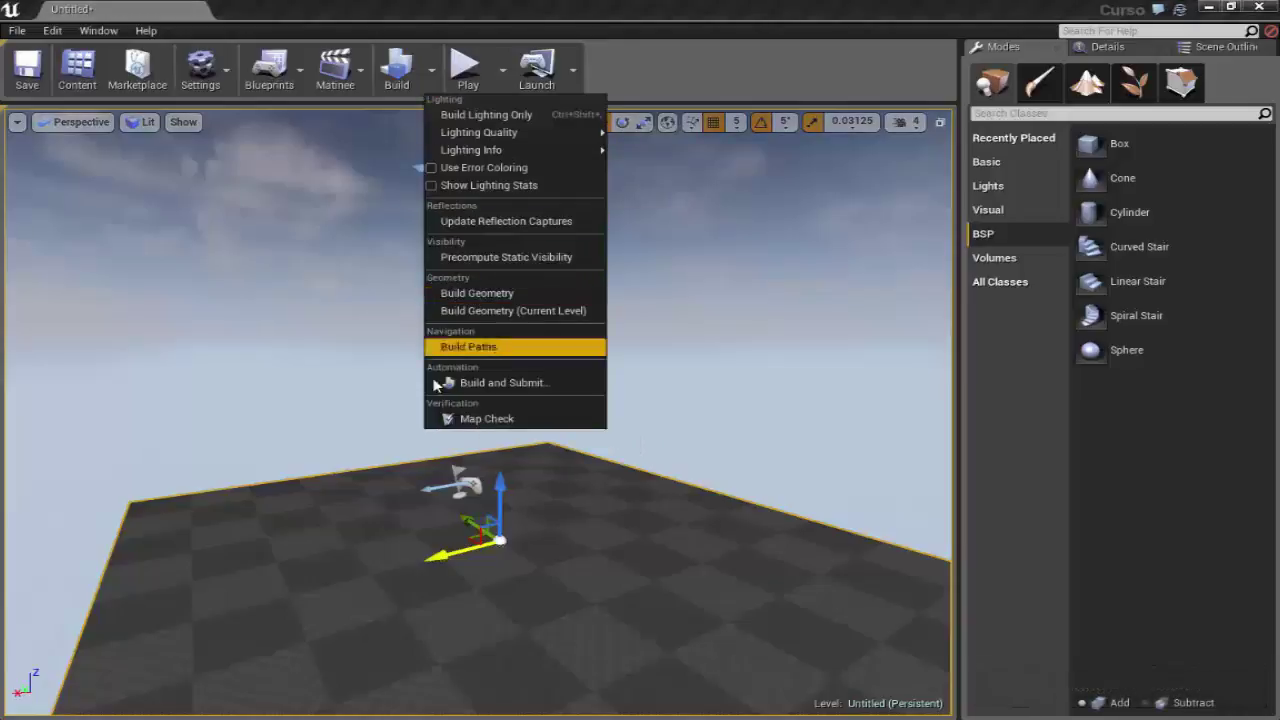
drag(389, 451, 371, 178)
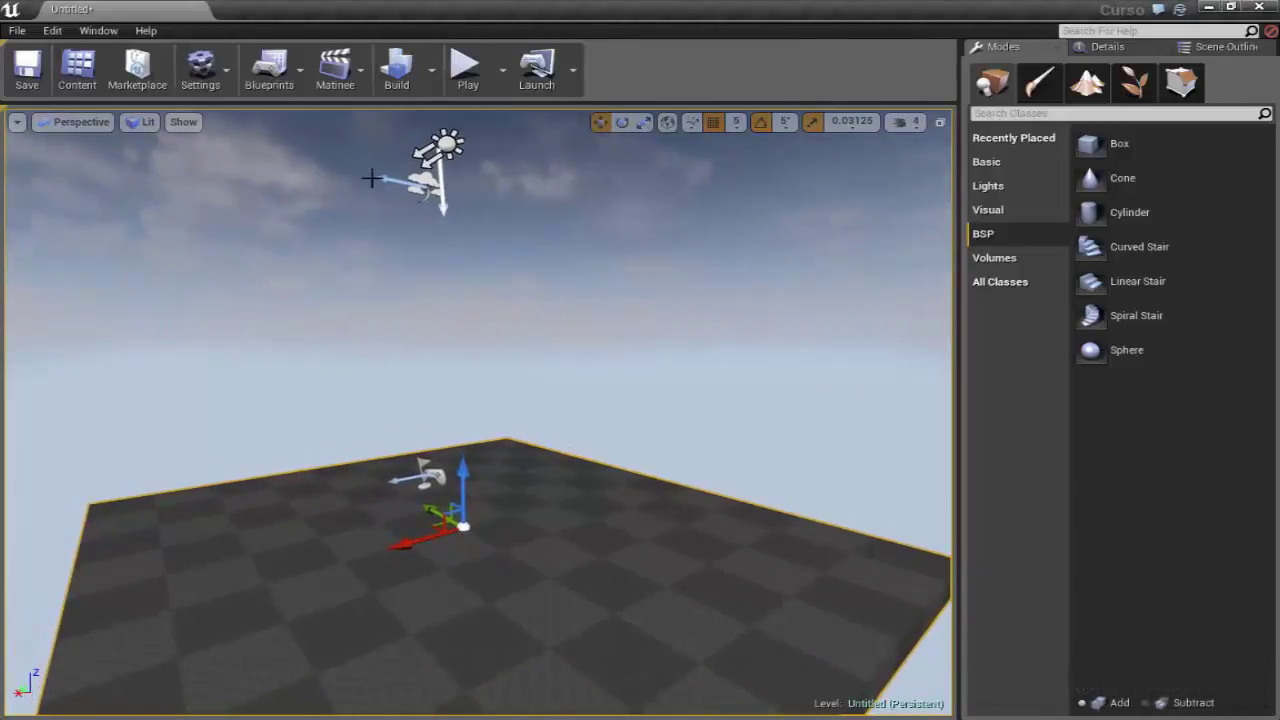
click(430, 76)
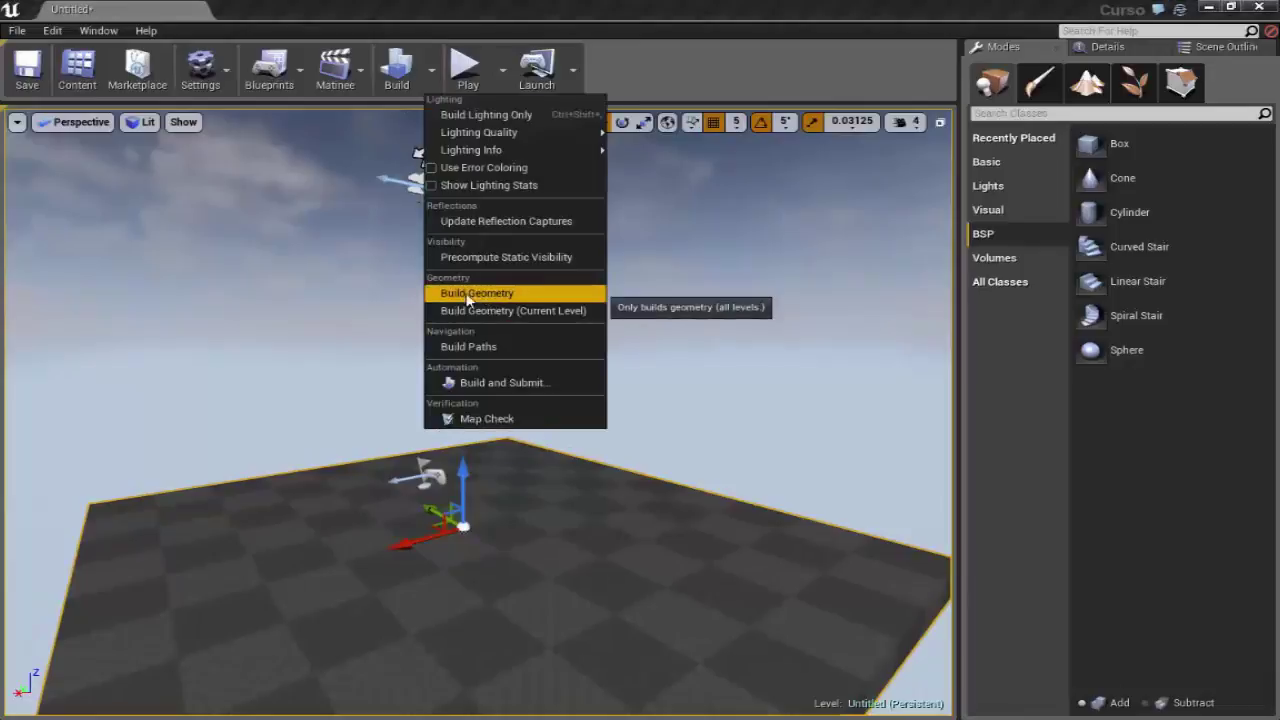
drag(349, 351, 338, 351)
right_drag(338, 351, 300, 365)
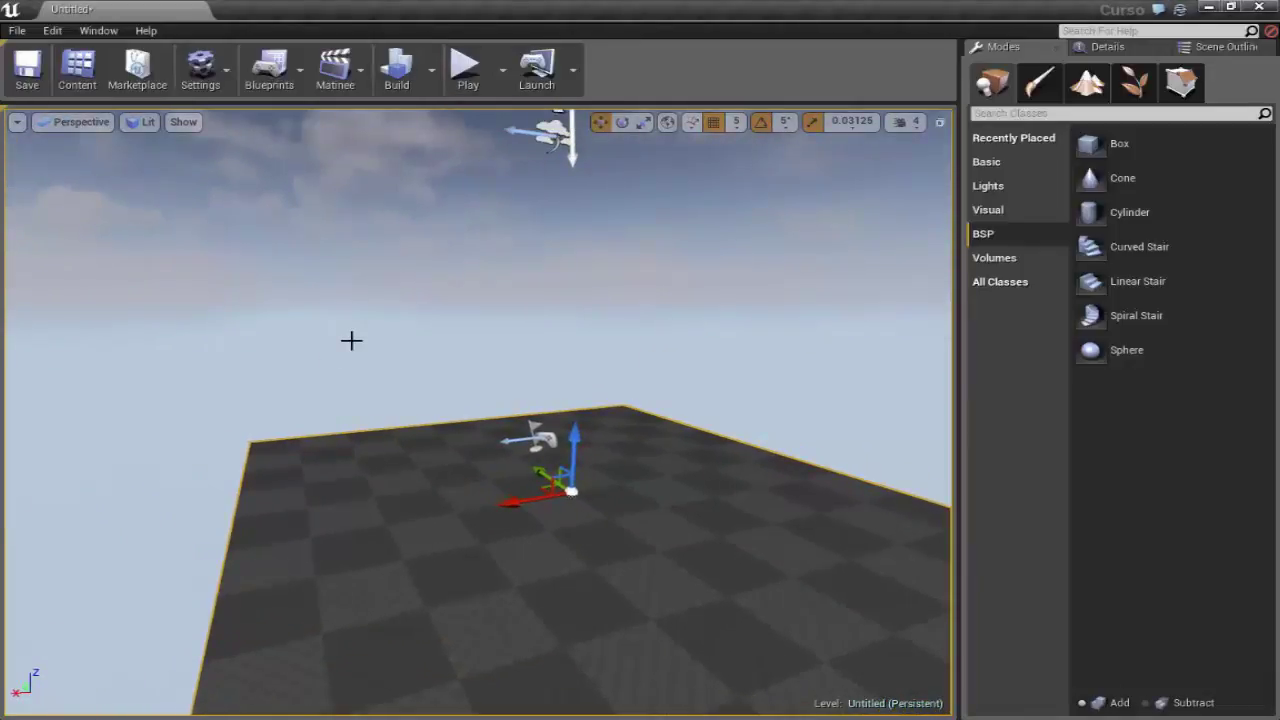
mouse_move(456, 336)
right_down()
mouse_move(491, 277)
mouse_move(460, 260)
right_up()
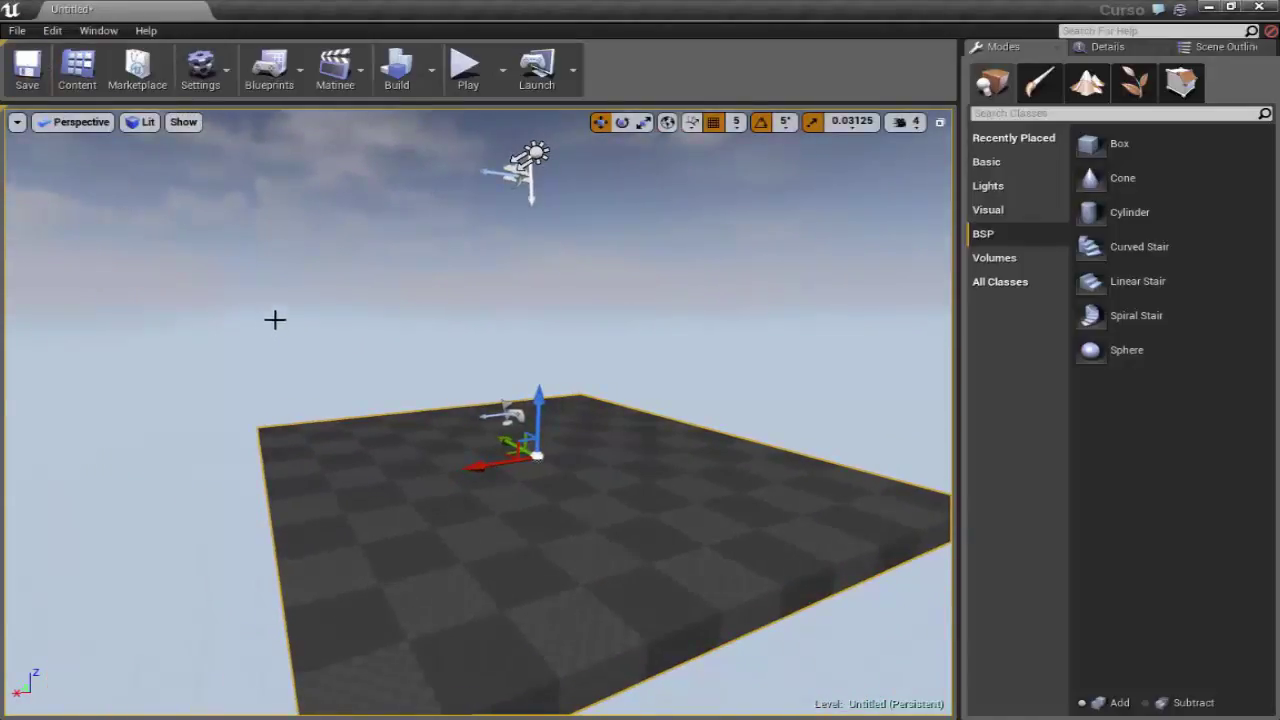
right_drag(275, 319, 263, 297)
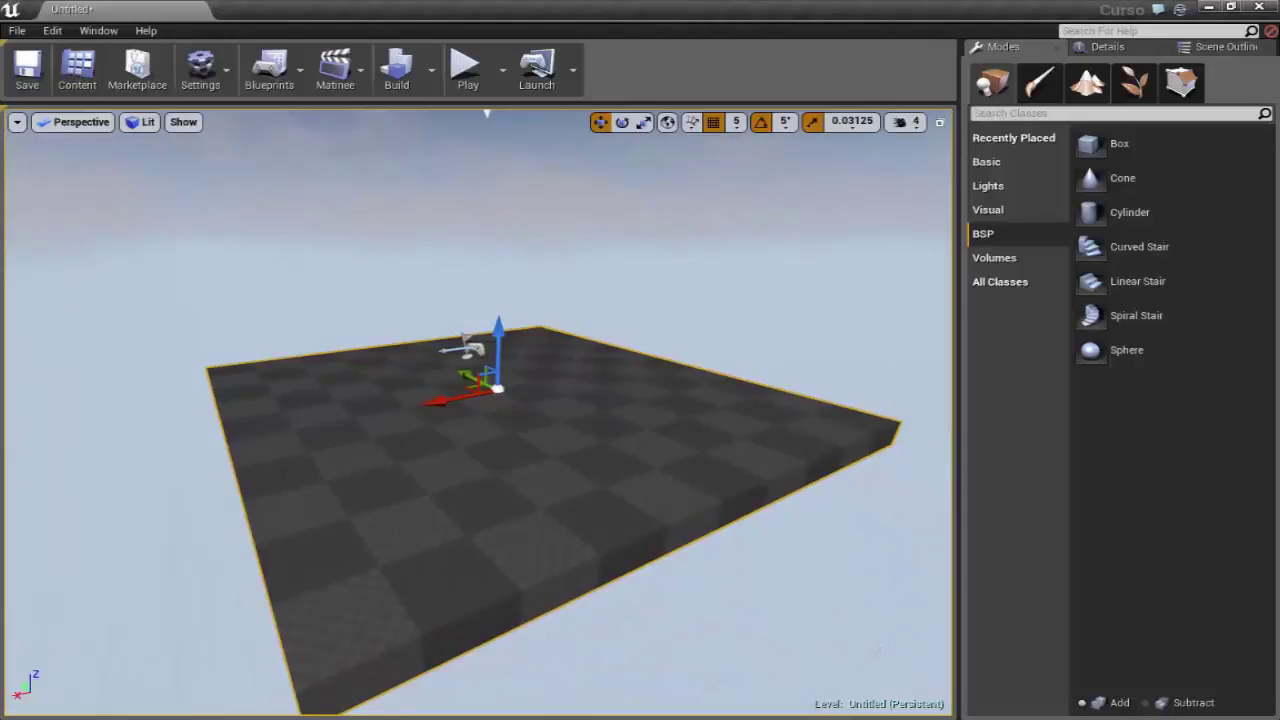
drag(487, 113, 470, 160)
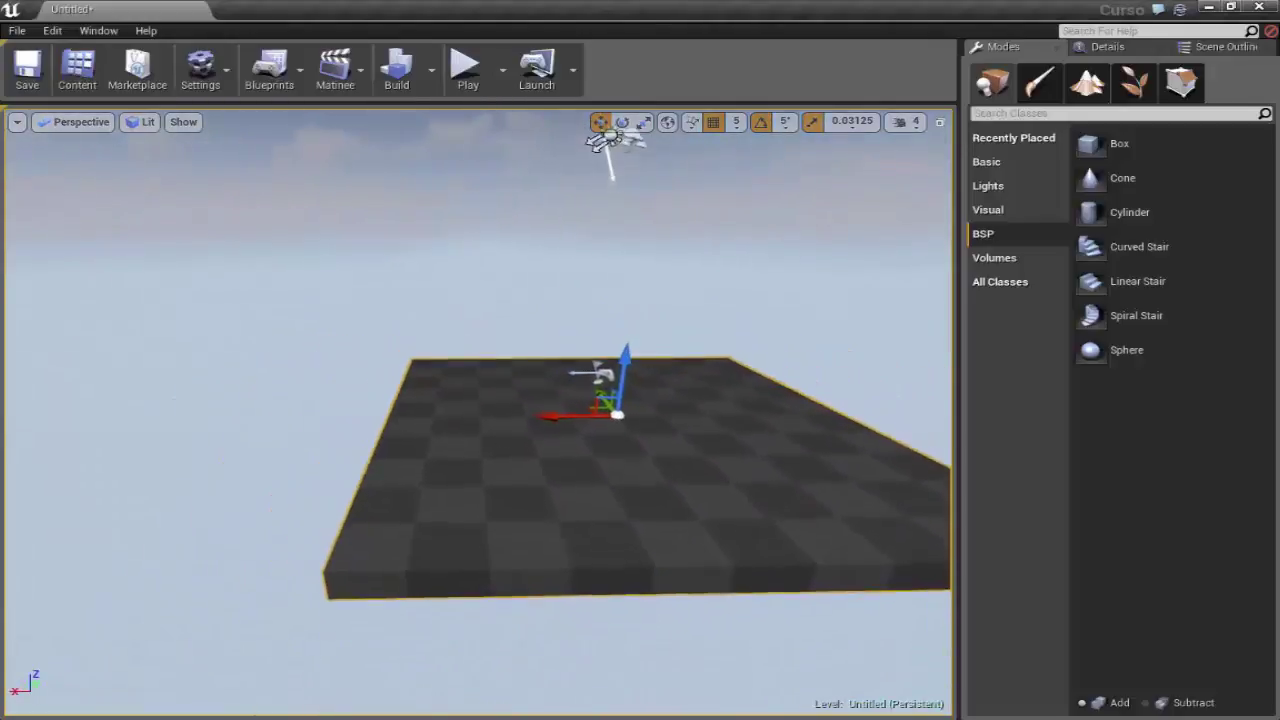
drag(400, 348, 402, 380)
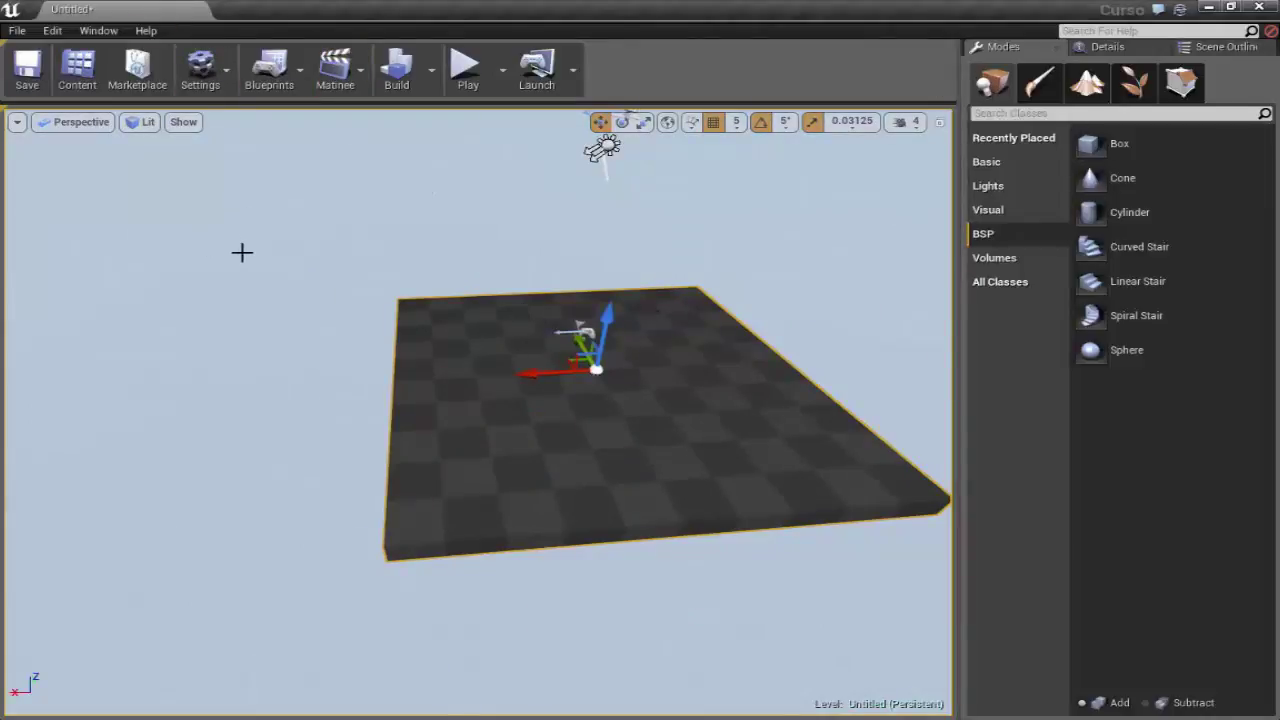
right_drag(344, 290, 330, 287)
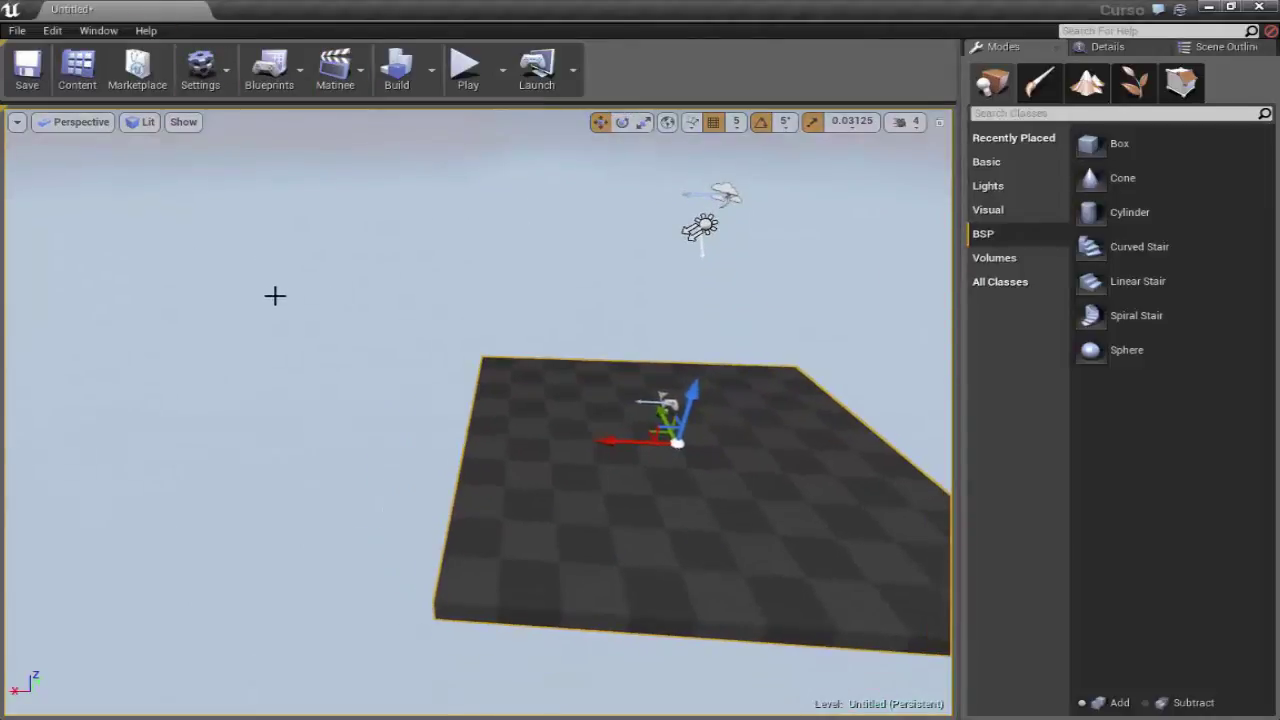
drag(336, 329, 350, 315)
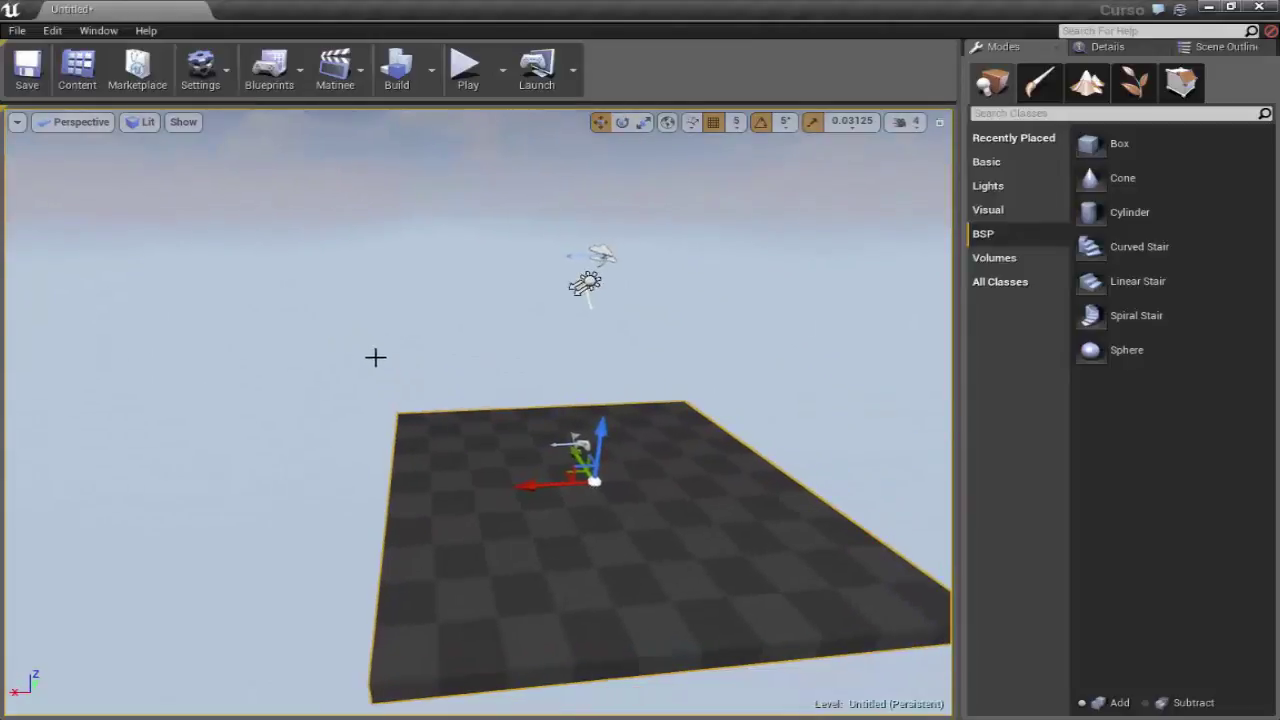
drag(375, 357, 360, 320)
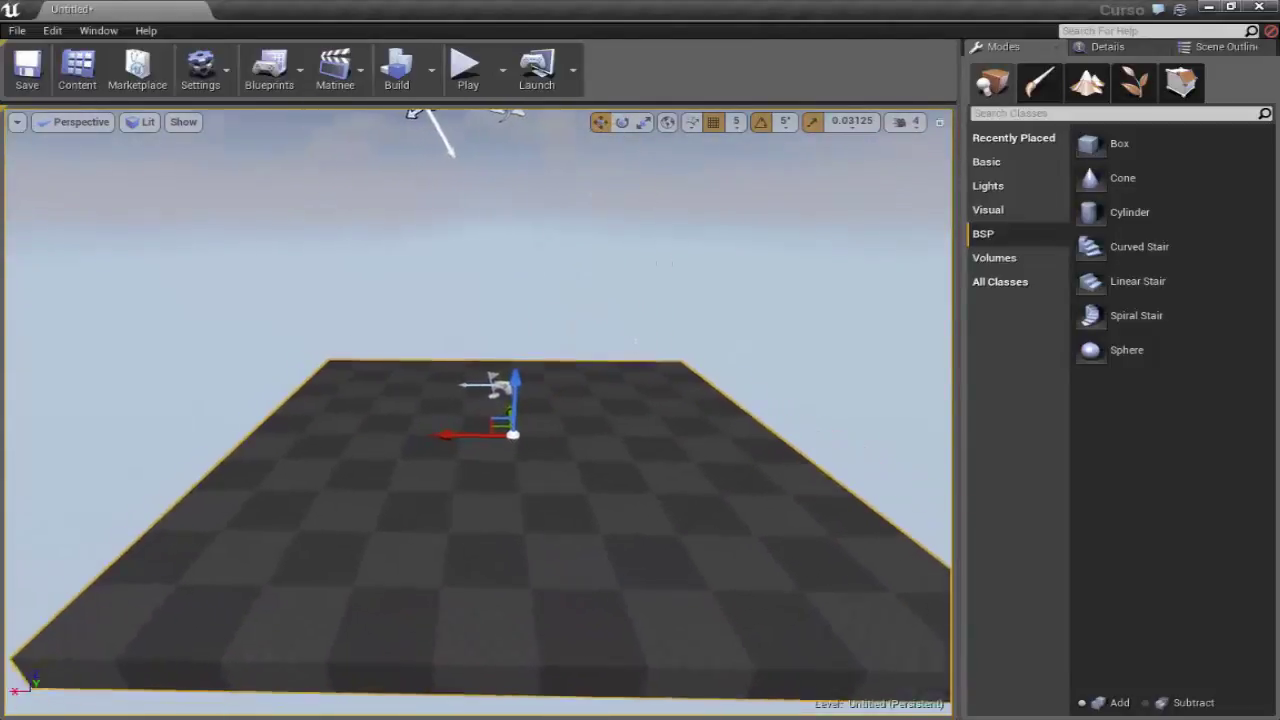
drag(505, 345, 520, 360)
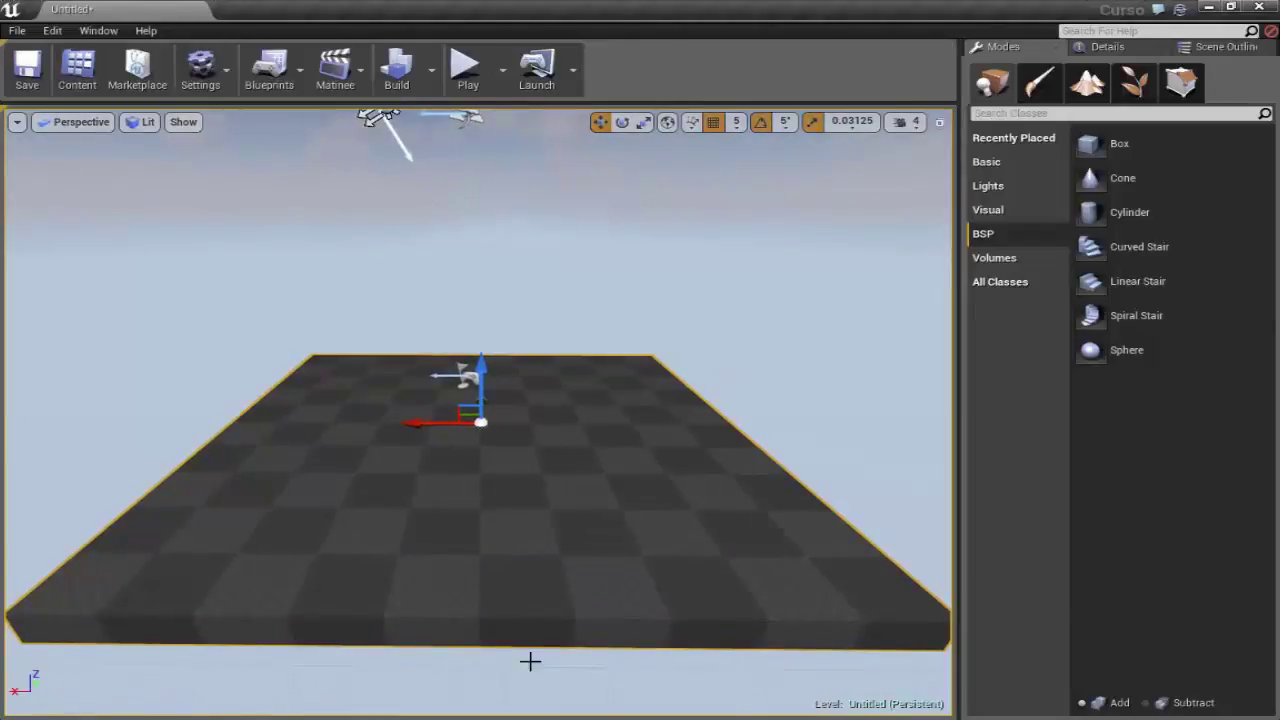
drag(494, 525, 560, 500)
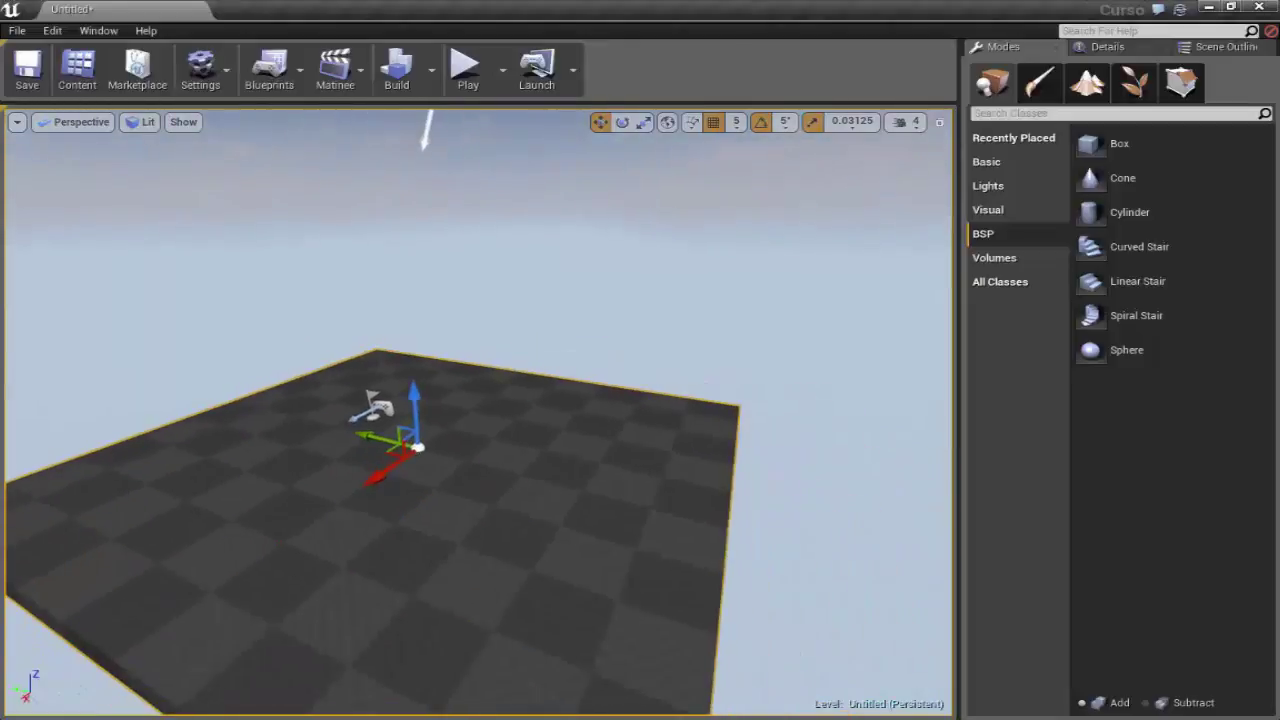
drag(622, 278, 609, 322)
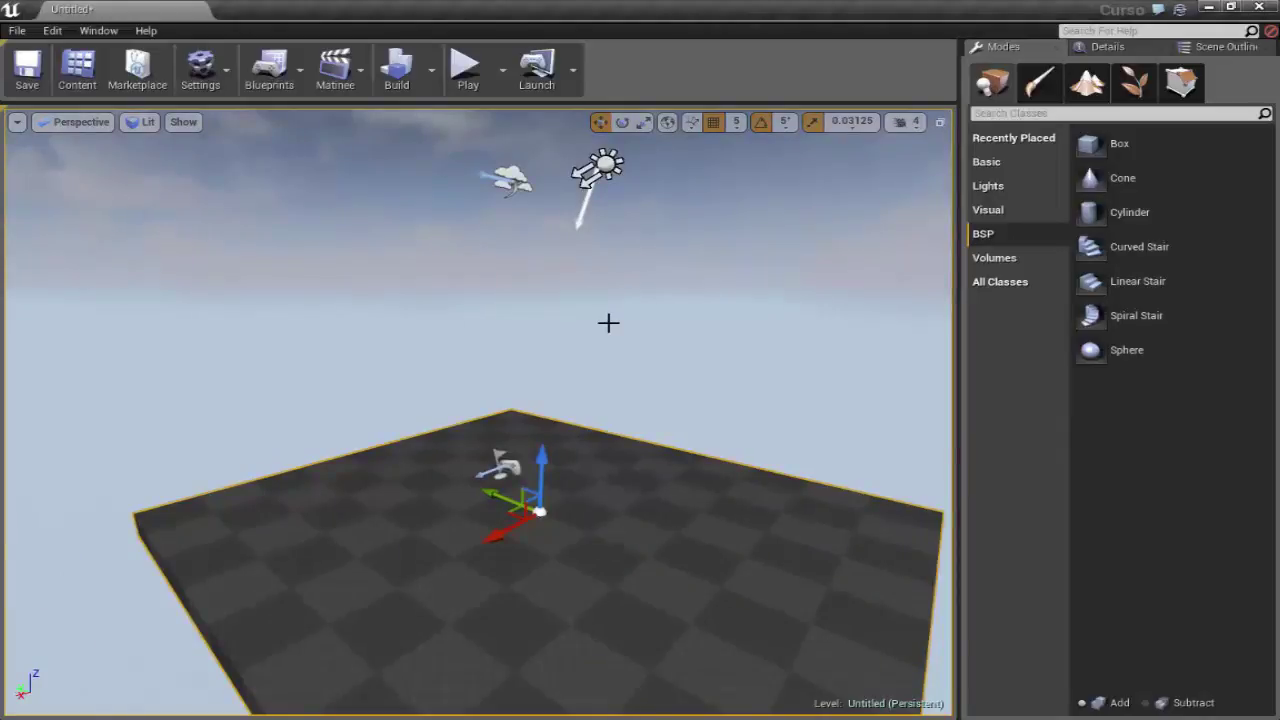
drag(611, 335, 600, 314)
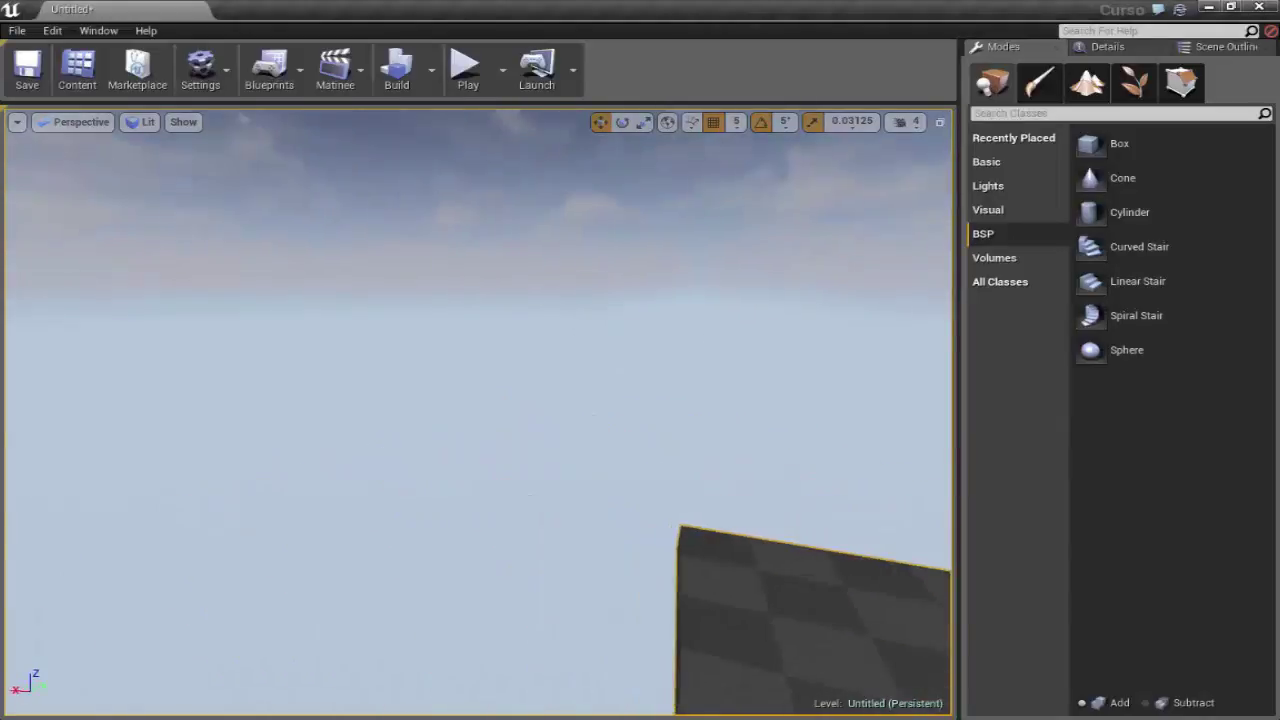
- Play-test the level, running the teal mannequin with D, W and S, then stop
click(468, 70)
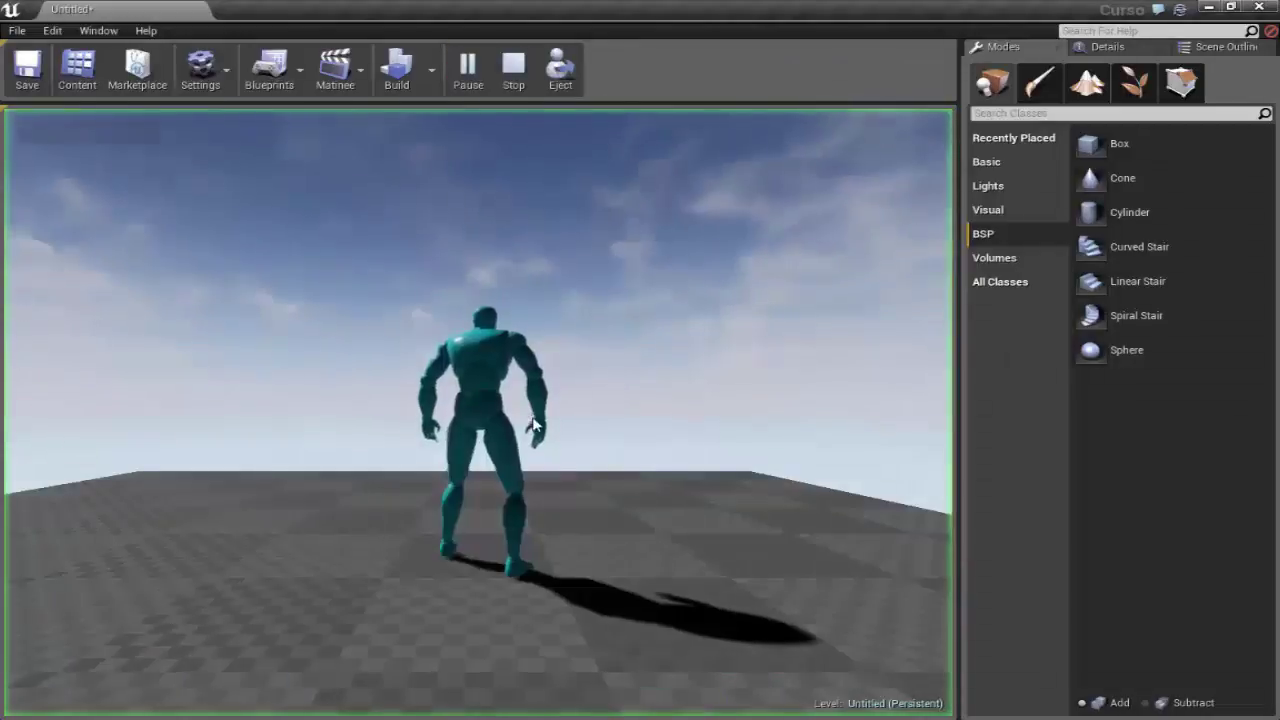
key(d)
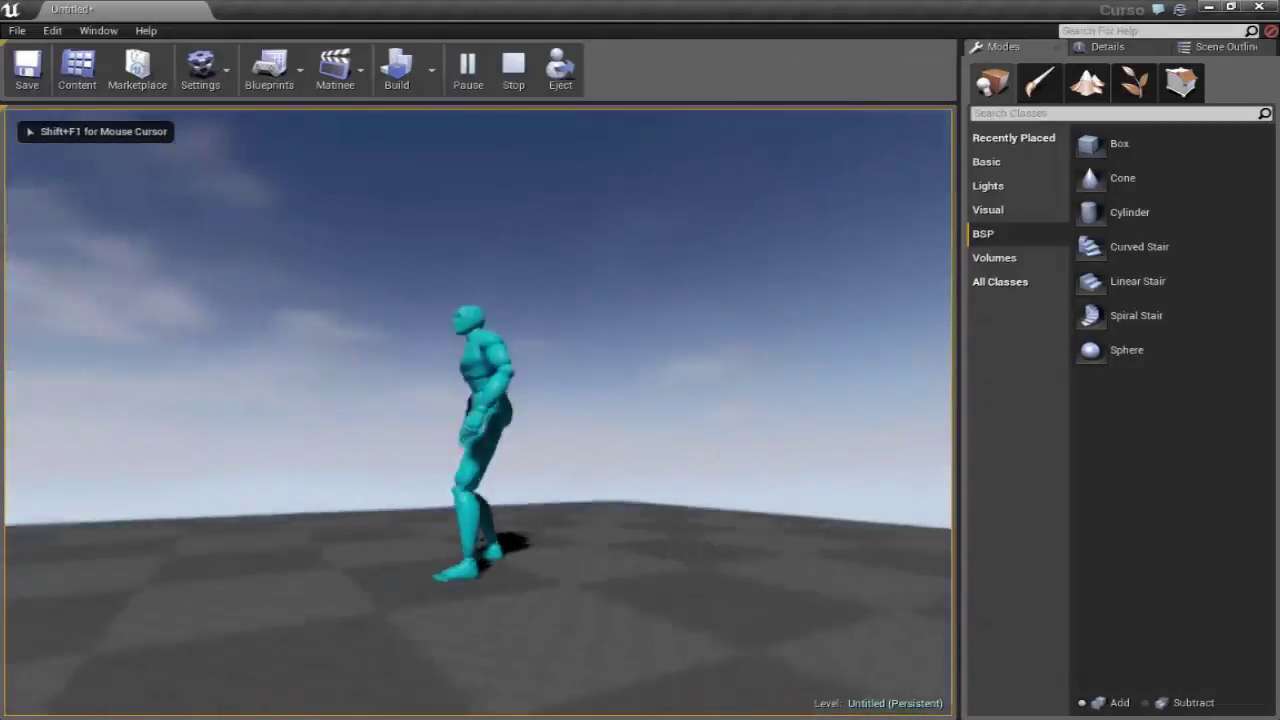
key(w)
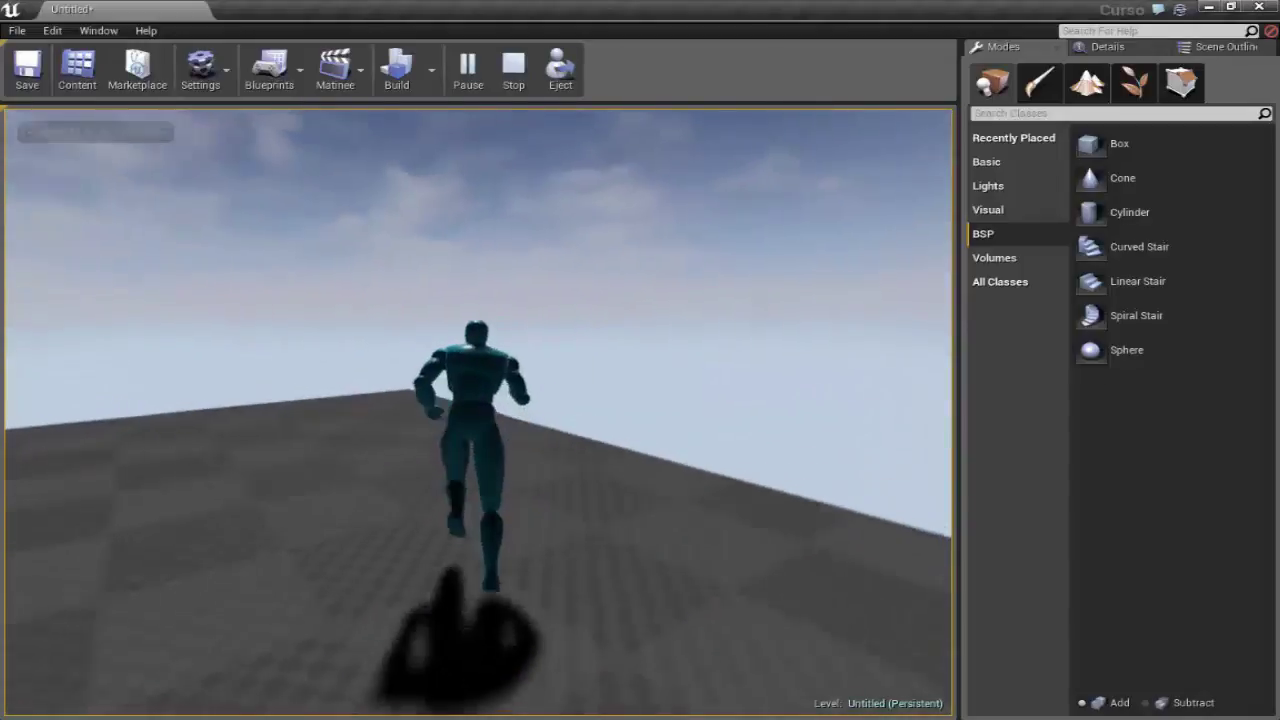
key(s)
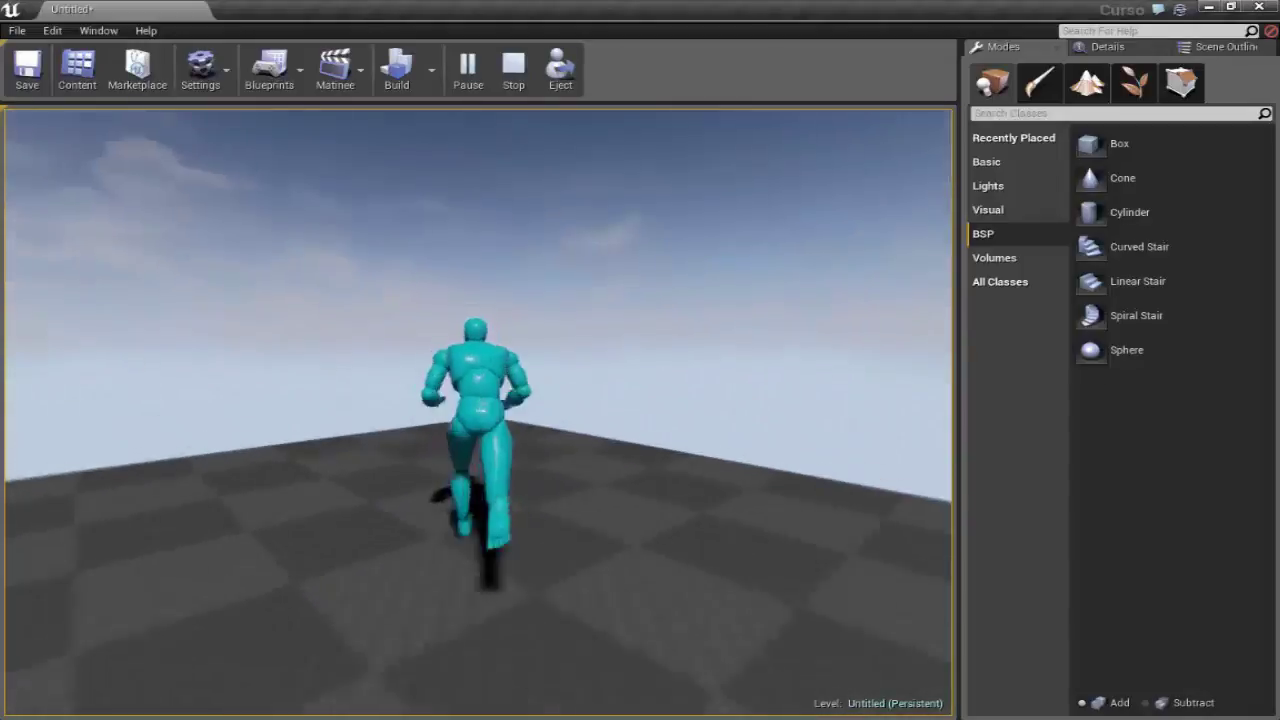
key(Escape)
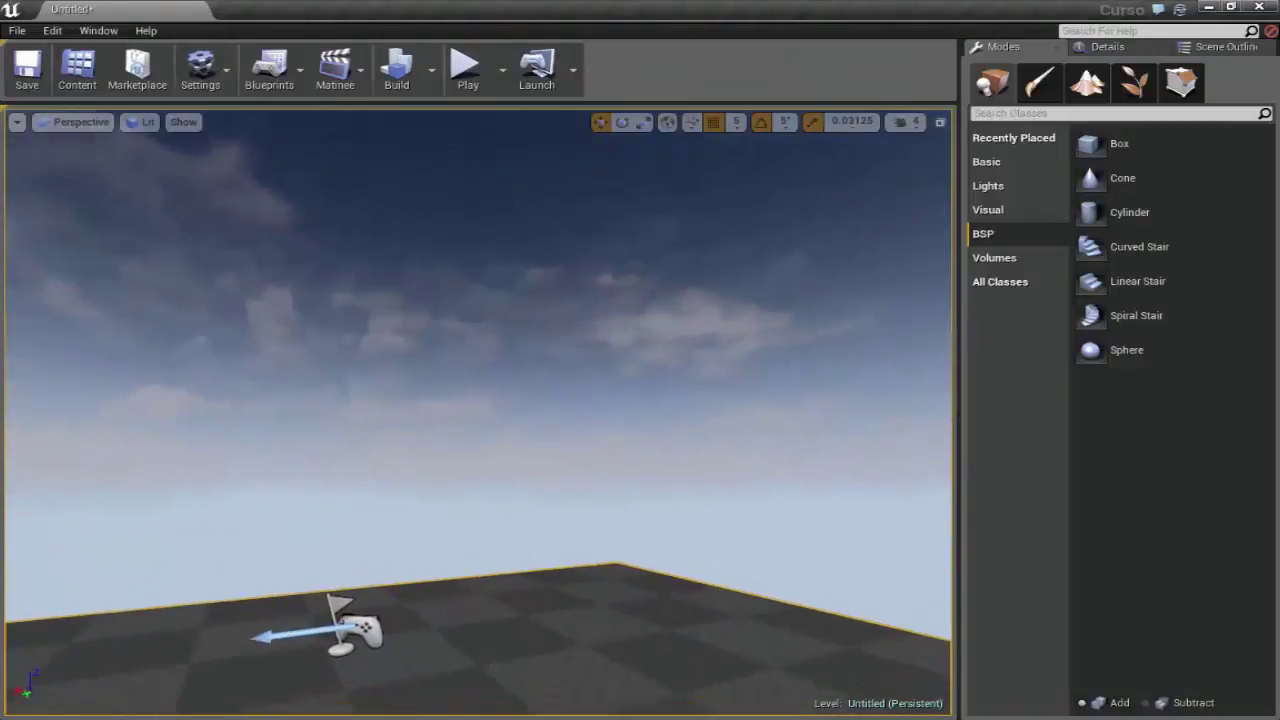
- Look around the viewport and show Play options: Selected Viewport, Default Player Start, 1 player
right_drag(377, 332, 194, 163)
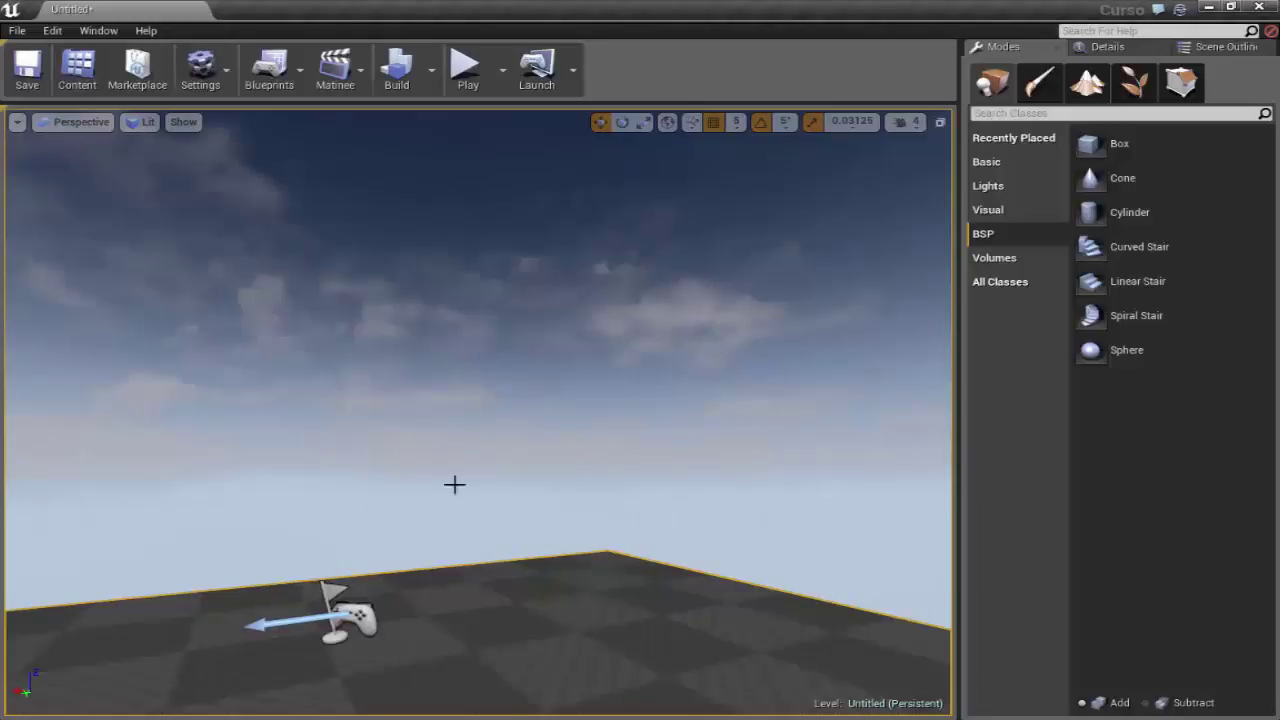
right_drag(431, 341, 470, 500)
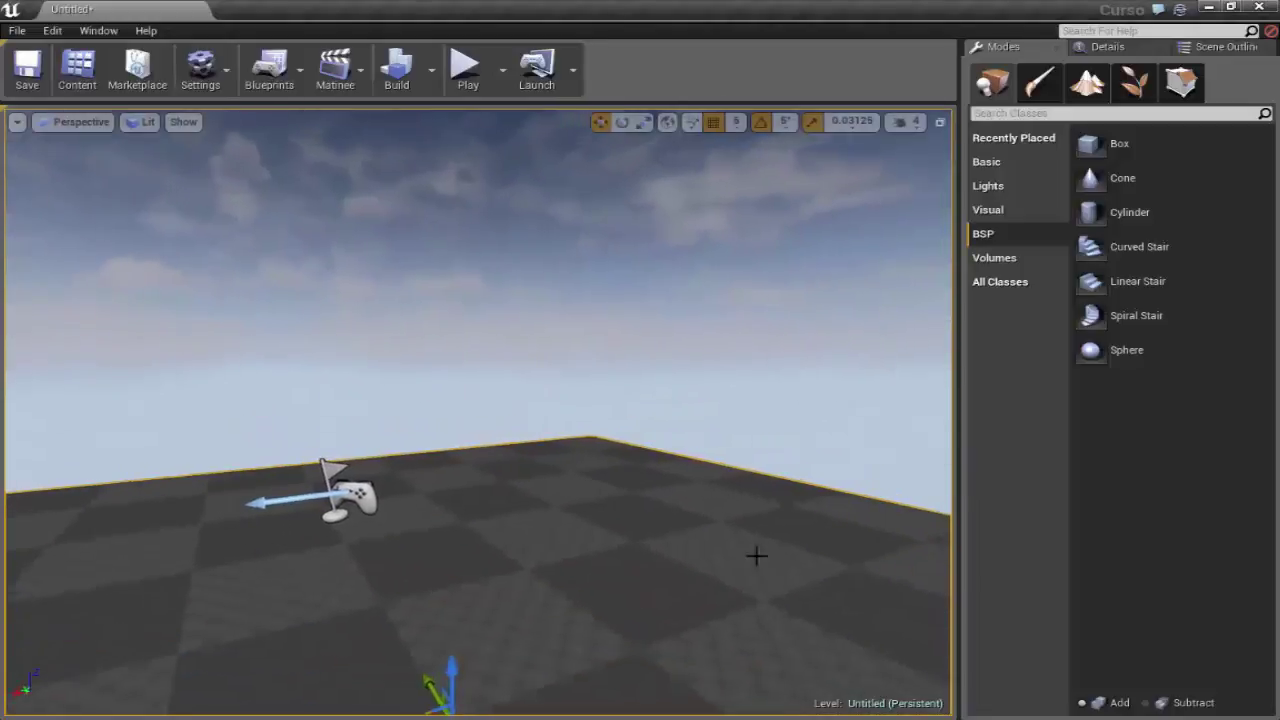
right_drag(757, 554, 757, 450)
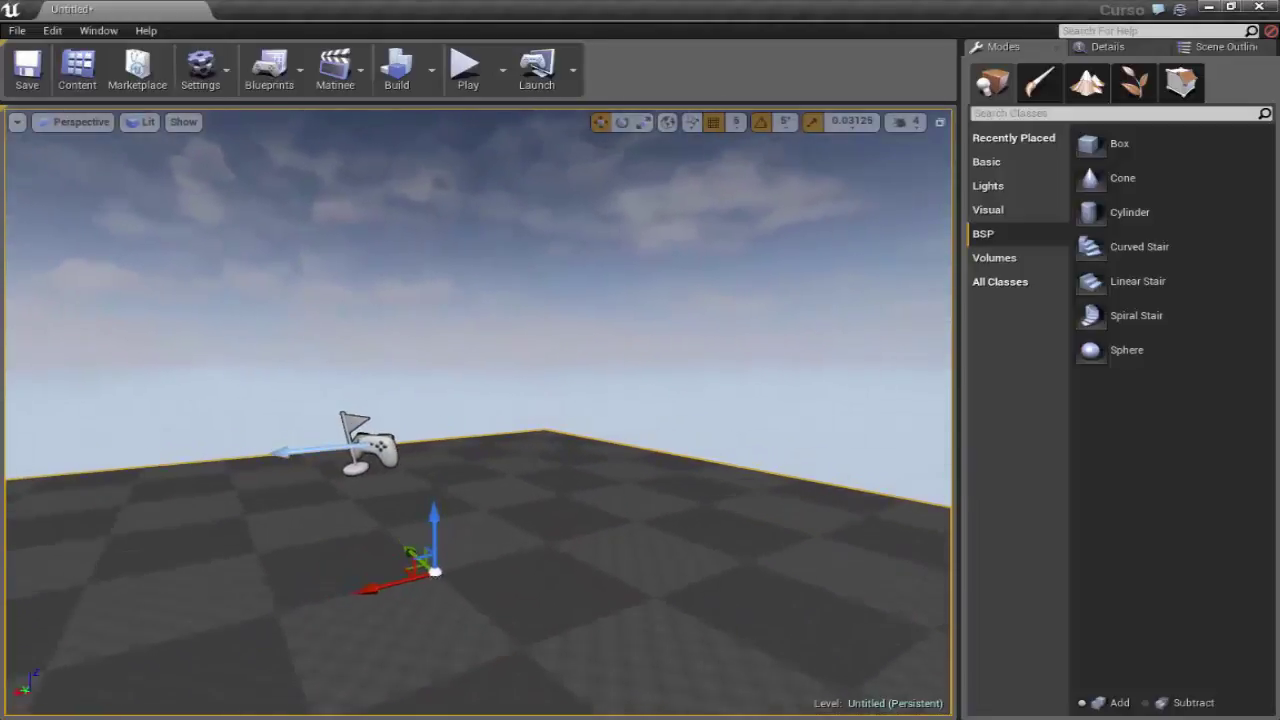
click(502, 69)
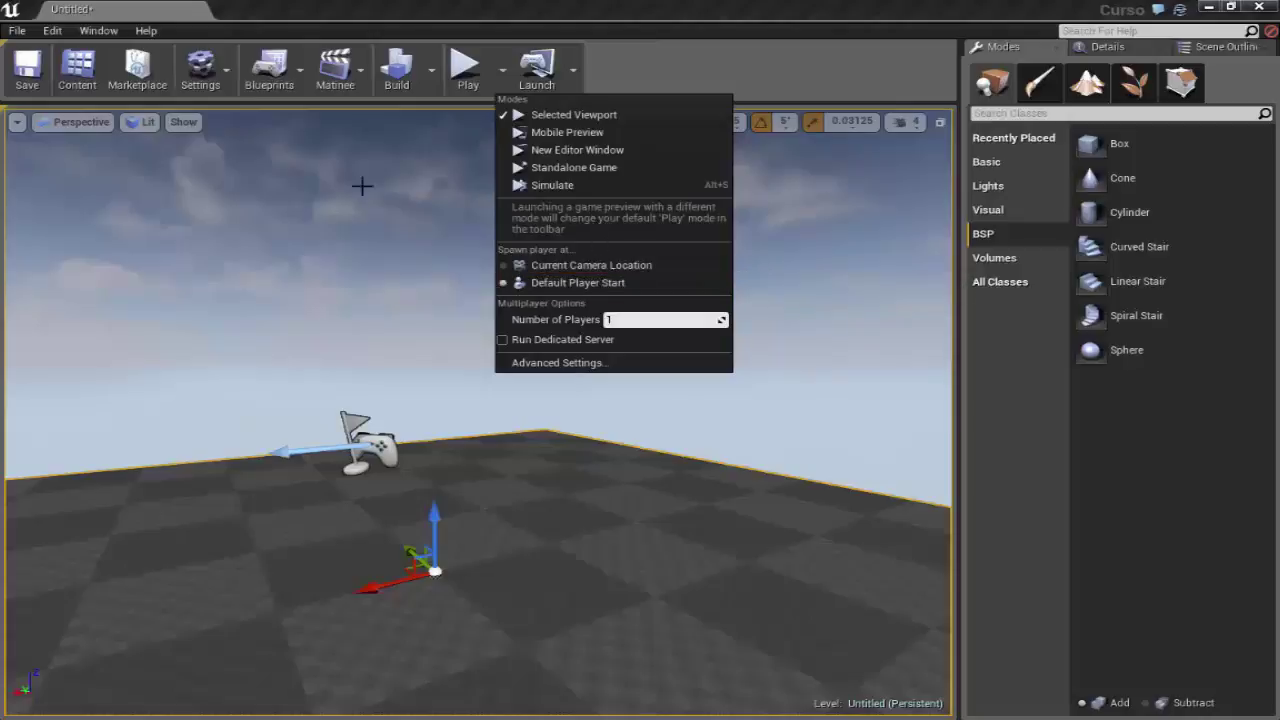
- Replace the MyGame GameMode with the plain GameMode class via Blueprints > GameMode
click(282, 76)
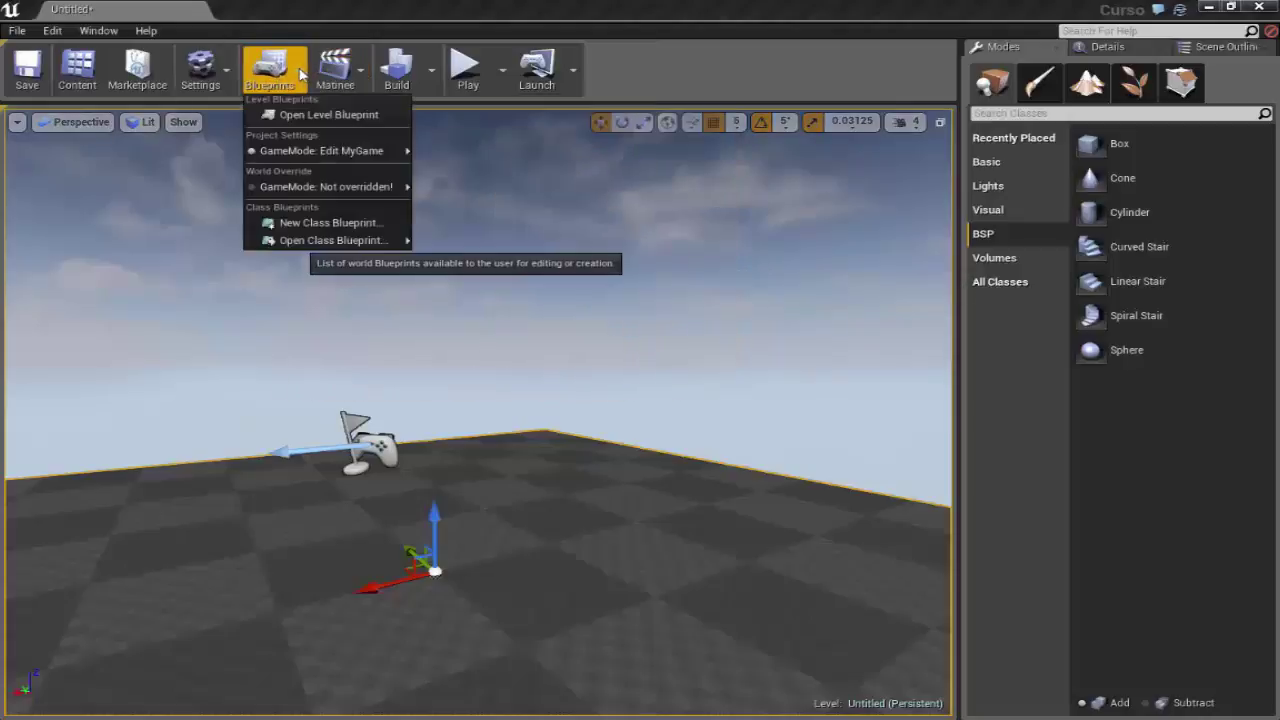
mouse_move(369, 160)
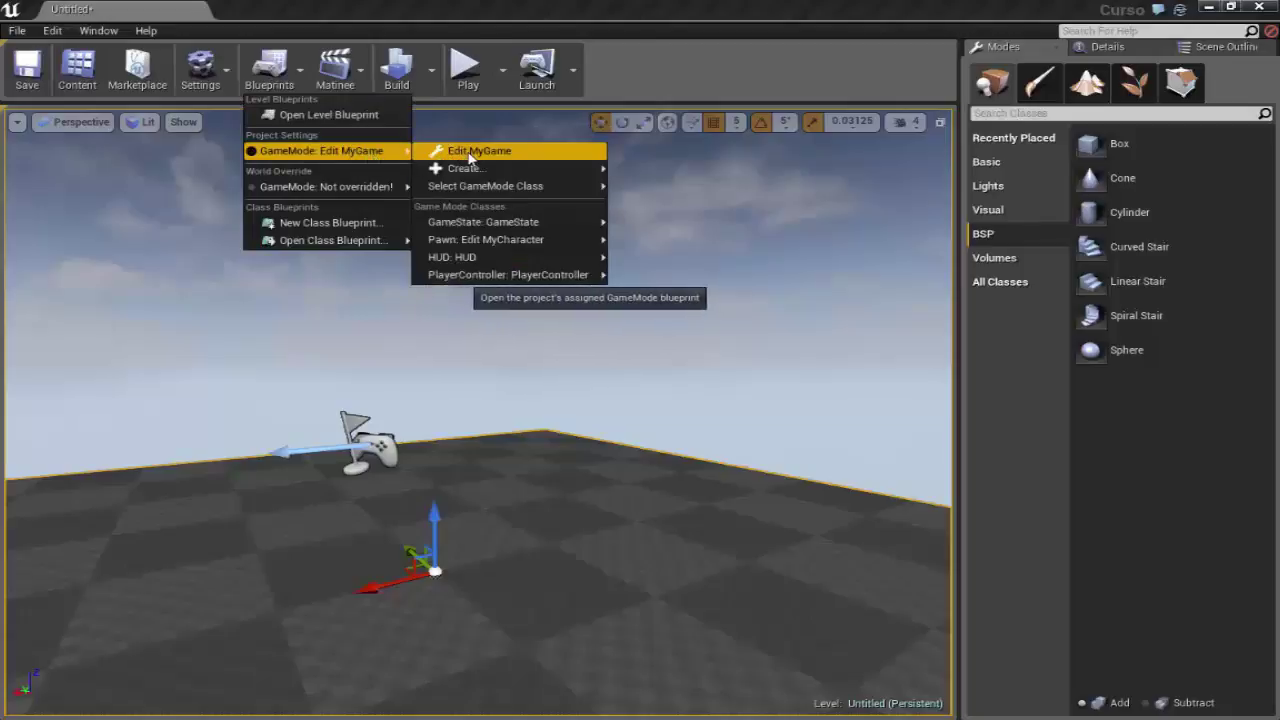
mouse_move(531, 185)
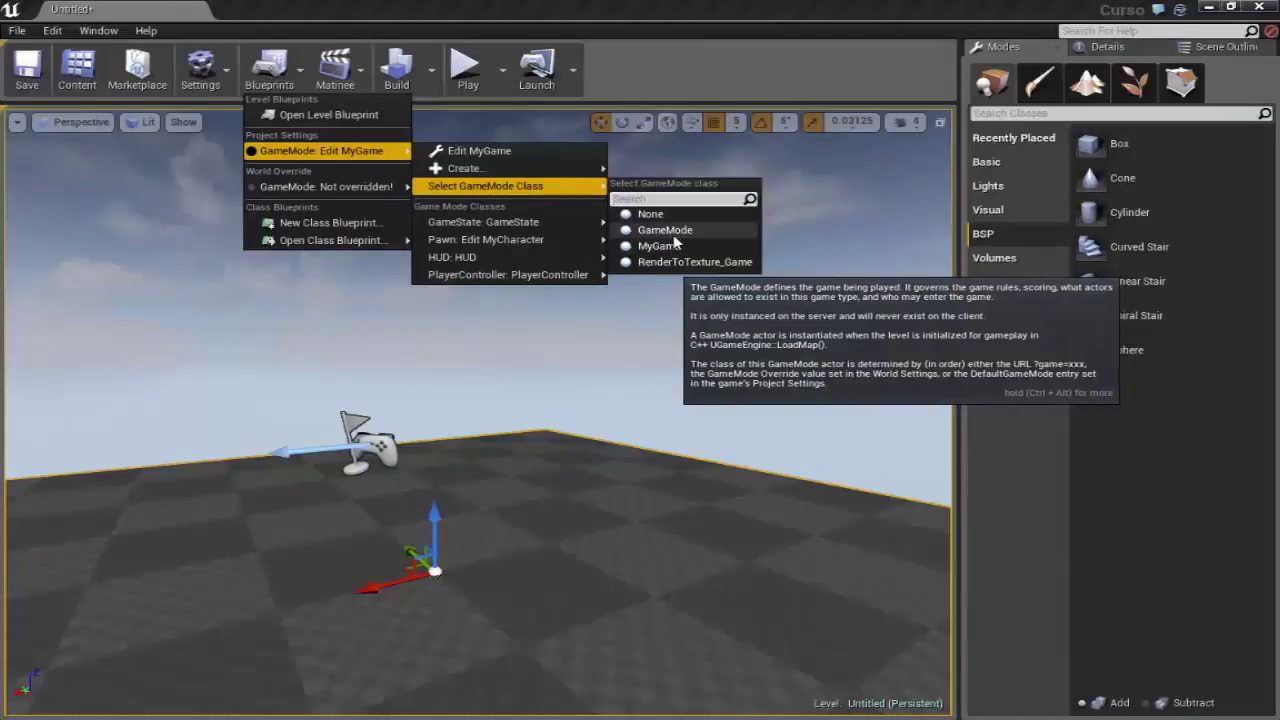
click(651, 215)
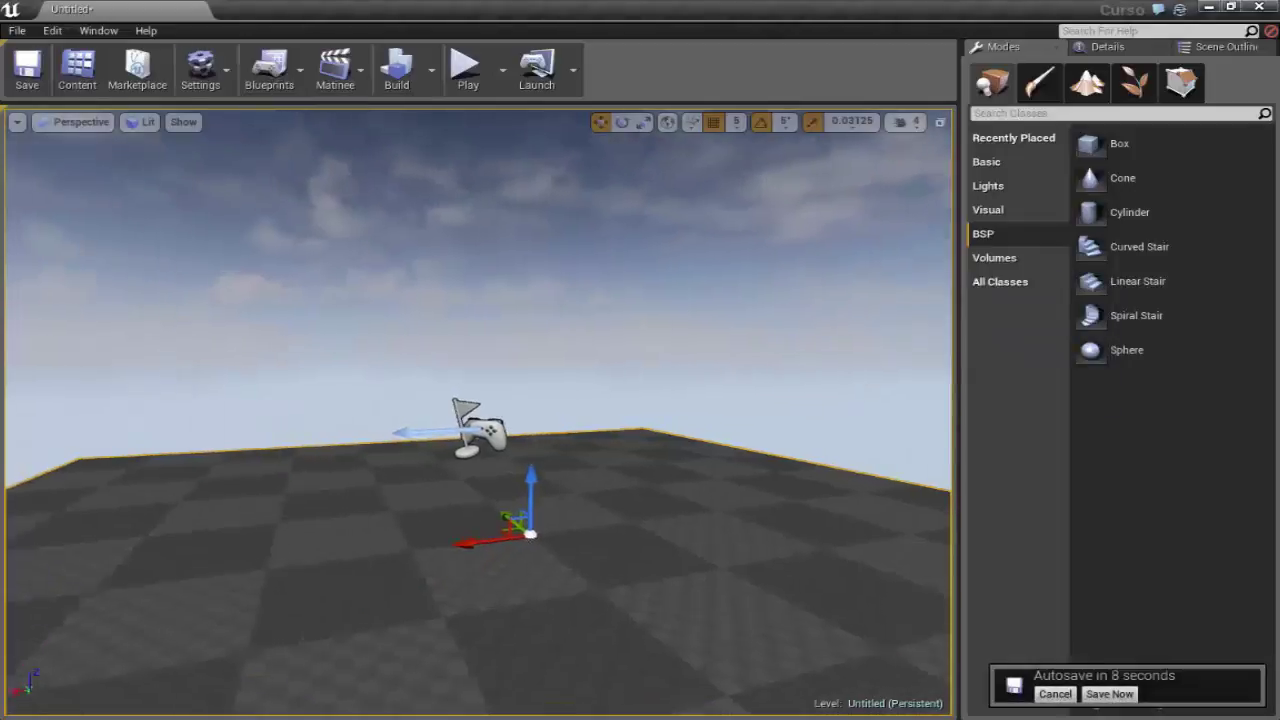
- Play-test under plain GameMode, flying a bare camera over the floor, then stop with Esc
click(466, 68)
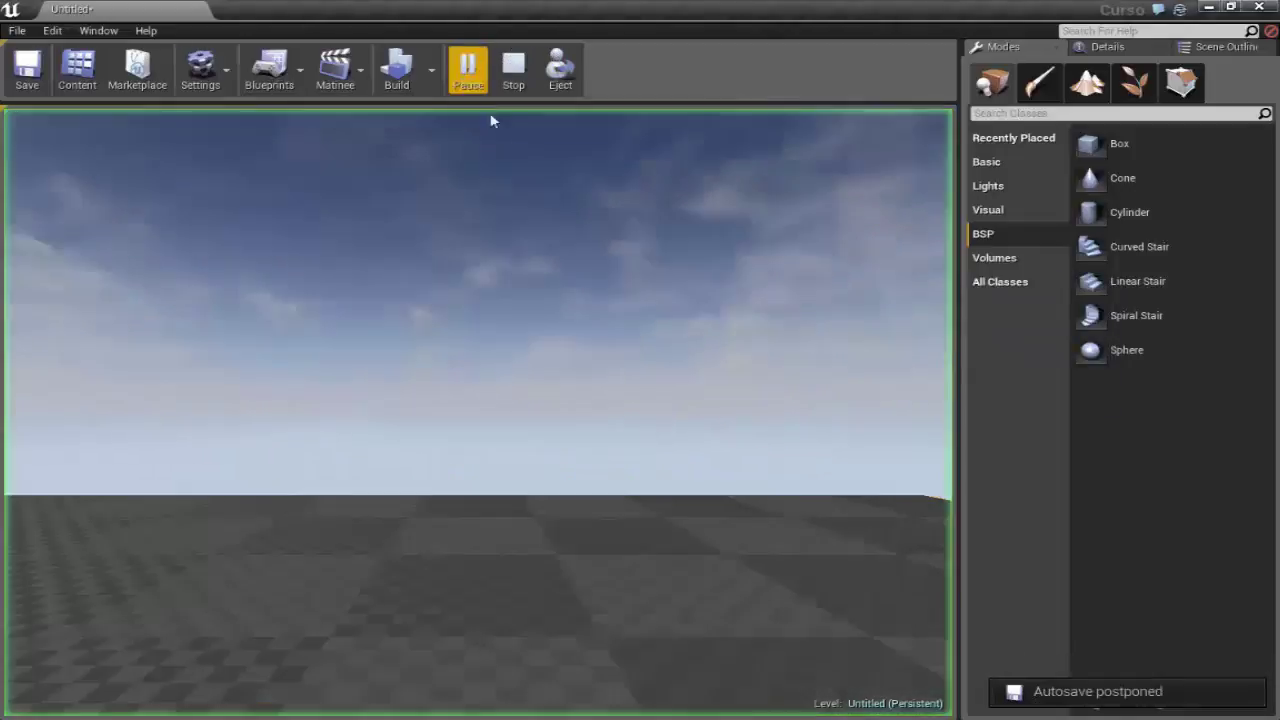
click(534, 309)
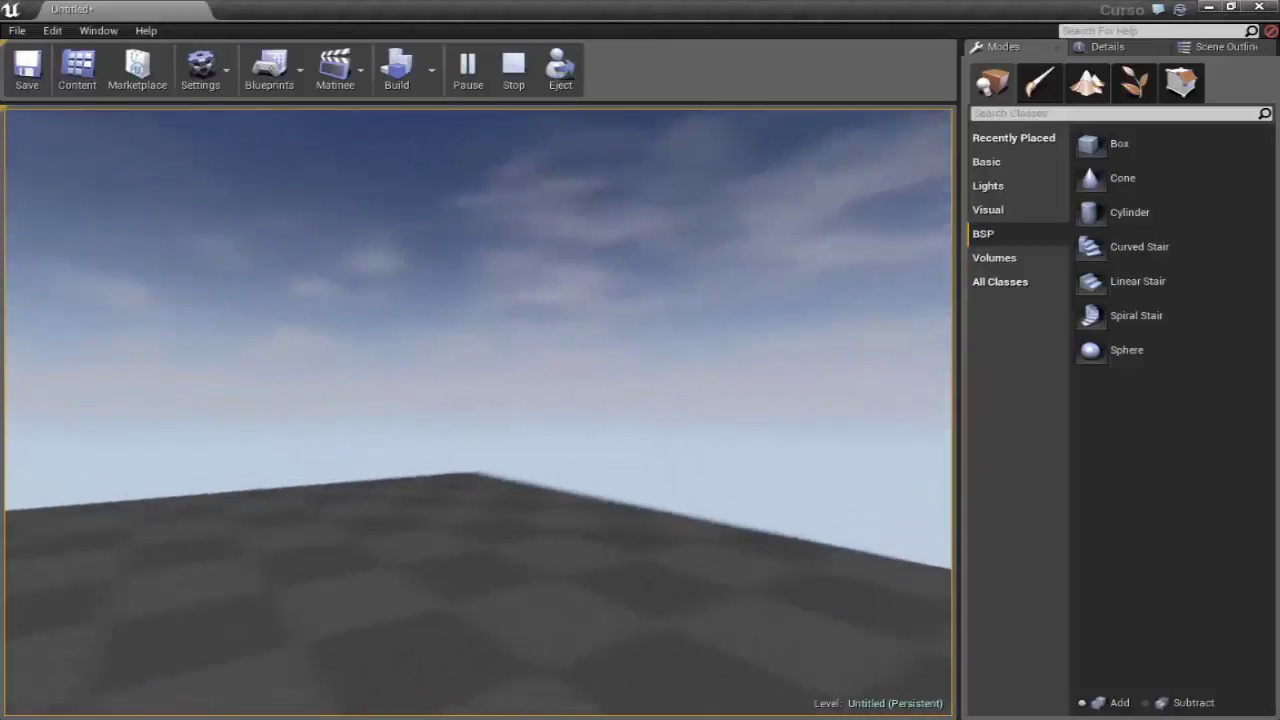
key(Escape)
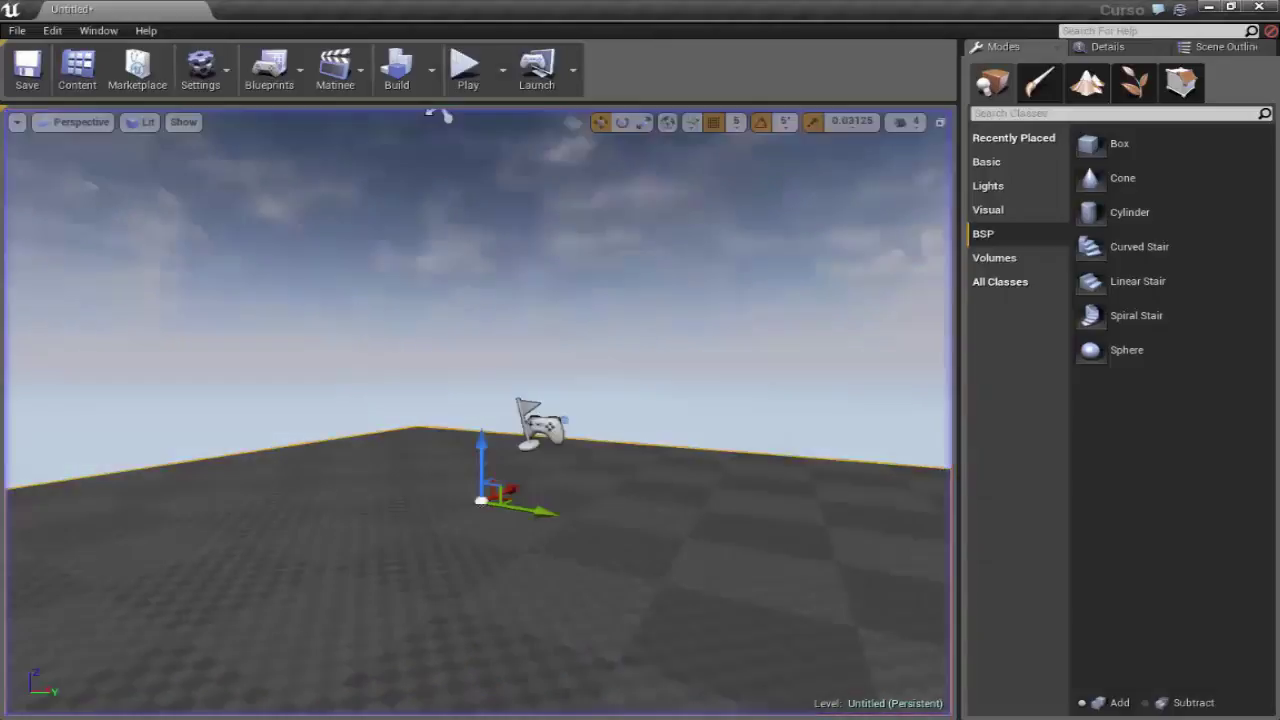
- Review the Launch device list and Play mode options, then face the player start
click(572, 76)
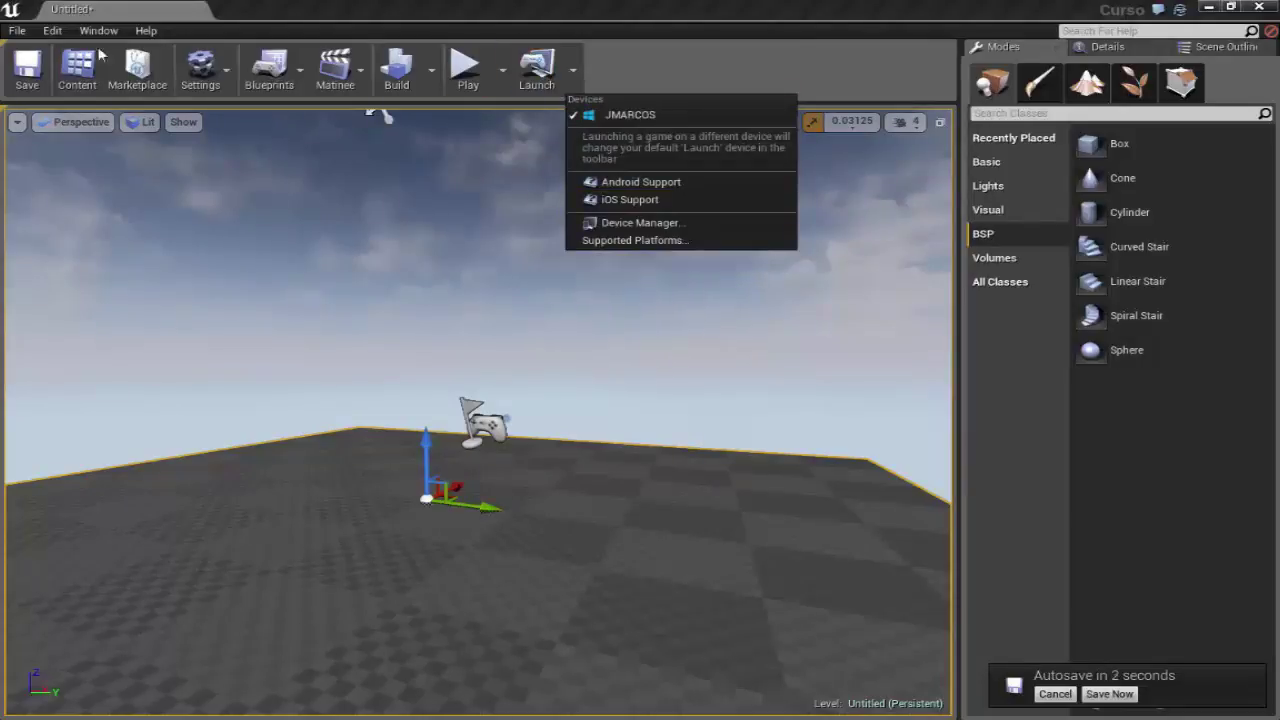
click(517, 421)
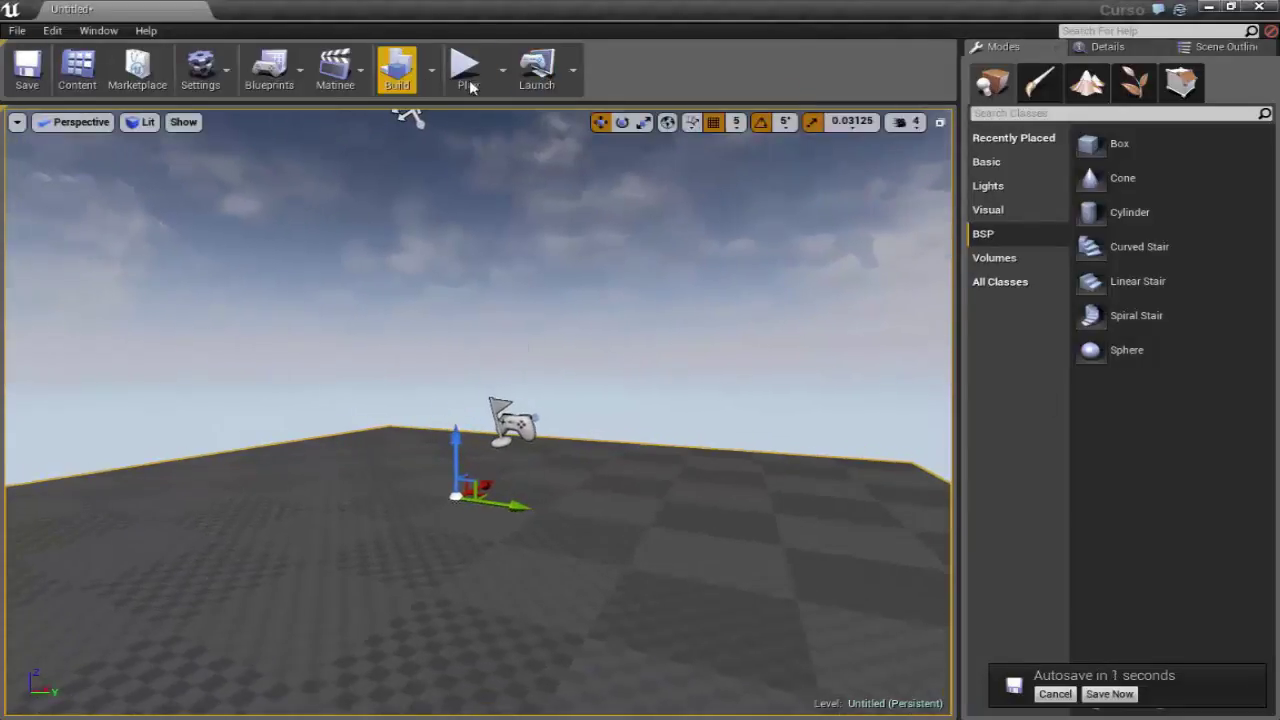
click(503, 75)
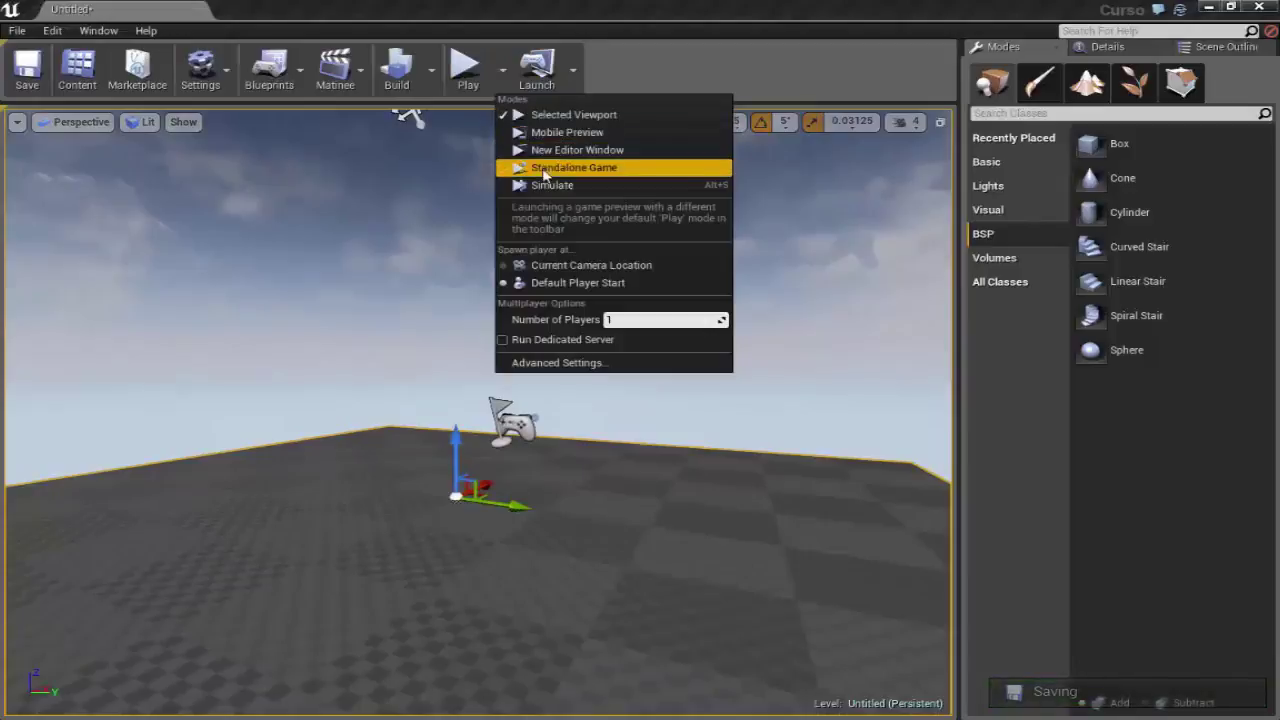
click(574, 70)
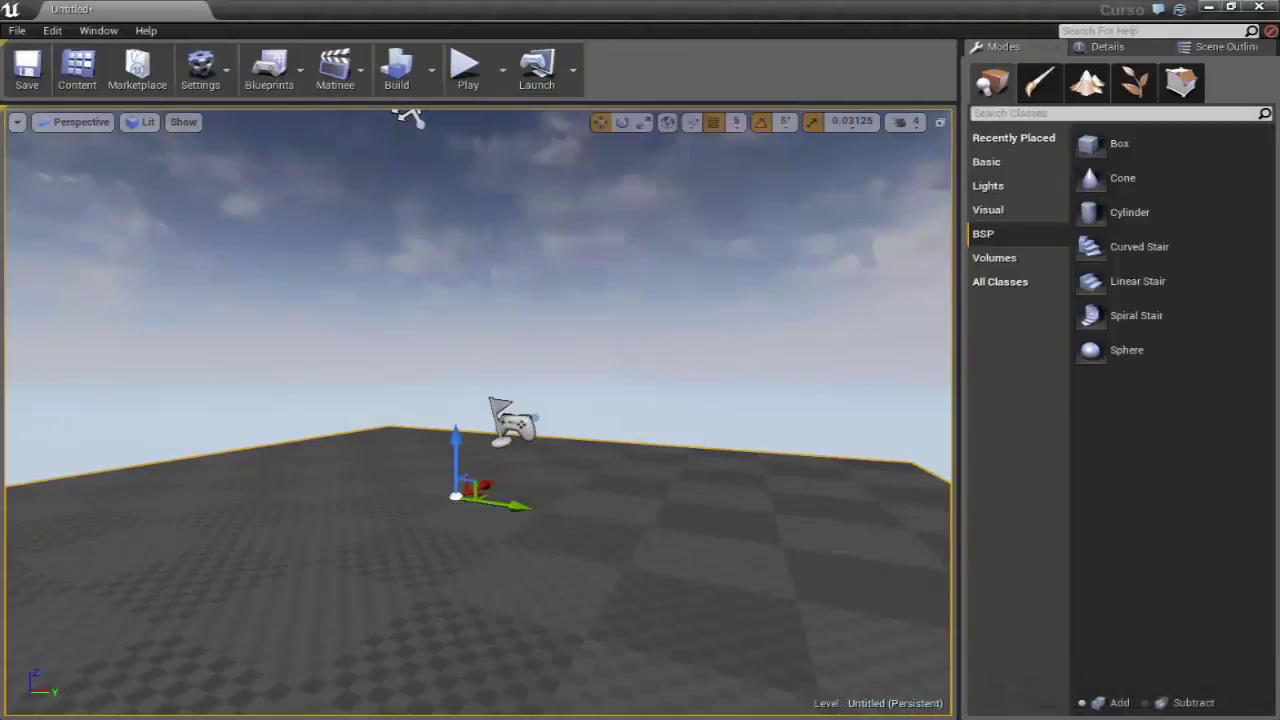
mouse_move(415, 310)
mouse_down()
mouse_move(386, 320)
mouse_move(420, 300)
mouse_move(376, 325)
mouse_up()
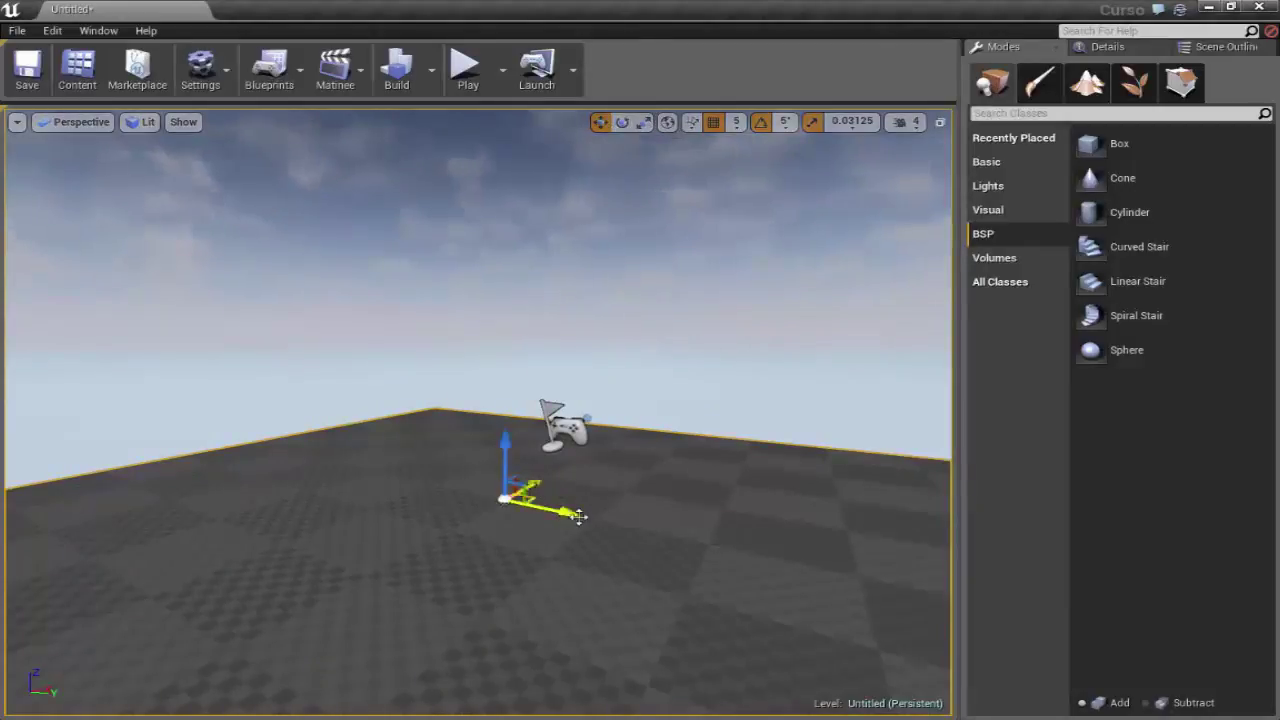
- Switch the floor's transform gizmo from Move to Rotate, then to Scale
click(622, 121)
click(643, 121)
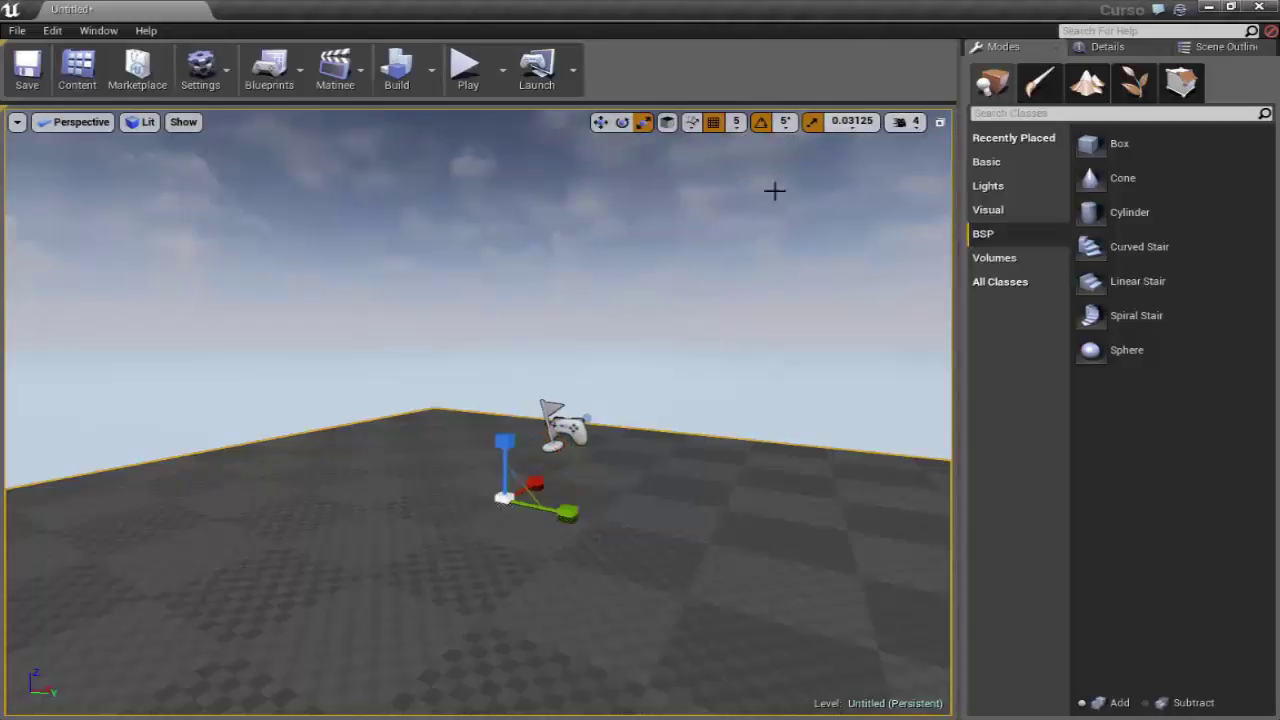
right_drag(648, 345, 630, 355)
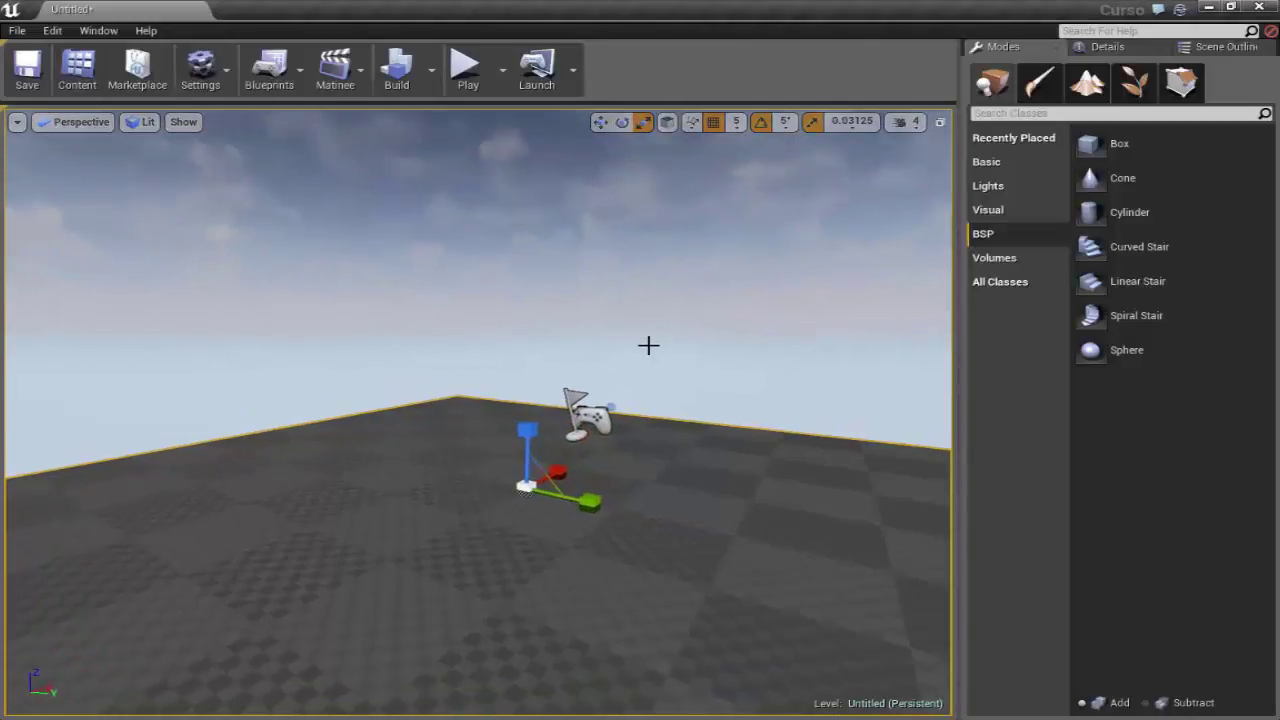